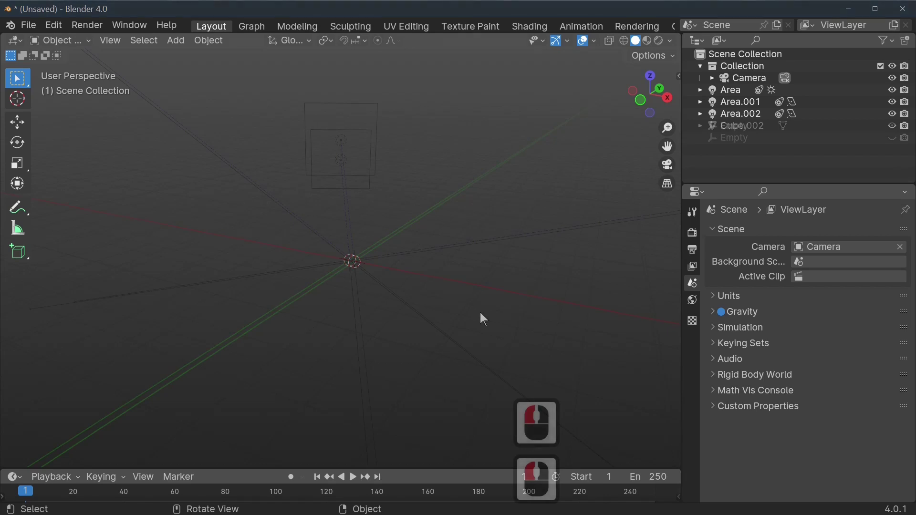
Step: Add an ico sphere mesh at the world origin
scroll(480, 313, "down", 3)
scroll(480, 312, "up", 2)
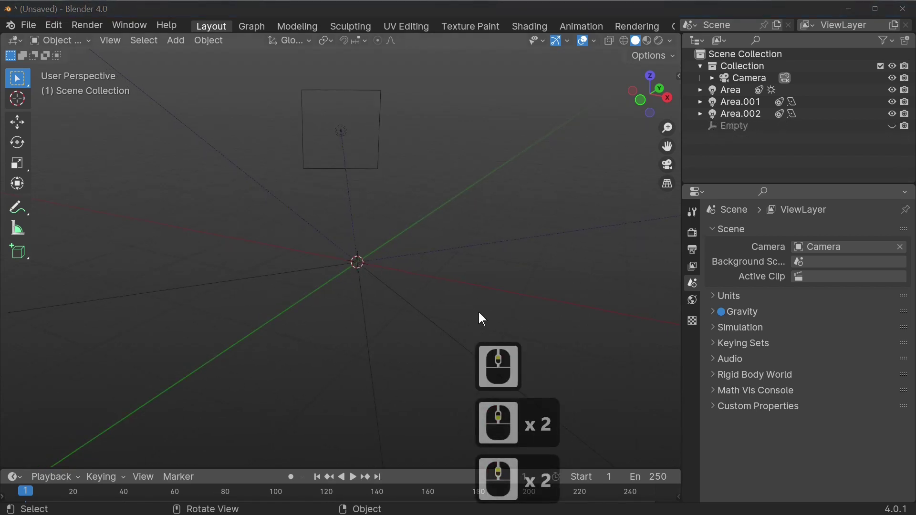
mouse_move(479, 313)
middle_mouse_down()
mouse_move(387, 310)
mouse_move(460, 315)
mouse_move(471, 303)
middle_mouse_up()
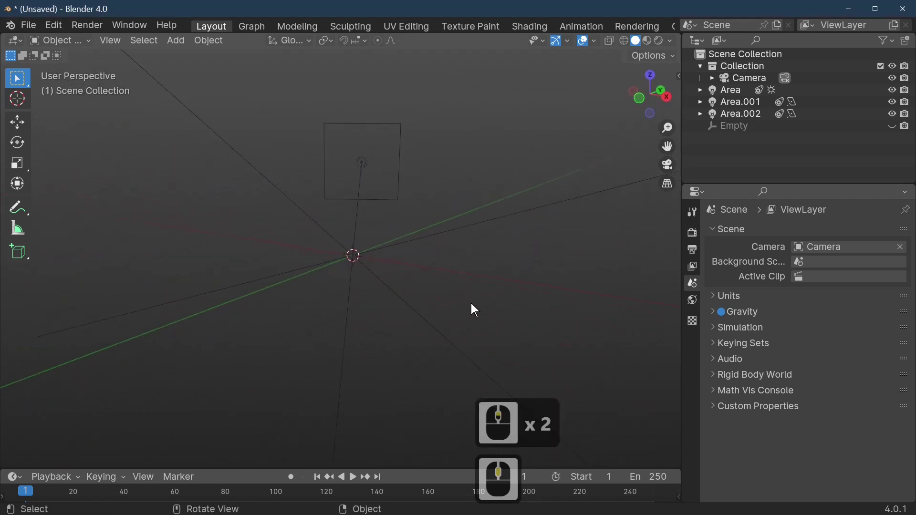
left_click(172, 41)
mouse_move(187, 51)
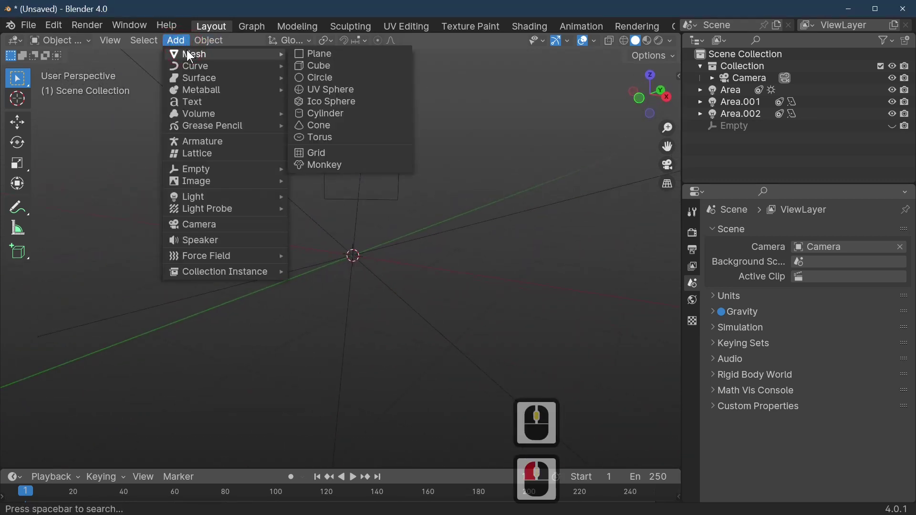
left_click(349, 103)
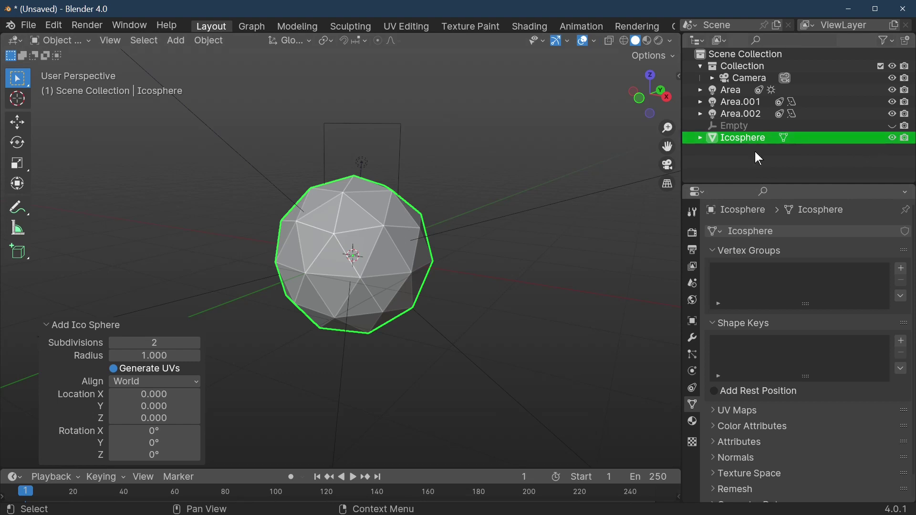
Step: Rename the new ico sphere object as "emit"
mouse_move(506, 198)
middle_mouse_down()
mouse_move(502, 173)
mouse_move(507, 190)
middle_mouse_up()
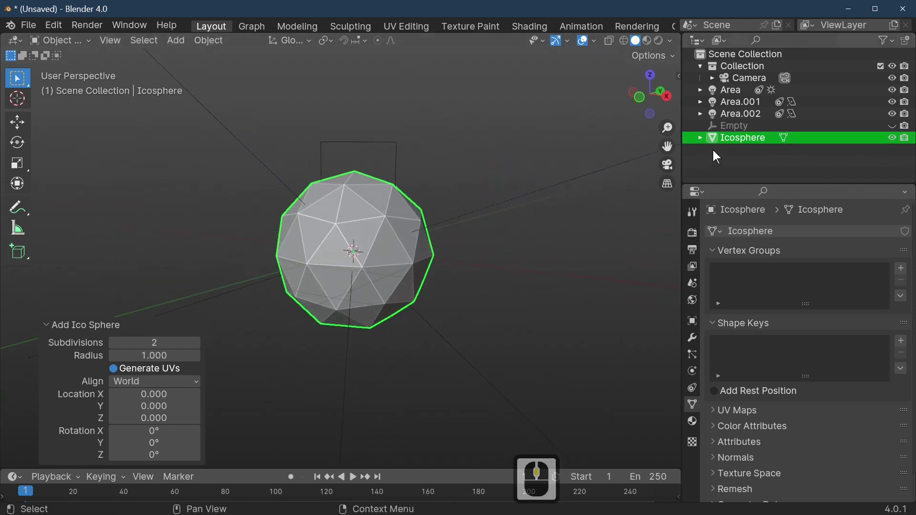
double_click(753, 138)
type("em")
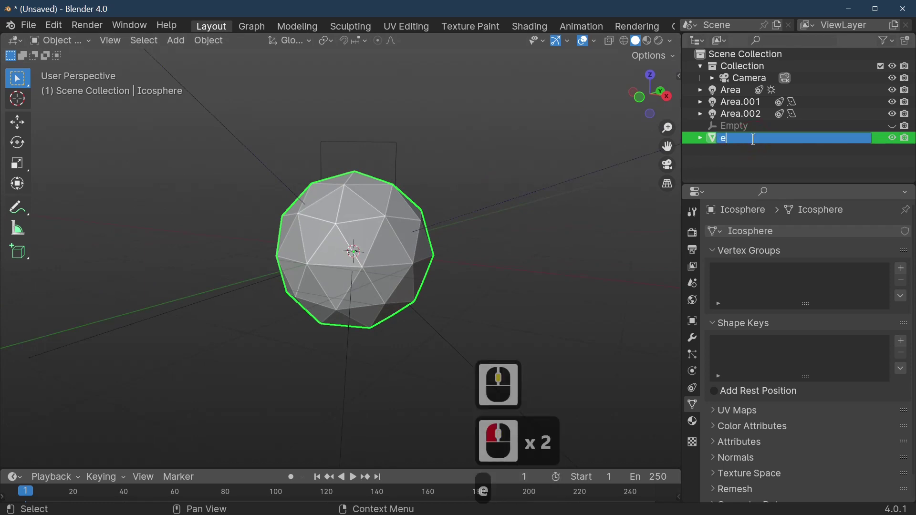
type("it")
key("Return")
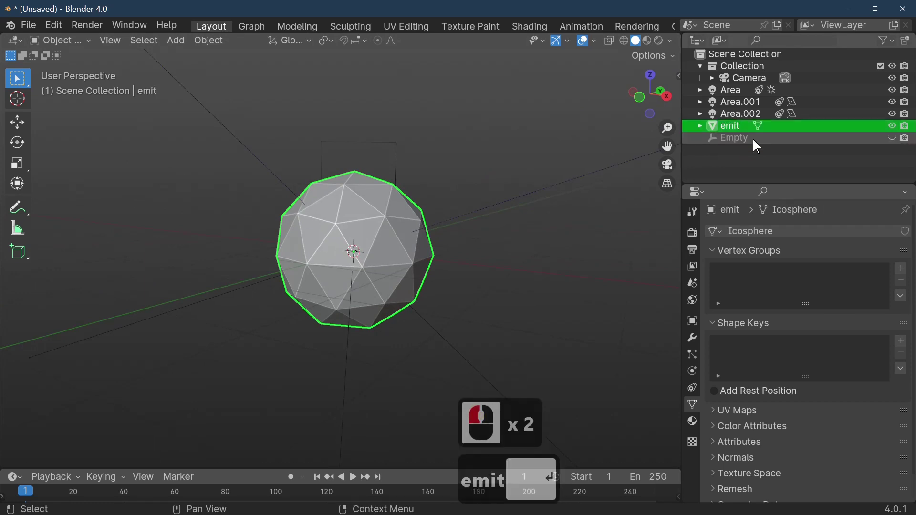
Step: Add a second ico sphere at the world origin with its subdivisions set to 1
scroll(399, 203, "down", 3)
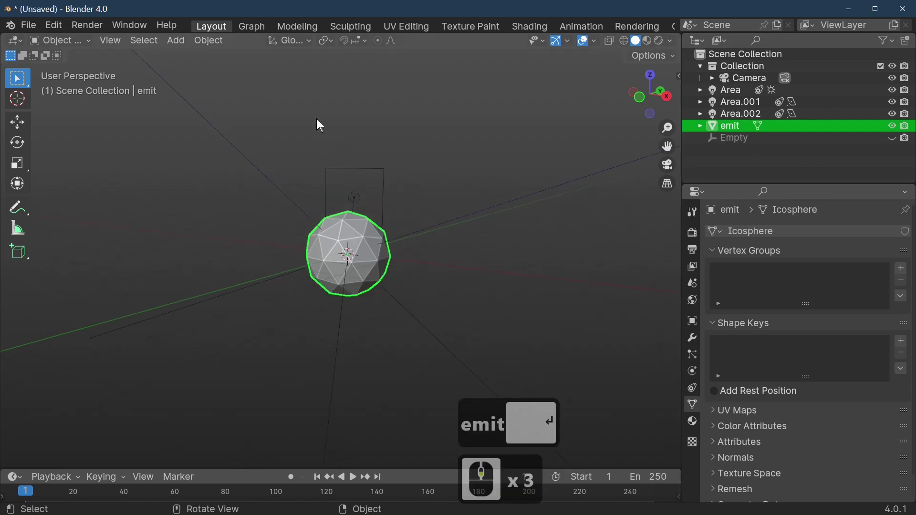
left_click(176, 41)
mouse_move(187, 57)
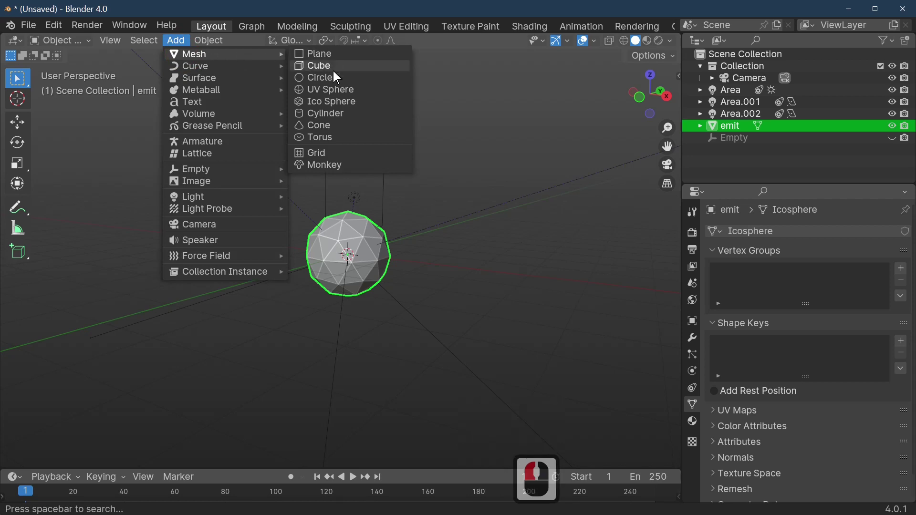
left_click(343, 101)
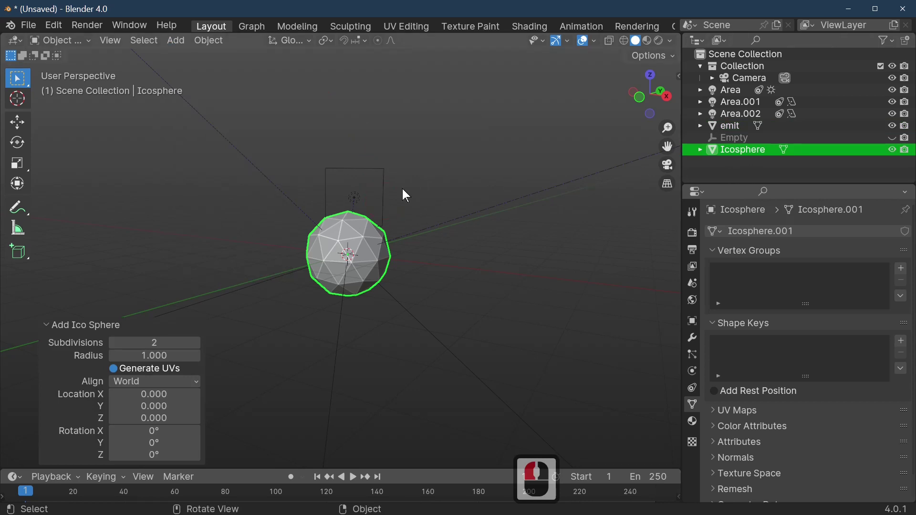
scroll(408, 192, "down", 3)
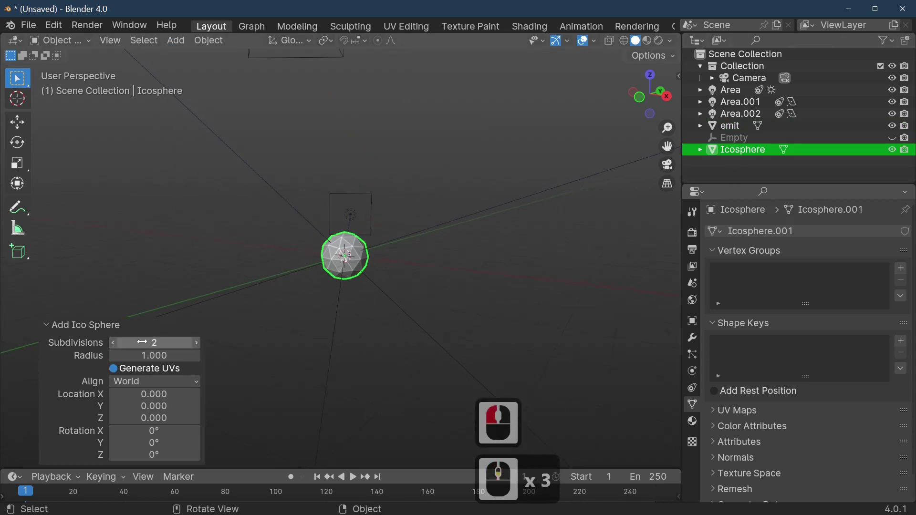
left_click_drag(154, 343, 125, 337)
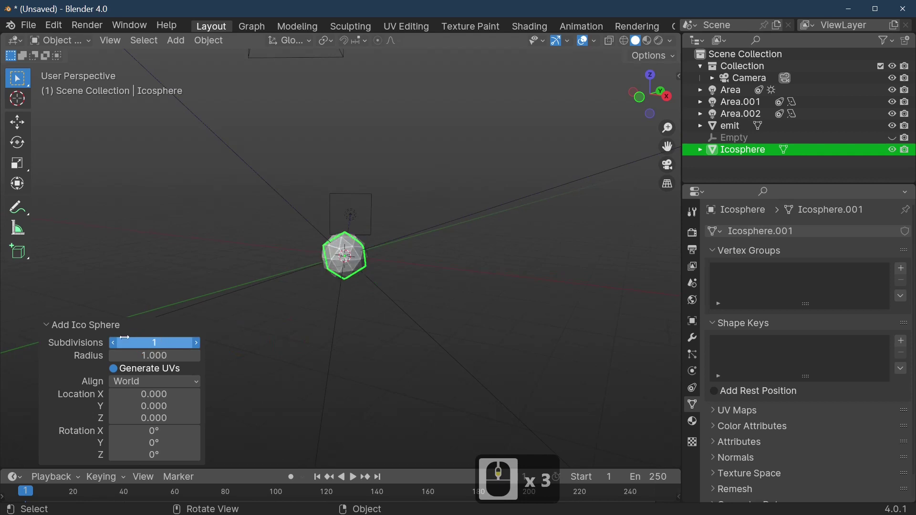
left_click_drag(785, 334, 142, 341)
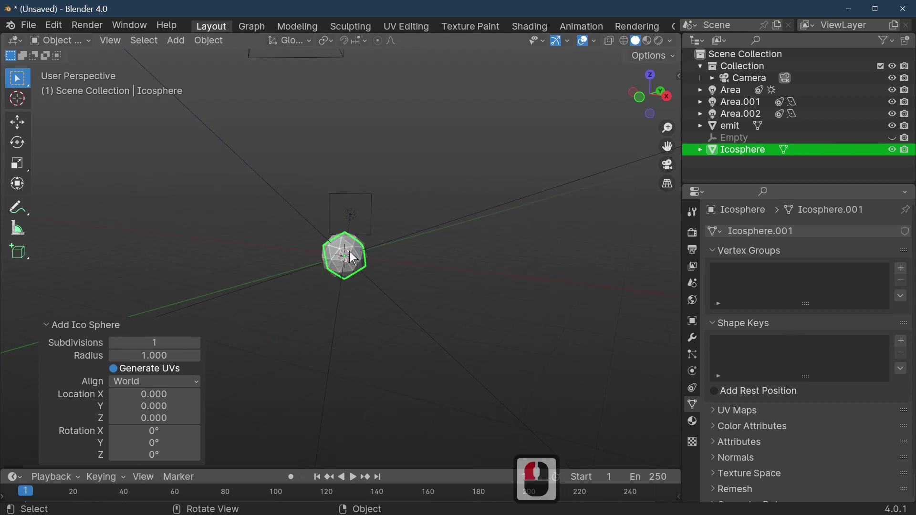
Step: Rename the second ico sphere object as "spark"
double_click(742, 149)
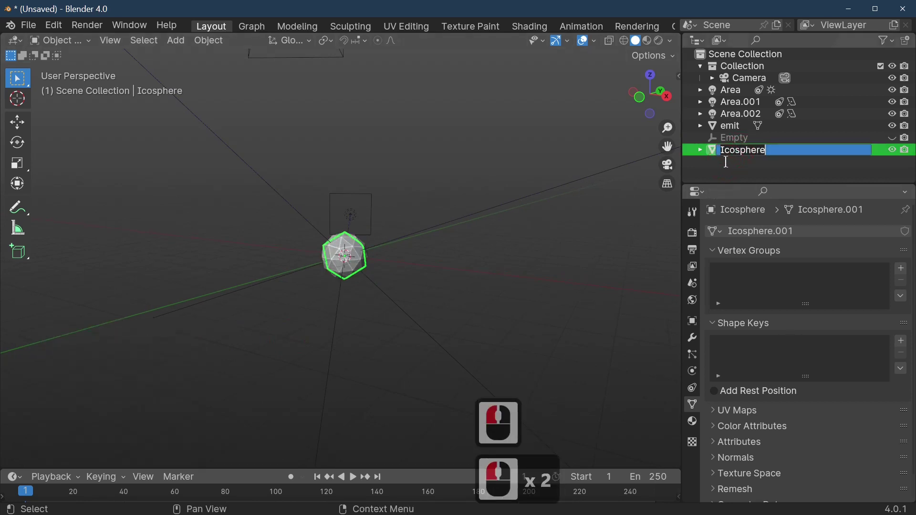
type("spark")
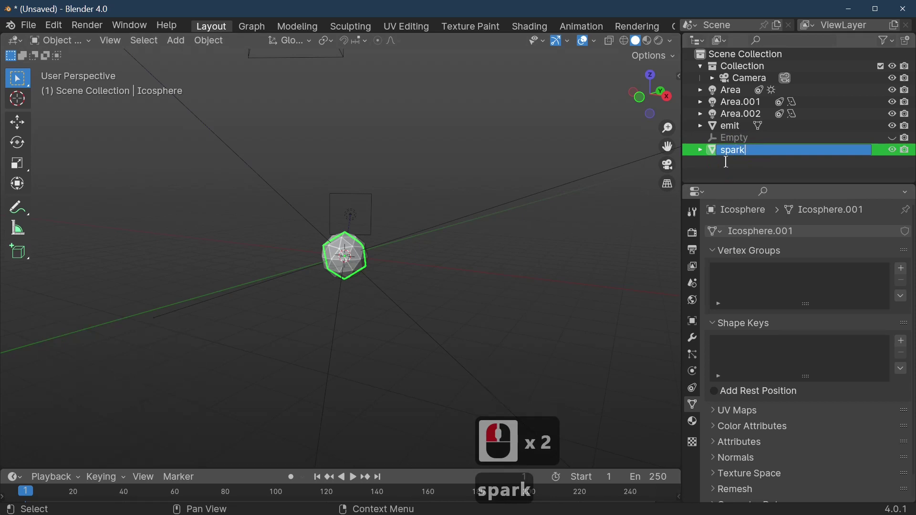
key("Return")
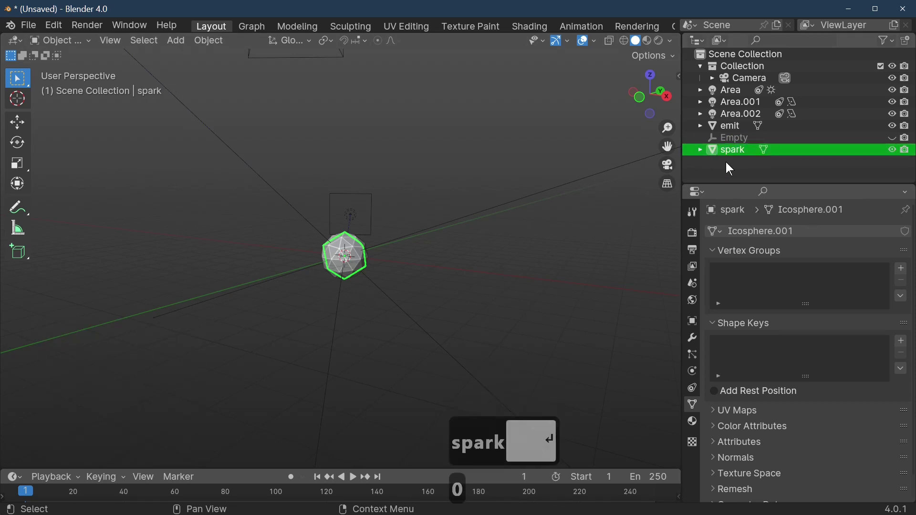
Step: Move the spark object about -13.1 along the global X axis, out of the camera's frame
left_click(432, 243)
key("KP_0")
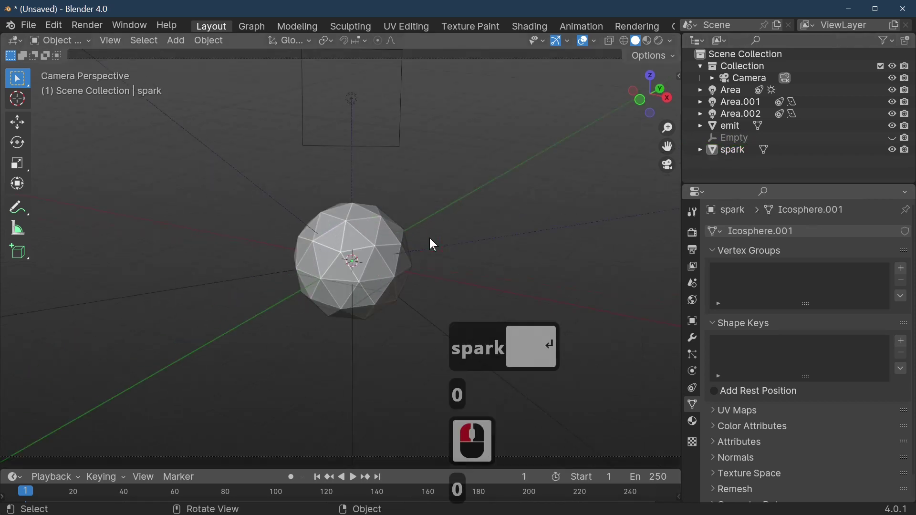
scroll(397, 238, "down", 4)
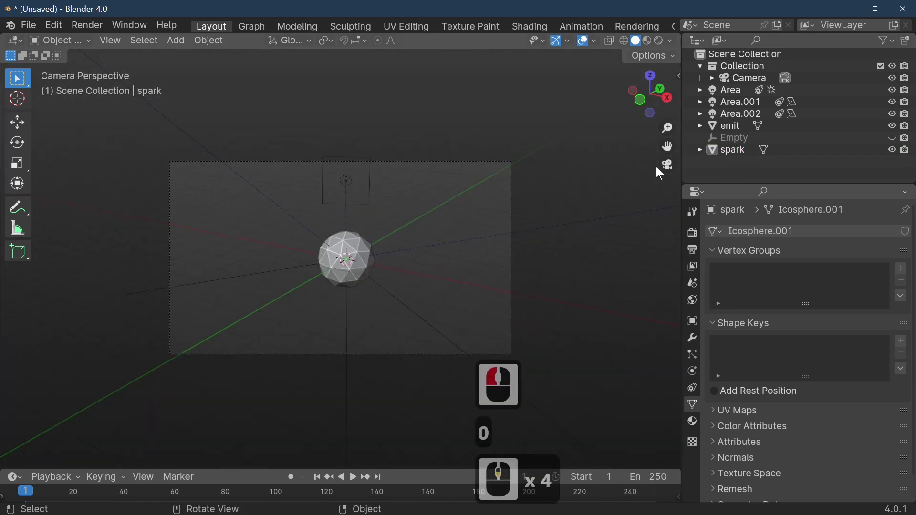
left_click(731, 152)
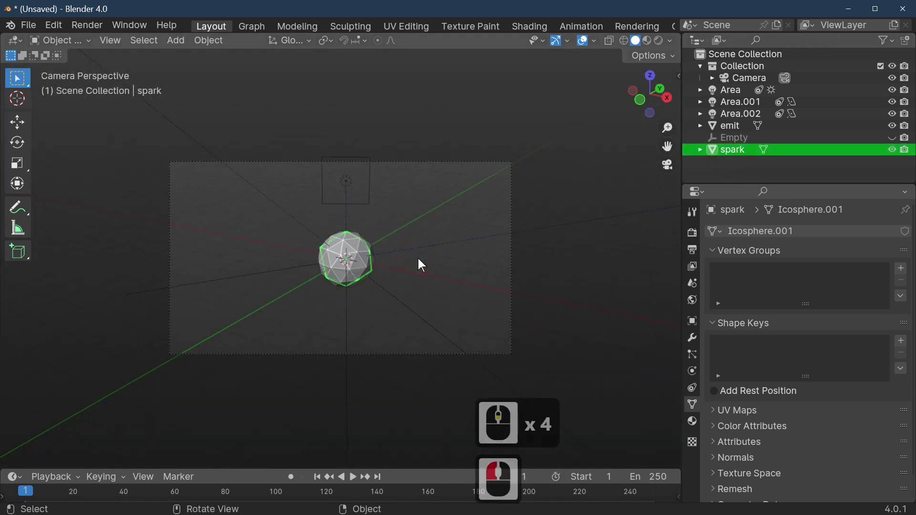
key("g")
key("x")
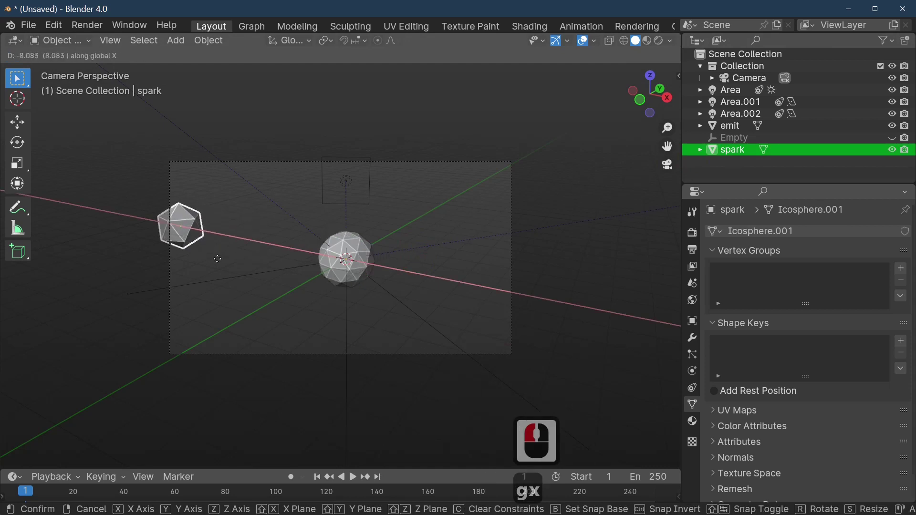
left_click(250, 248)
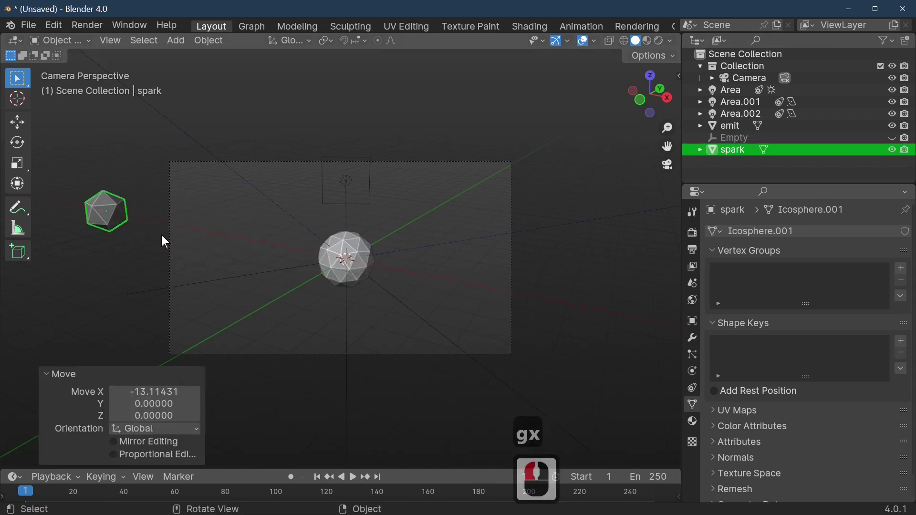
Step: Delete several scattered triangular faces around the spark mesh in Edit Mode, and return to Object Mode
key("KP_Decimal")
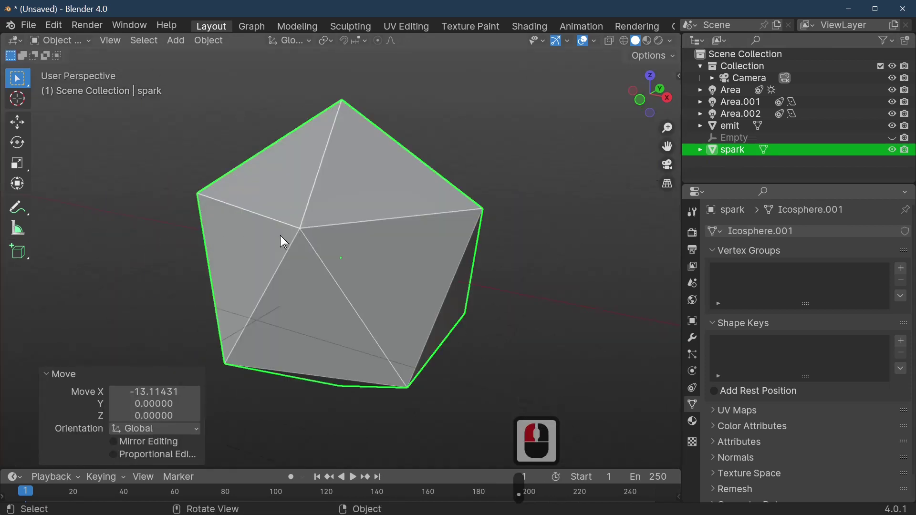
middle_click_drag(323, 242, 504, 250)
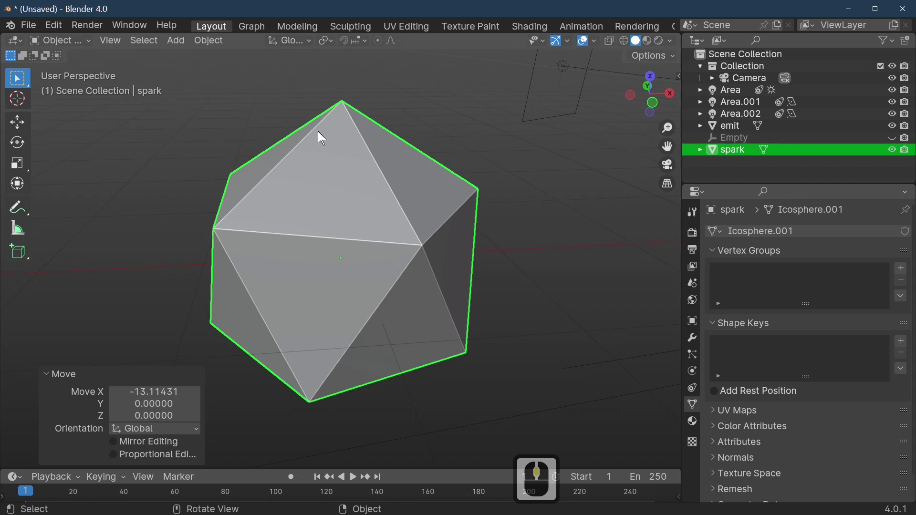
key("Tab")
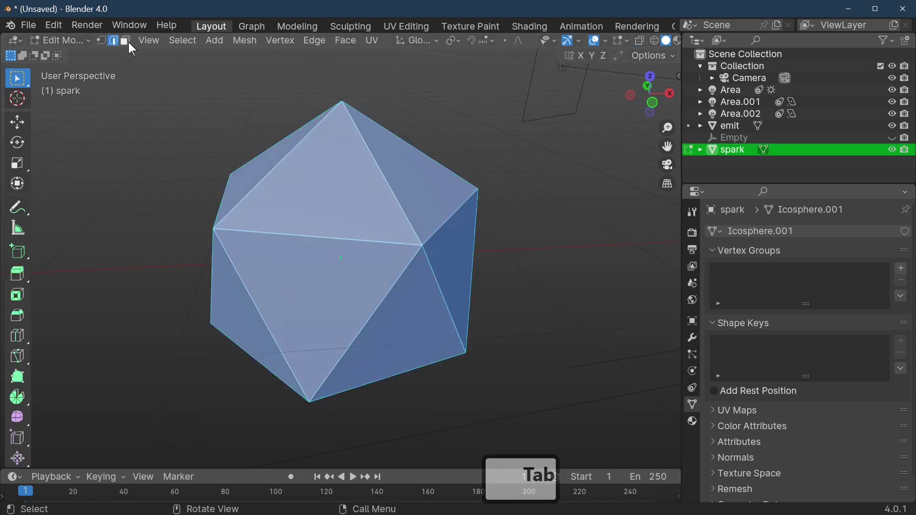
left_click(128, 42)
left_click(319, 186)
left_click(348, 271, "shift")
mouse_move(348, 272)
middle_mouse_down()
mouse_move(338, 272)
mouse_move(353, 285)
middle_mouse_up()
left_click(355, 284, "shift")
middle_click_drag(395, 202, 263, 215)
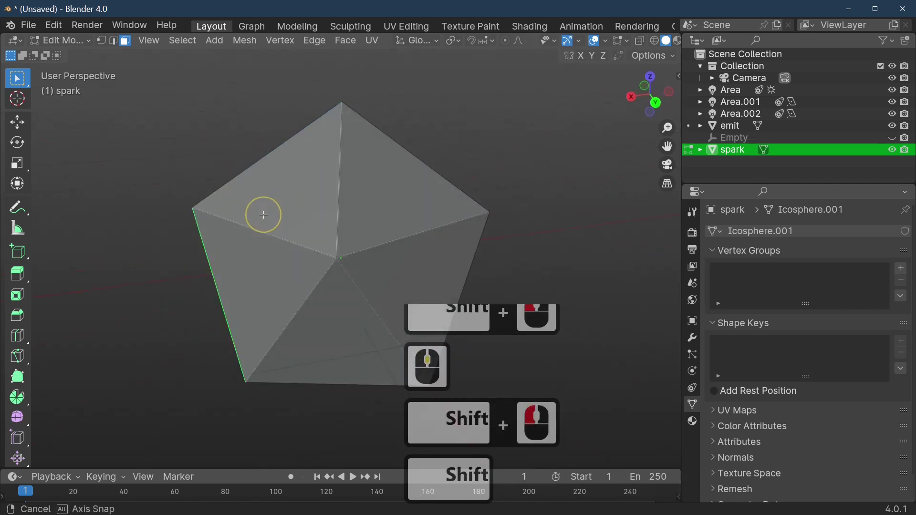
middle_click_drag(353, 299, 300, 262)
left_click(300, 262, "shift")
middle_click_drag(414, 292, 453, 323)
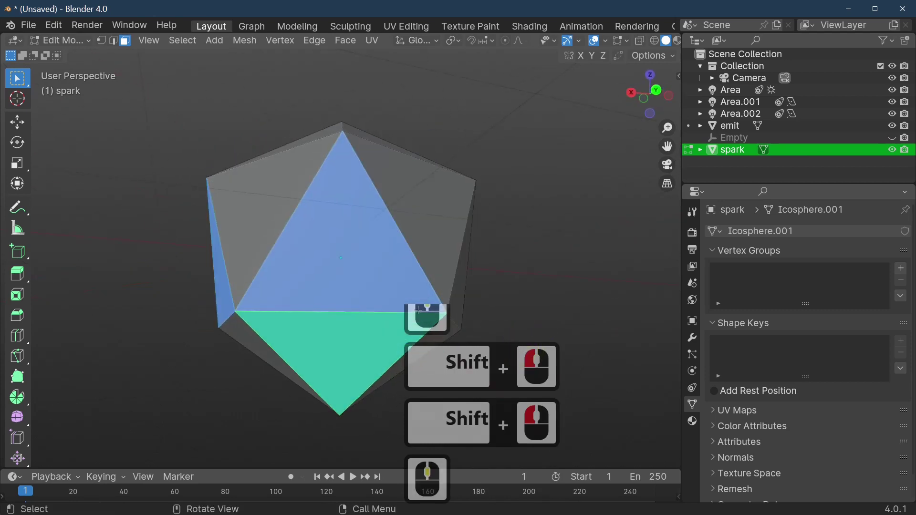
key("x")
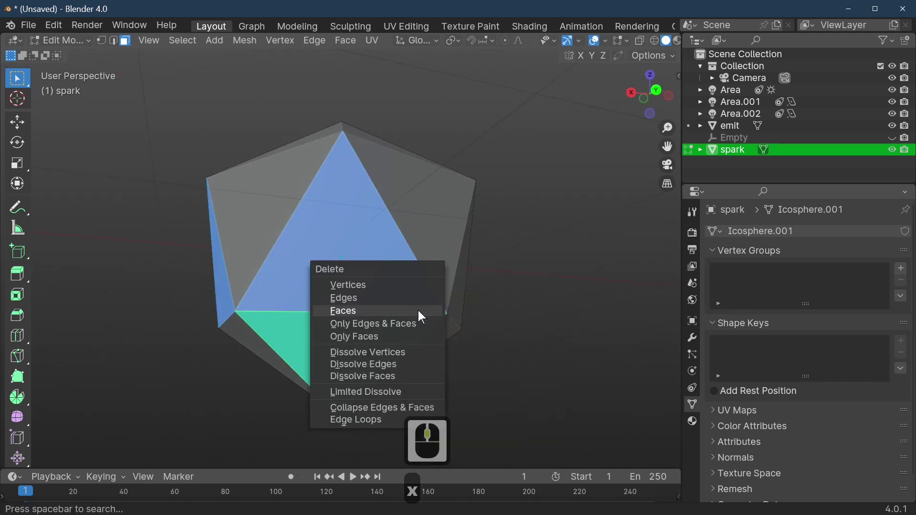
left_click(422, 317)
scroll(454, 280, "down", 4)
middle_click_drag(454, 281, 390, 309)
scroll(329, 276, "down", 4)
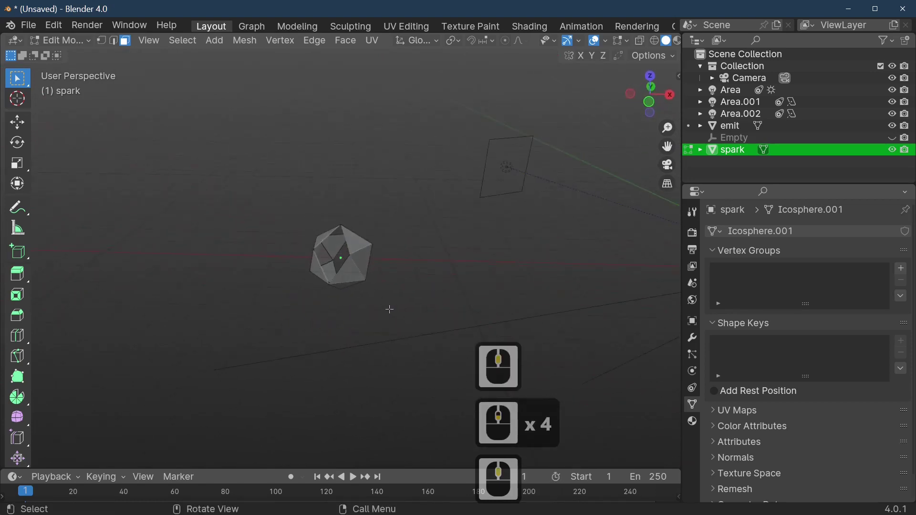
scroll(390, 302, "down", 3)
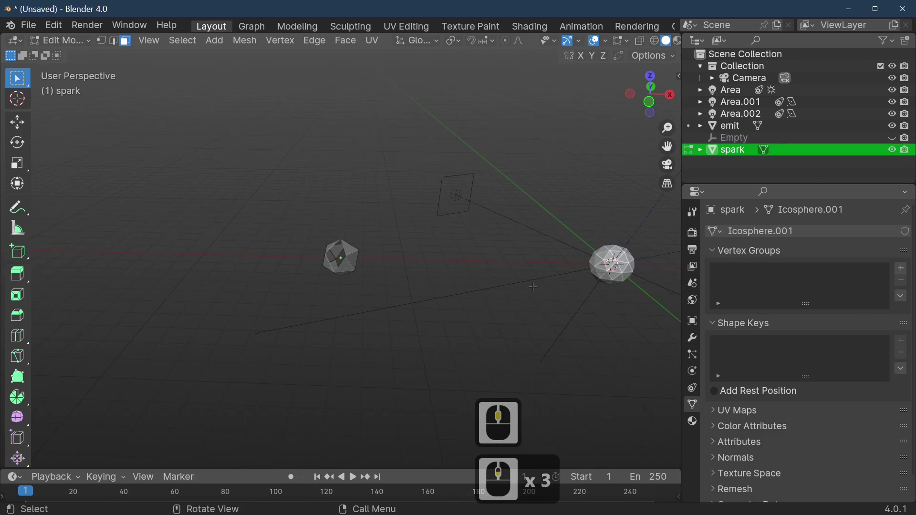
middle_click_drag(598, 292, 459, 280)
key("Tab")
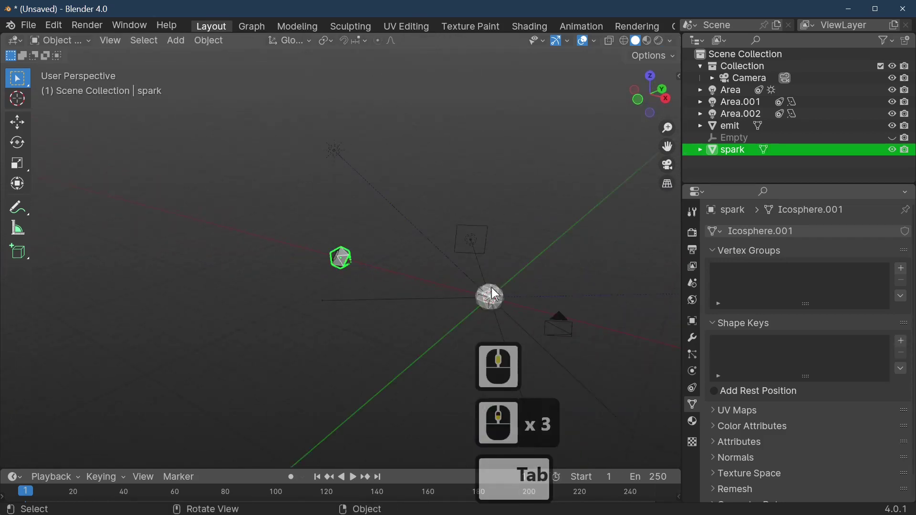
Step: Scale the emit sphere down uniformly to about 0.308
left_click(507, 299)
middle_click_drag(514, 270, 534, 254)
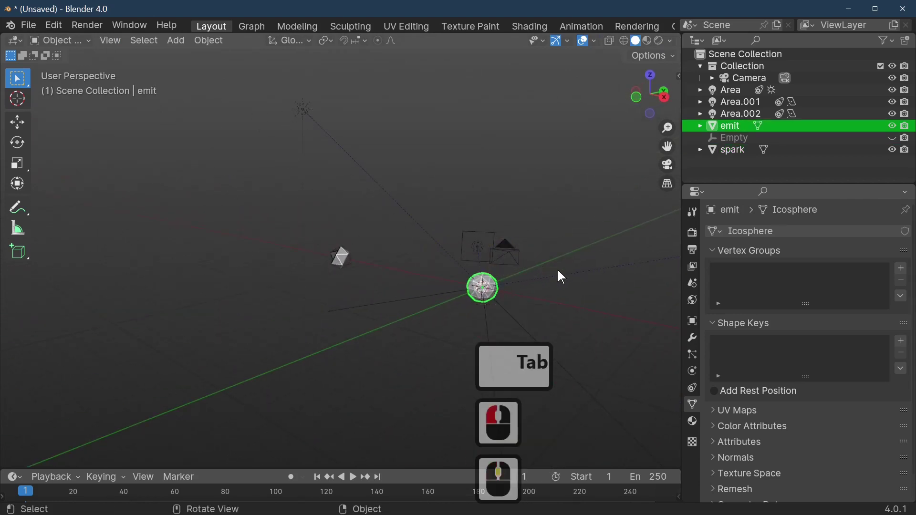
key("s")
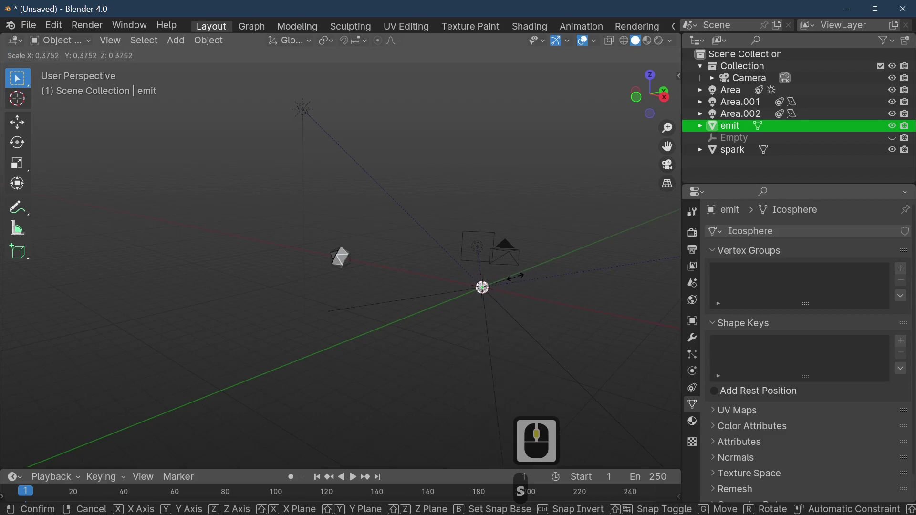
left_click(509, 278)
scroll(552, 305, "up", 4)
scroll(552, 303, "down", 3)
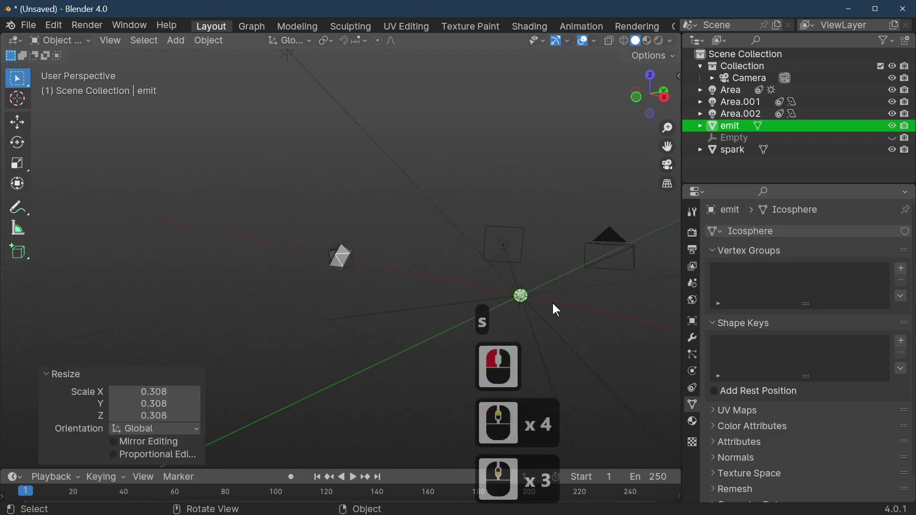
Step: Select the bottom centre vertex of the emit sphere in Edit Mode, using vertex selection from the bottom view
key("shift")
middle_click_drag(546, 287, 466, 239, "shift")
scroll(523, 220, "up", 4)
key("shift")
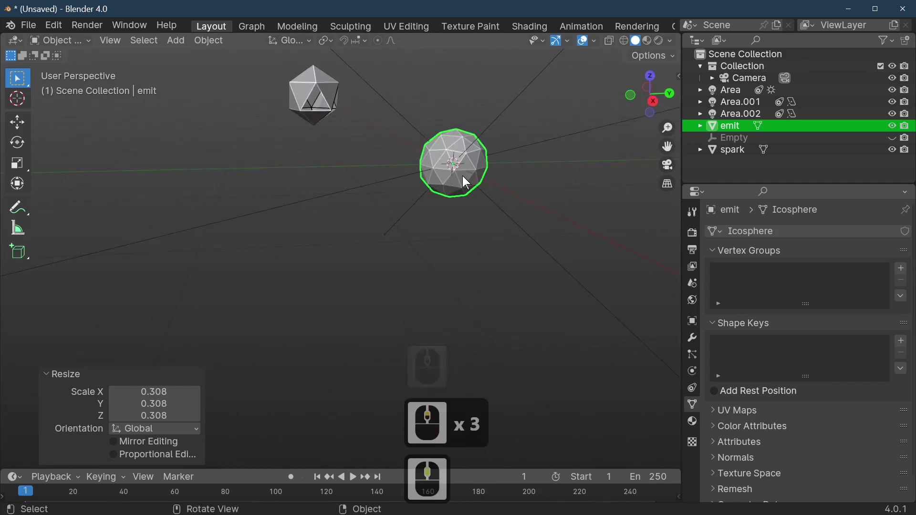
key("KP_7")
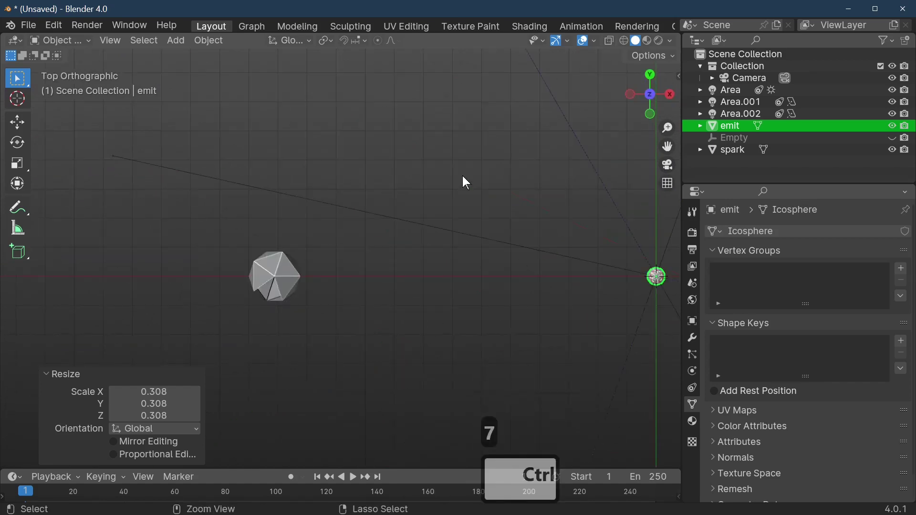
key("ctrl+KP_7")
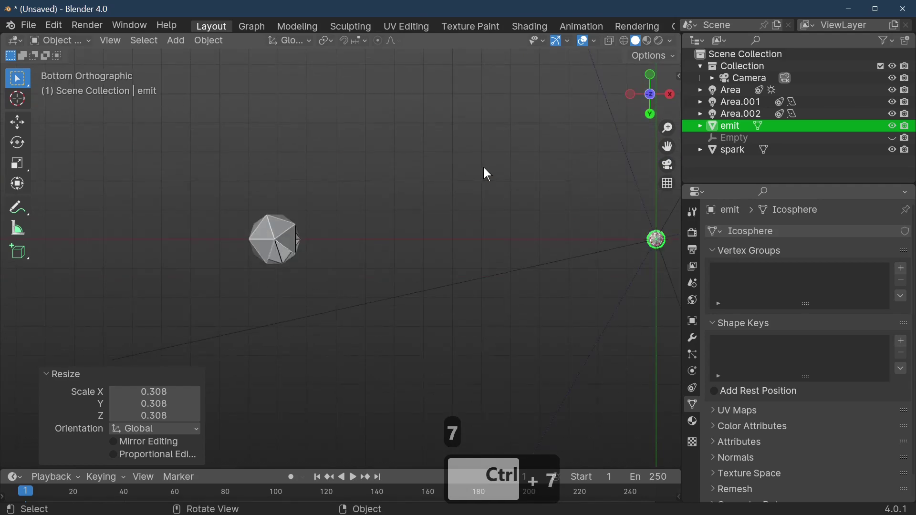
key("KP_Decimal")
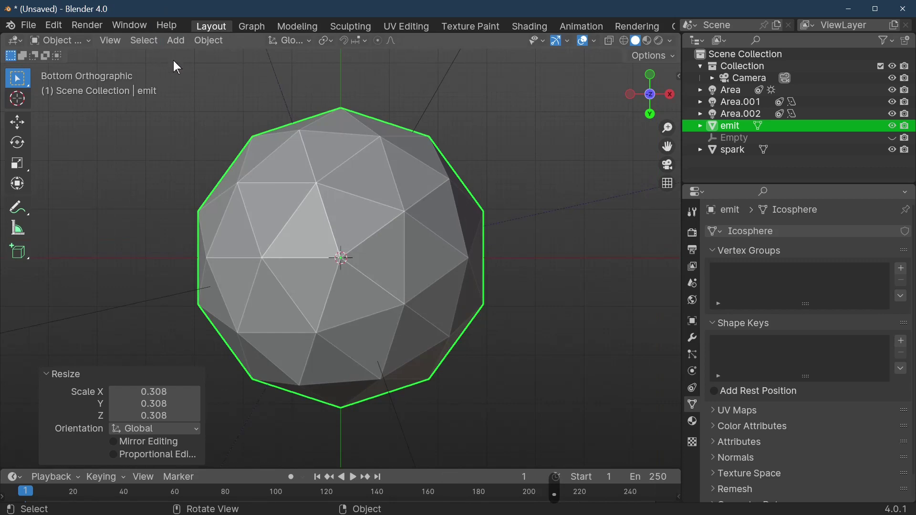
key("Tab")
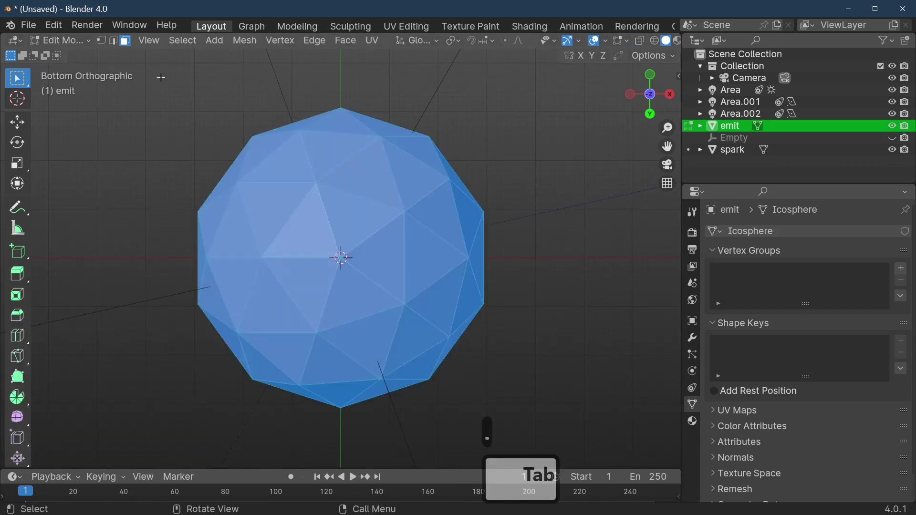
left_click(102, 41)
left_click(331, 251)
middle_click_drag(331, 251, 438, 333)
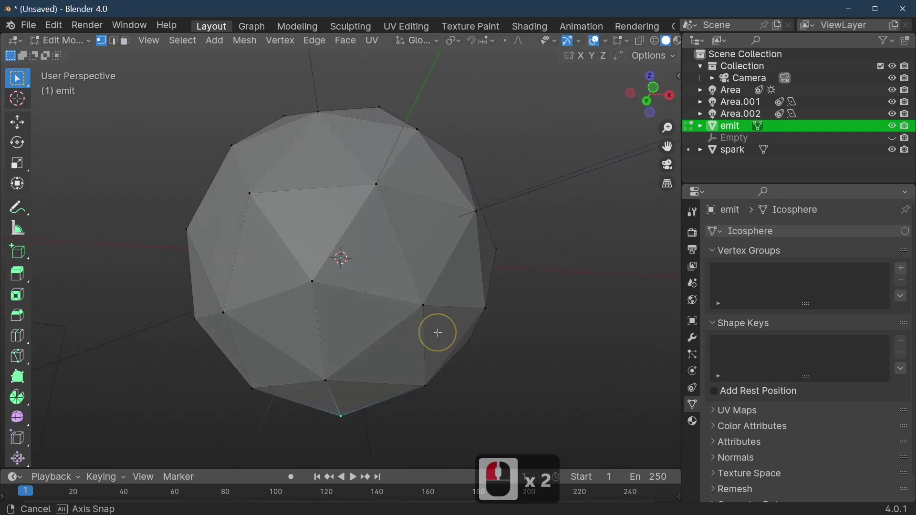
Step: Grow the selection three times to cover the emit sphere's lower half, delete those faces, and return to Object Mode
scroll(442, 332, "down", 3)
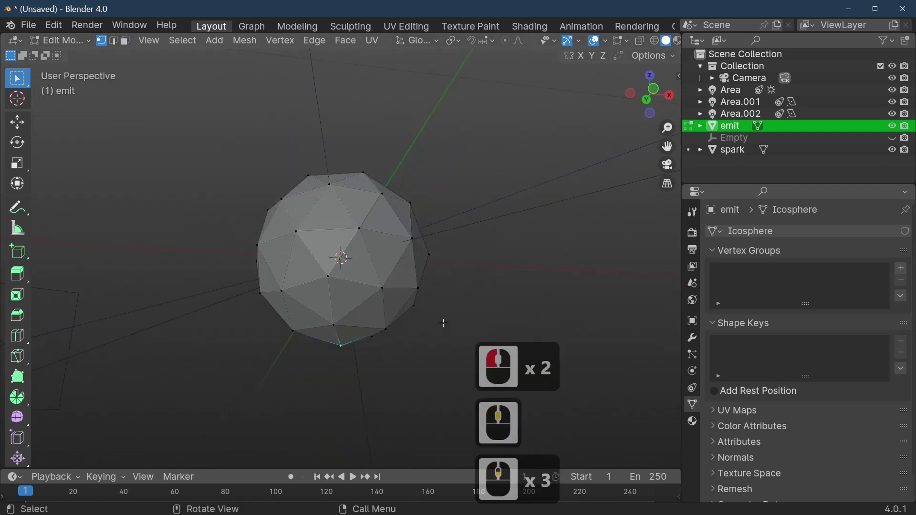
key("ctrl+KP_Add")
key("ctrl+KP_Add")
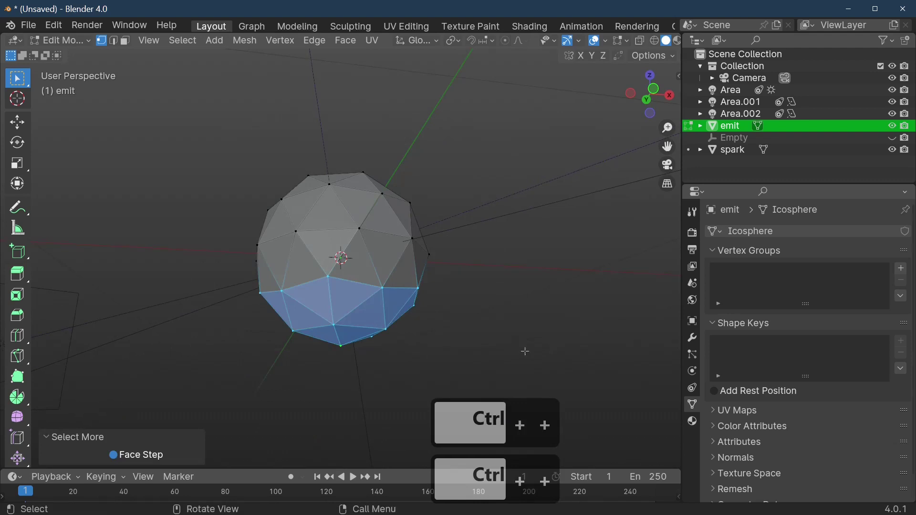
middle_click_drag(525, 351, 431, 376)
key("ctrl+KP_Add")
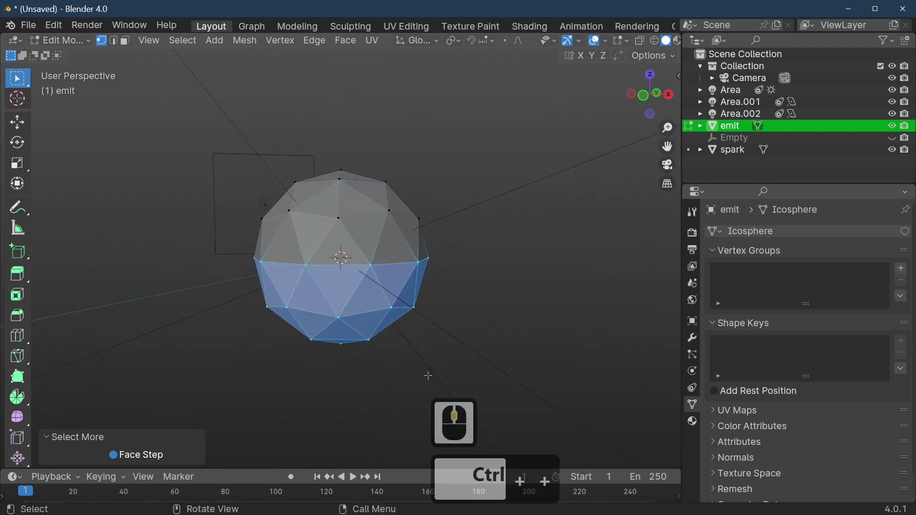
key("x")
left_click(430, 374)
scroll(416, 263, "down", 3)
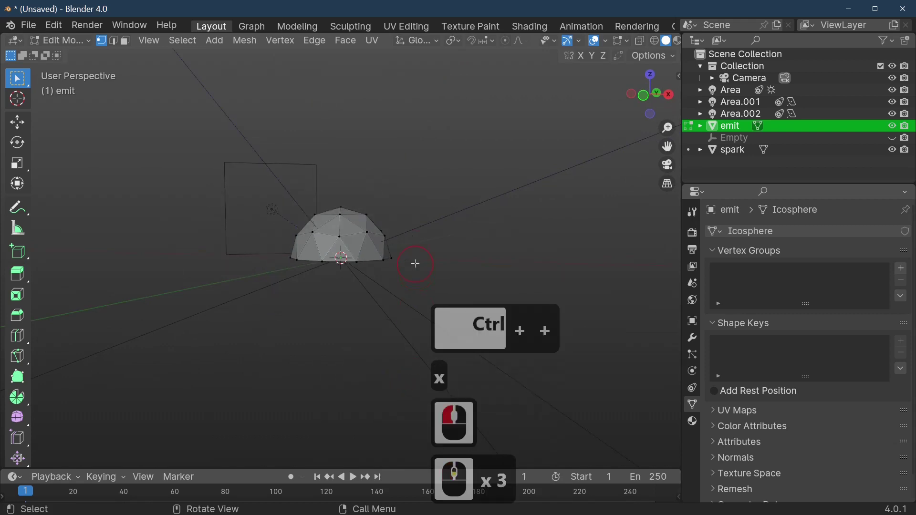
middle_click_drag(416, 264, 411, 240)
key("Tab")
scroll(343, 242, "down", 4)
scroll(413, 273, "down", 3)
scroll(410, 240, "down", 4)
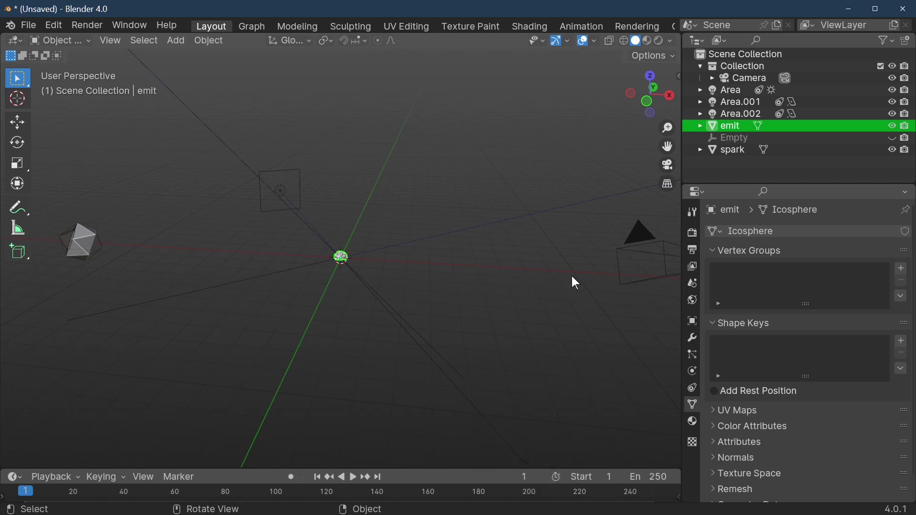
Step: Add an emitter particle system to the emit dome and play the animation to preview it
left_click(692, 354)
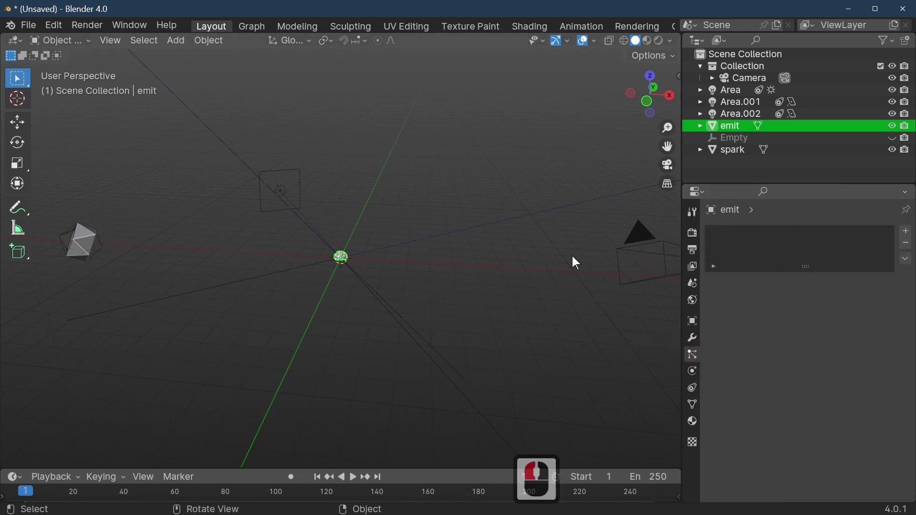
scroll(536, 264, "up", 5)
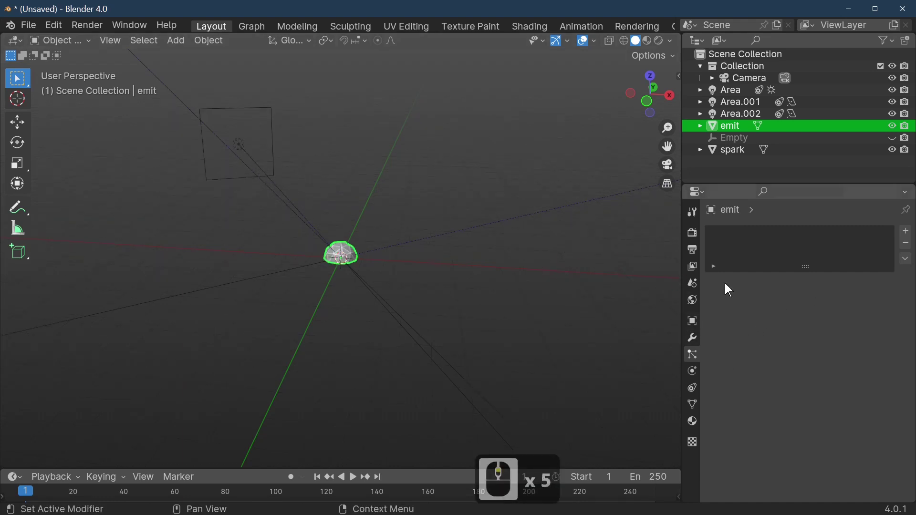
left_click(907, 231)
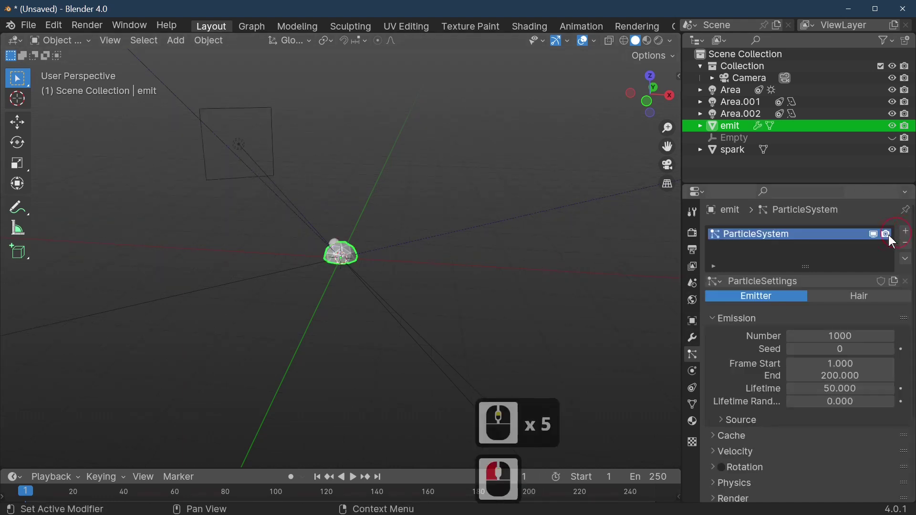
key("space")
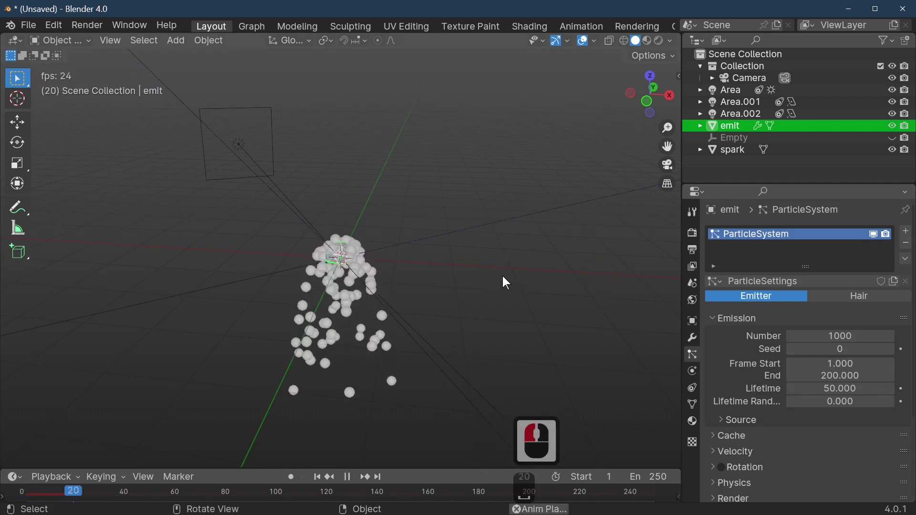
middle_click_drag(503, 275, 486, 254)
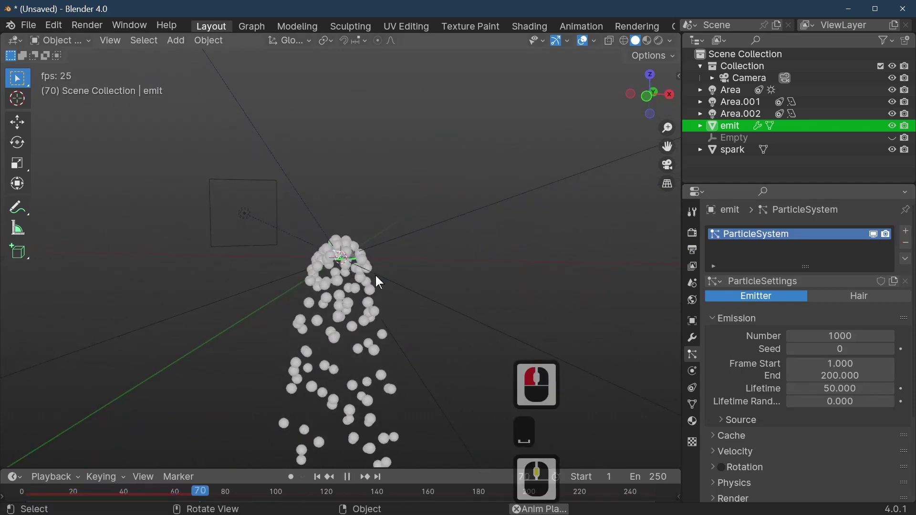
Step: Try Vertices as the particle emission source, and set Emit From back to Faces
left_click(737, 418)
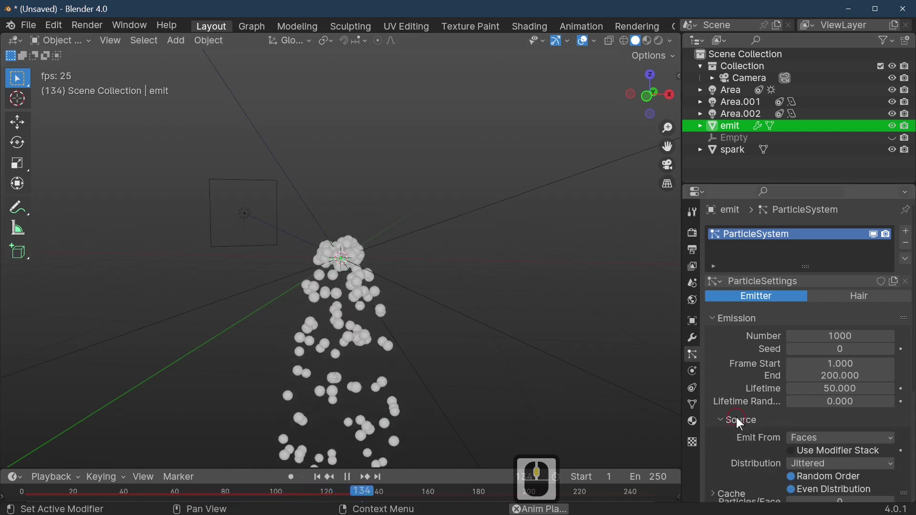
left_click(839, 437)
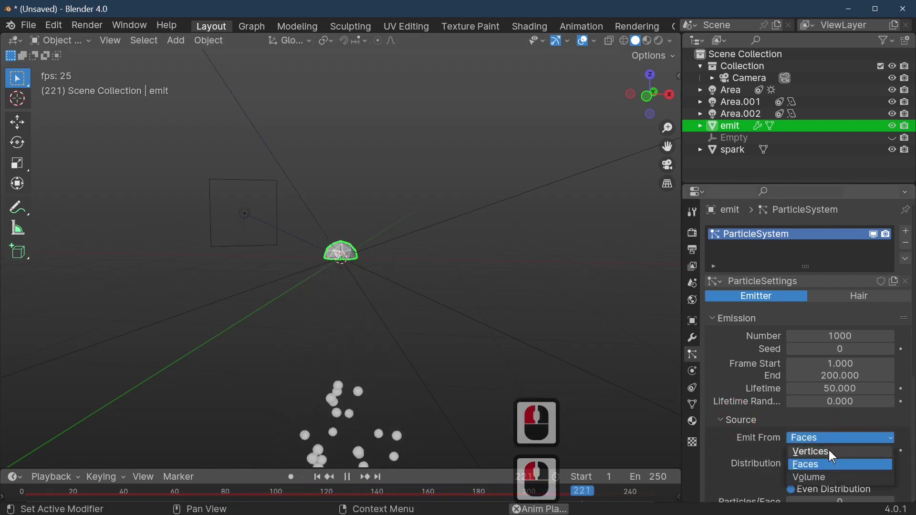
left_click(832, 451)
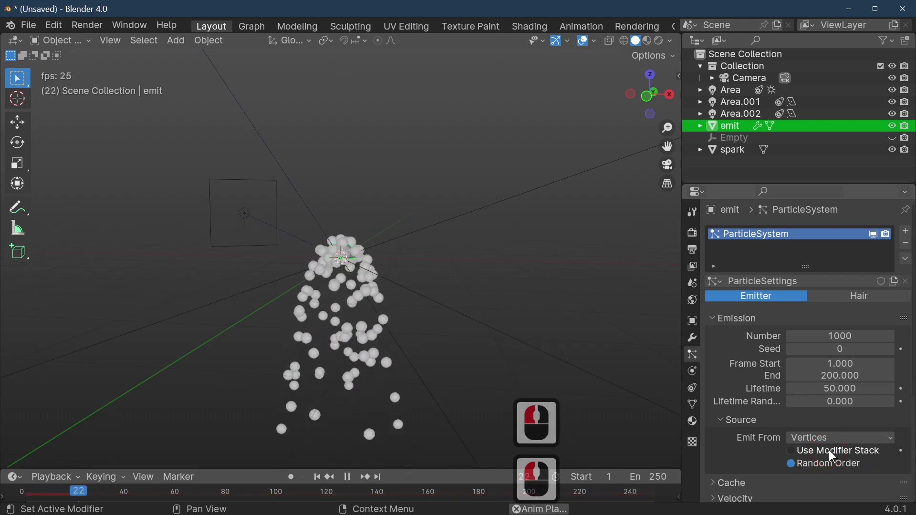
left_click(831, 437)
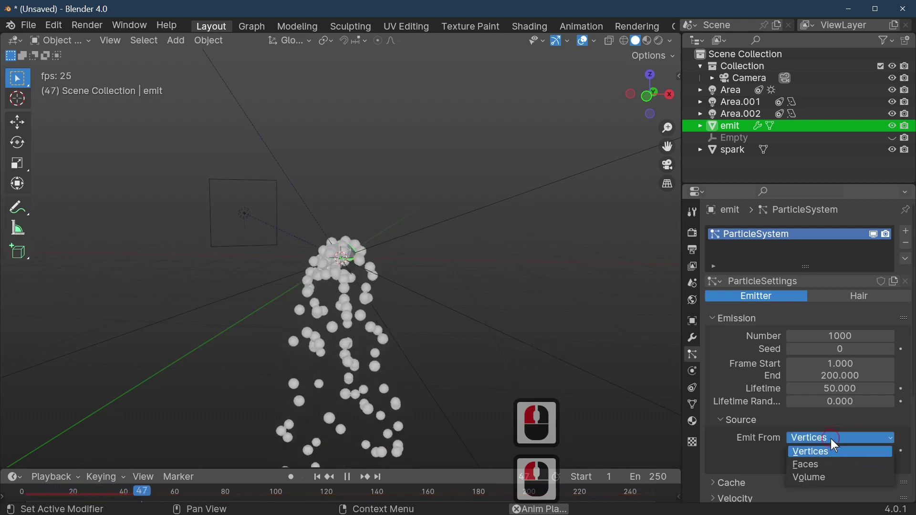
left_click(812, 463)
middle_click_drag(472, 254, 475, 302)
Step: Examine the particle system's Cache settings and baking options, and collapse them again
scroll(846, 371, "down", 5)
scroll(845, 370, "down", 4)
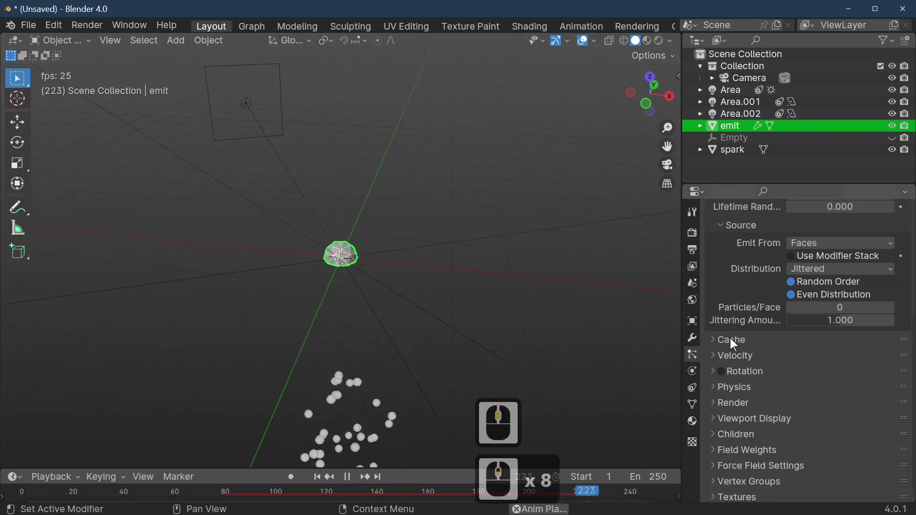
left_click(715, 341)
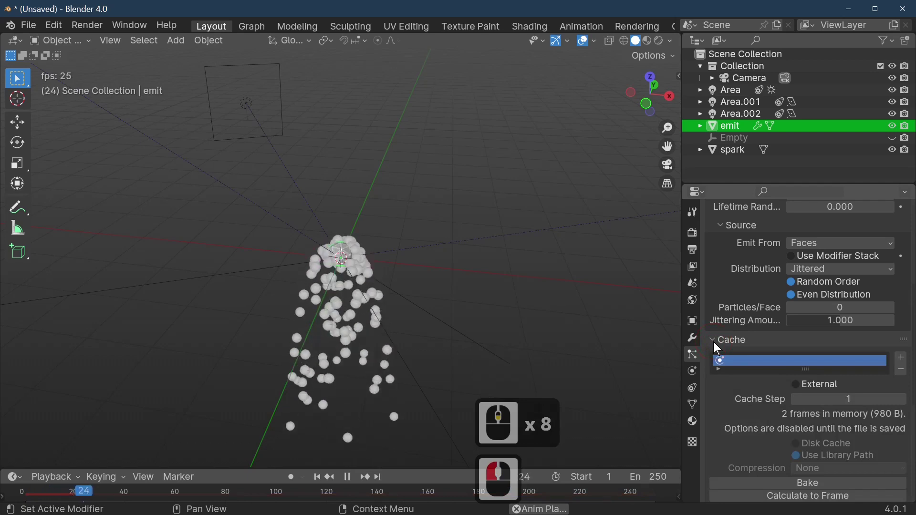
left_click(714, 340)
left_click(772, 318)
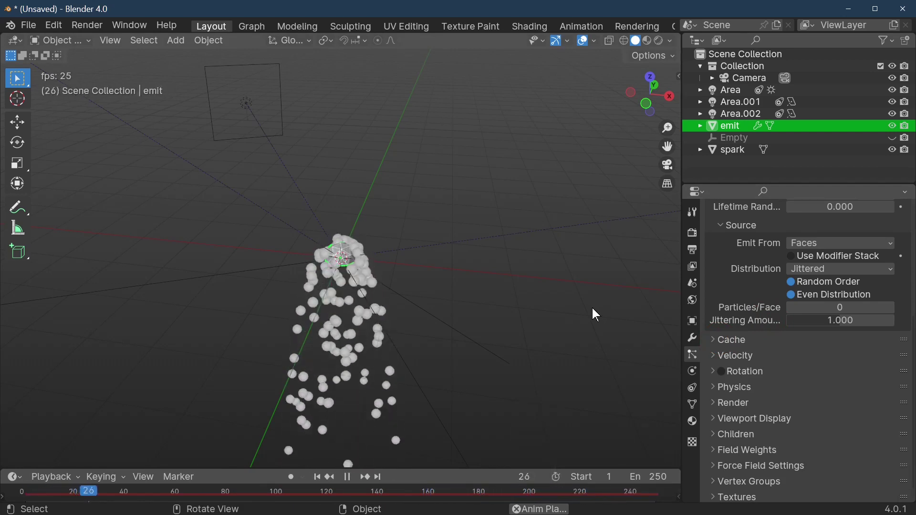
left_click(714, 341)
scroll(810, 401, "down", 4)
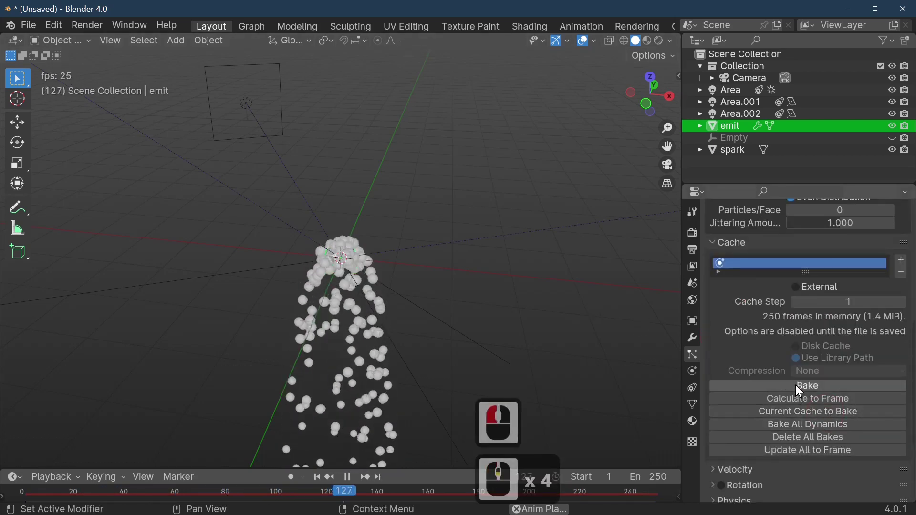
scroll(728, 324, "up", 3)
left_click(719, 318)
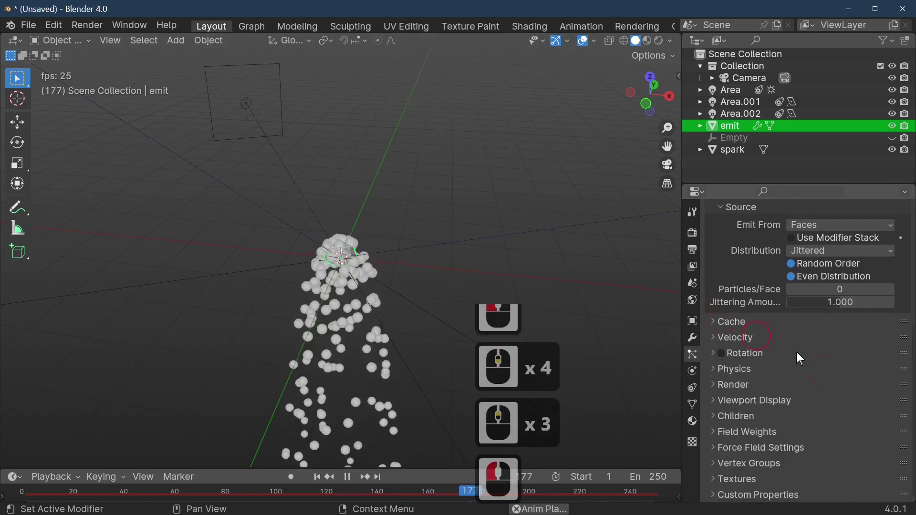
Step: Try an Object Aligned X velocity of -9.34 for the particles, and reset it to 0
left_click(742, 339)
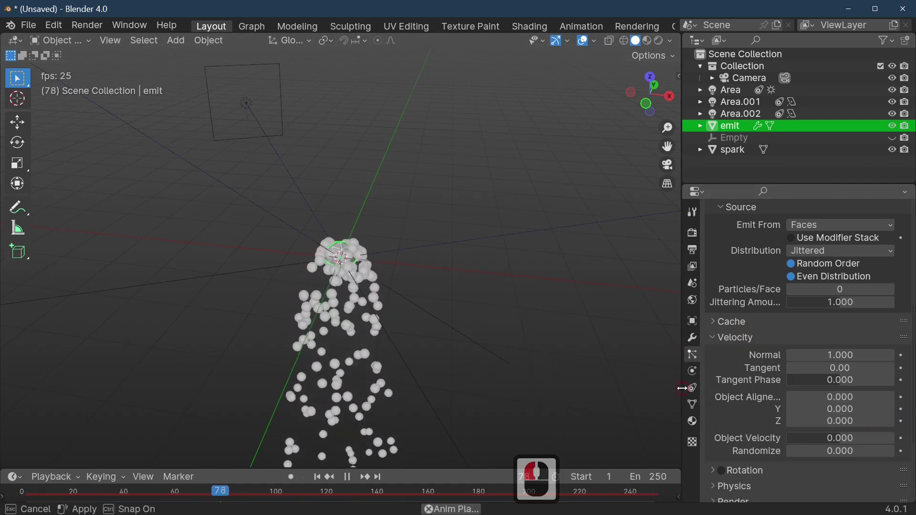
left_click_drag(682, 388, 652, 388)
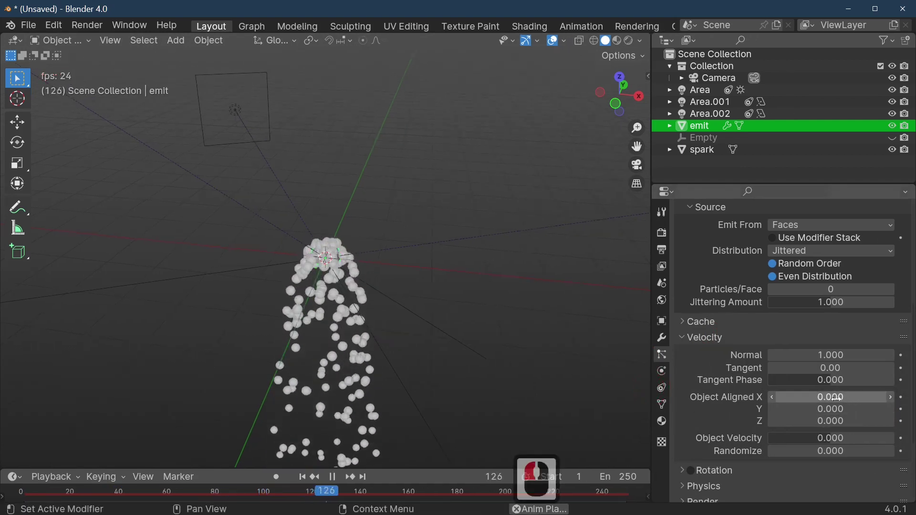
left_click_drag(831, 397, 715, 397)
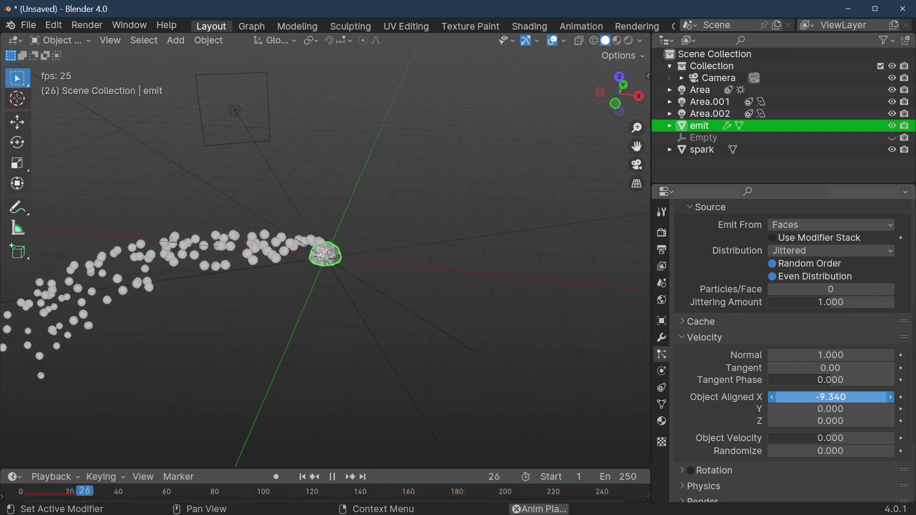
double_click(856, 397)
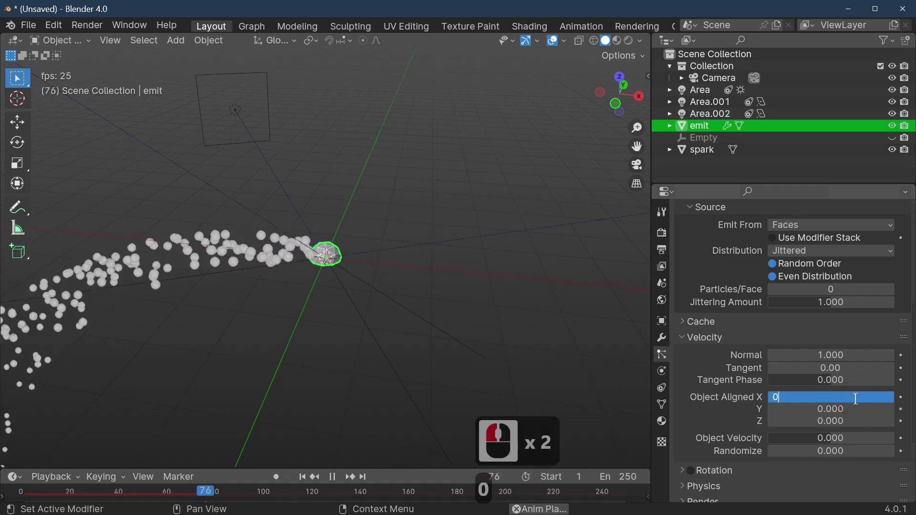
type("0")
key("Return")
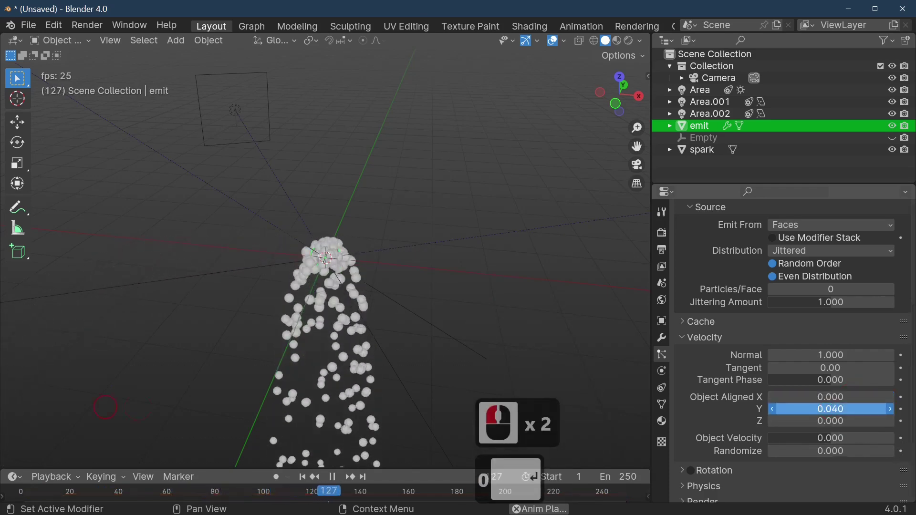
Step: Try an Object Aligned Y velocity of -2.66 for the particles, and reset it to 0
left_click_drag(831, 409, 783, 409)
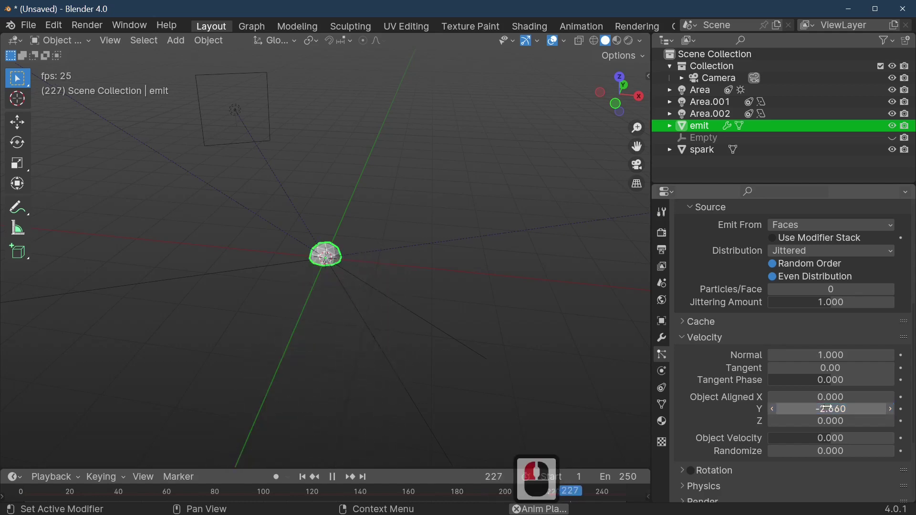
type("0")
key("Return")
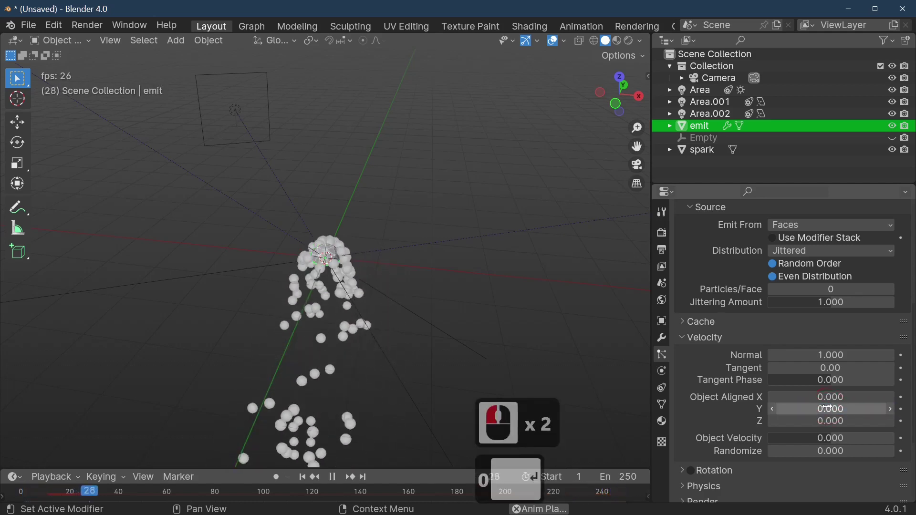
Step: Set the particles' Object Aligned Z velocity to 6.5, checking the upward emission through the camera view
middle_click_drag(407, 188, 367, 197)
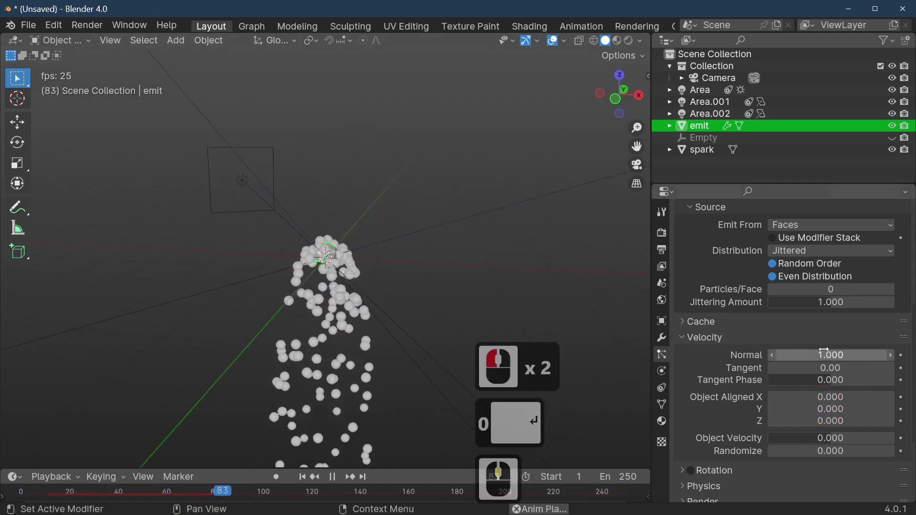
left_click_drag(824, 420, 535, 328)
key("KP_0")
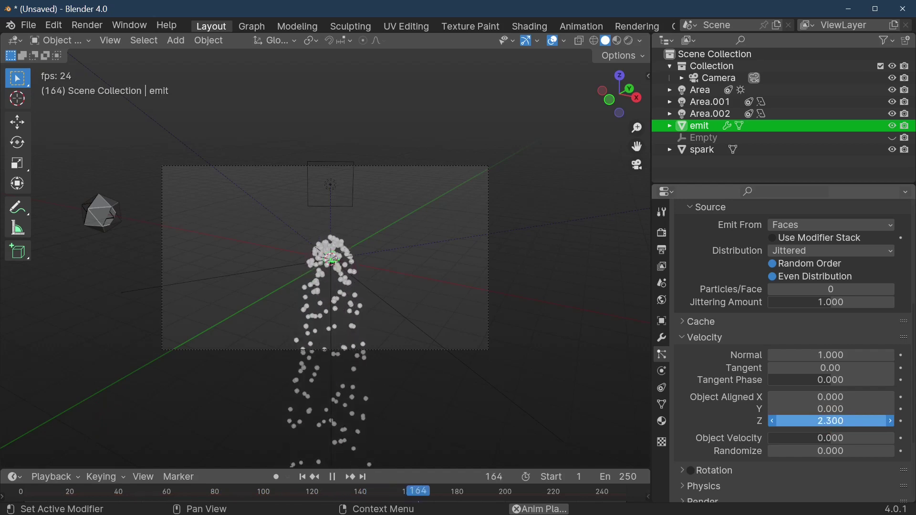
left_click_drag(830, 420, 850, 420)
left_click_drag(385, 420, 376, 419)
double_click(799, 421)
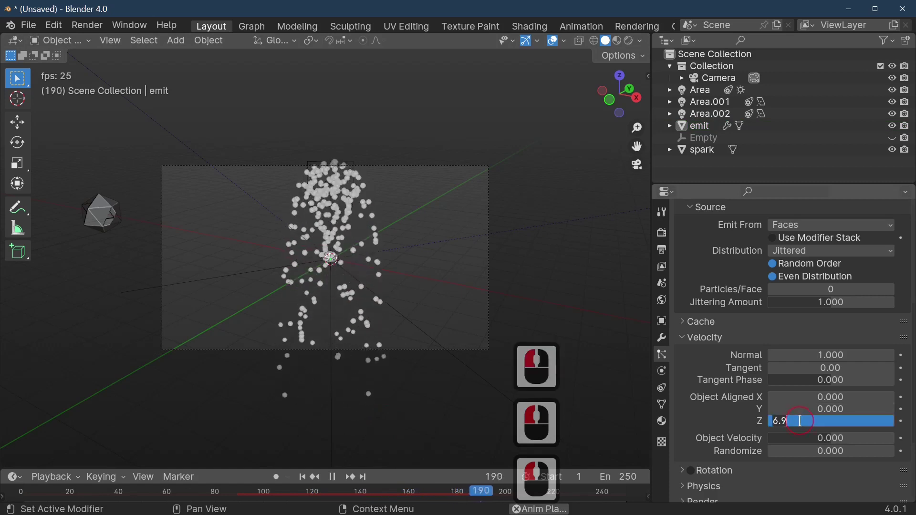
type("6.")
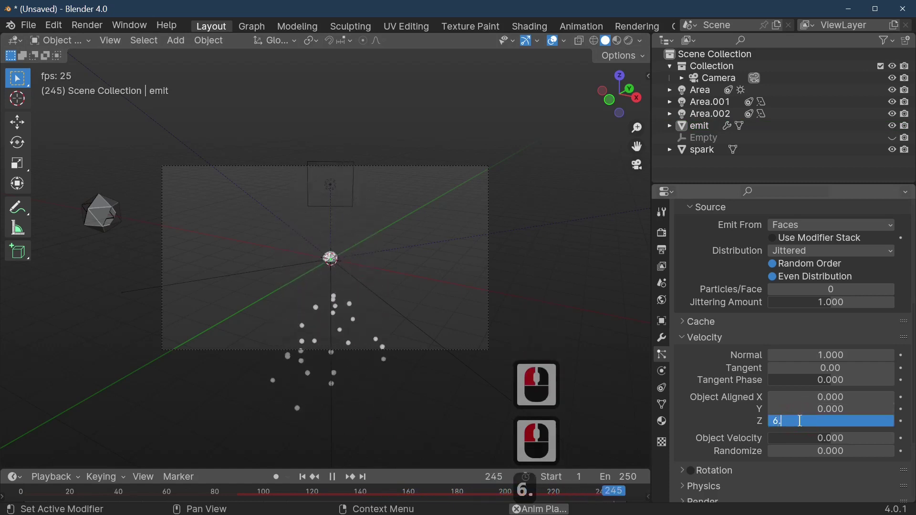
type("5")
key("Return")
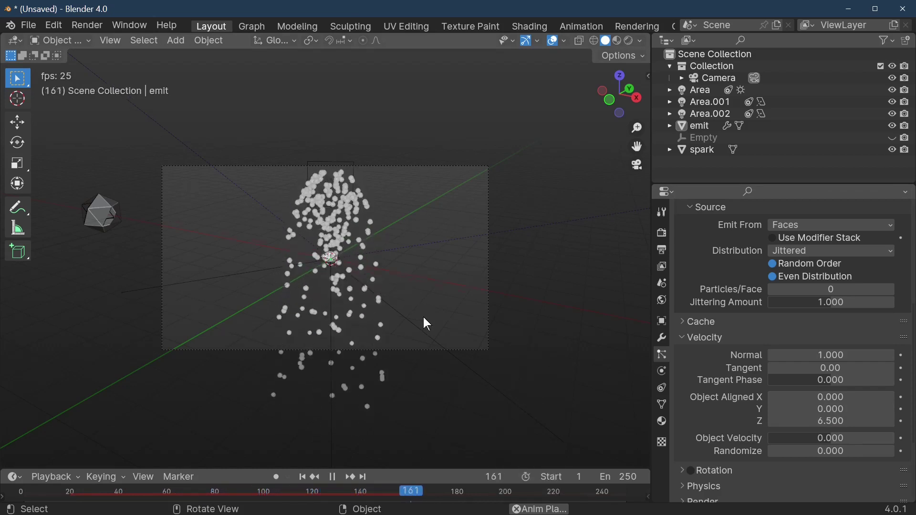
Step: Try an Object Velocity of 0.286 and a velocity Randomize value of 3.79 for the particles
middle_click_drag(425, 321, 394, 339)
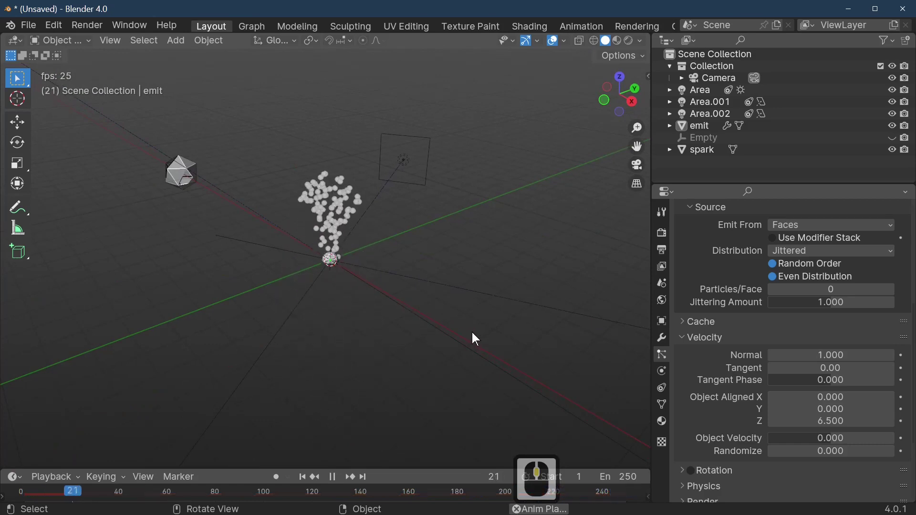
middle_click_drag(420, 265, 447, 307)
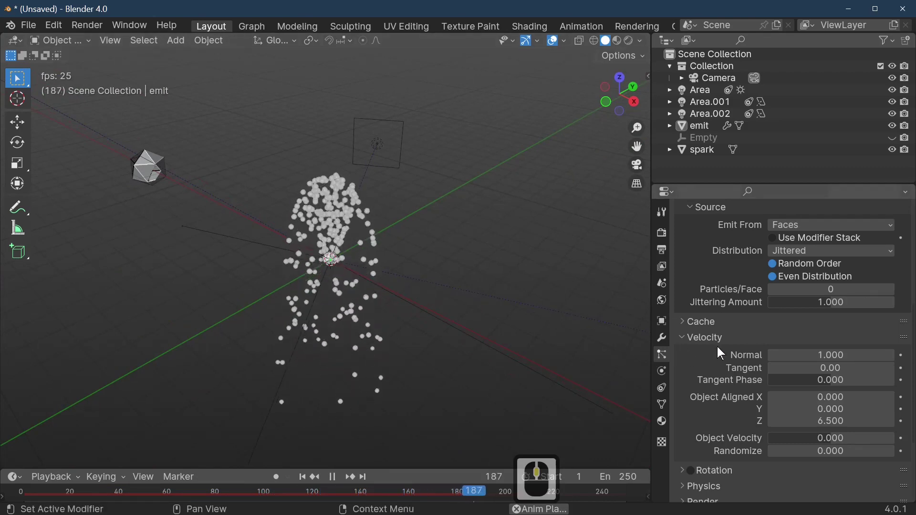
scroll(740, 353, "down", 4)
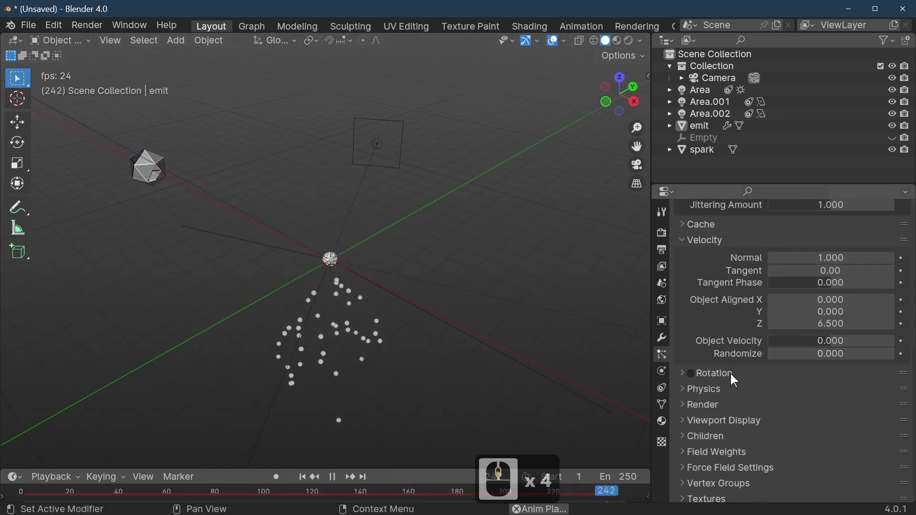
scroll(755, 351, "up", 1)
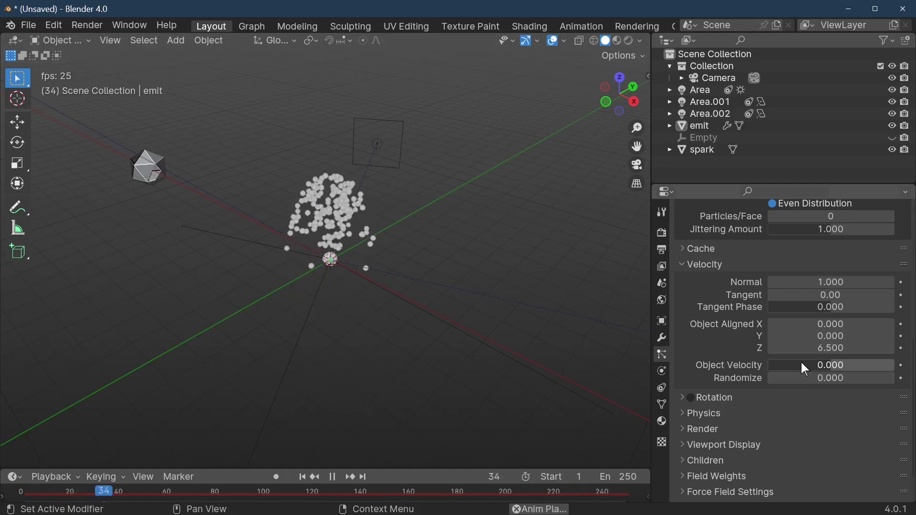
left_click_drag(832, 366, 852, 366)
double_click(851, 365)
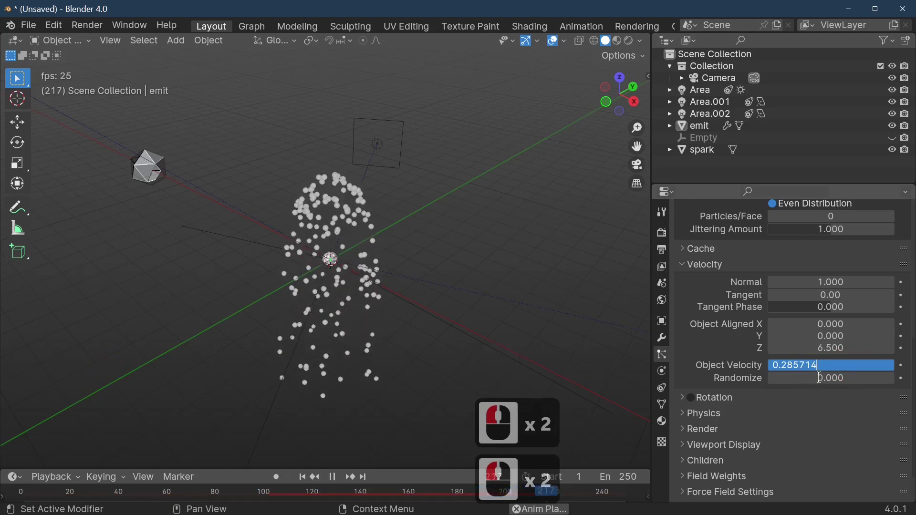
left_click(838, 379)
left_click_drag(838, 379, 116, 379)
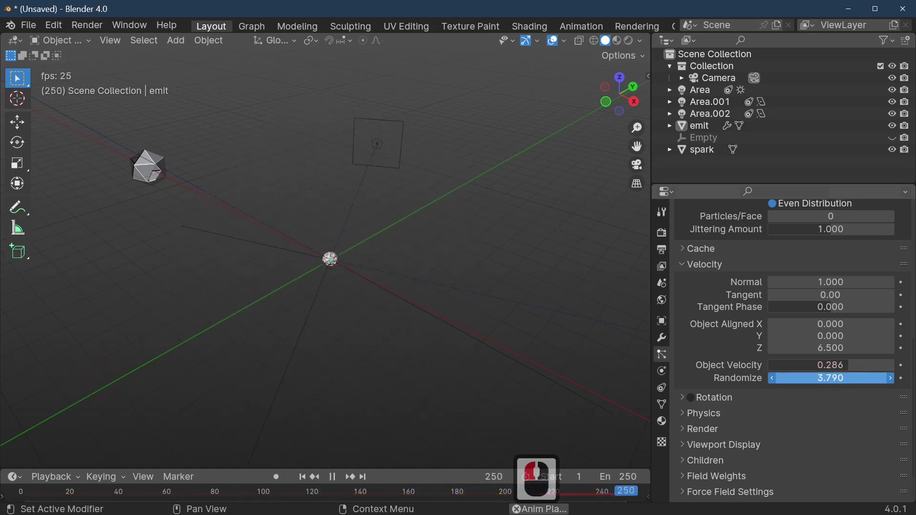
triple_click(827, 378)
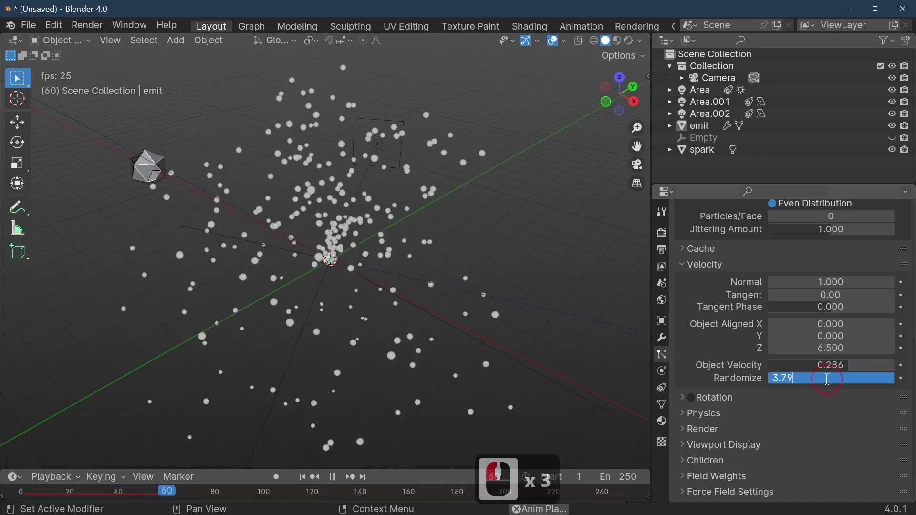
left_click(790, 406)
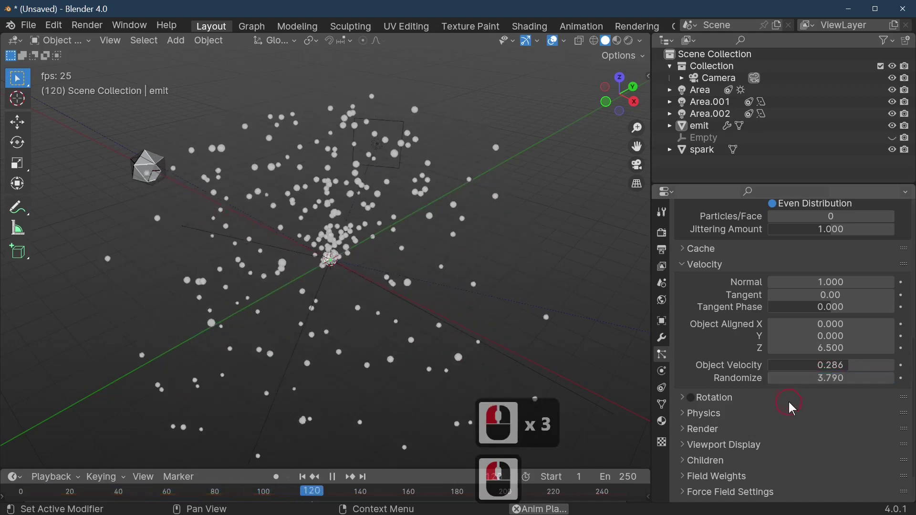
Step: Lower the particles' velocity Randomize to 2.07 and their Object Velocity to 0.06
left_click_drag(811, 378, 727, 379)
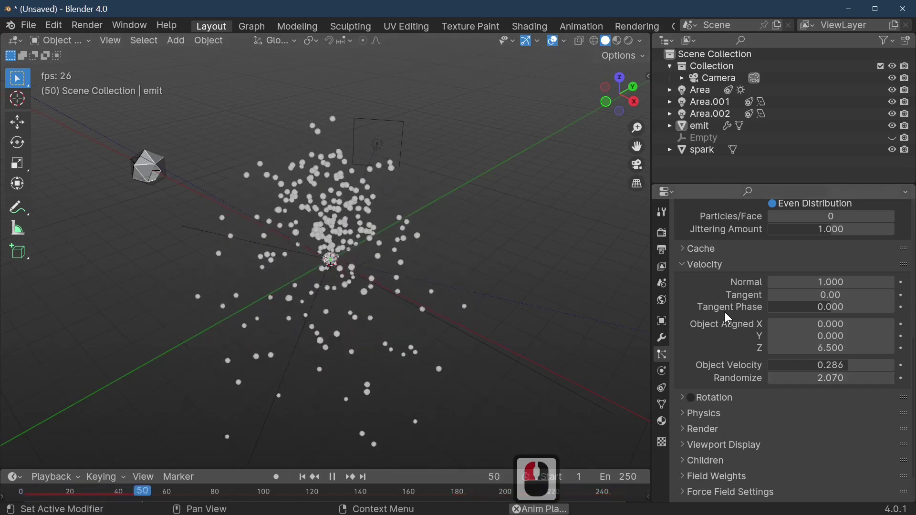
left_click_drag(817, 365, 777, 368)
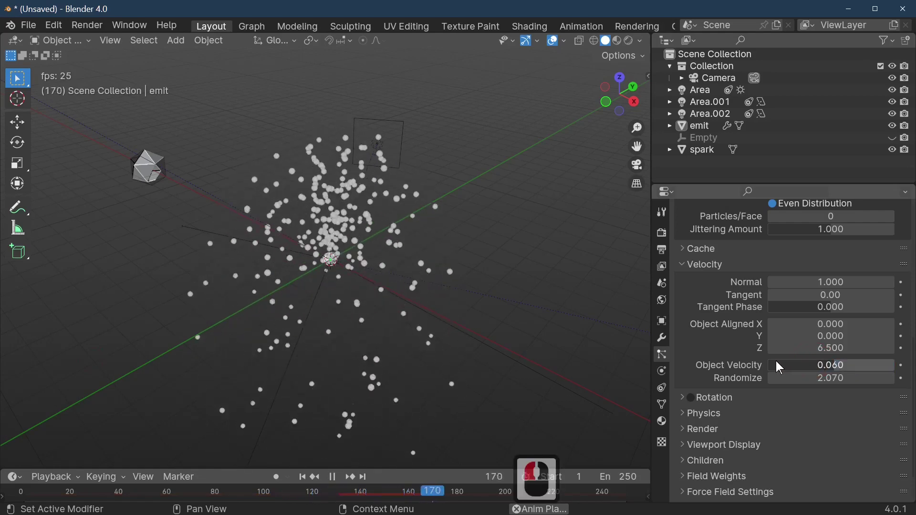
middle_click_drag(413, 248, 413, 284)
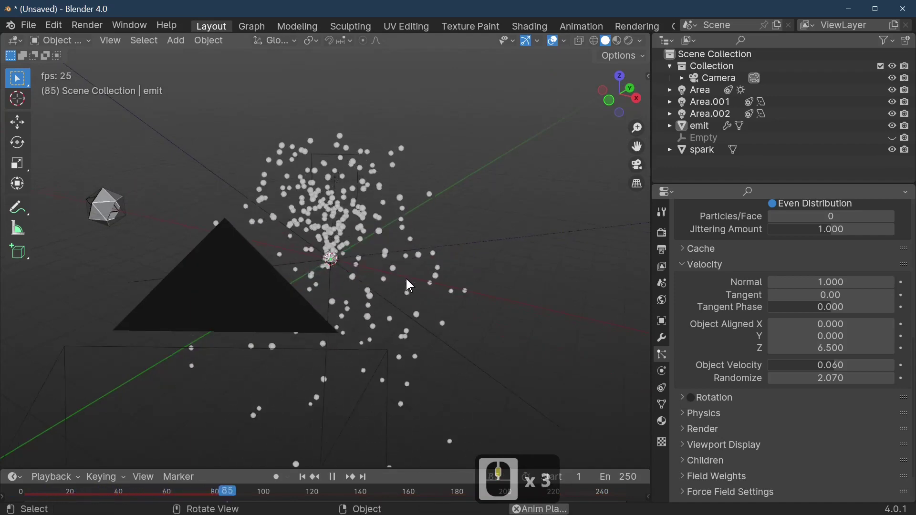
Step: Set the particle emission's end frame to 15
scroll(796, 344, "up", 11)
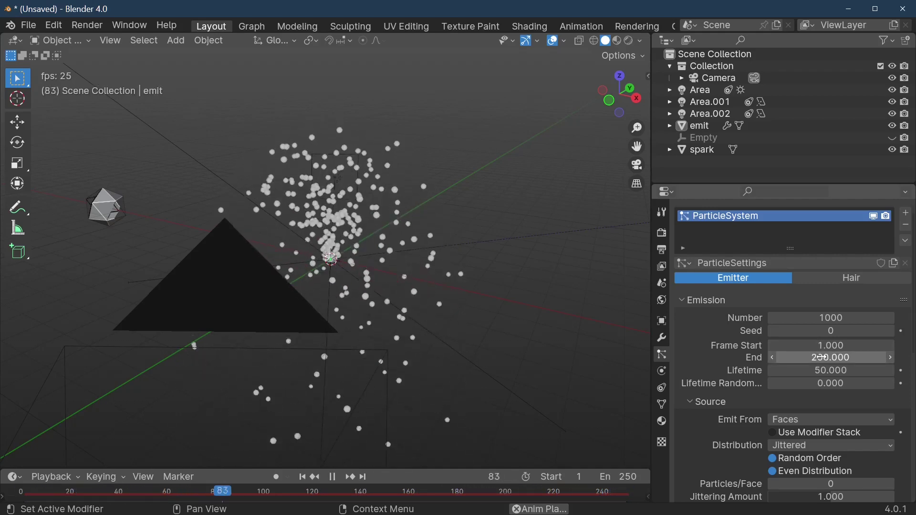
left_click(863, 360)
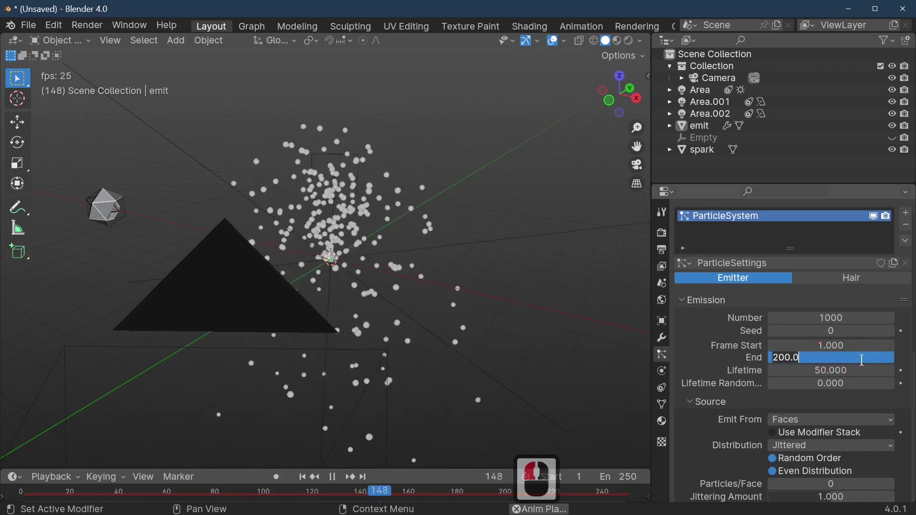
type("15")
key("Return")
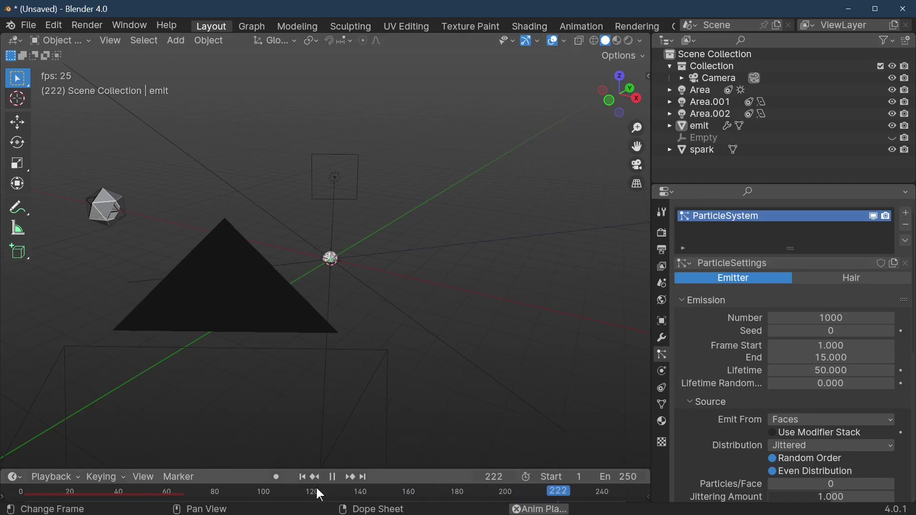
Step: Set the scene's animation end frame to 120
double_click(628, 476)
type("120")
key("Return")
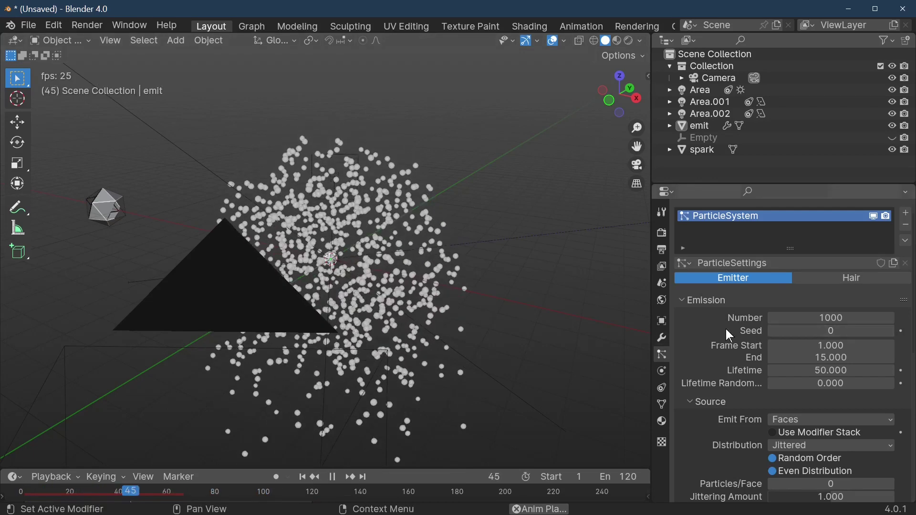
Step: Examine the EEVEE render settings, including Bloom, Screen Space Reflections and Motion Blur
left_click(663, 233)
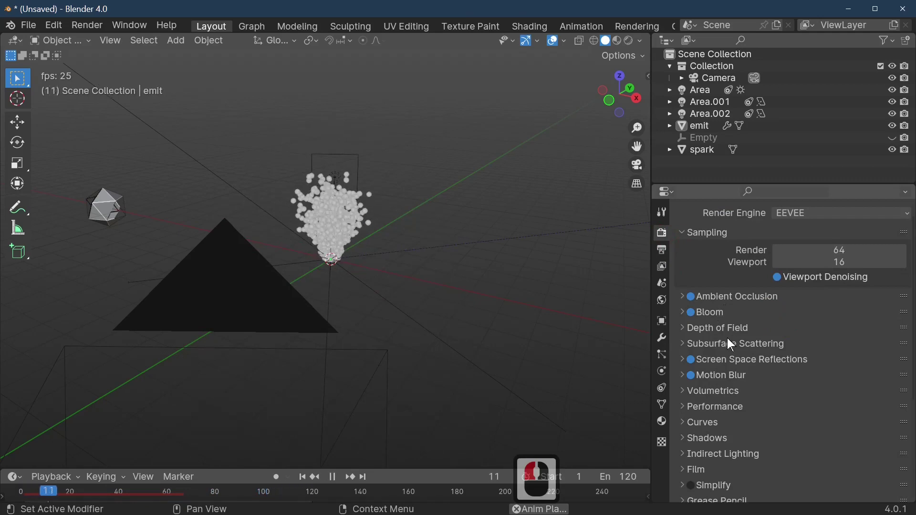
scroll(727, 337, "up", 3)
scroll(729, 334, "down", 6)
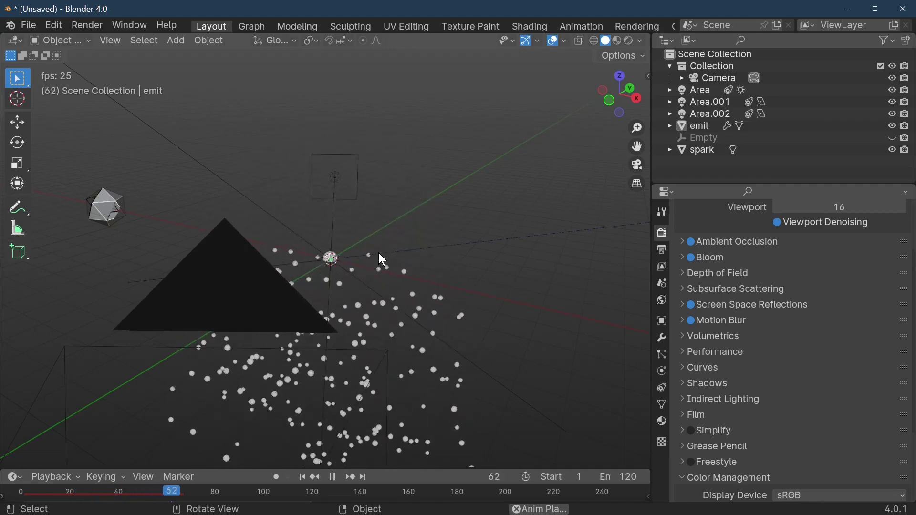
scroll(381, 284, "down", 3)
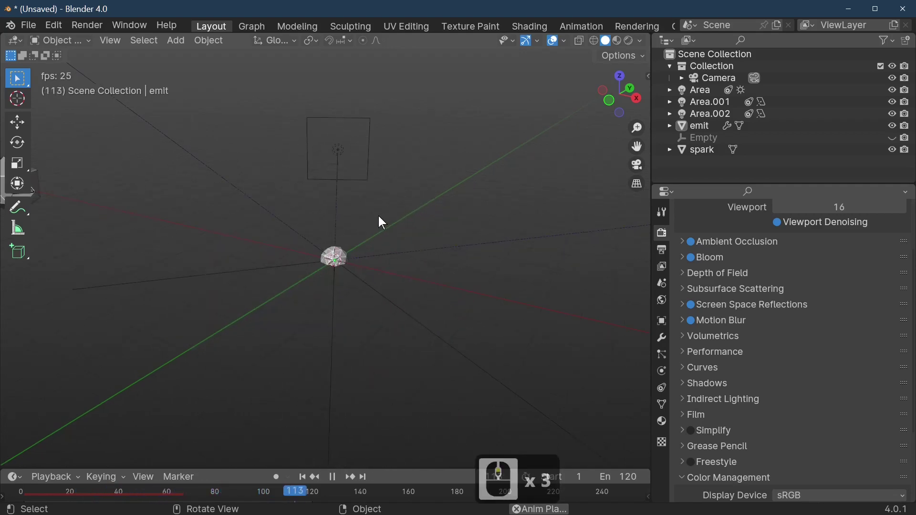
scroll(379, 217, "down", 3)
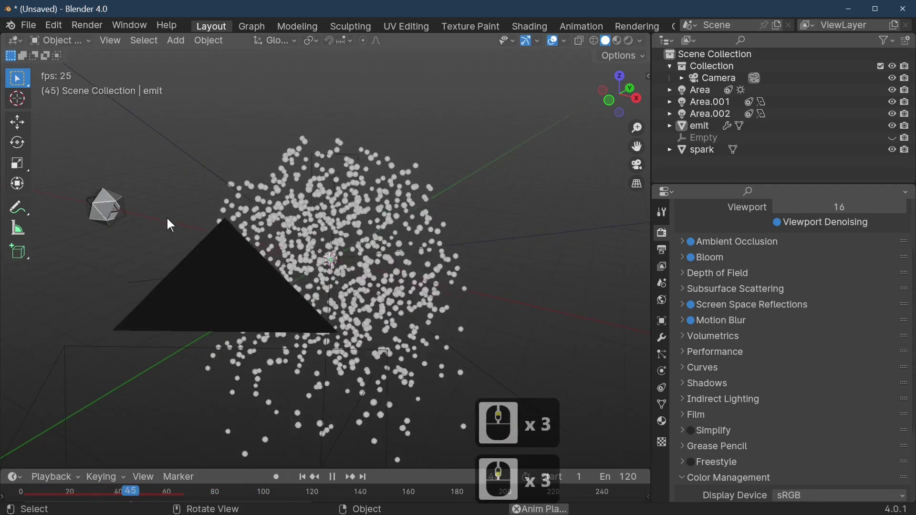
Step: Reselect the half-sphere emitter and turn off Show Emitter in its particle system's render settings
left_click(103, 206)
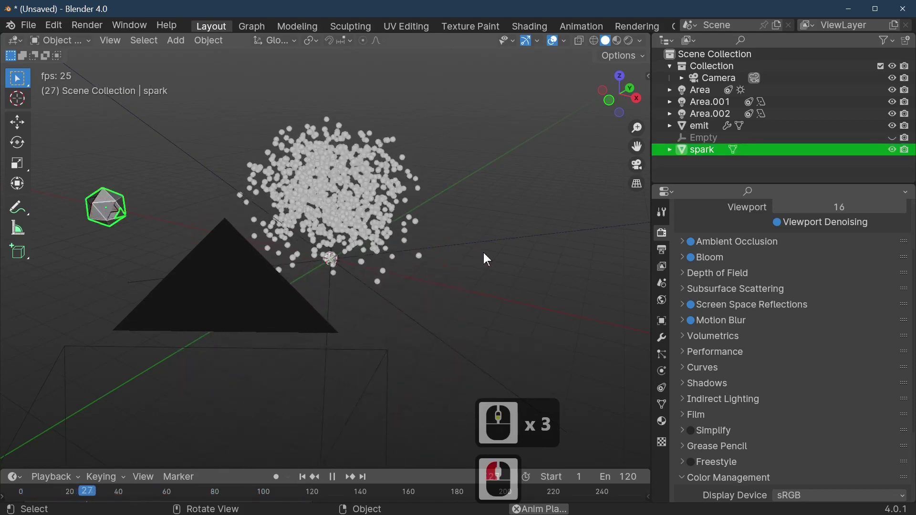
left_click(332, 262)
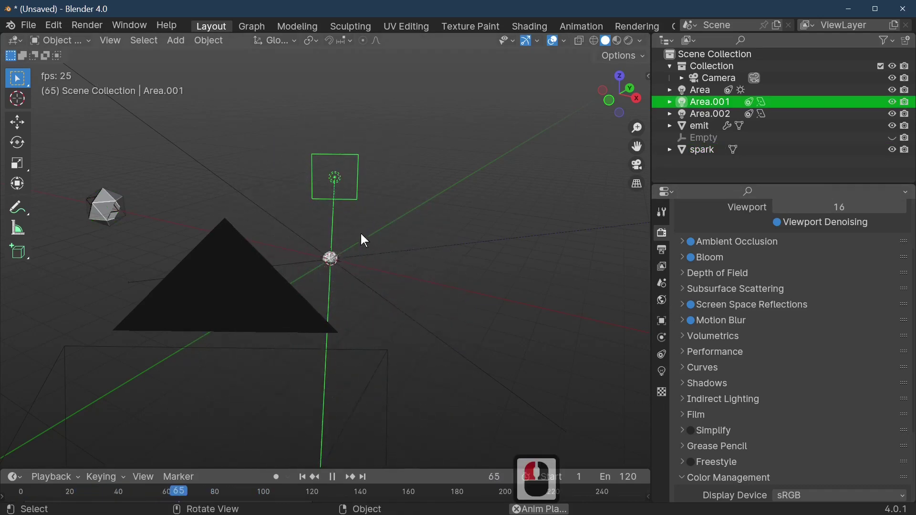
scroll(359, 288, "up", 5)
left_click(351, 257)
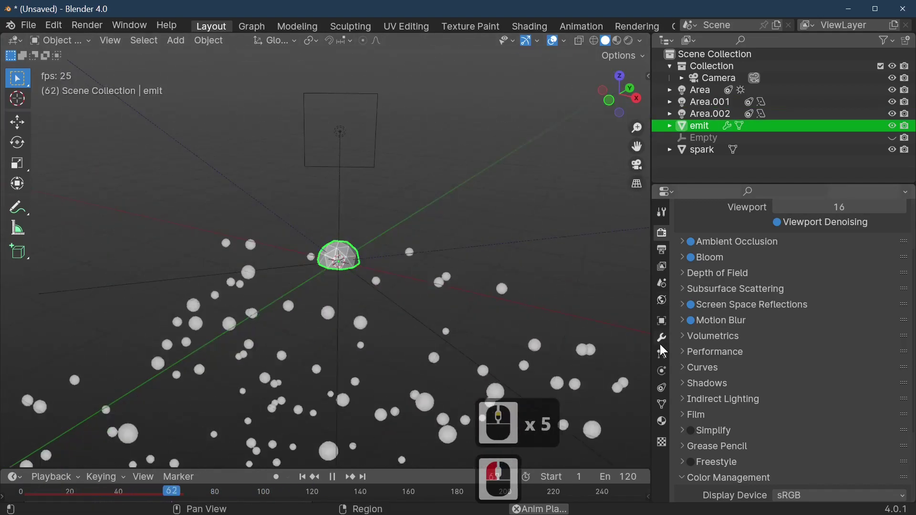
left_click(661, 354)
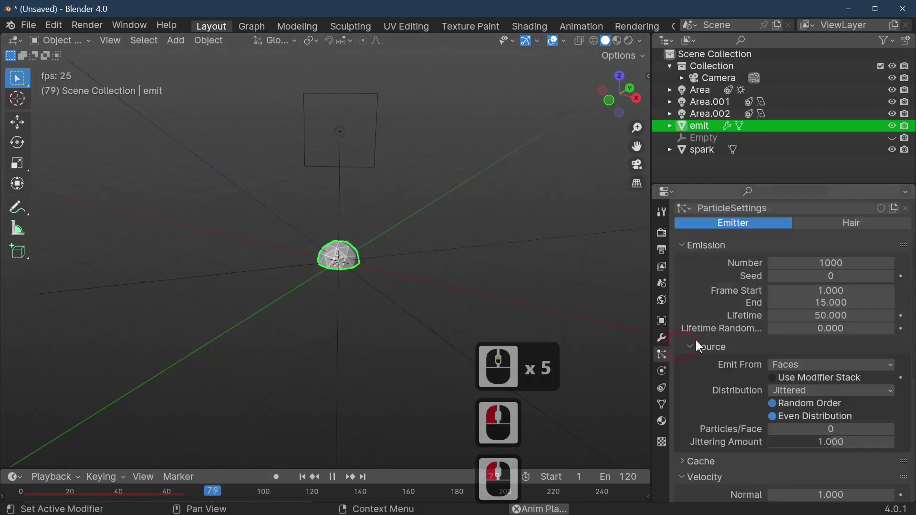
scroll(771, 307, "down", 15)
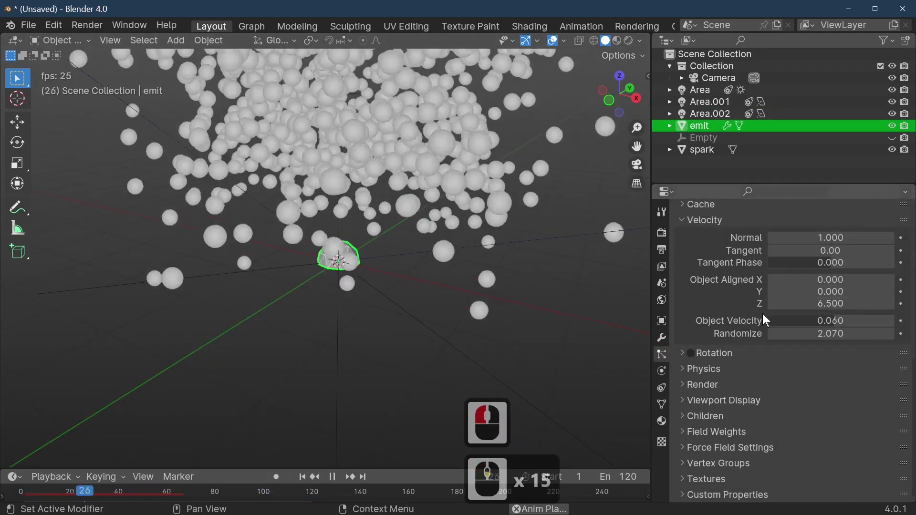
scroll(762, 314, "up", 4)
scroll(762, 313, "down", 6)
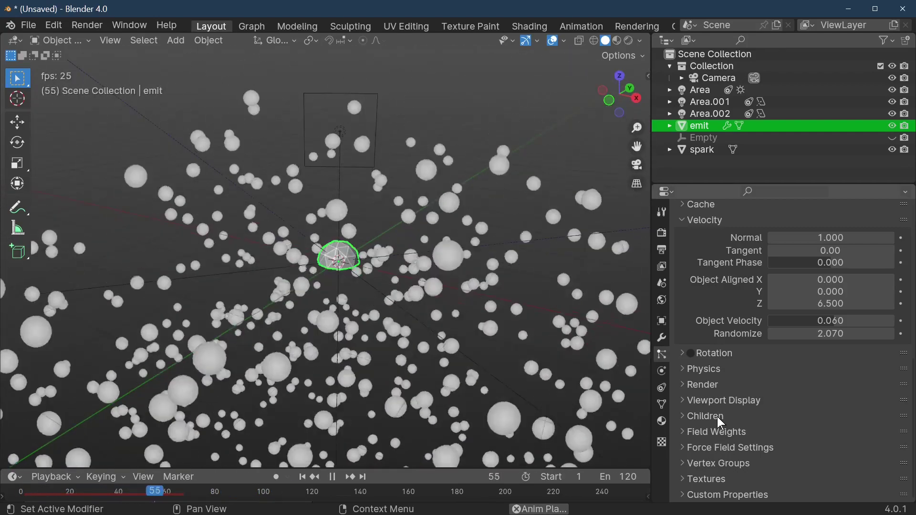
left_click(701, 384)
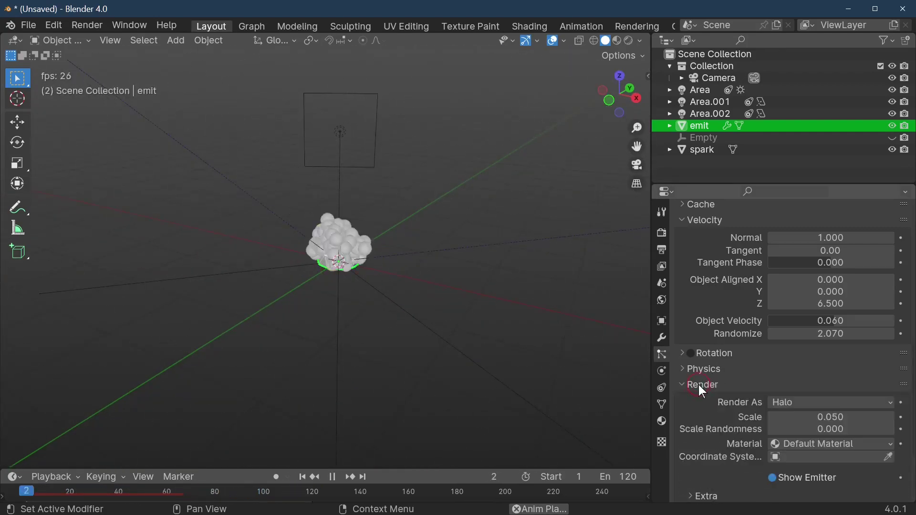
scroll(716, 413, "down", 3)
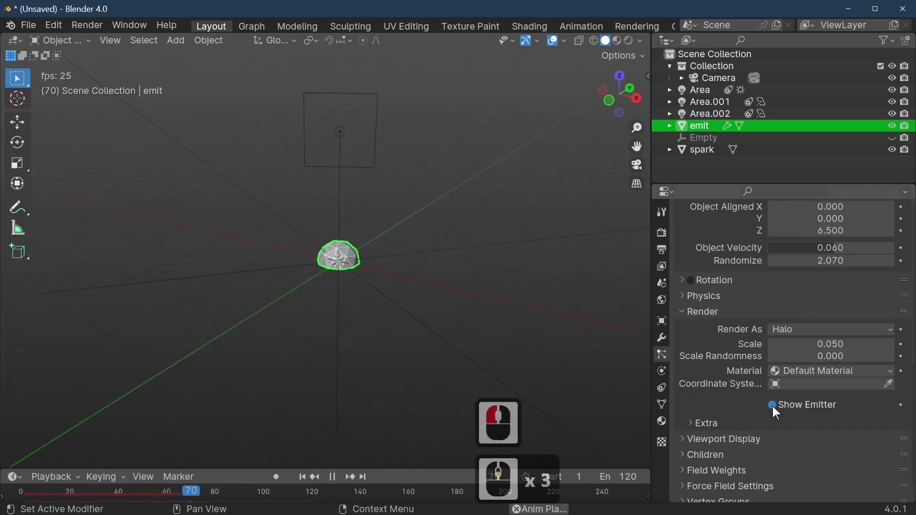
left_click(772, 405)
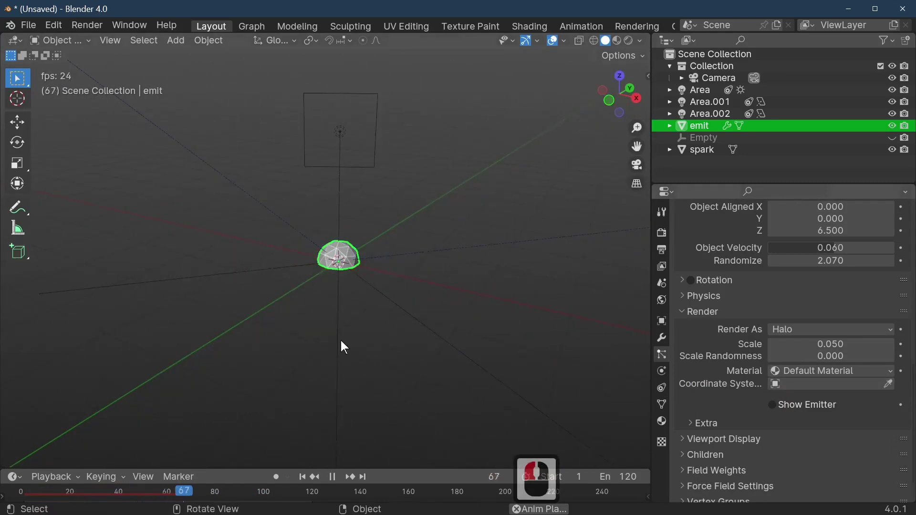
middle_click_drag(345, 347, 388, 343)
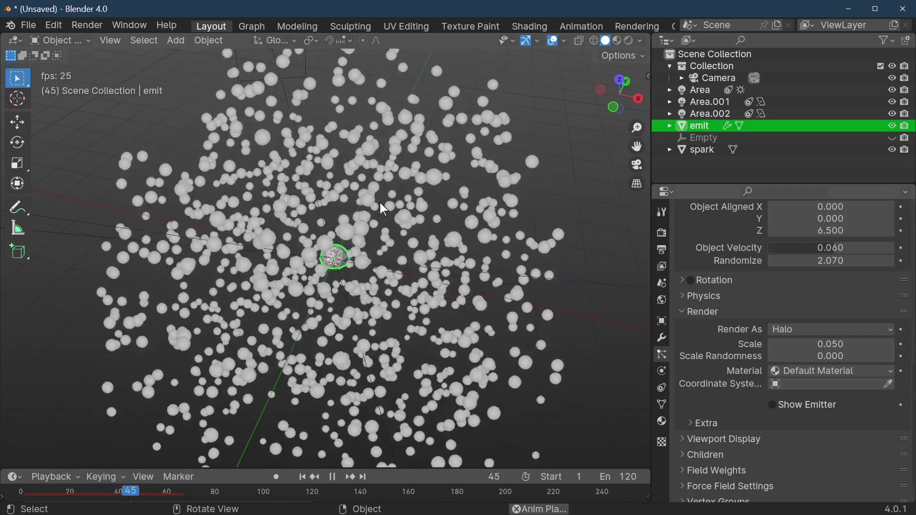
mouse_move(380, 202)
middle_mouse_down()
mouse_move(373, 176)
mouse_move(386, 192)
middle_mouse_up()
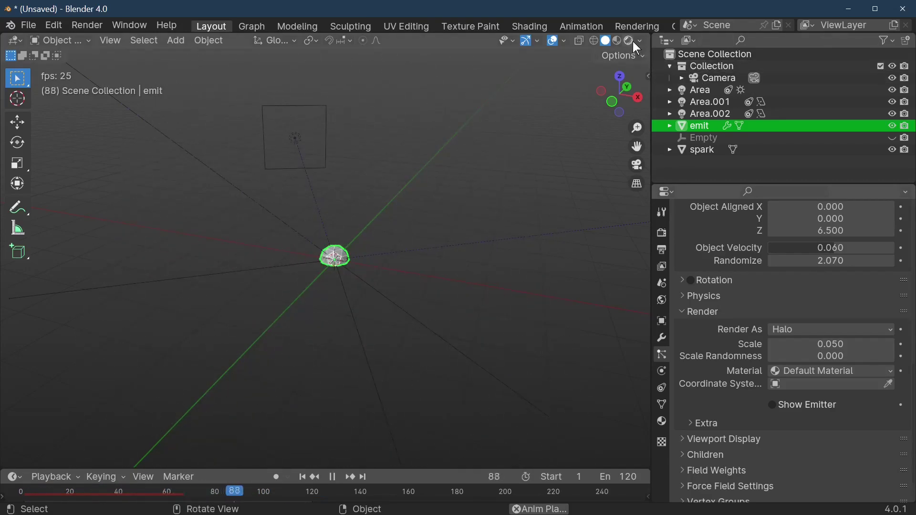
Step: Stop the playback, switch the viewport to Rendered shading, and render frame 97 as a test image
key("space")
left_click(630, 41)
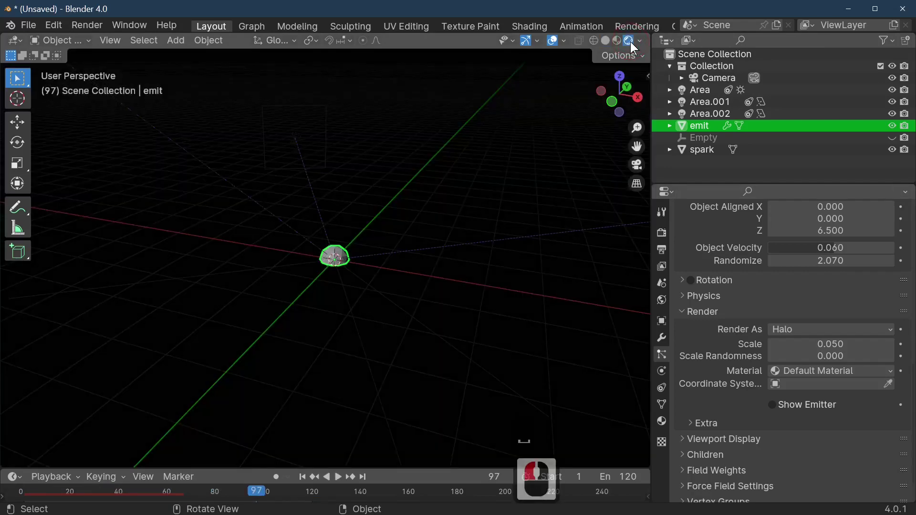
key("F12")
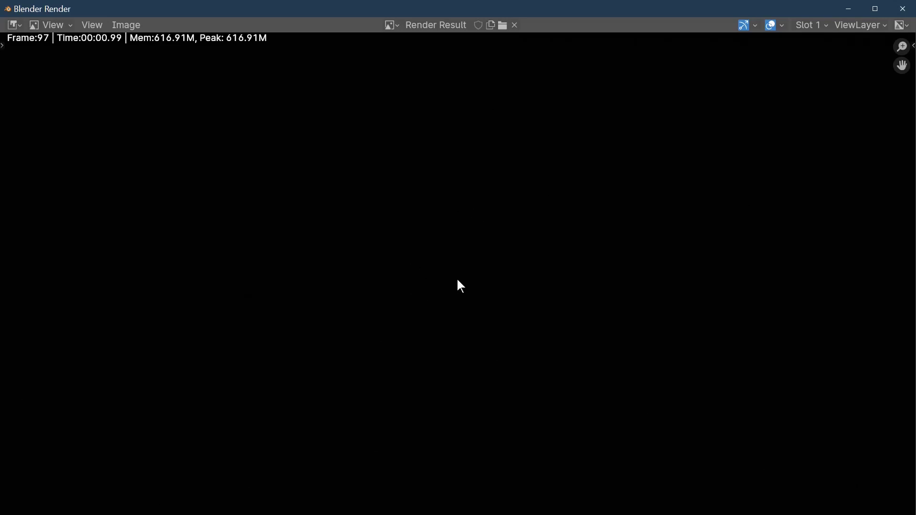
key("grave")
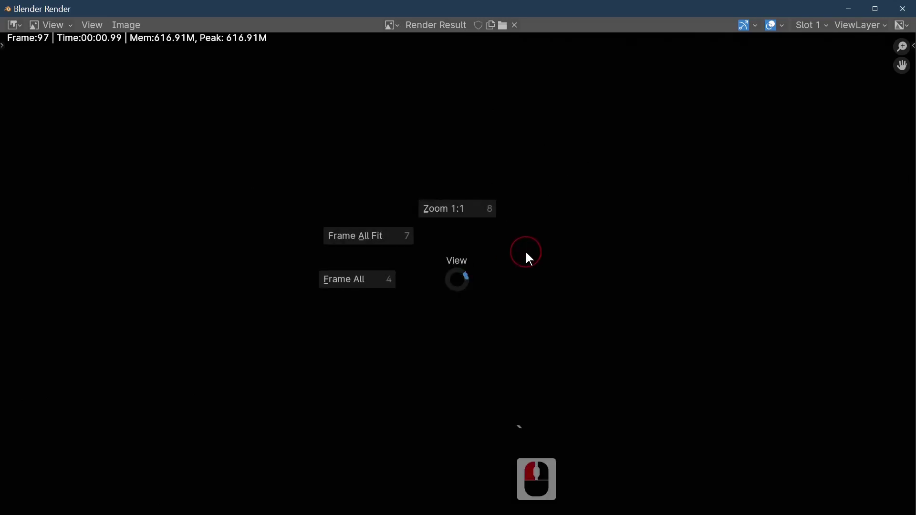
key("Escape")
key("Escape")
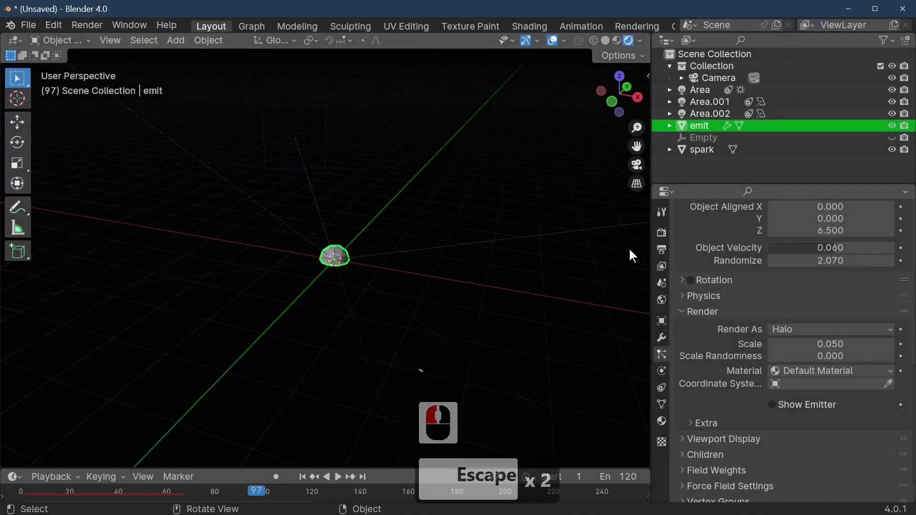
Step: Go to frame 50 of the animation and render it as a test image
key("space")
key("space")
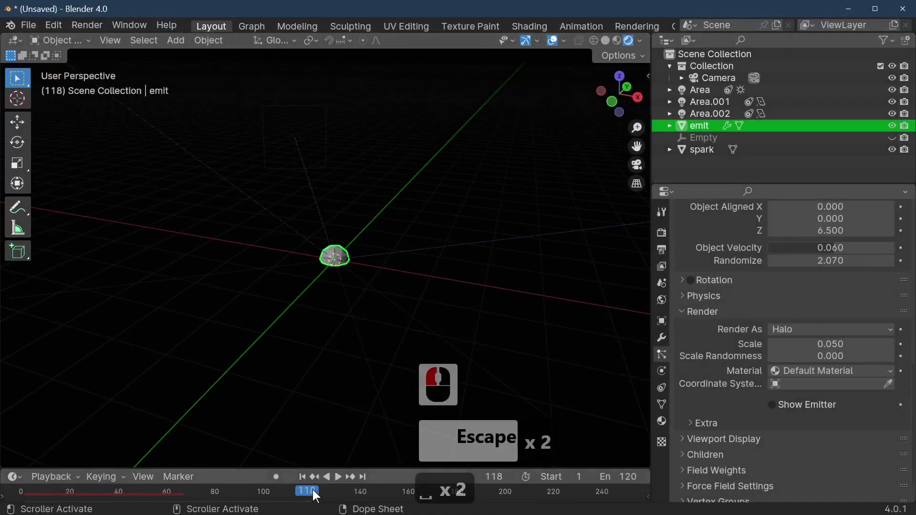
left_click_drag(312, 489, 142, 491)
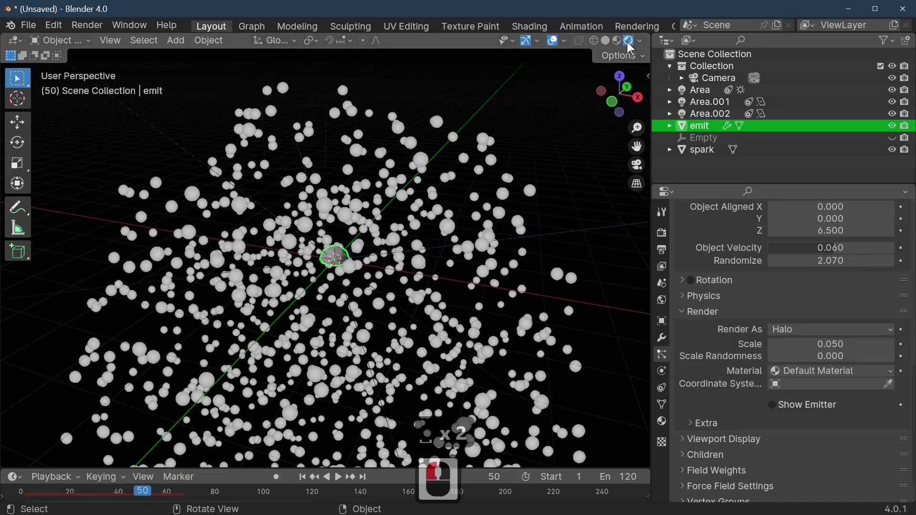
key("F12")
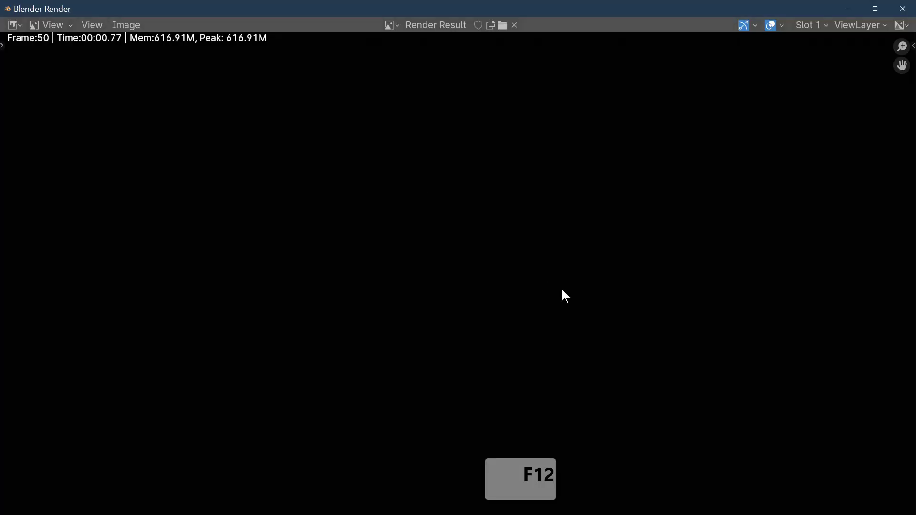
key("Escape")
Step: Render the half-sphere emitter's particles as Object instances of spark, with scale 0.280 and scale randomness 1.000
scroll(452, 276, "down", 4)
left_click(118, 216)
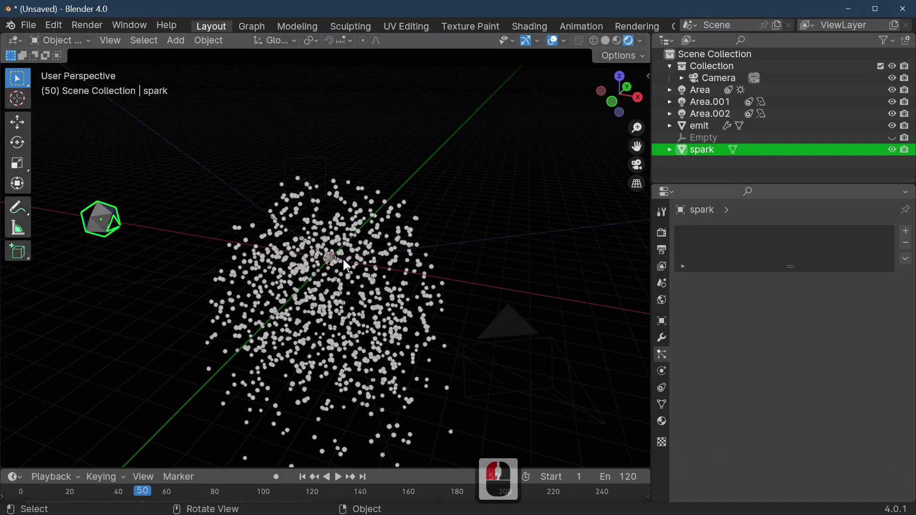
left_click(104, 215)
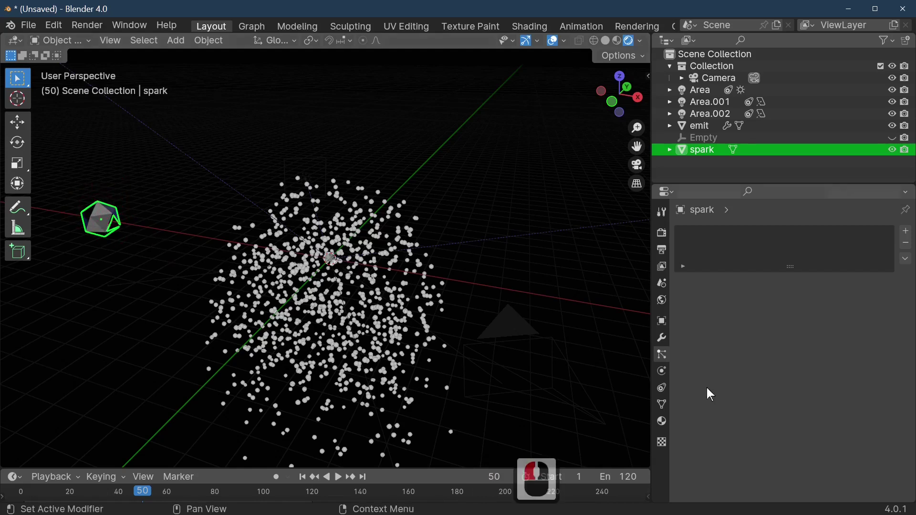
left_click(329, 261)
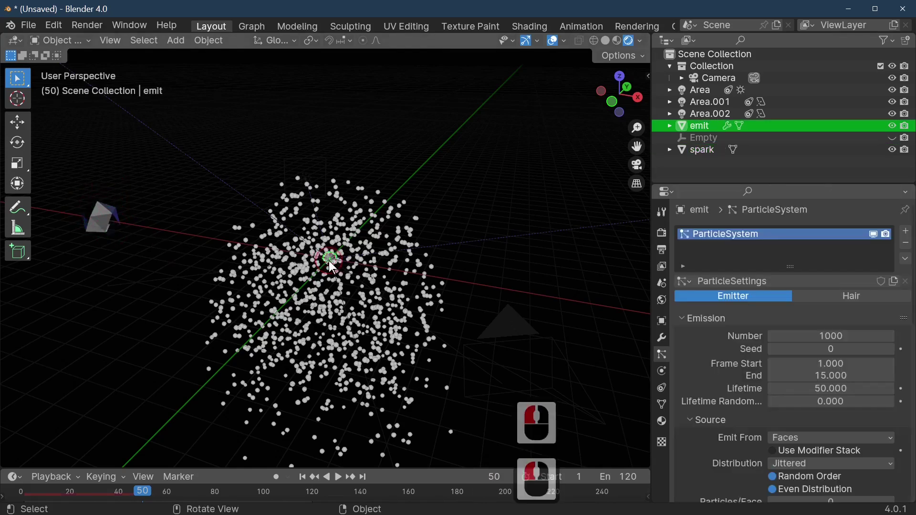
scroll(752, 312, "down", 16)
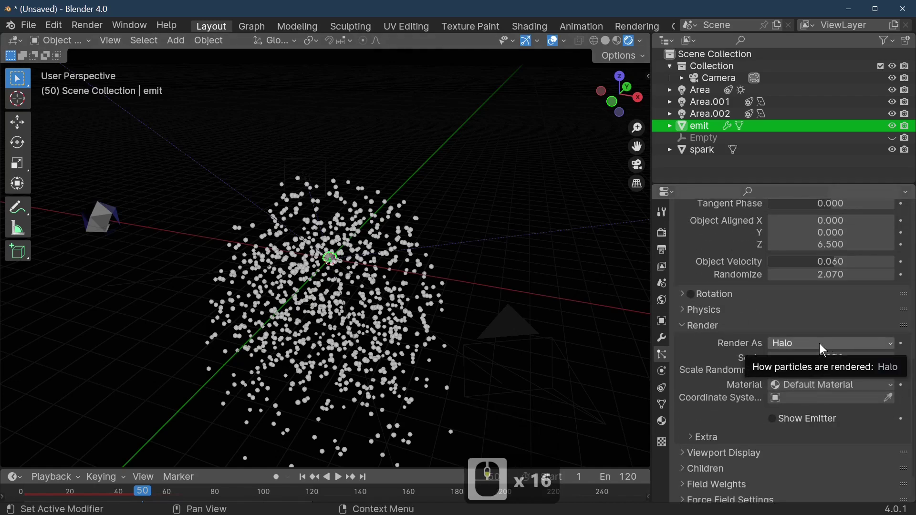
left_click(801, 341)
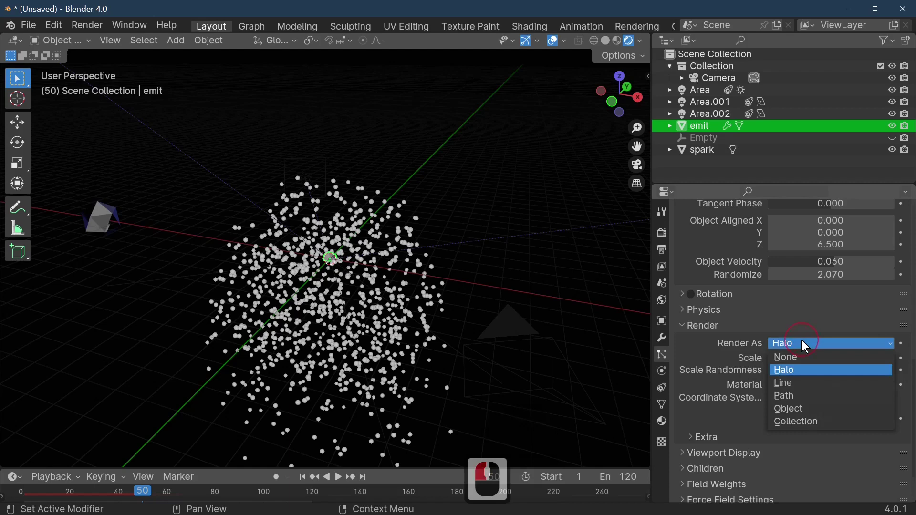
left_click(792, 409)
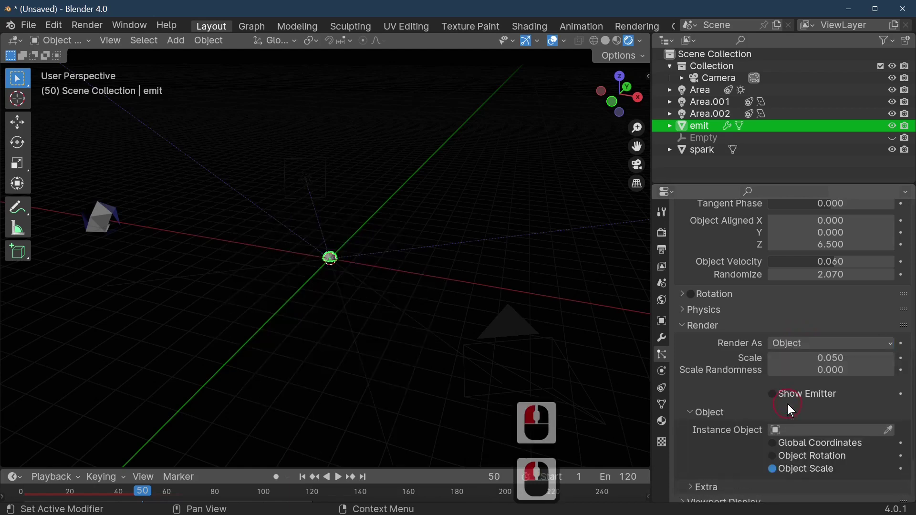
left_click(835, 430)
left_click(795, 376)
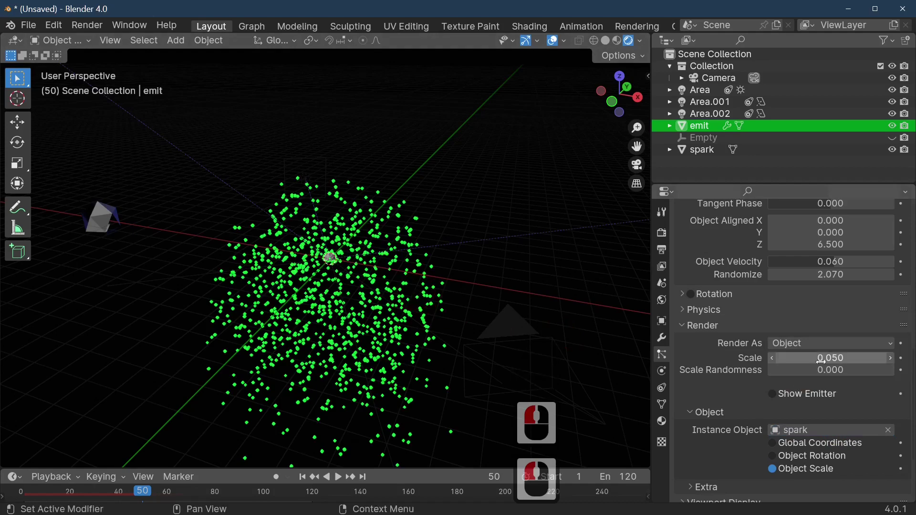
left_click_drag(830, 358, 887, 370)
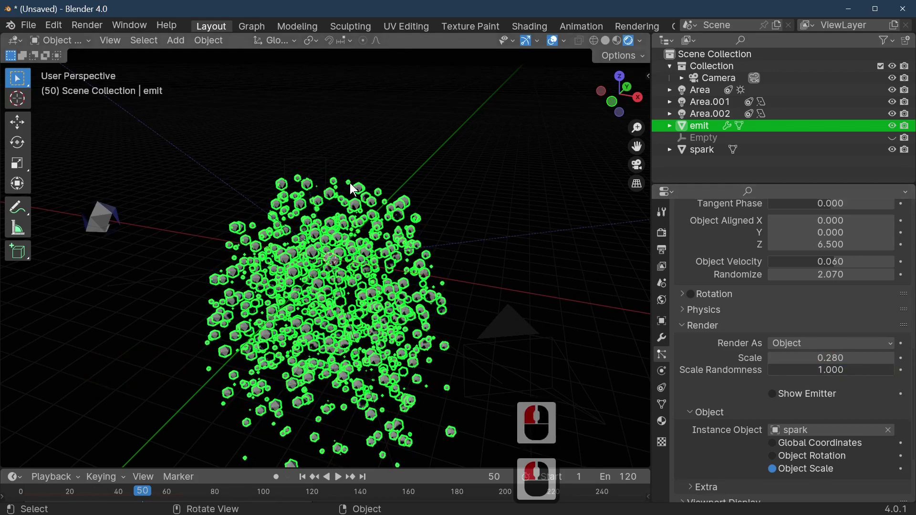
Step: Play the particle animation and preview the spark burst in Material Preview and Solid viewport shading
scroll(407, 315, "down", 2)
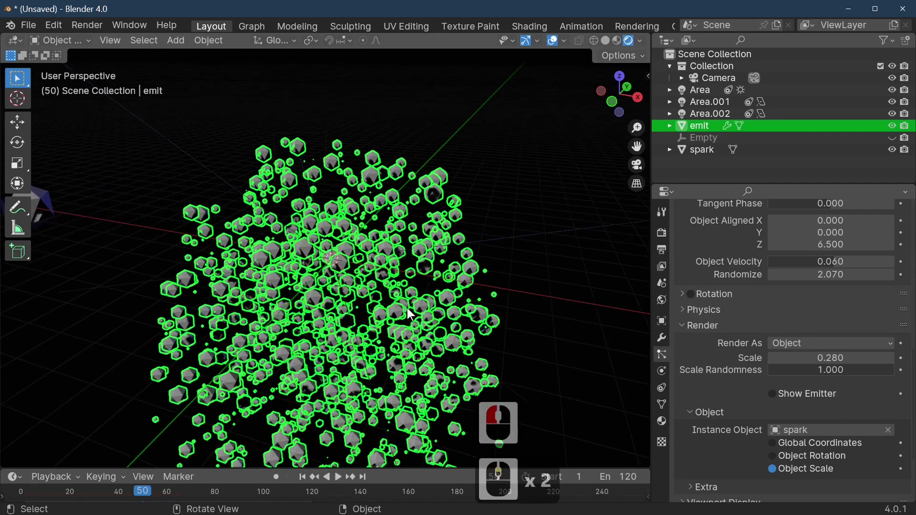
scroll(474, 315, "down", 4)
key("space")
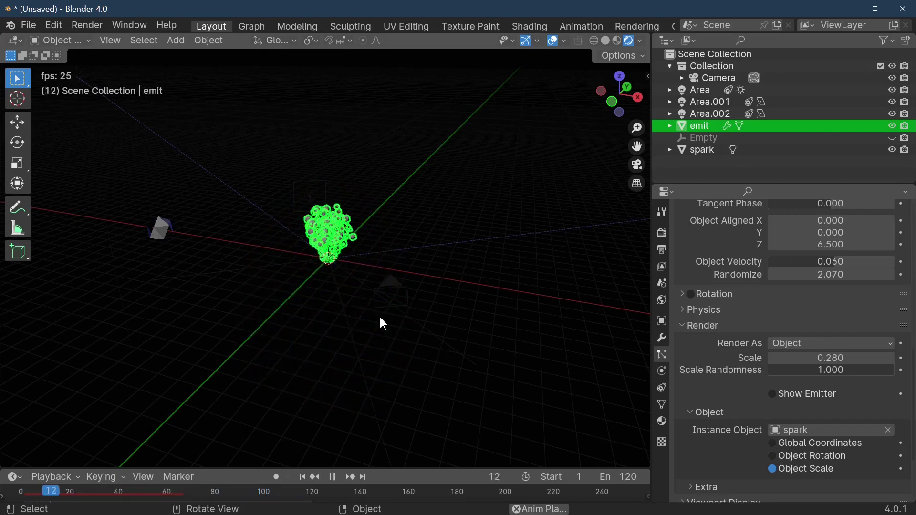
left_click(426, 353)
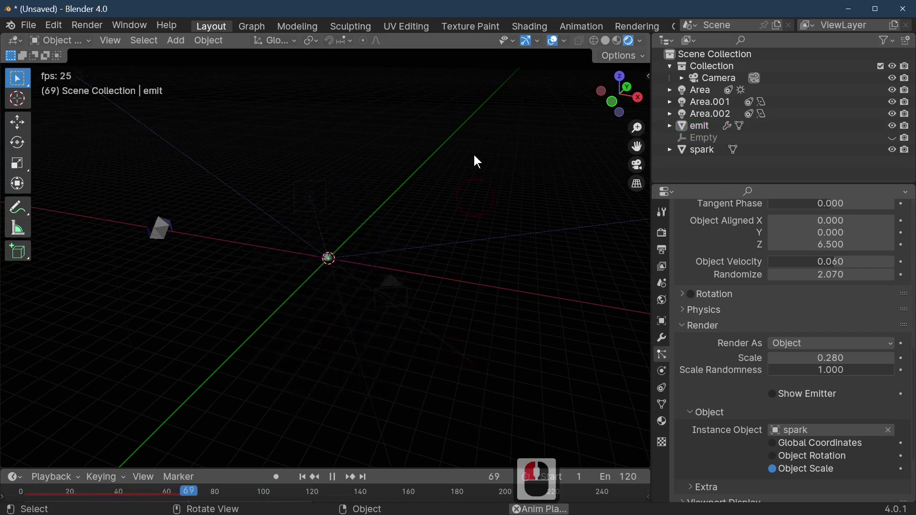
left_click(617, 41)
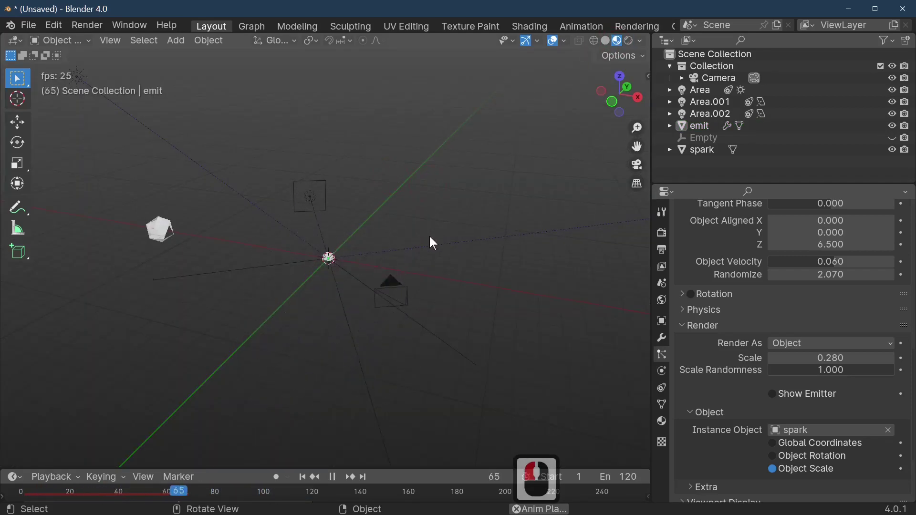
left_click(607, 41)
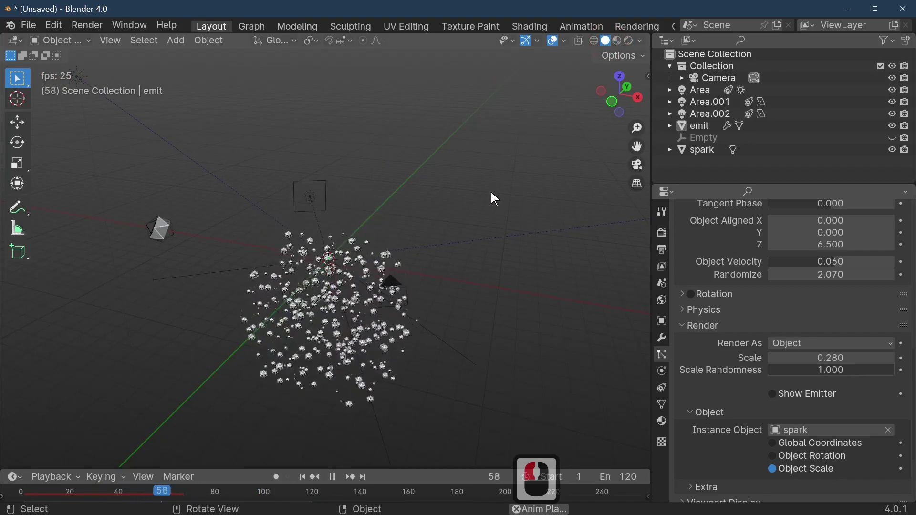
key("space")
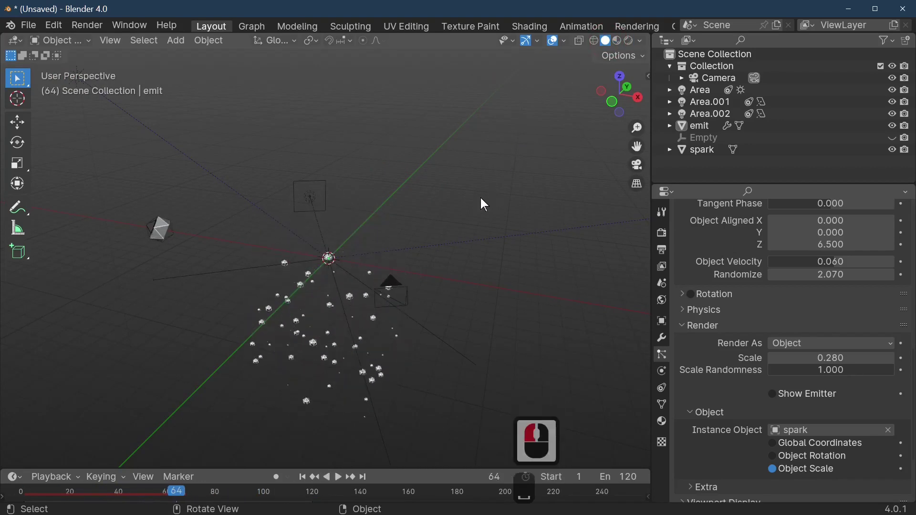
Step: Add a mesh plane at the emitter and lower it about 0.051 along Z so it sits beneath the half-sphere
left_click(177, 41)
mouse_move(178, 53)
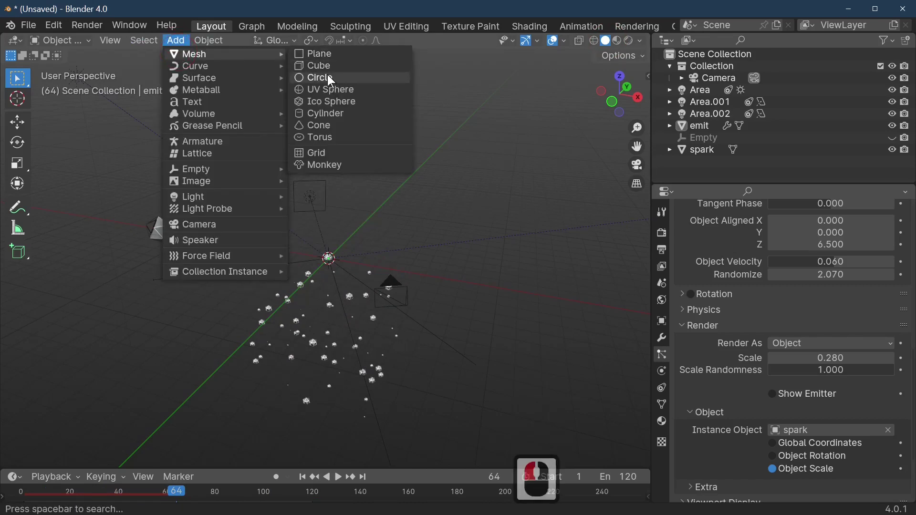
left_click(324, 53)
scroll(389, 281, "up", 9)
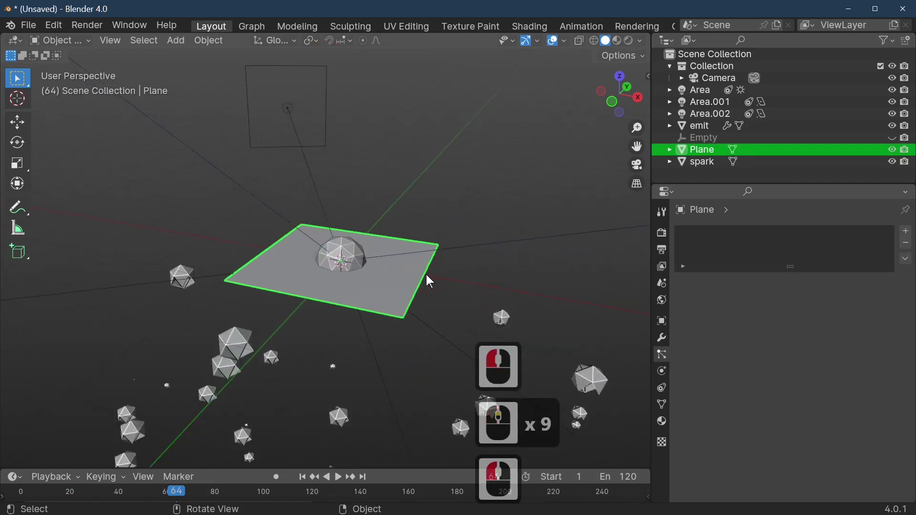
key("g")
key("z")
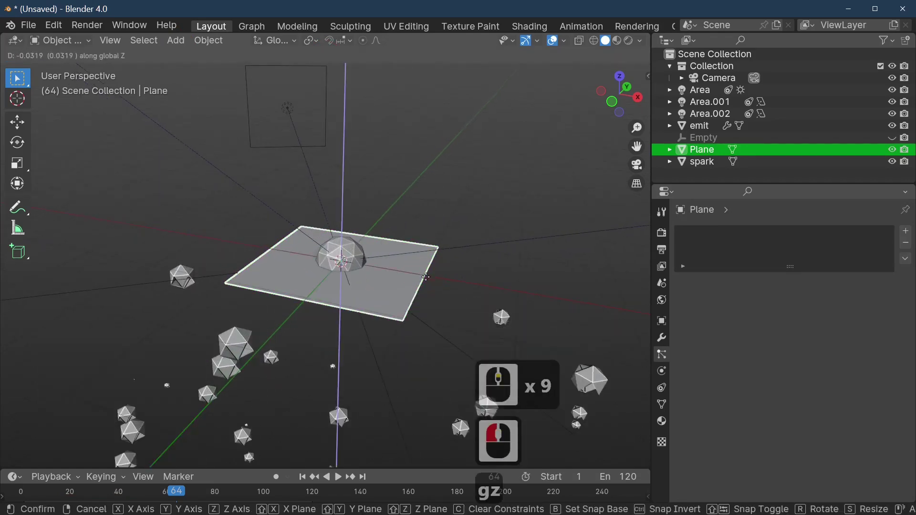
left_click(425, 279)
mouse_move(426, 278)
middle_mouse_down()
mouse_move(447, 259)
mouse_move(445, 219)
mouse_move(361, 259)
mouse_move(403, 305)
mouse_move(335, 294)
mouse_move(411, 277)
middle_mouse_up()
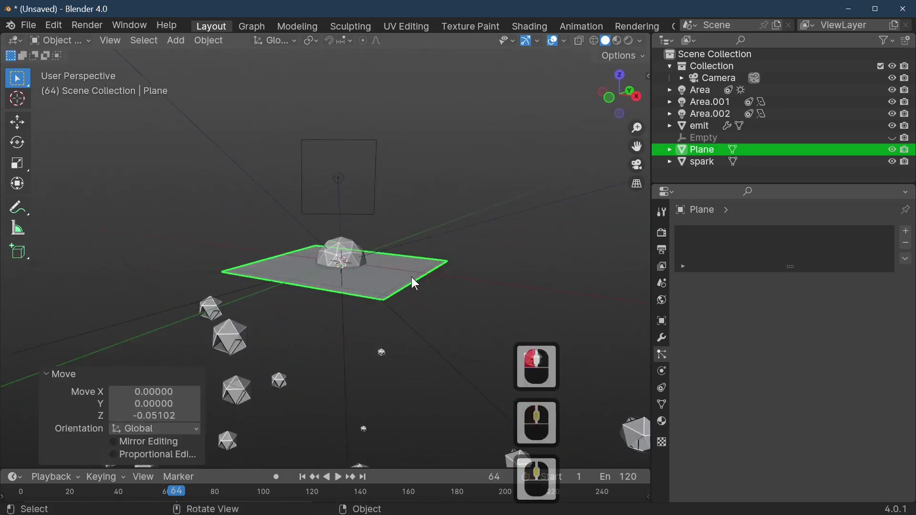
middle_click_drag(348, 272, 370, 213)
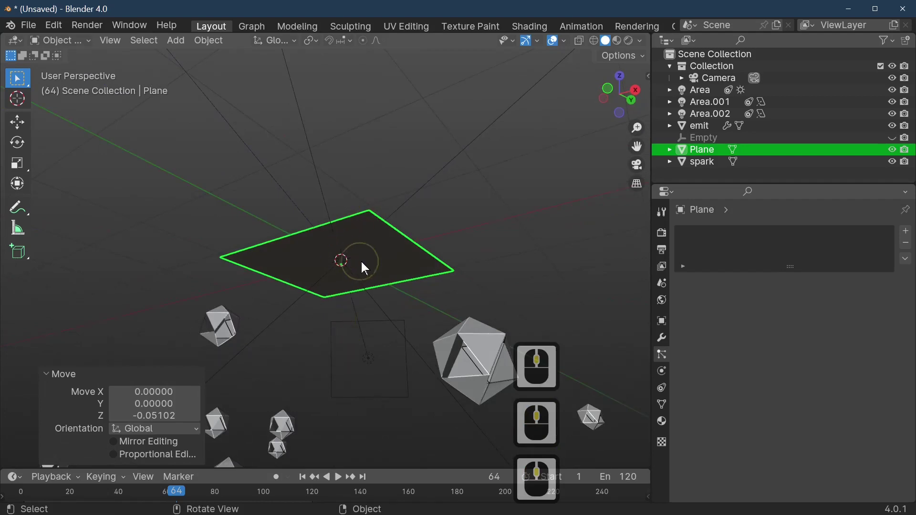
middle_click_drag(362, 265, 398, 296)
scroll(397, 301, "down", 5)
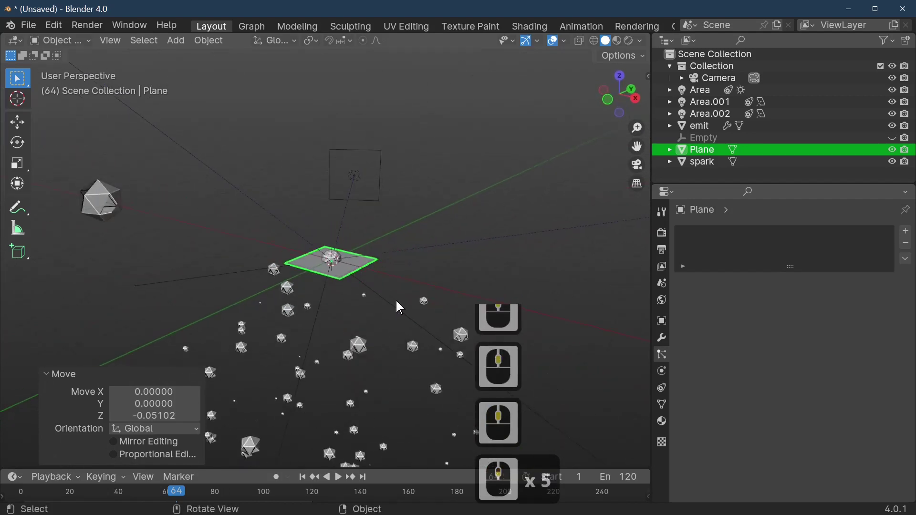
Step: Scale the plane up about 11.18 times and, from the camera view, rotate it about 30.8° around Z
key("s")
left_click(516, 306)
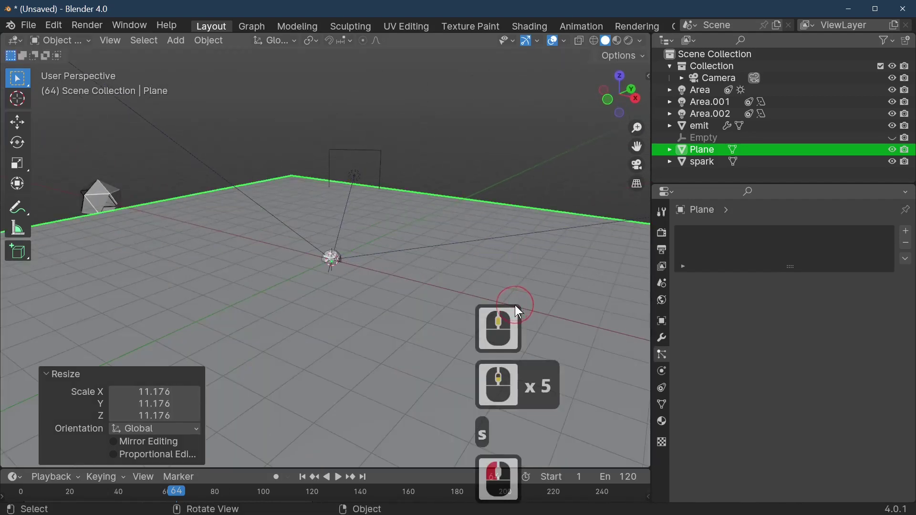
key("KP_0")
key("r")
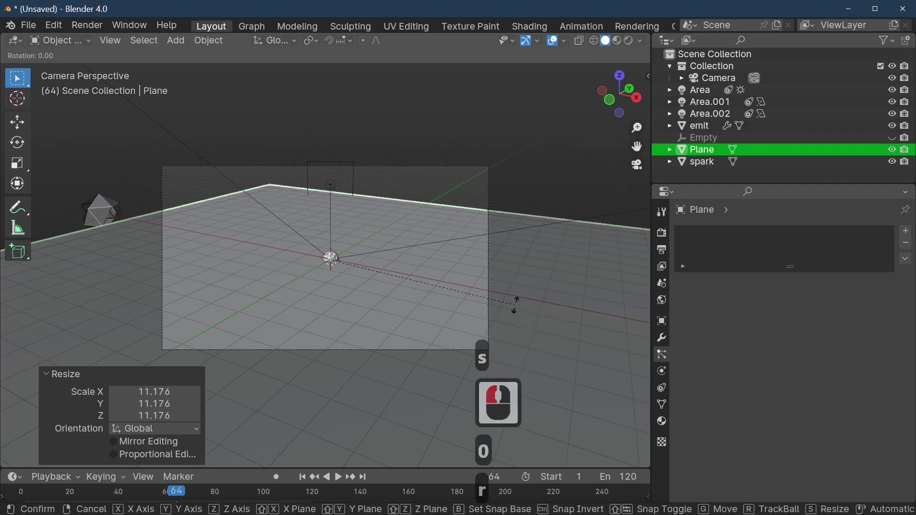
key("z")
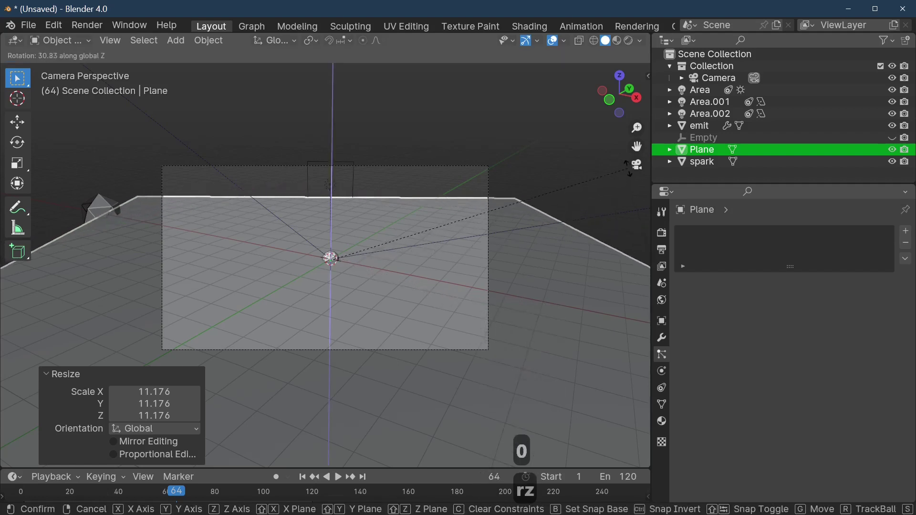
left_click(573, 208)
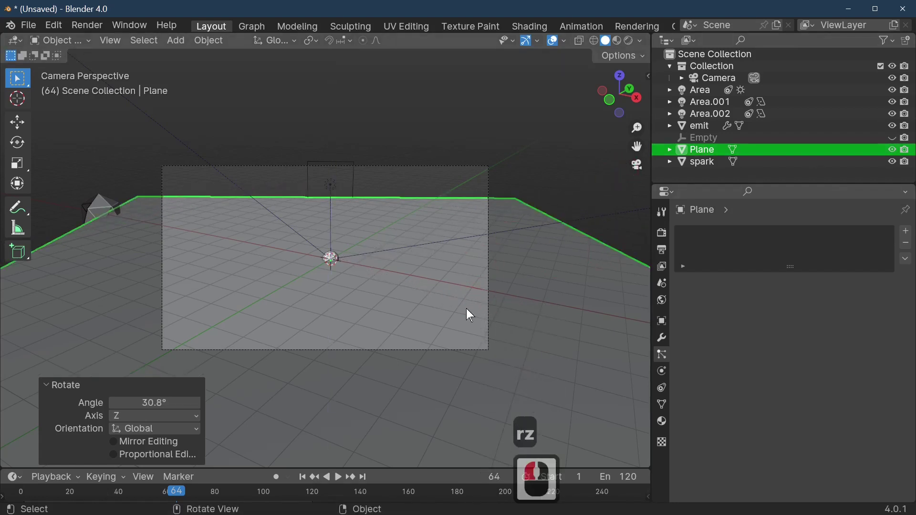
left_click(559, 302)
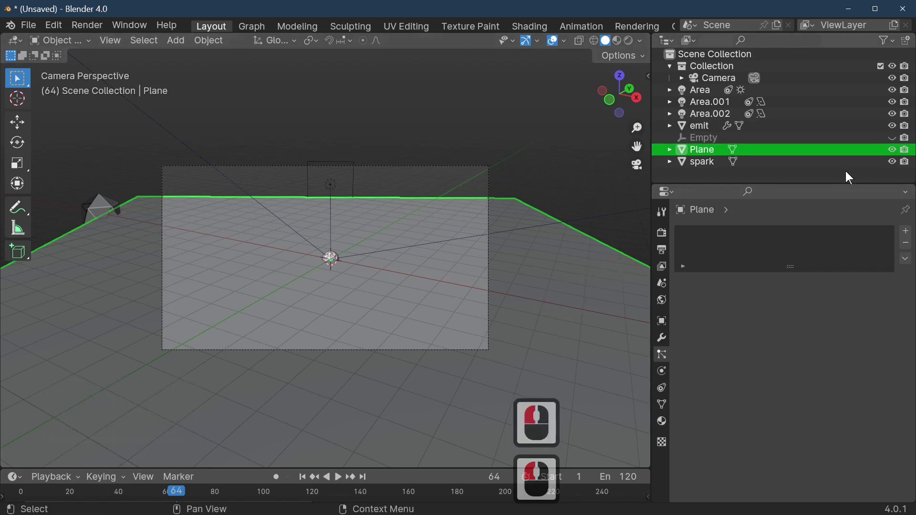
Step: Try the ground plane's viewport and render visibility toggles, and hide the plane in the viewport
left_click(893, 151)
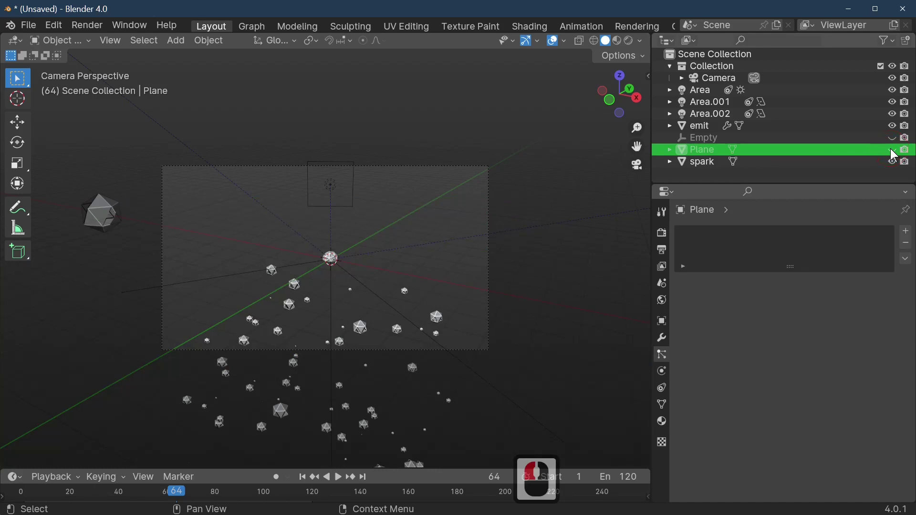
left_click(893, 151)
left_click(905, 150)
left_click(906, 151)
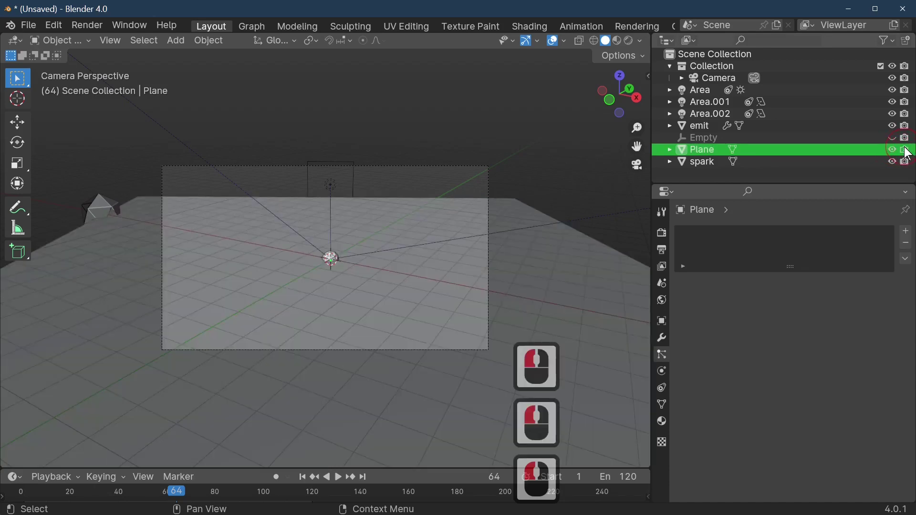
left_click(893, 151)
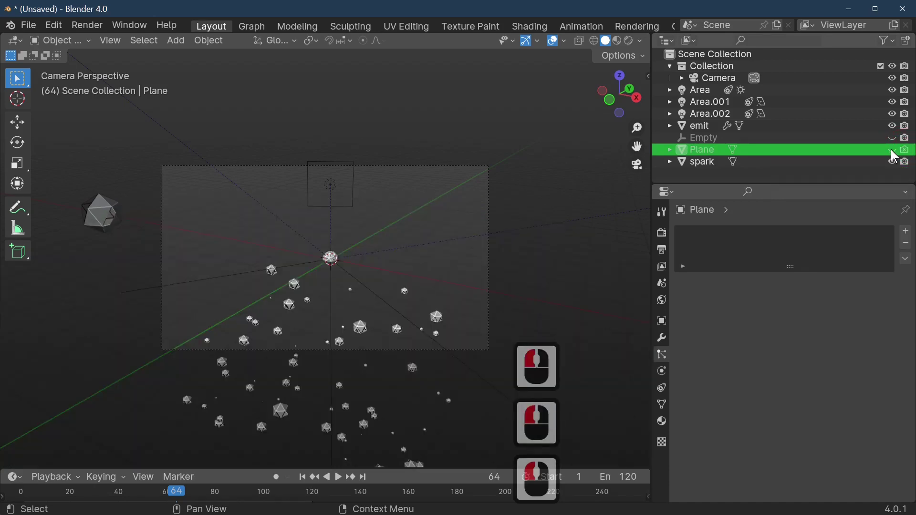
Step: Show the ground plane in the viewport again, select the emitter and play the spark animation over it
left_click(894, 151)
left_click(344, 256)
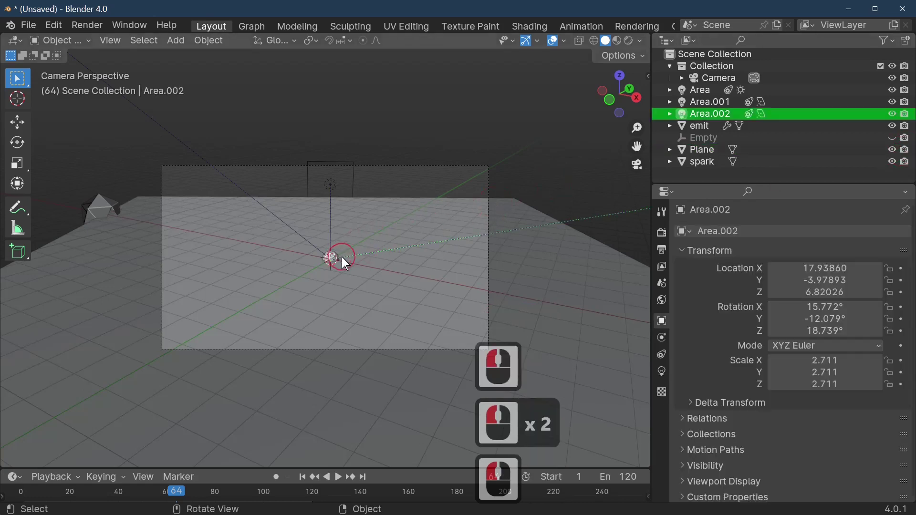
left_click(414, 255)
key("space")
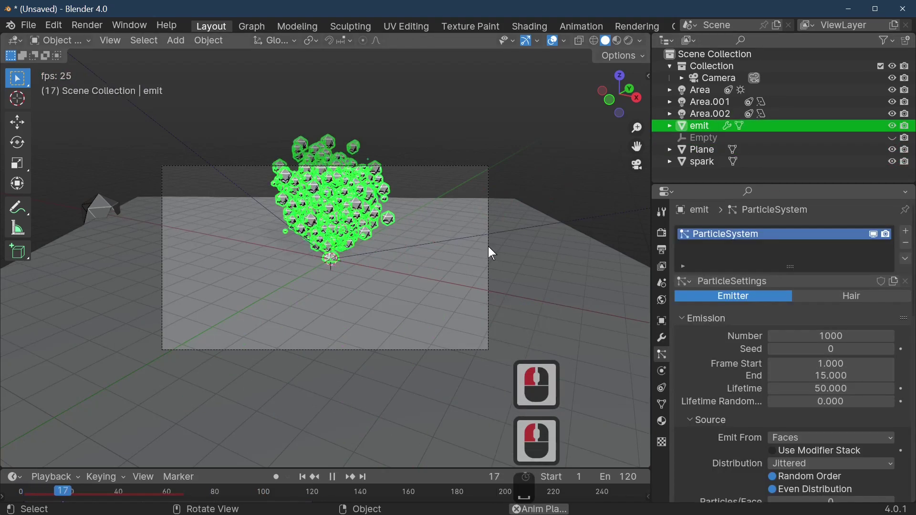
key("space")
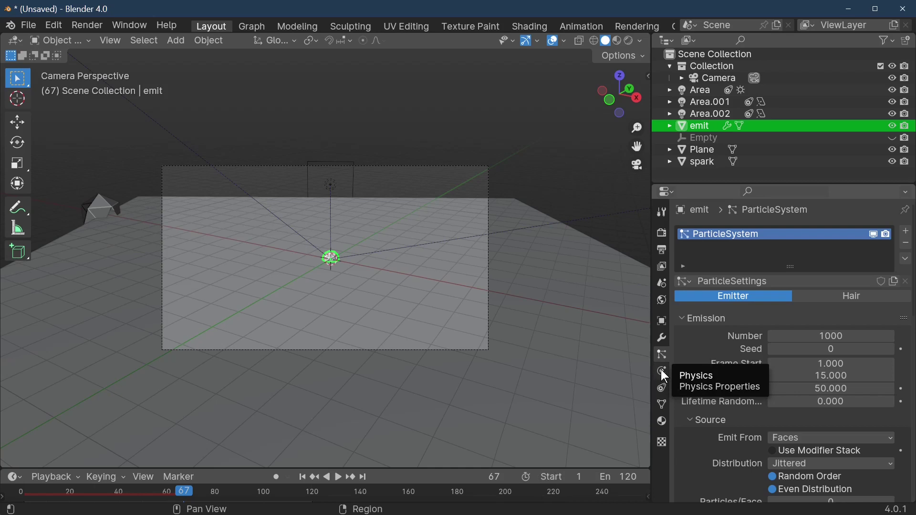
Step: Add Collision physics to the ground plane and play the animation to check the sparks against it
left_click(536, 350)
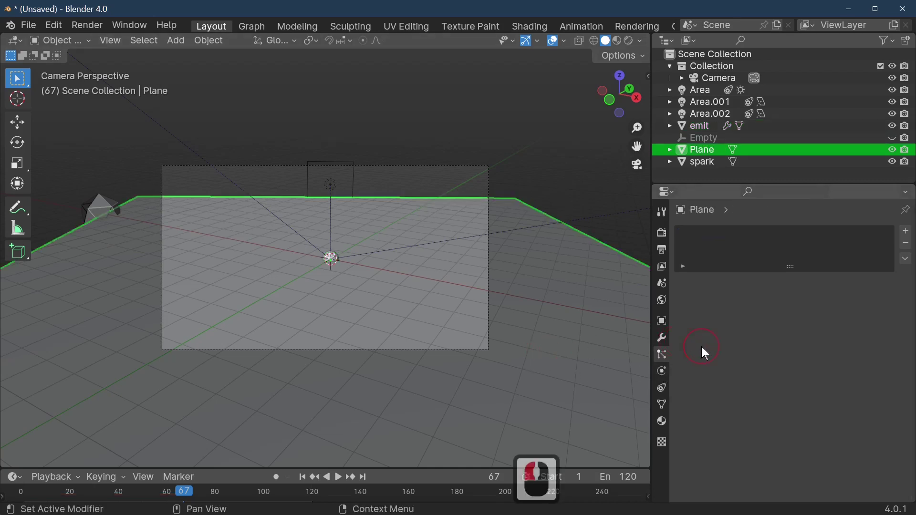
left_click(661, 372)
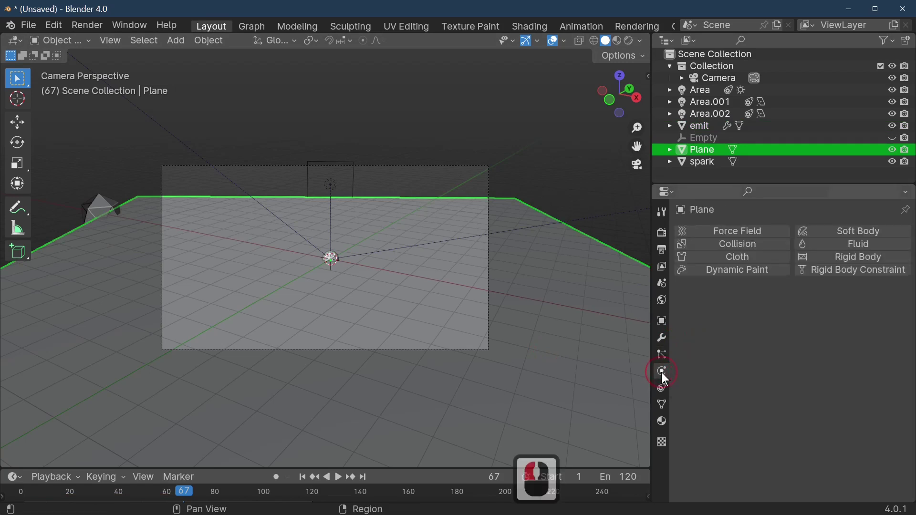
left_click(743, 241)
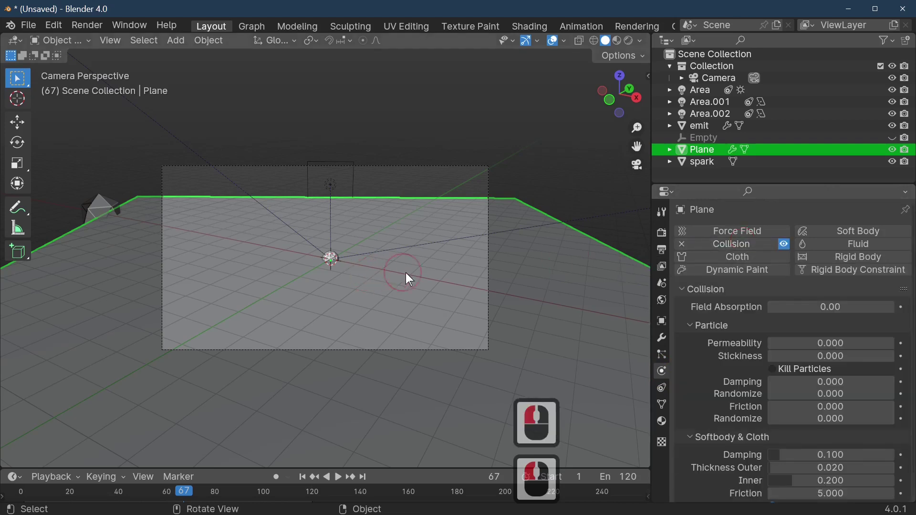
key("space")
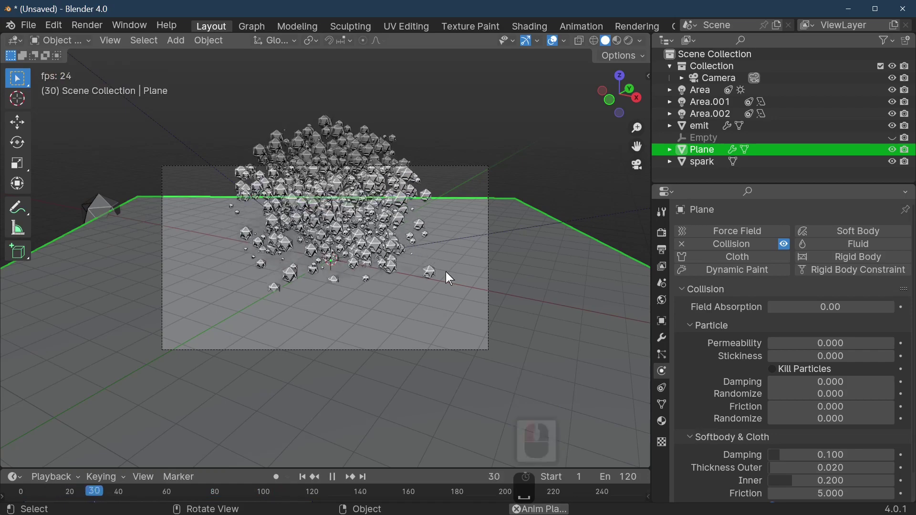
middle_click_drag(432, 317, 420, 339)
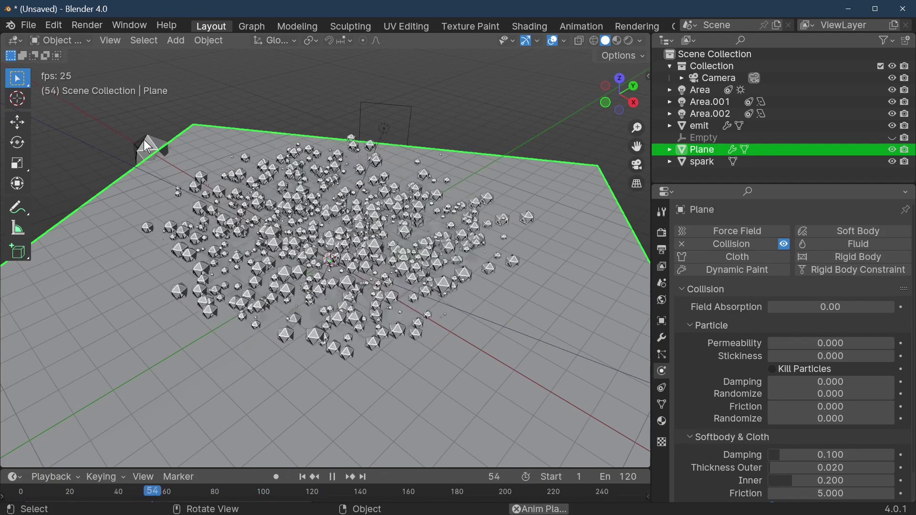
Step: Scale the source spark mesh down to about 0.671 while the animation plays
left_click(212, 158)
key("s")
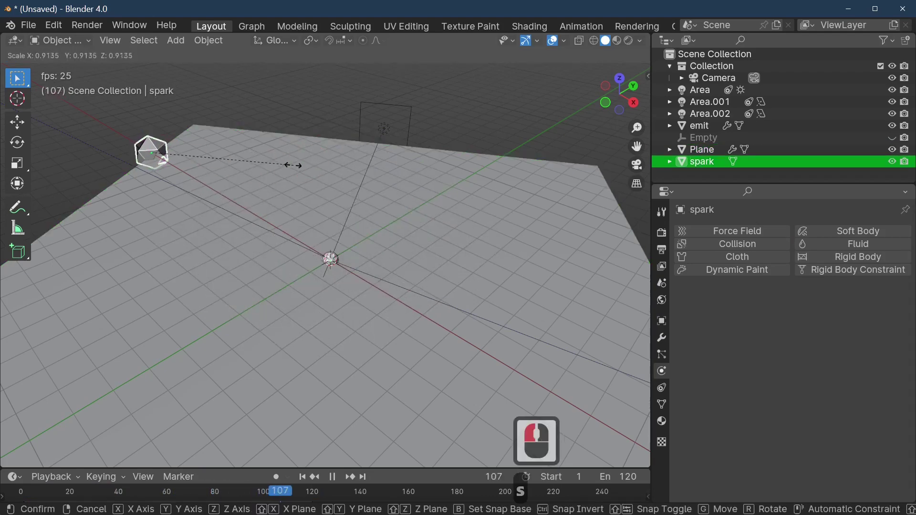
left_click(253, 176)
key("s")
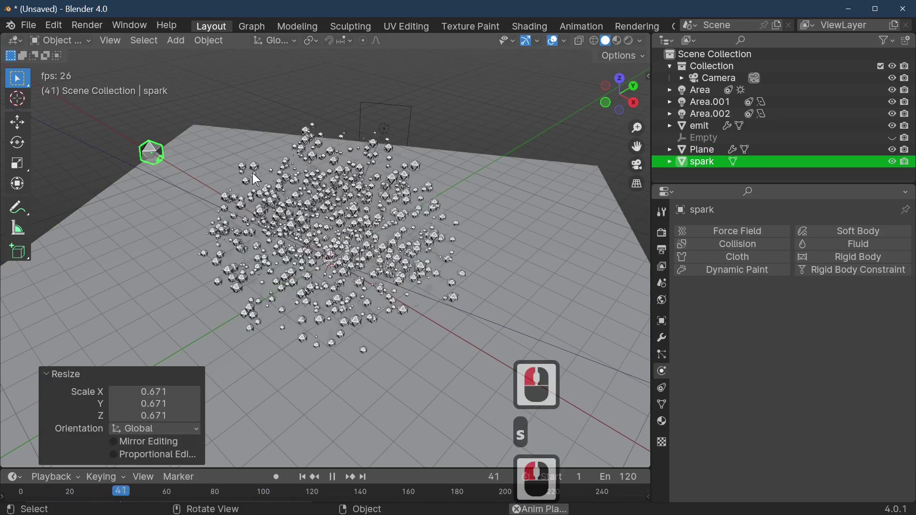
left_click(392, 221)
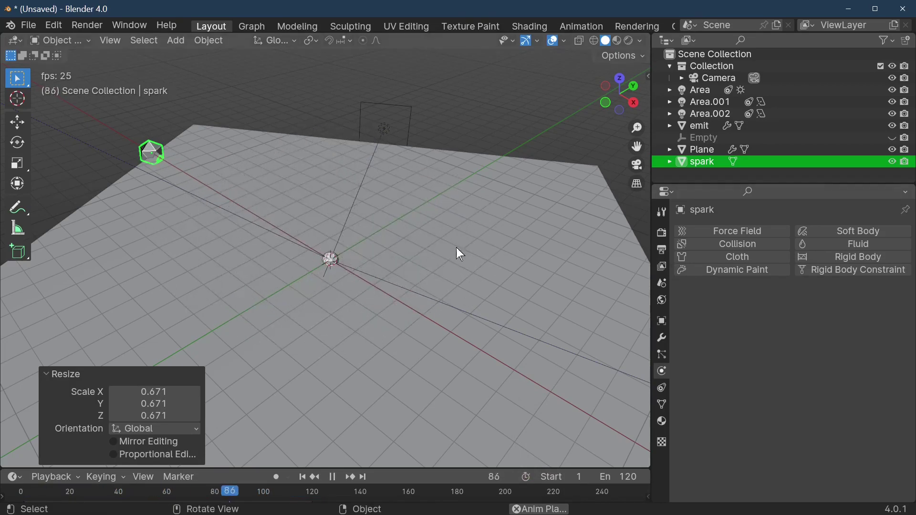
Step: Select the emitter during playback and open its particle settings
left_click(333, 257)
left_click(333, 257)
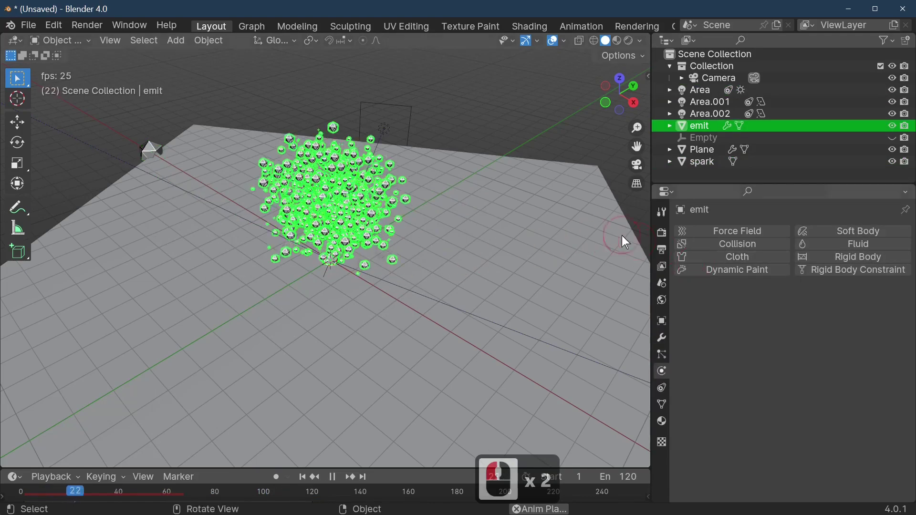
left_click(662, 355)
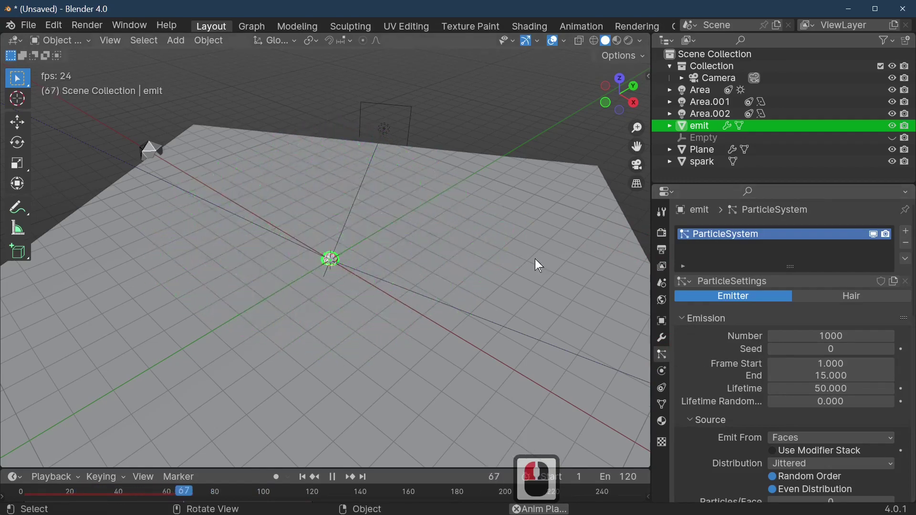
Step: Try a particle Stickiness of 10.000 in the ground plane's collision settings, then set it to 0.900
left_click(649, 326)
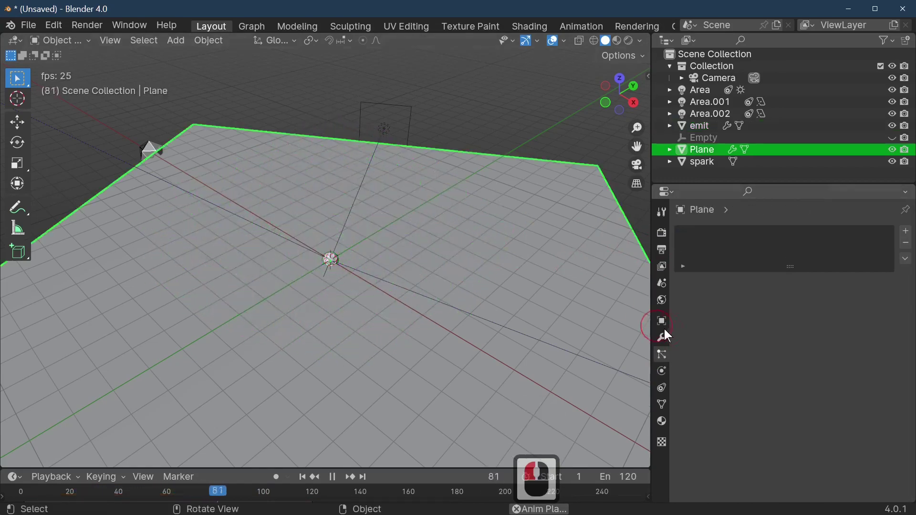
left_click(661, 372)
scroll(765, 312, "down", 4)
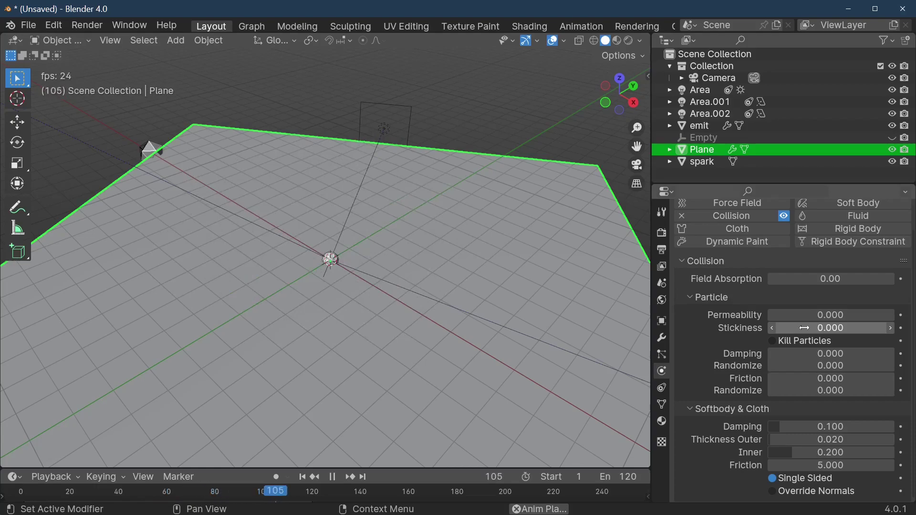
left_click_drag(804, 327, 859, 328)
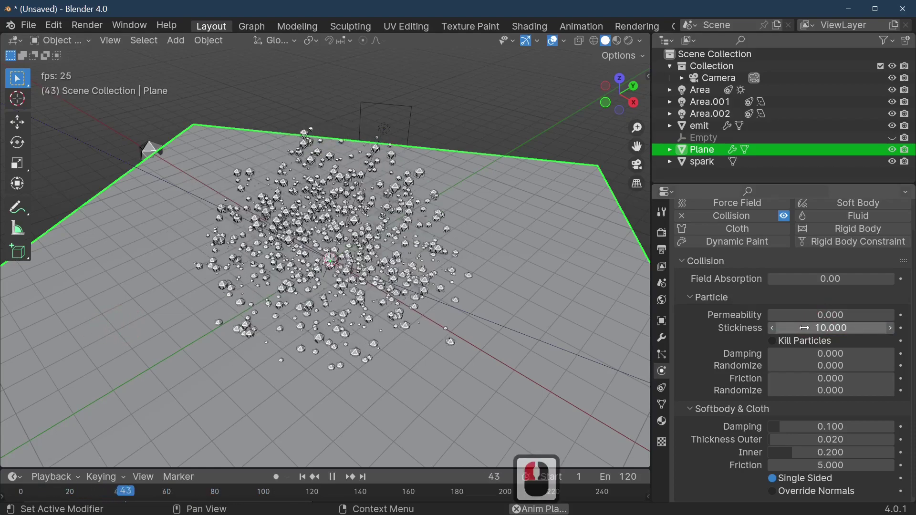
middle_click_drag(470, 344, 479, 299)
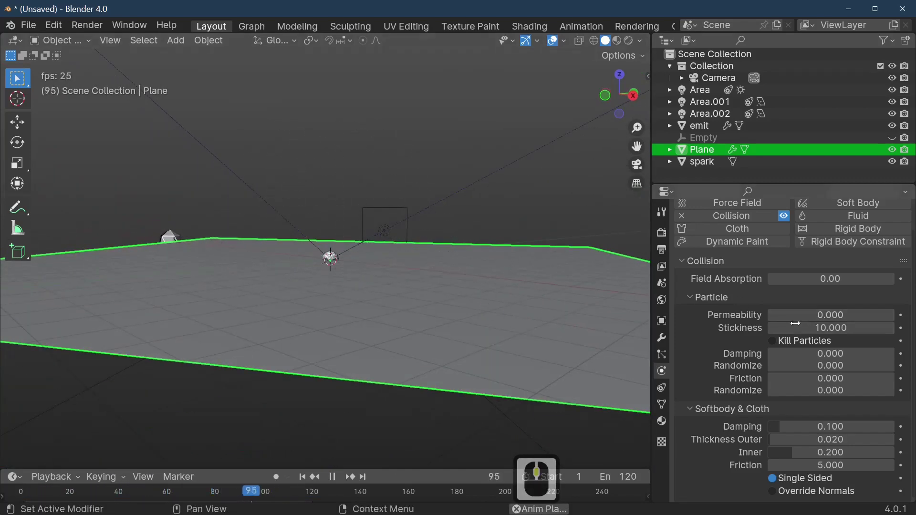
left_click_drag(798, 328, 840, 327)
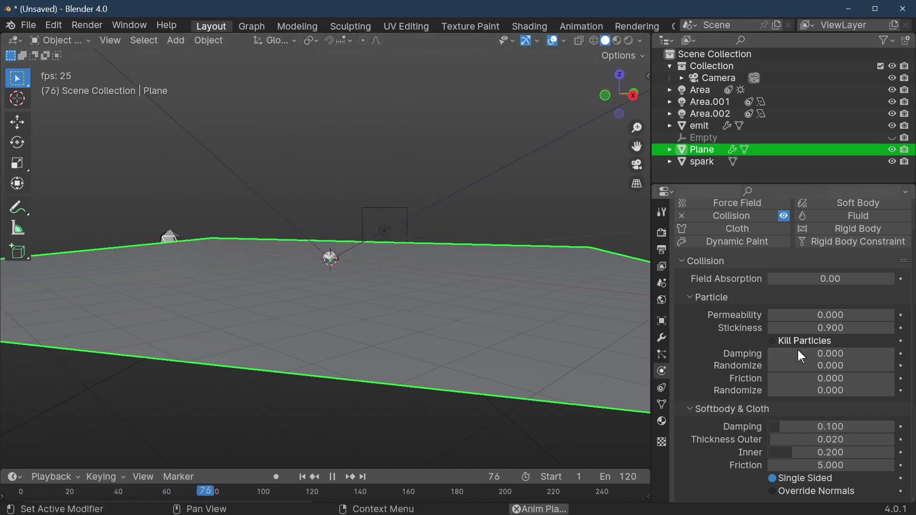
Step: Try particle Damping values of 1.000 and 0.188 and Friction values of 1.000 and 0.162 on the plane's collision
left_click_drag(815, 353, 893, 353)
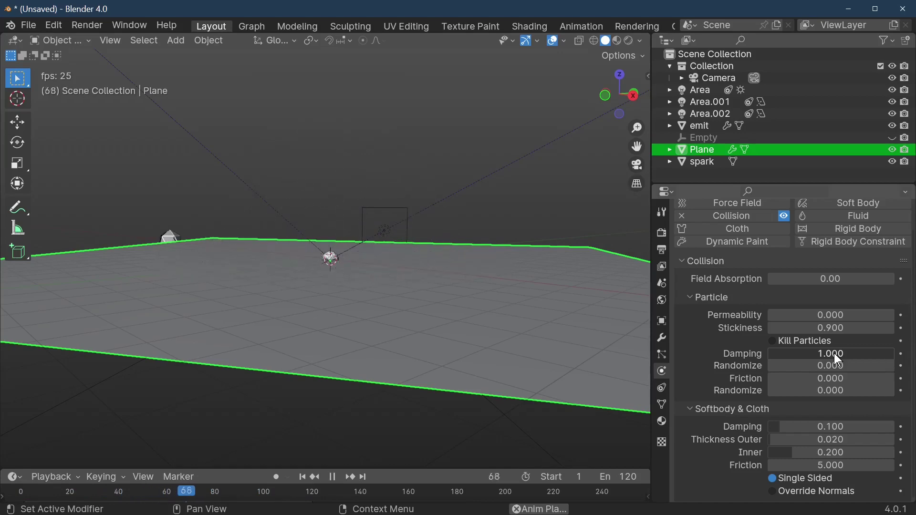
left_click_drag(833, 353, 790, 354)
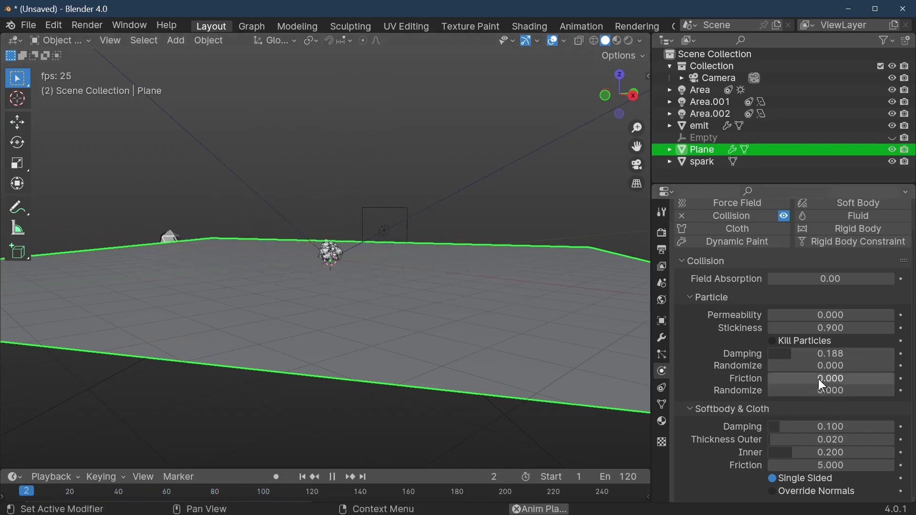
left_click_drag(817, 378, 894, 379)
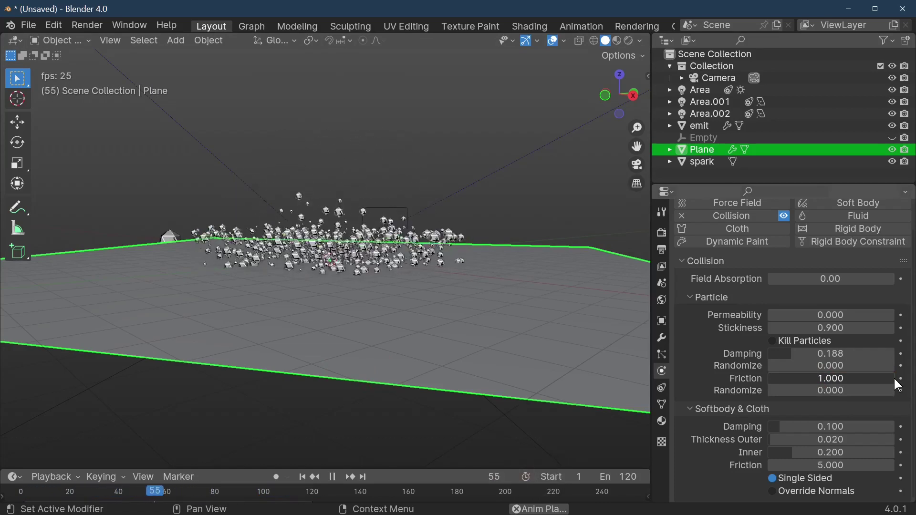
left_click_drag(894, 379, 801, 378)
middle_click_drag(556, 332, 607, 366)
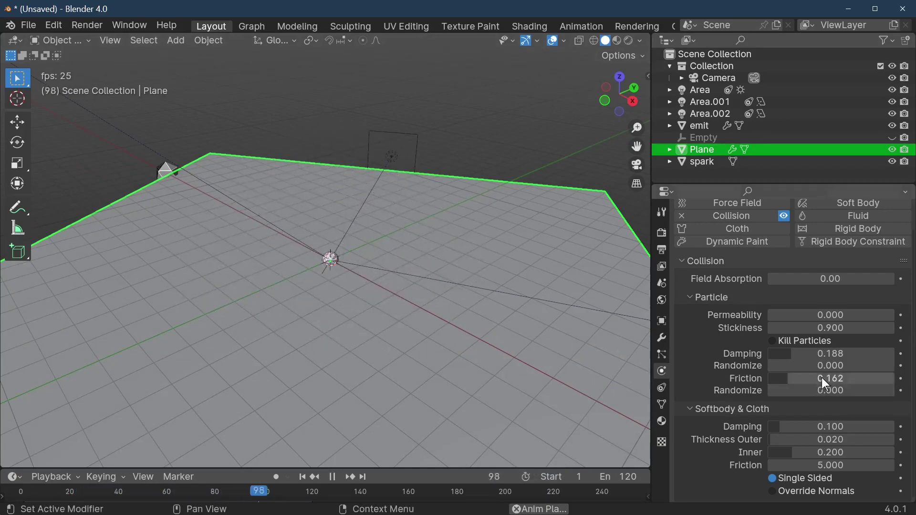
Step: Test the plane's particle Friction at 1.000, then set Damping to 0.372 and Friction to 0.252
left_click_drag(821, 377, 894, 379)
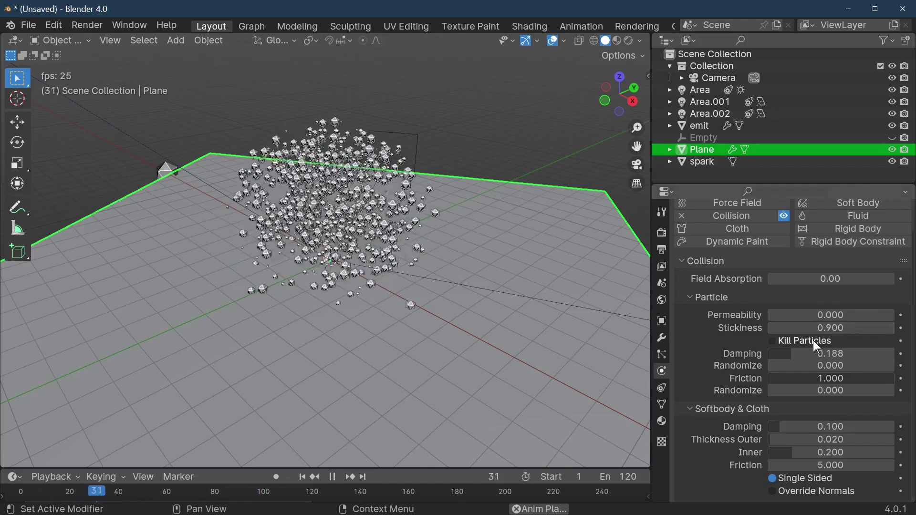
left_click_drag(821, 353, 844, 353)
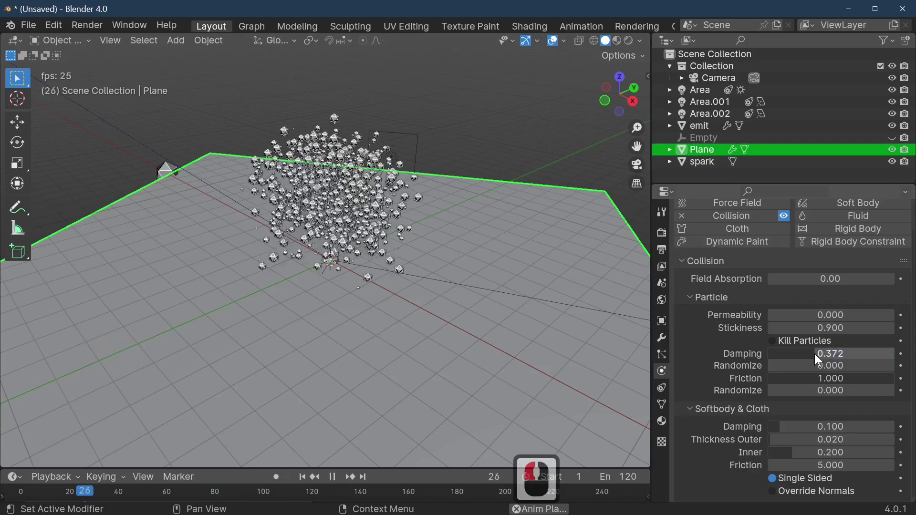
left_click(841, 378)
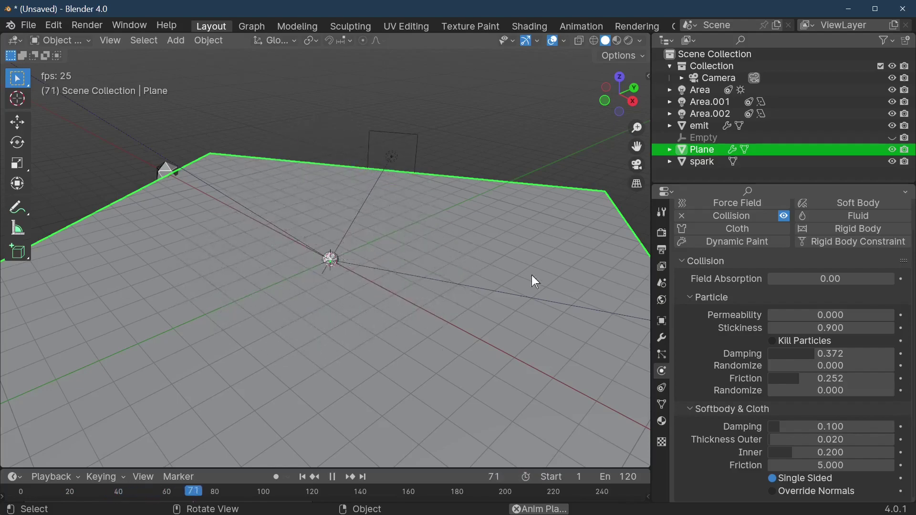
Step: Add a UV sphere with 32 segments, 16 rings and a radius of 1 at the world origin
left_click(327, 253)
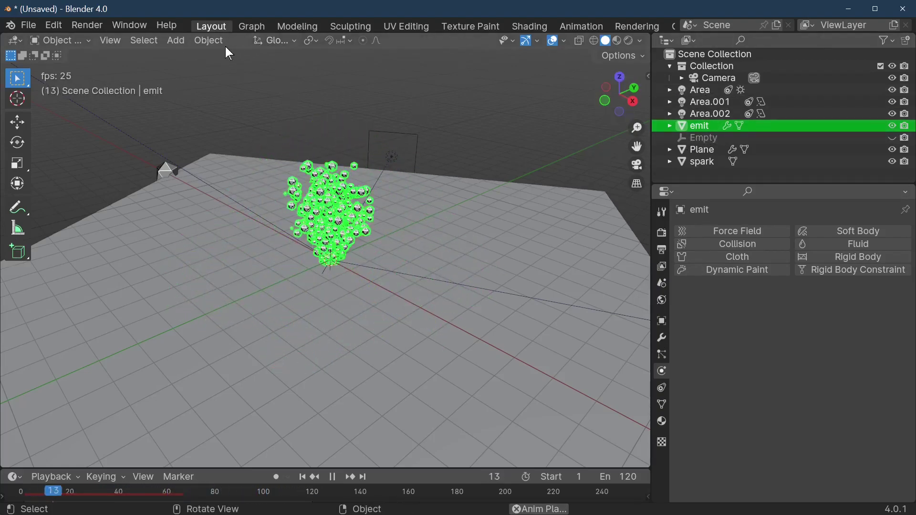
left_click(210, 41)
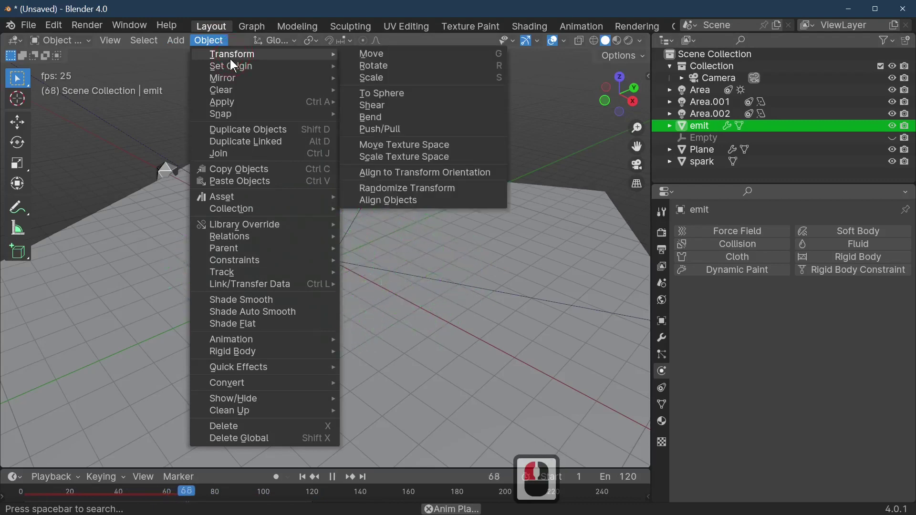
mouse_move(225, 68)
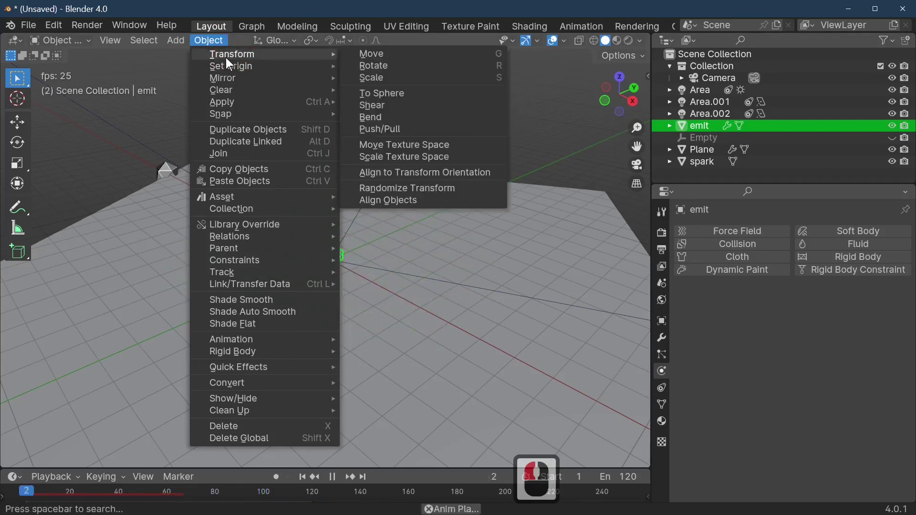
mouse_move(179, 40)
mouse_move(195, 56)
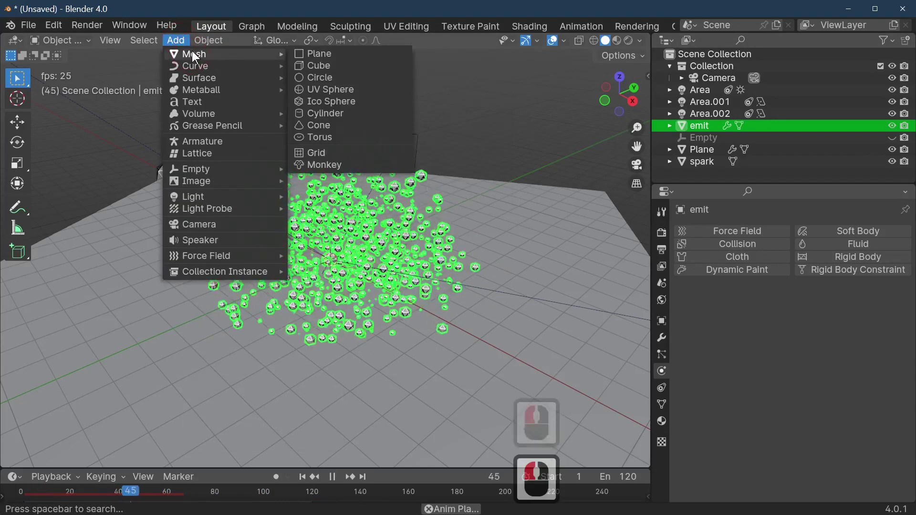
left_click(335, 89)
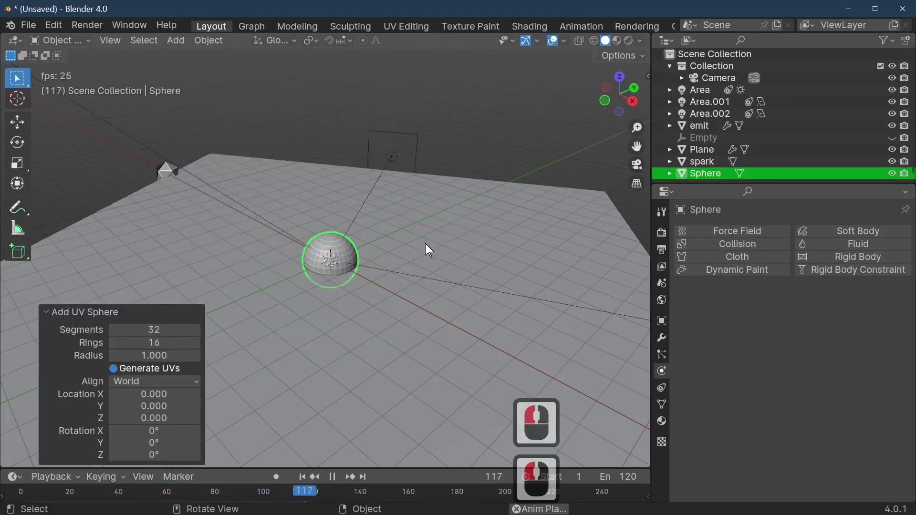
Step: Raise the new UV sphere about 4.72 along Z above the emitter
key("g")
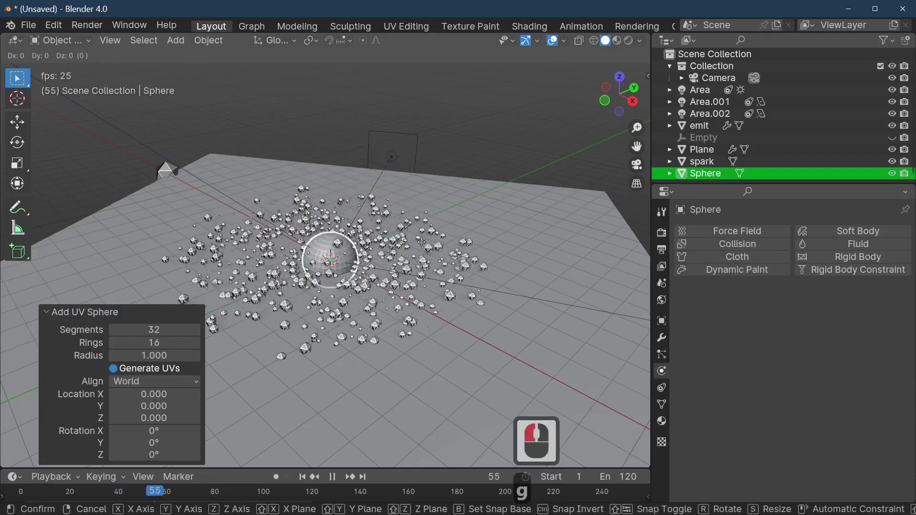
key("z")
left_click(413, 113)
middle_click_drag(413, 112, 379, 168)
scroll(379, 167, "up", 5)
scroll(373, 171, "down", 2)
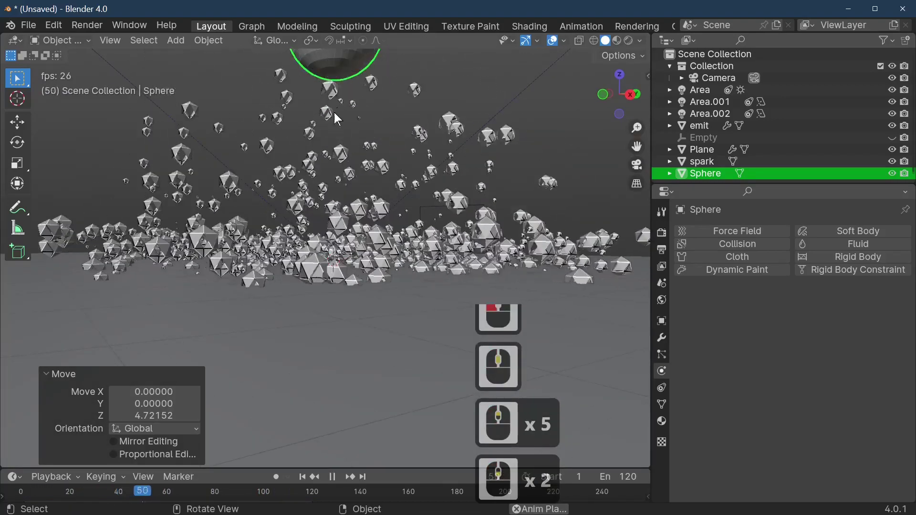
Step: Delete the faces of the raised sphere's lower half to leave an open dome
key("Tab")
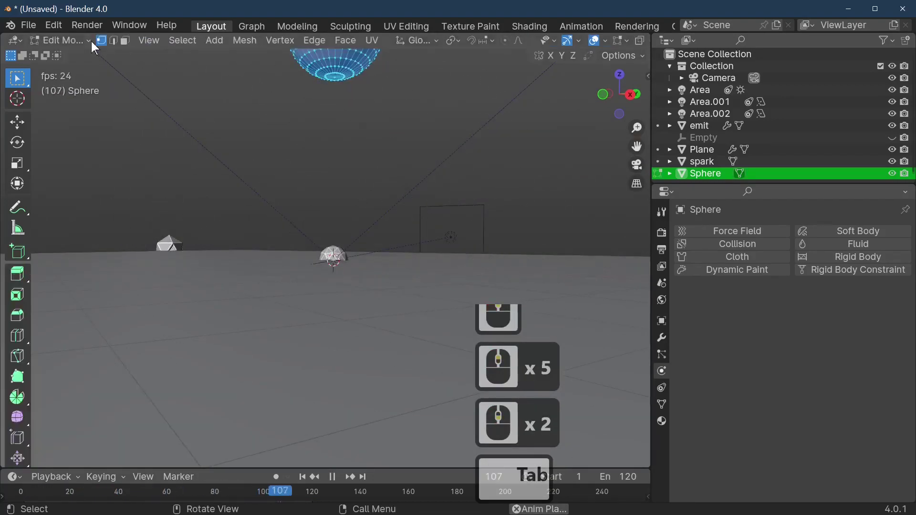
left_click(428, 116)
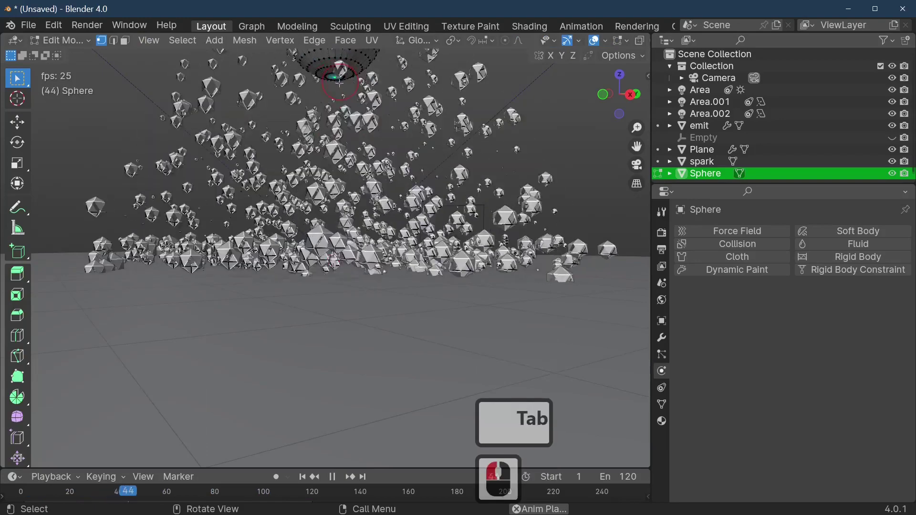
key("ctrl+KP_Add")
key("ctrl+KP_Add")
key("ctrl+KP_Add")
key("ctrl+KP_Add")
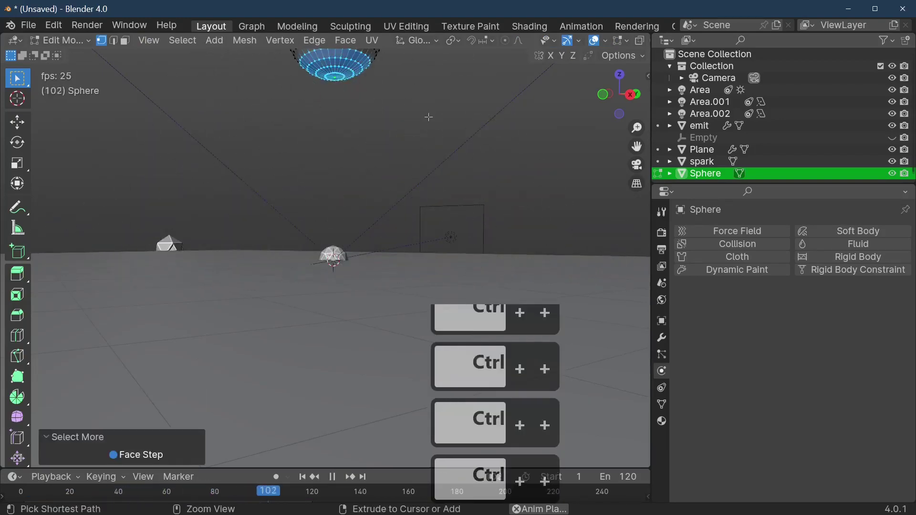
scroll(428, 117, "down", 4)
middle_click_drag(428, 117, 456, 154)
key("ctrl+KP_Add")
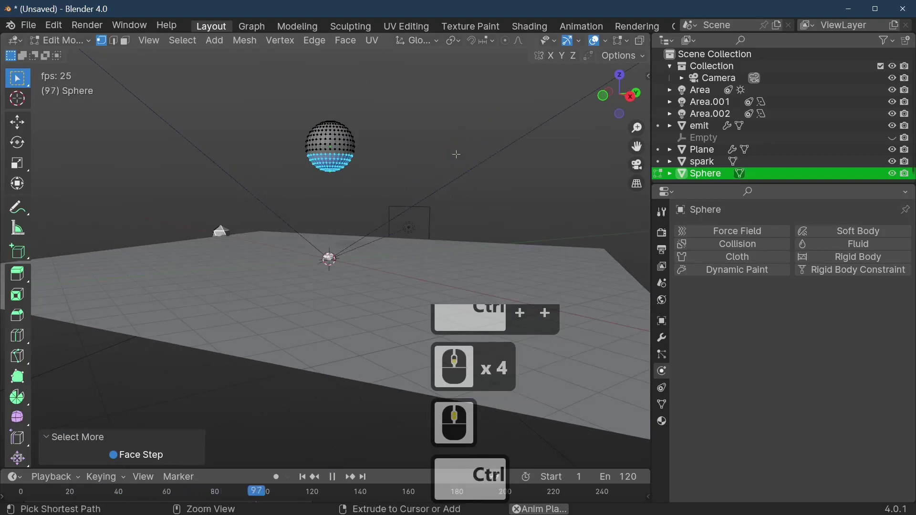
key("x")
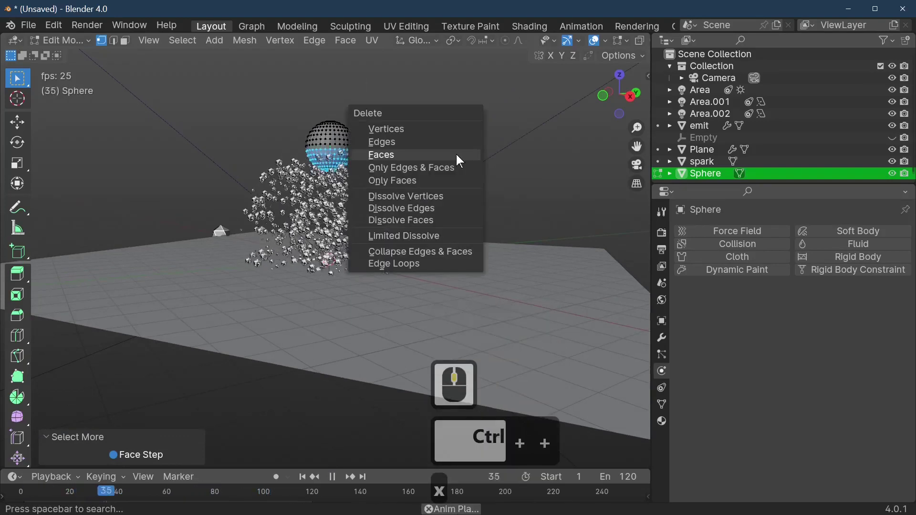
left_click(456, 153)
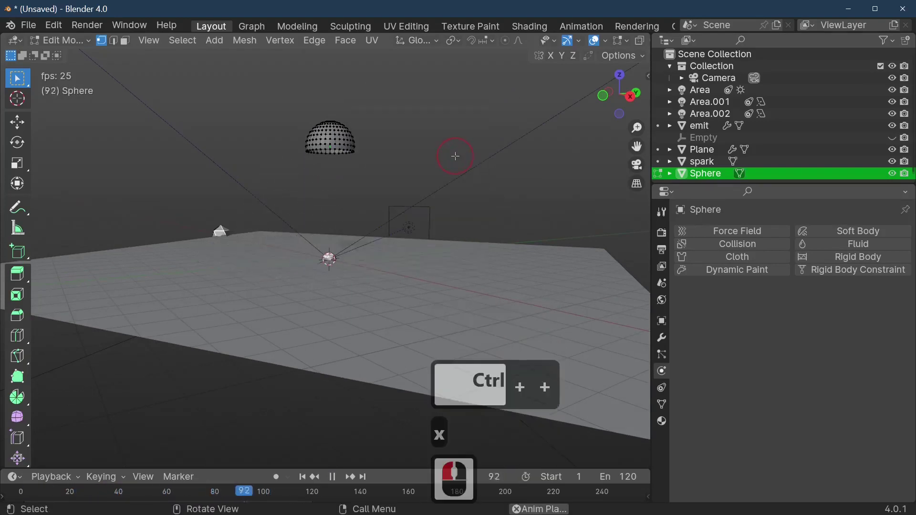
key("Tab")
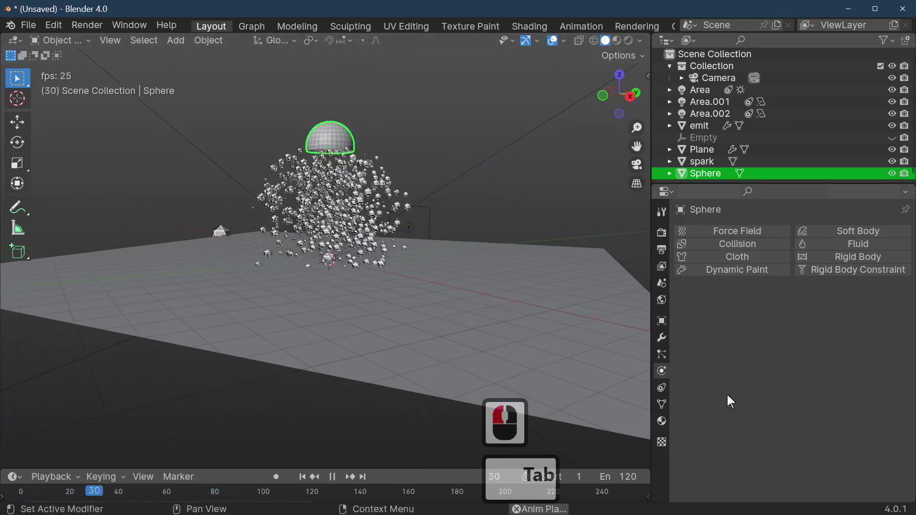
Step: Enable Collision physics on the dome and scale it up to about 1.45
left_click(710, 243)
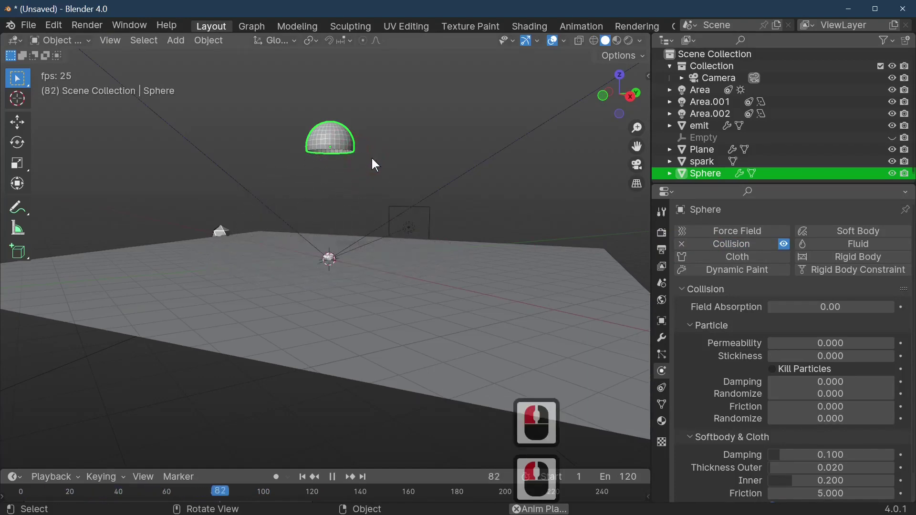
key("s")
left_click(403, 166)
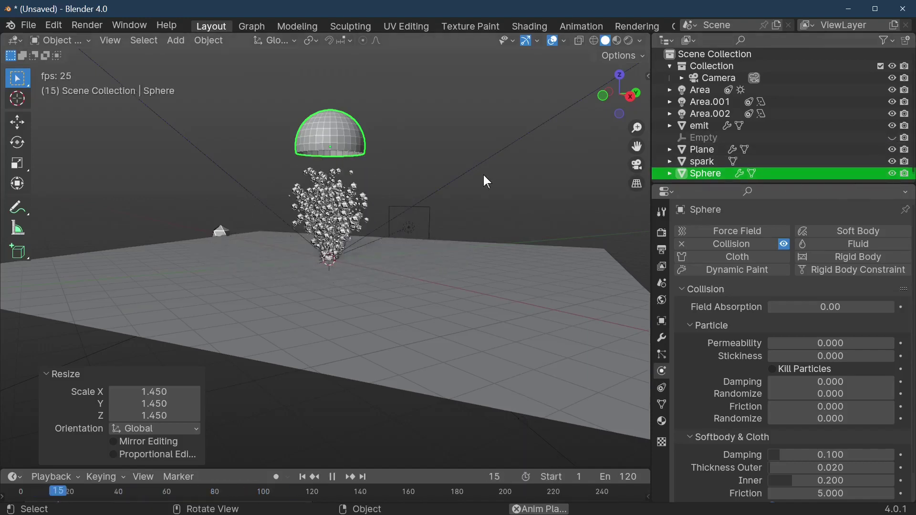
Step: Lower the dome about 3.38 along Z toward the emitter
key("g")
key("z")
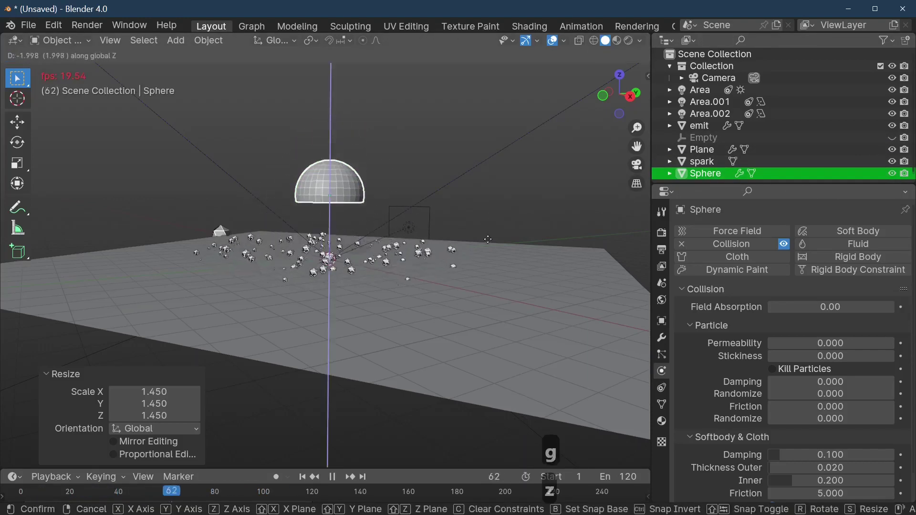
left_click(488, 259)
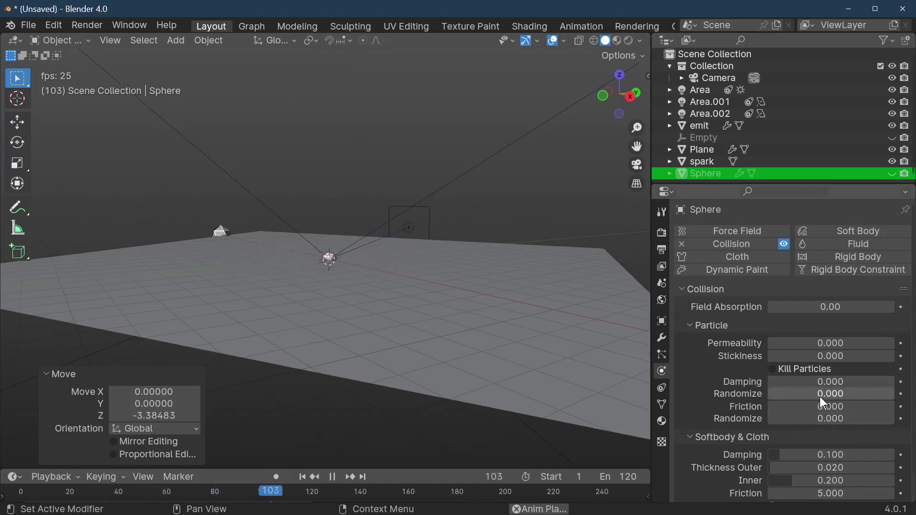
Step: Set the dome collision's particle Stickiness to 10.000 and try Friction values of 1.000 and 0.500
scroll(819, 396, "down", 1)
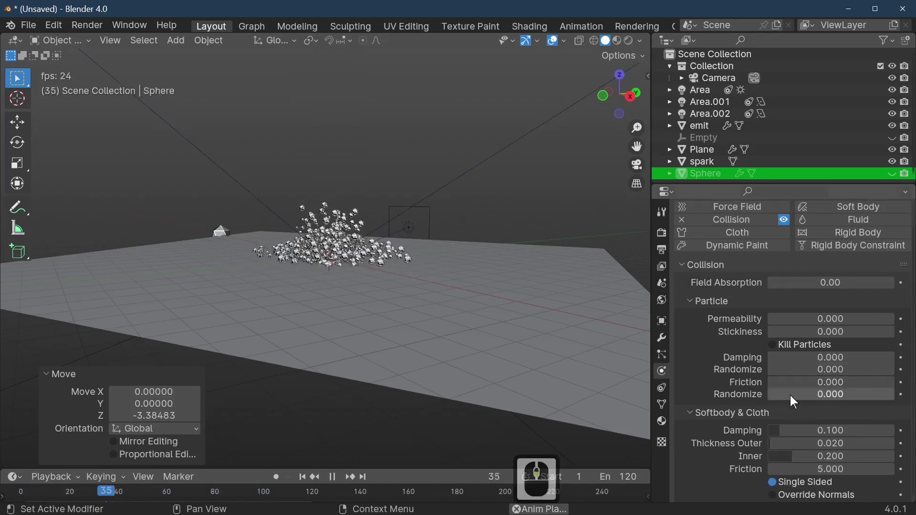
mouse_move(816, 333)
left_mouse_down()
mouse_move(849, 332)
mouse_move(813, 332)
left_mouse_up()
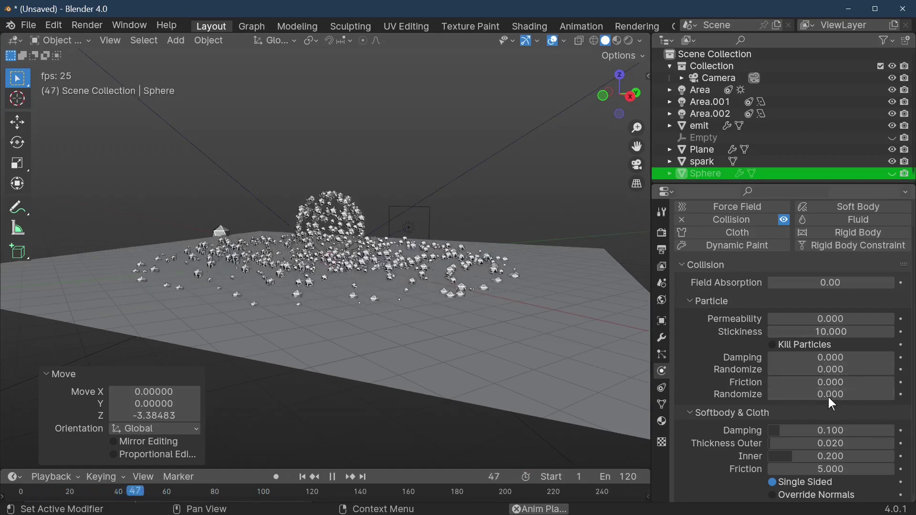
left_click_drag(832, 382, 854, 382)
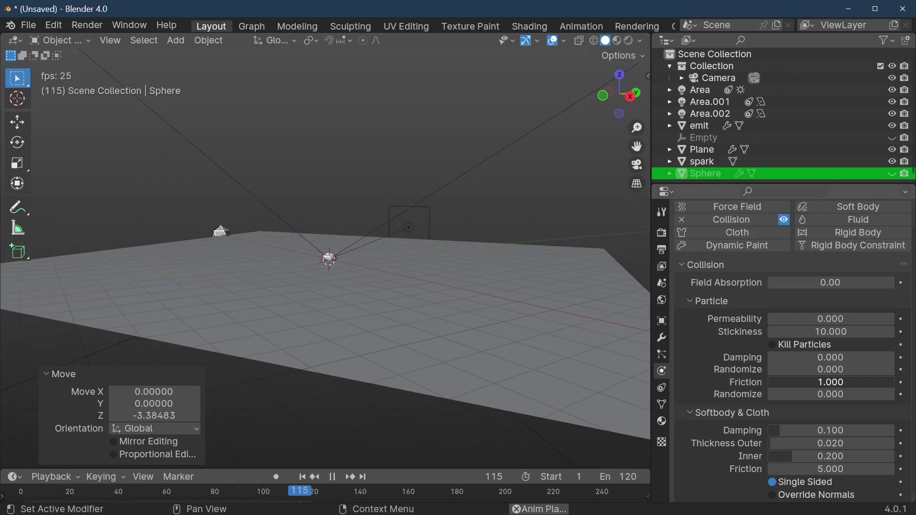
left_click(852, 381)
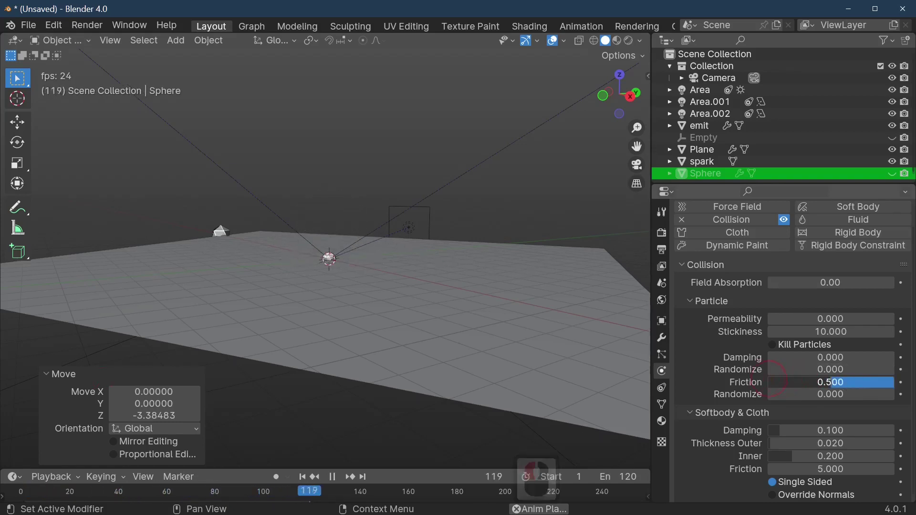
Step: Set the dome collision's particle Damping to 1.000 and its Friction to 0.000
left_click_drag(769, 381, 763, 381)
left_click_drag(835, 356, 107, 352)
left_click(842, 386)
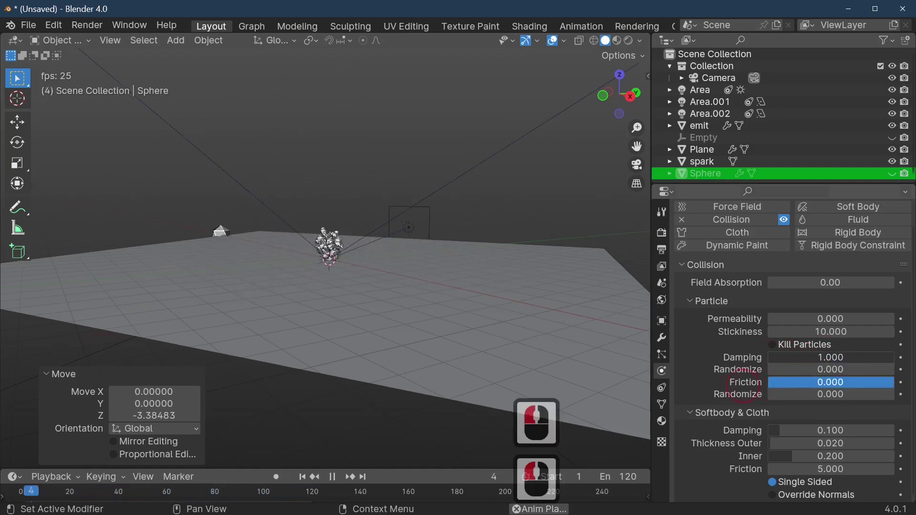
left_click_drag(830, 382, 827, 378)
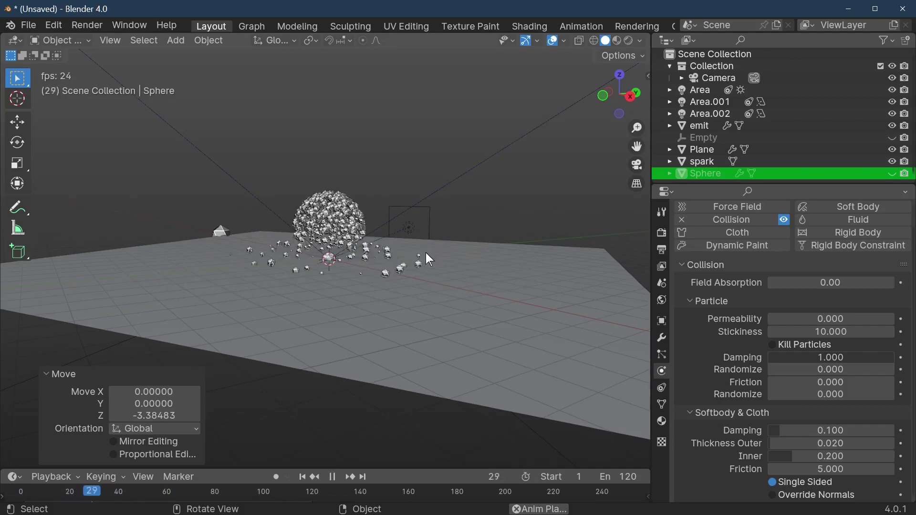
middle_click_drag(429, 260, 425, 354)
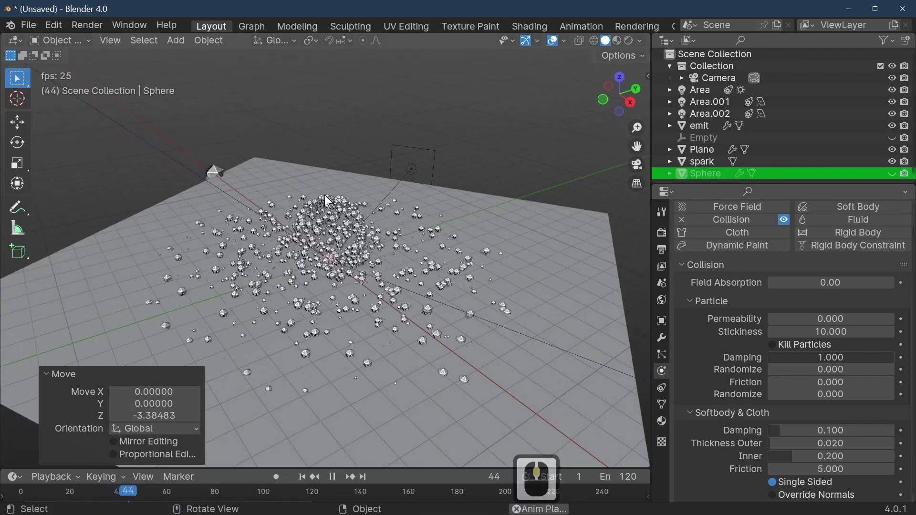
Step: Unhide the collision dome and delete it from the scene
left_click(895, 173)
left_click(710, 176)
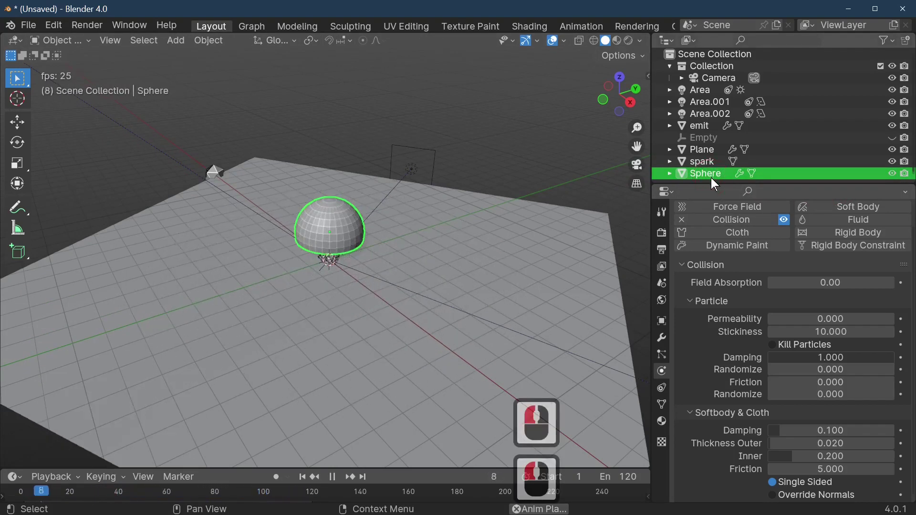
key("Delete")
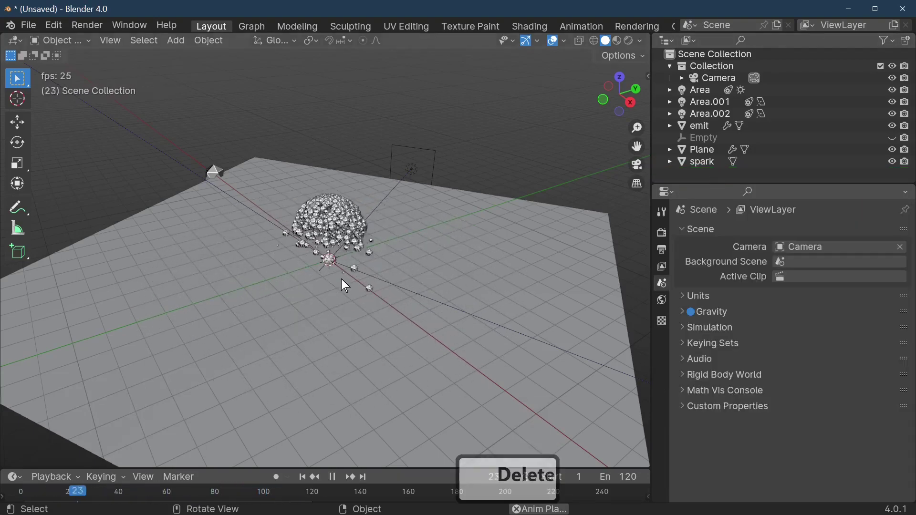
Step: Select the half-sphere emitter at the plane's centre and show its particle system settings
middle_click_drag(348, 226, 366, 208)
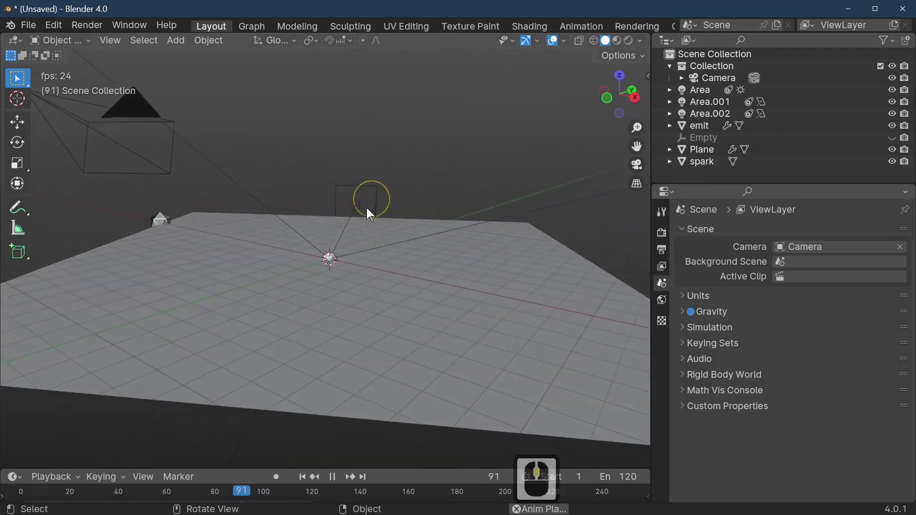
left_click(329, 262)
middle_click_drag(409, 284, 370, 294)
left_click(661, 354)
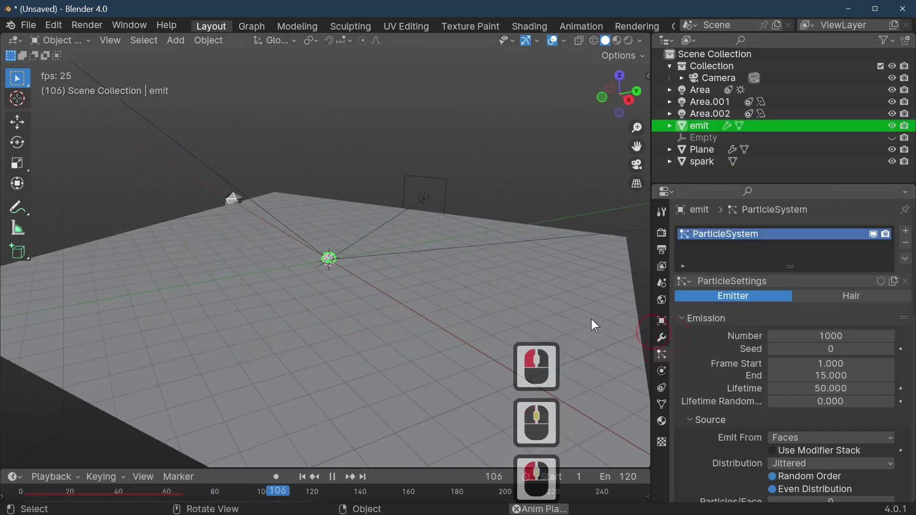
scroll(503, 310, "down", 2)
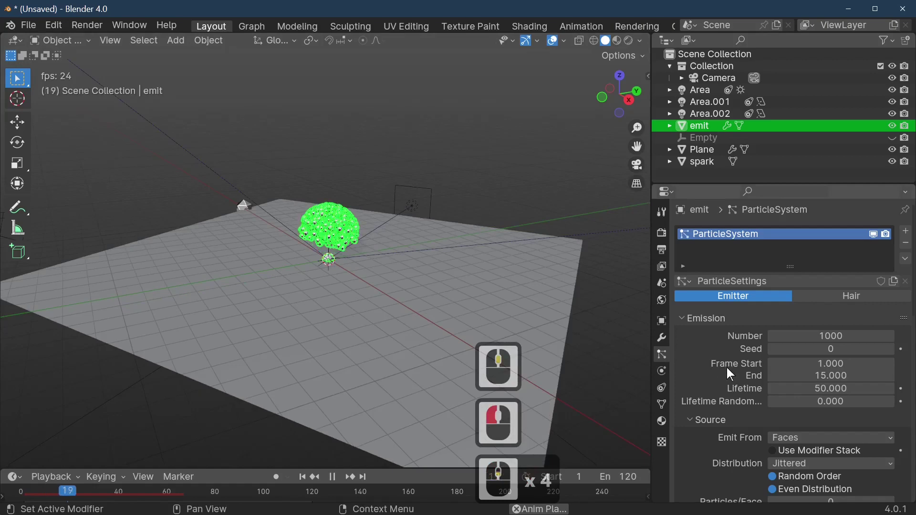
left_click(349, 235)
left_click(338, 254)
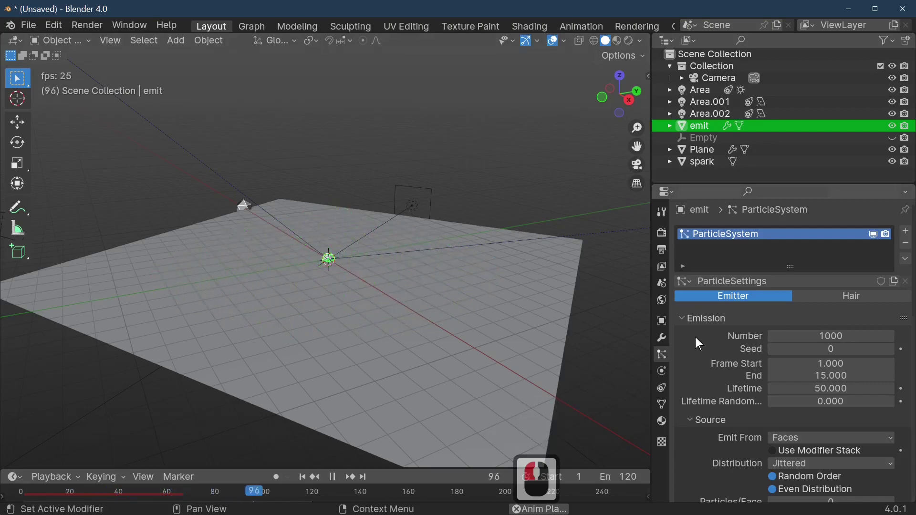
Step: Expand the emitter's particle Cache settings and try to delete all bakes
scroll(754, 332, "up", 3)
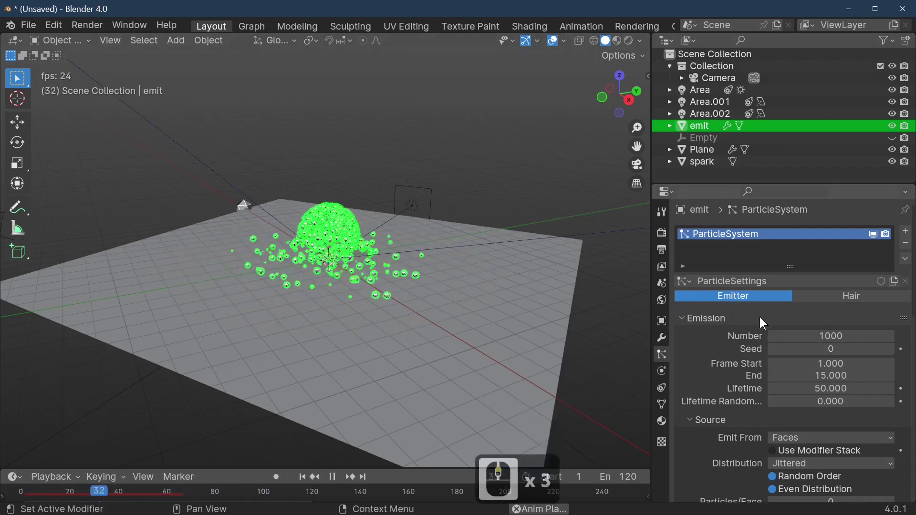
scroll(825, 358, "down", 5)
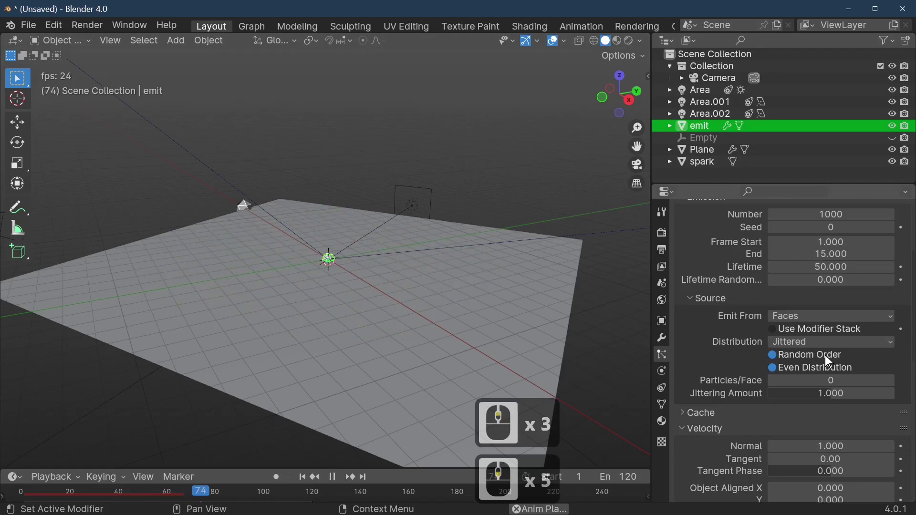
left_click(714, 411)
scroll(795, 389, "down", 8)
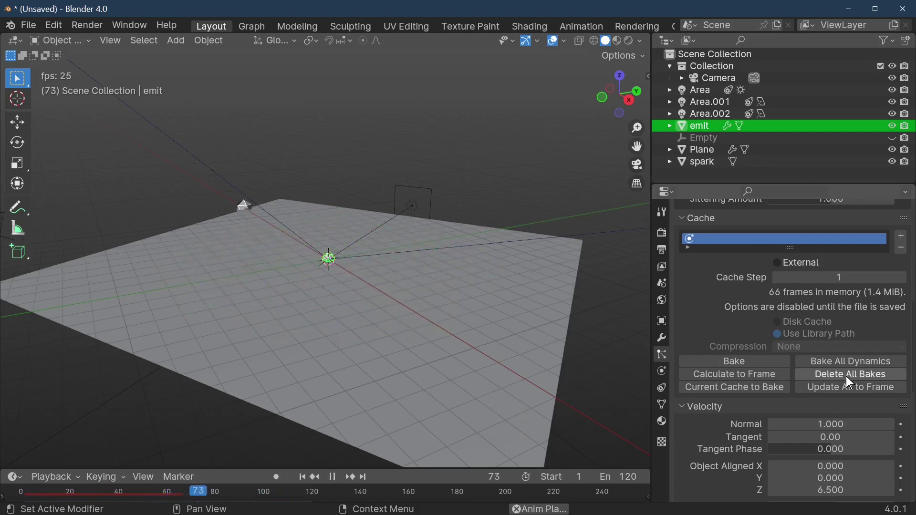
left_click(845, 376)
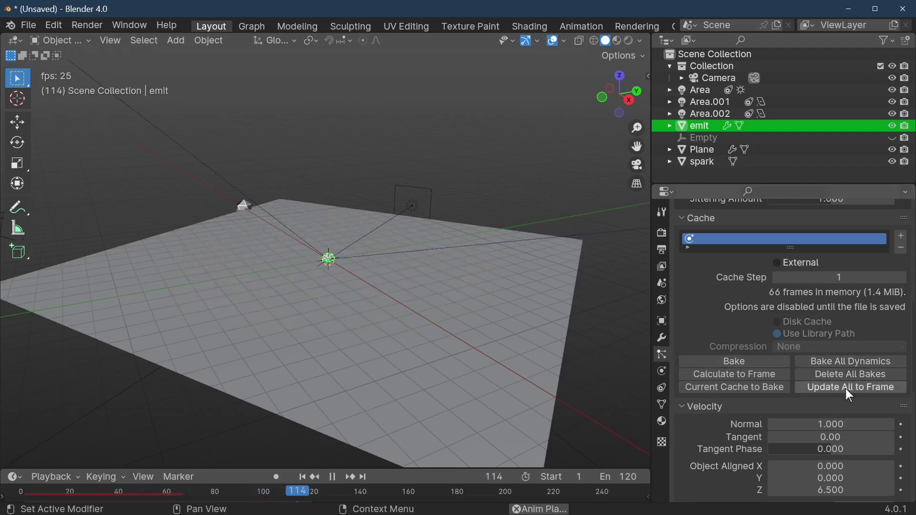
Step: Stop the playback, delete all bakes again and convert the emitter's current particle cache to a bake
key("space")
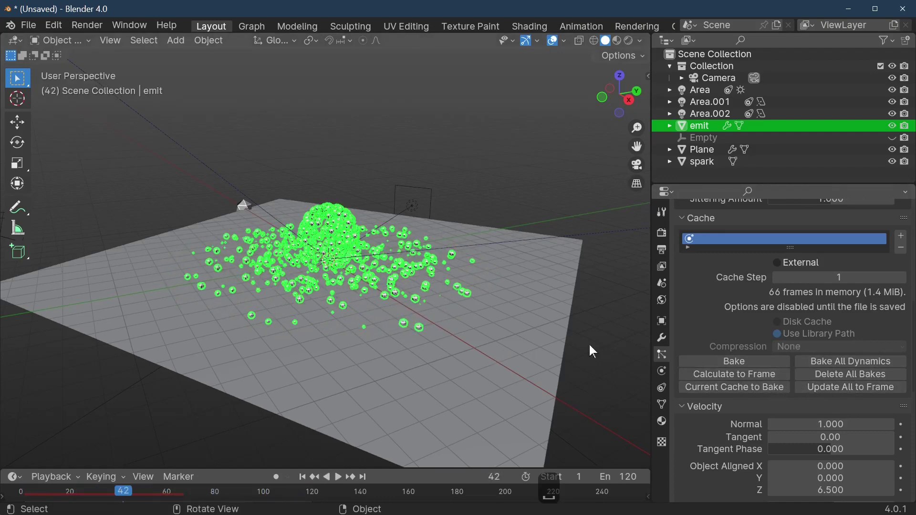
left_click(843, 375)
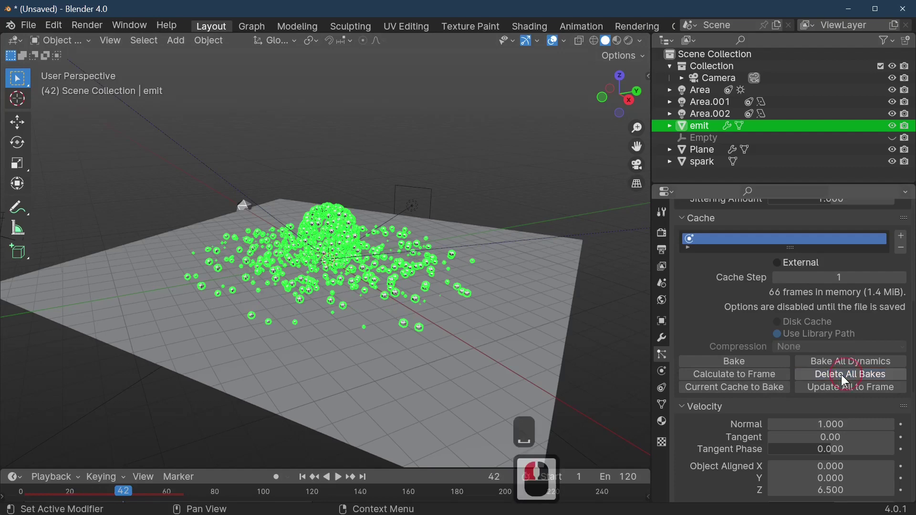
left_click(782, 389)
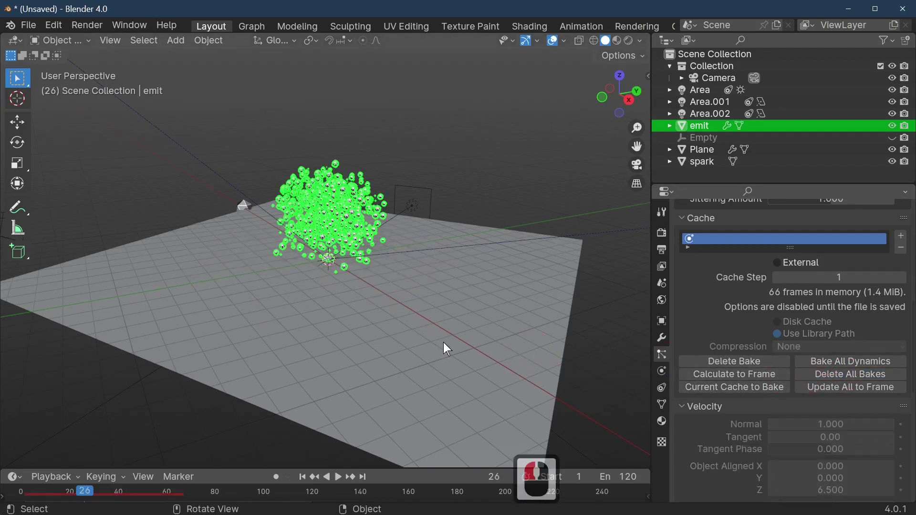
Step: Replay the spark animation with the ground plane selected and switch the viewport to rendered shading
key("space")
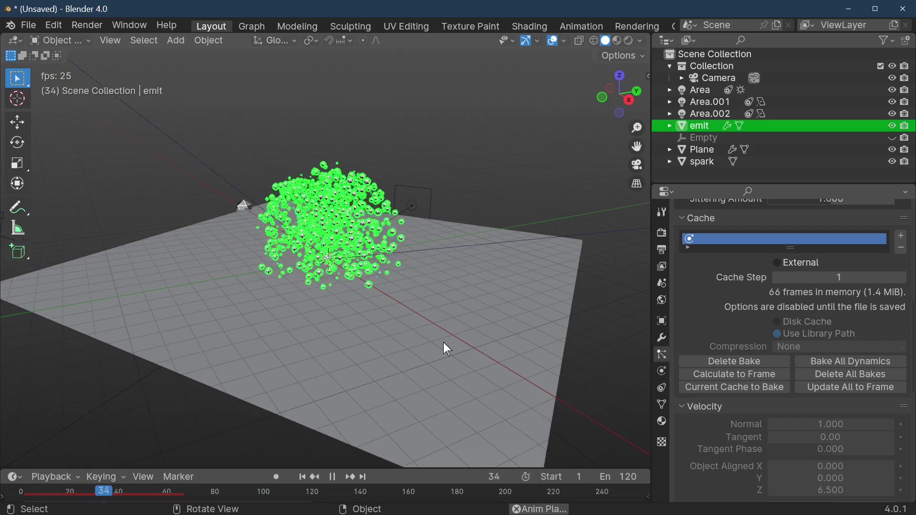
left_click(457, 340)
middle_click_drag(459, 339, 483, 340)
scroll(455, 369, "up", 3)
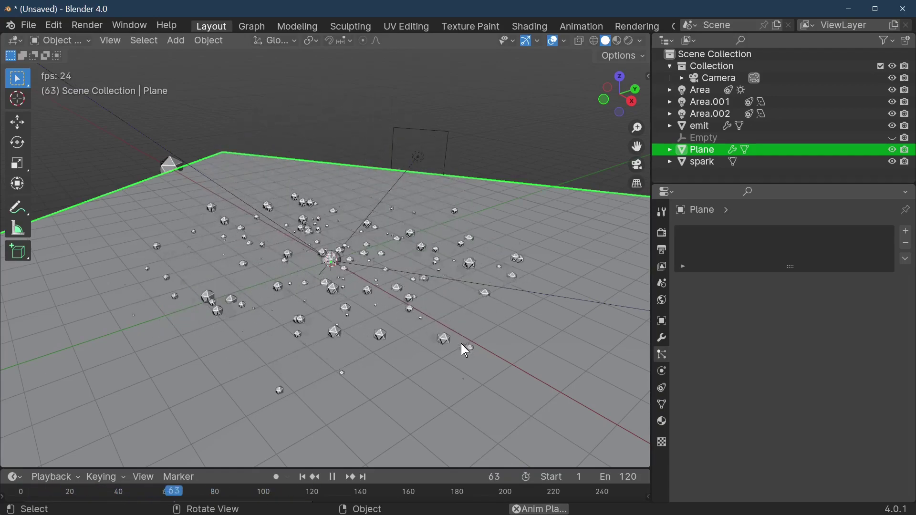
mouse_move(390, 333)
middle_mouse_down()
mouse_move(489, 317)
mouse_move(402, 316)
mouse_move(416, 319)
middle_mouse_up()
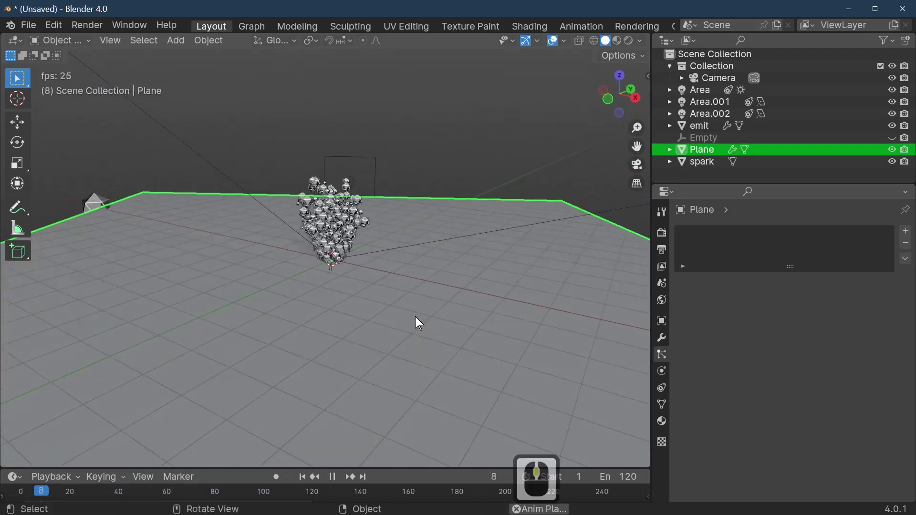
left_click(627, 40)
left_click(439, 239)
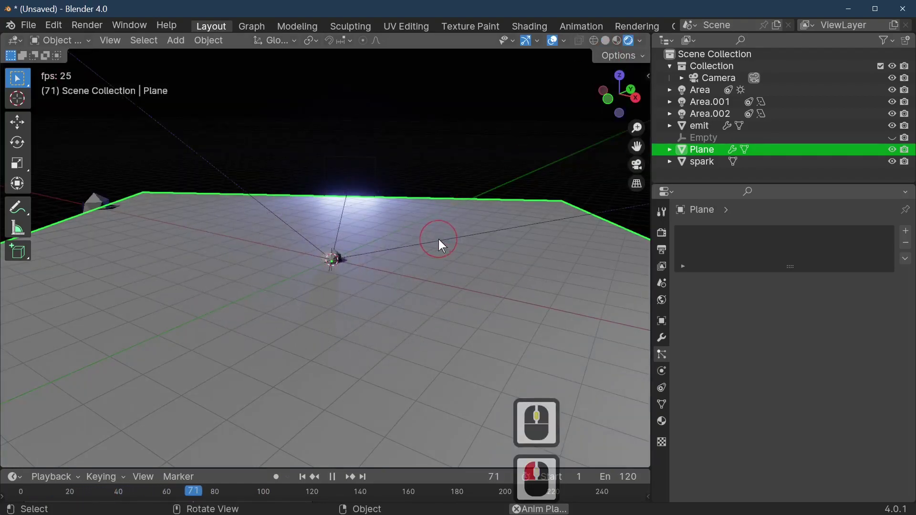
Step: Select the half-sphere emitter and give it a new material with Roughness set to 0.156
left_click(335, 255)
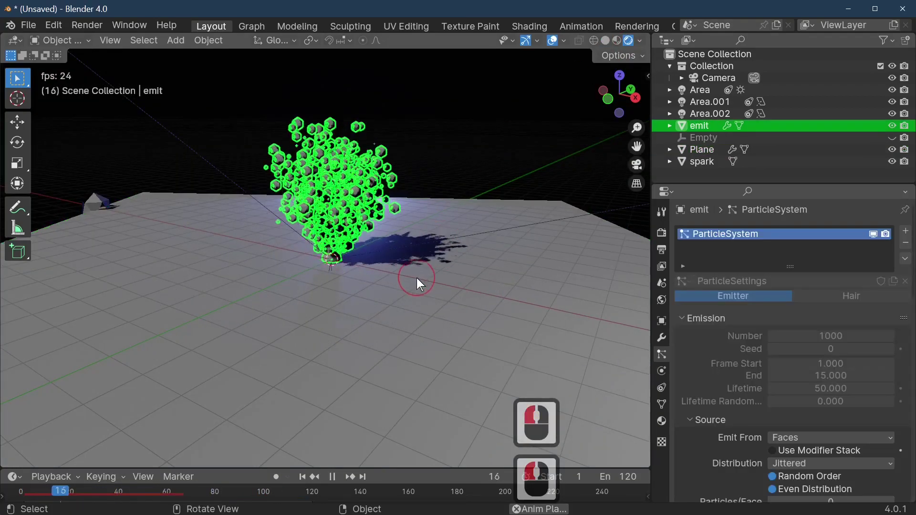
left_click(661, 420)
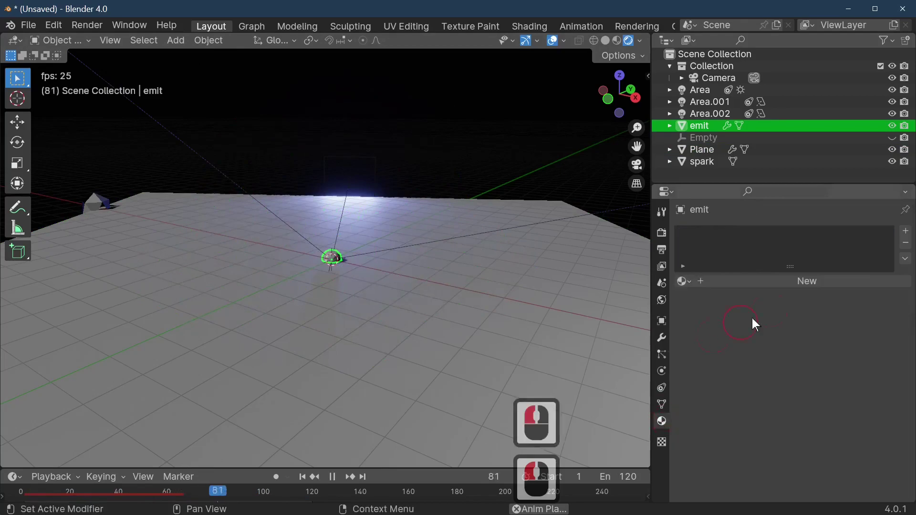
left_click(775, 278)
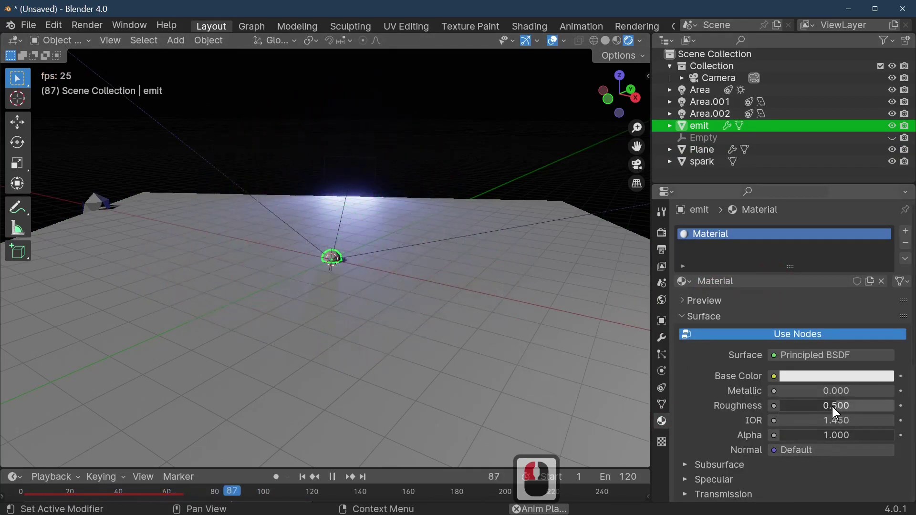
left_click_drag(832, 406, 794, 407)
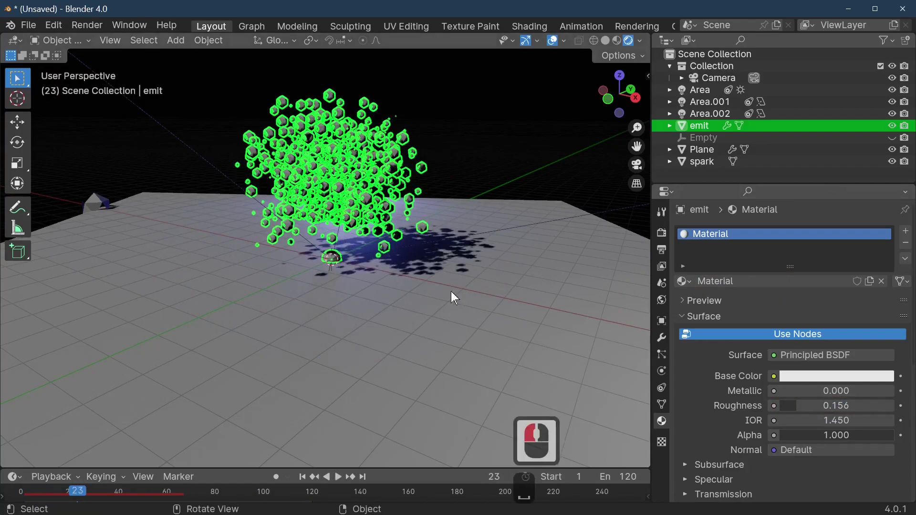
Step: Play and pause the spark animation repeatedly at close range to examine the orientation of the flying particles
scroll(439, 287, "up", 5)
key("space")
key("space")
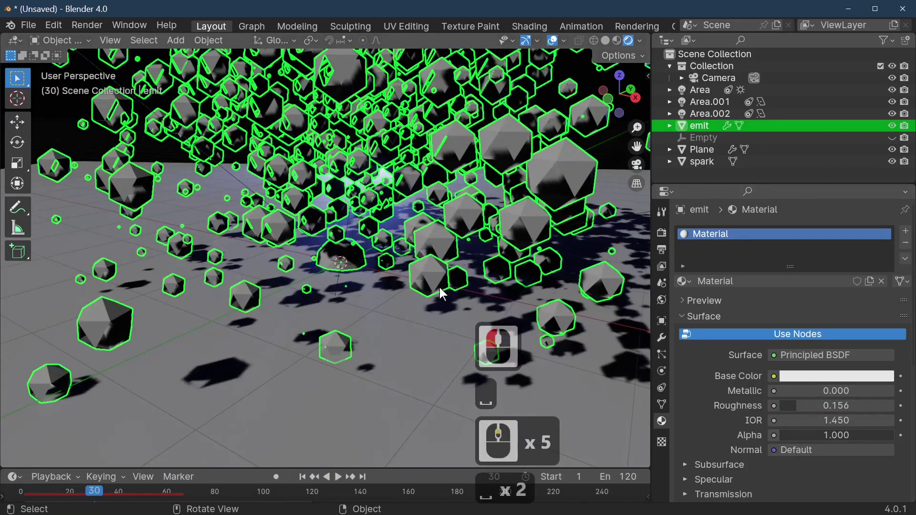
key("space")
key("space")
key("space")
key("space")
key("space")
key("space")
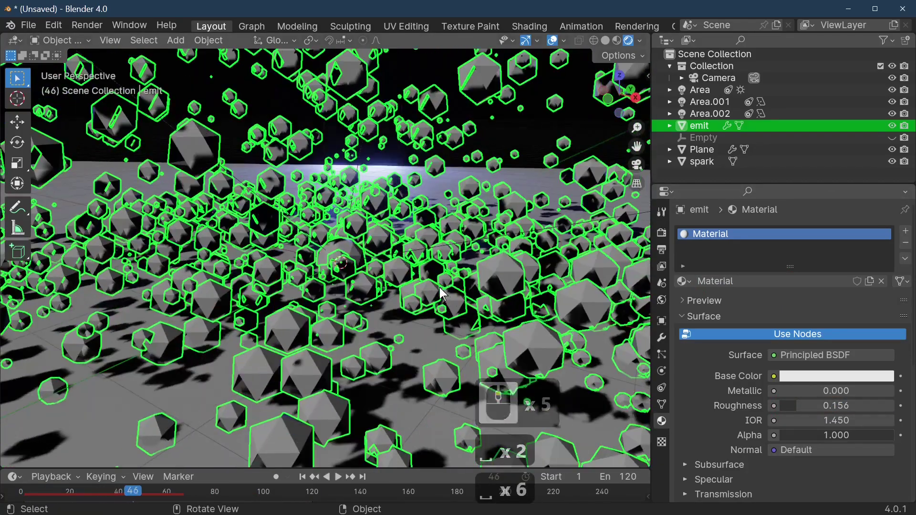
key("space")
key("space")
key("space")
key("space")
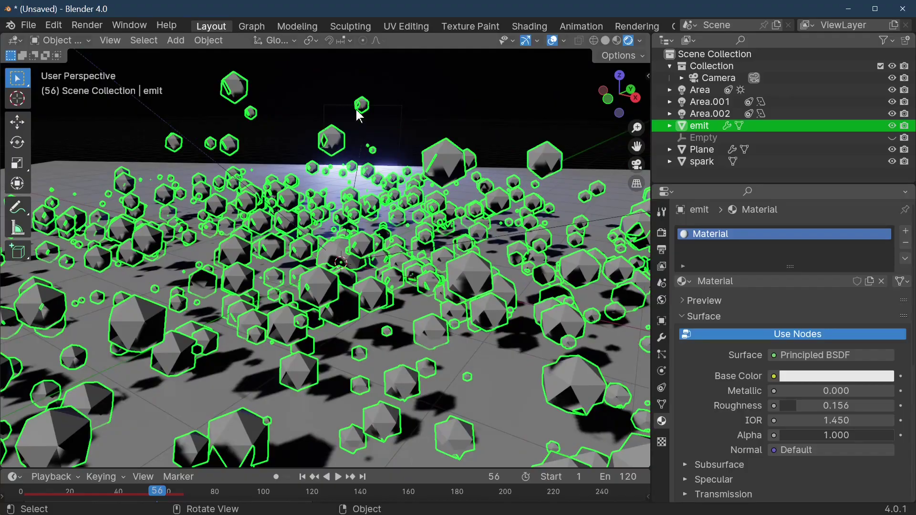
key("space")
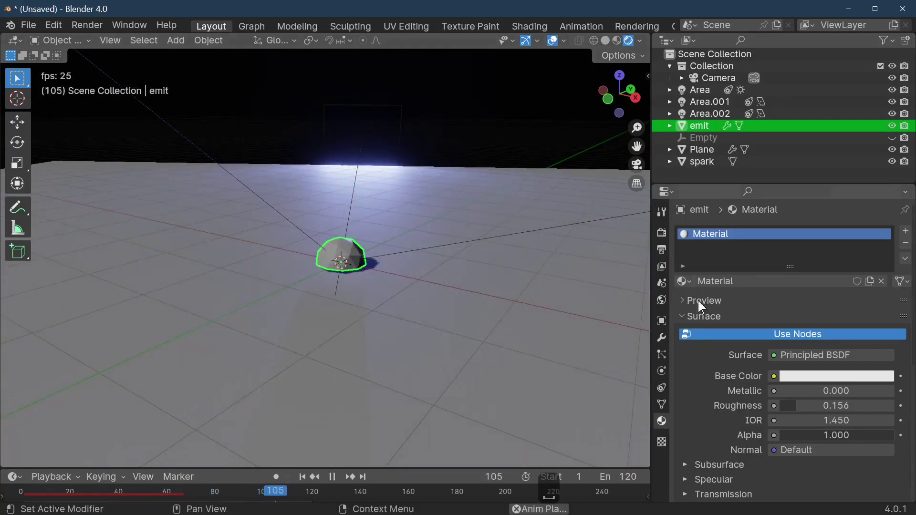
Step: Expand the Rotation settings of the emitter's particle system and delete all bakes to unlock its options
scroll(639, 305, "down", 2)
scroll(655, 309, "down", 3)
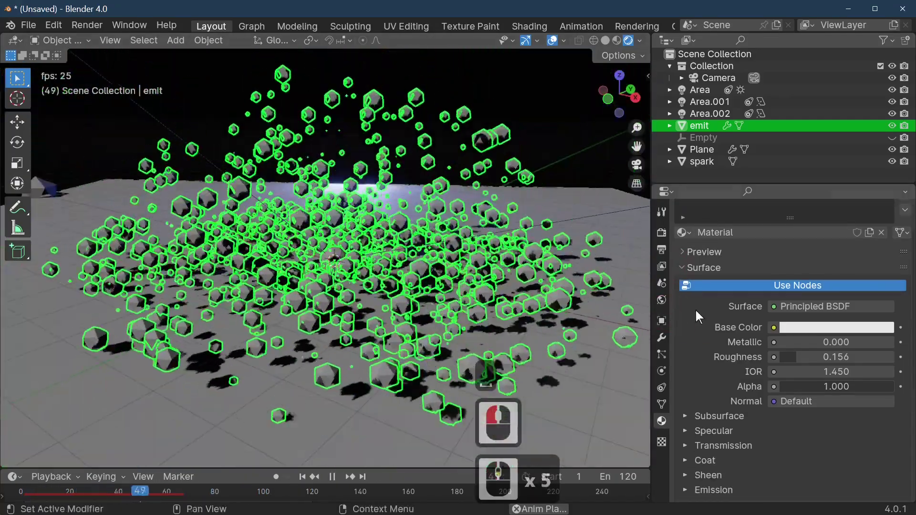
left_click(662, 354)
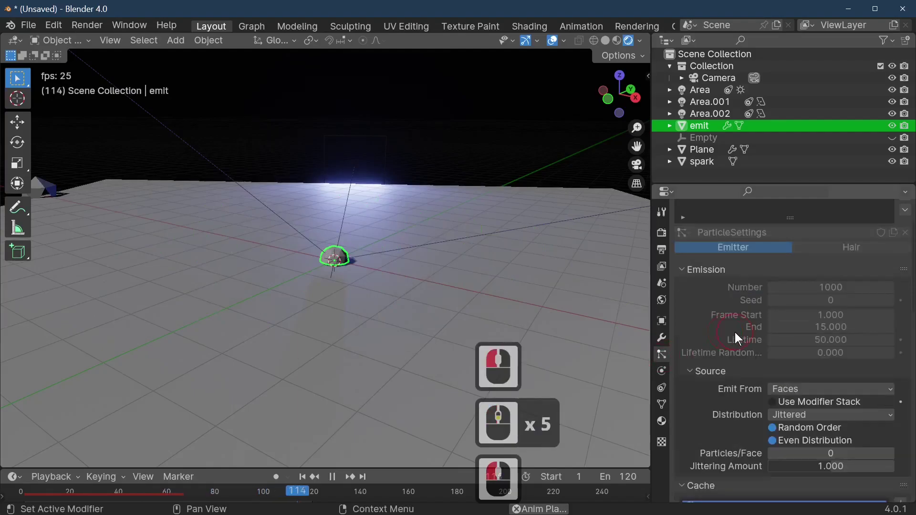
scroll(734, 333, "down", 10)
scroll(734, 333, "down", 10)
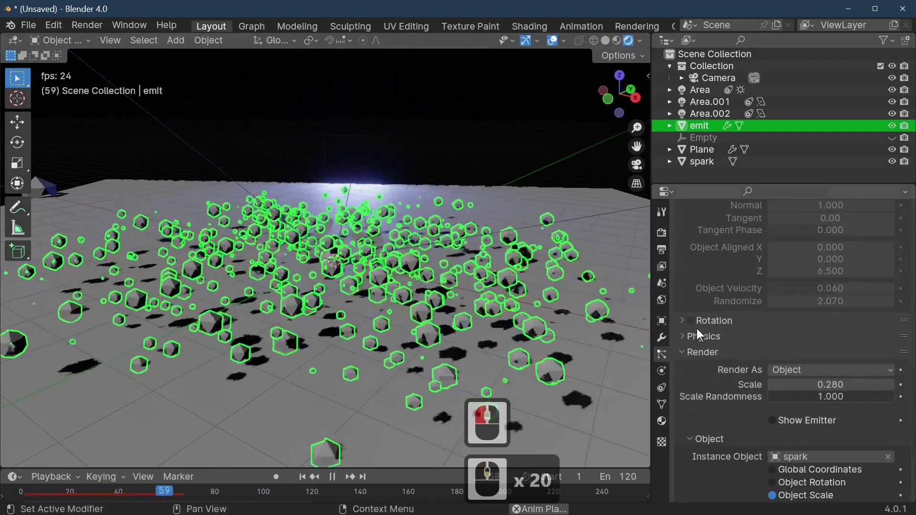
left_click(680, 322)
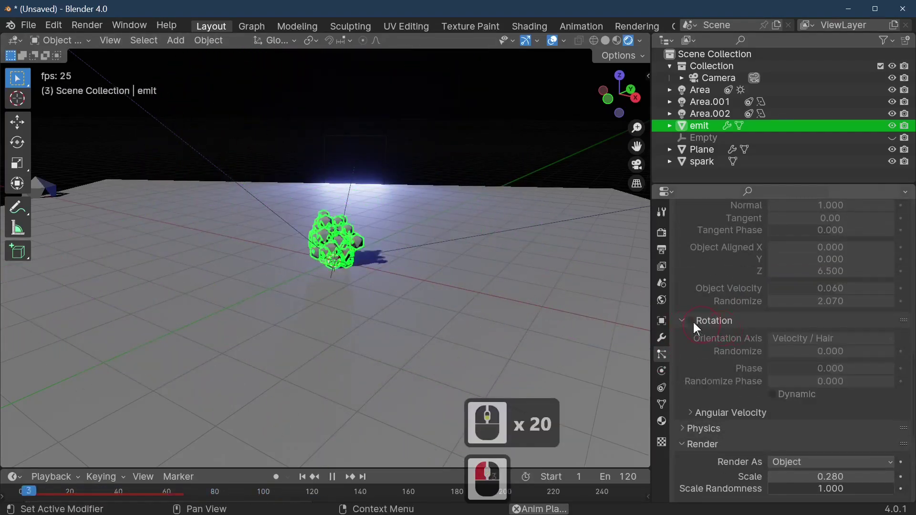
scroll(774, 358, "up", 6)
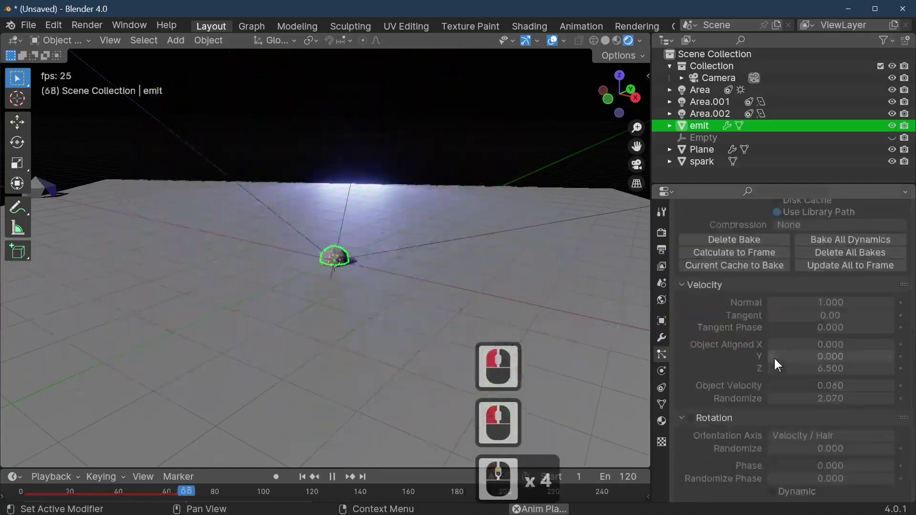
left_click(833, 300)
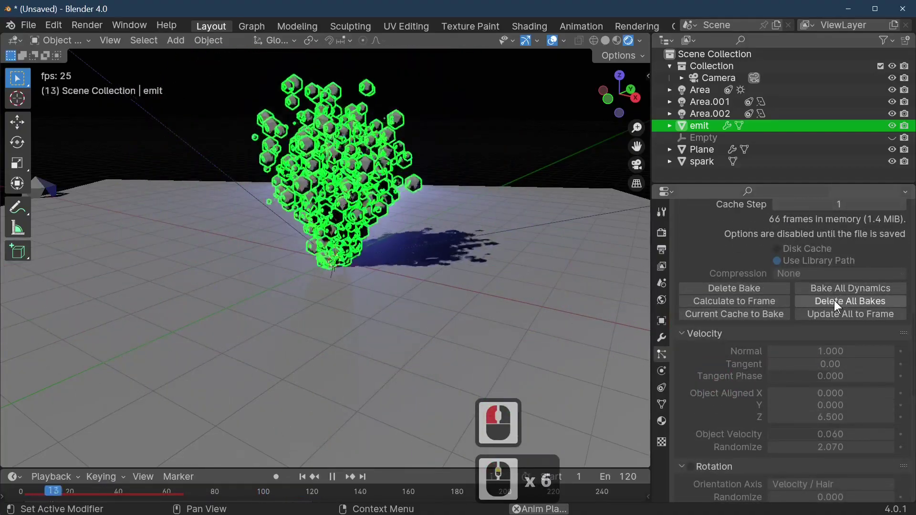
Step: Enable particle Rotation with the orientation Randomize at 0.763 and replay the burst to check it
scroll(754, 325, "down", 4)
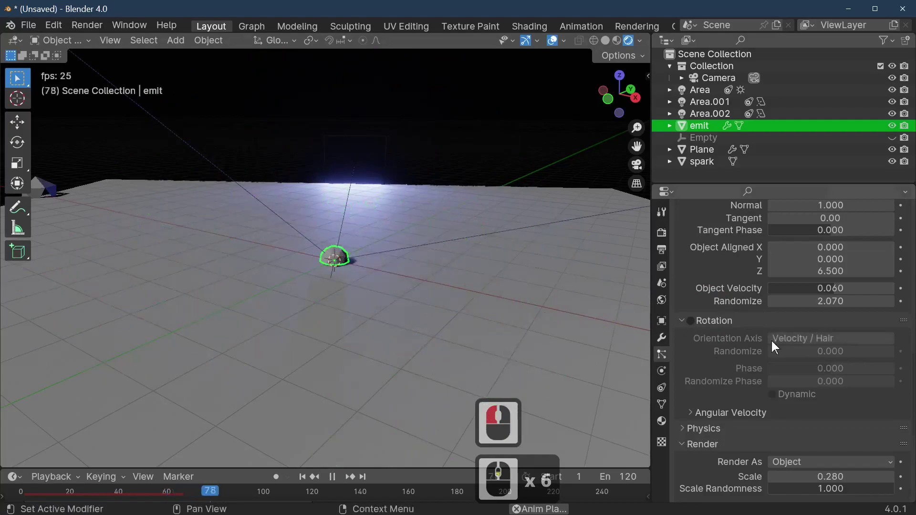
scroll(771, 341, "up", 2)
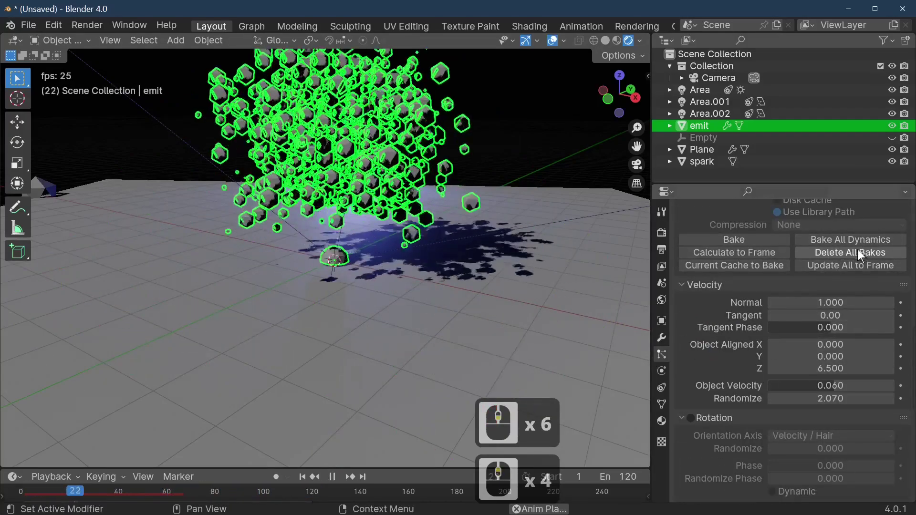
scroll(820, 286, "down", 2)
scroll(754, 334, "down", 1)
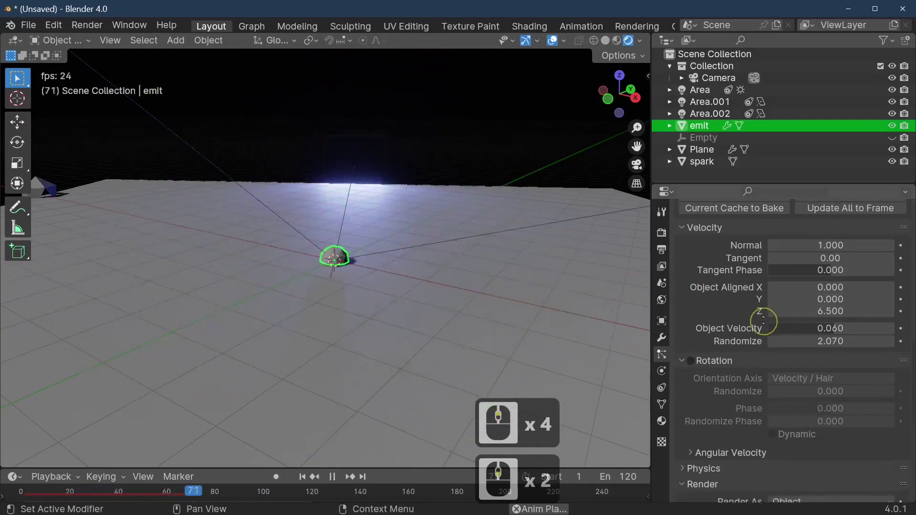
left_click(691, 356)
scroll(780, 355, "down", 4)
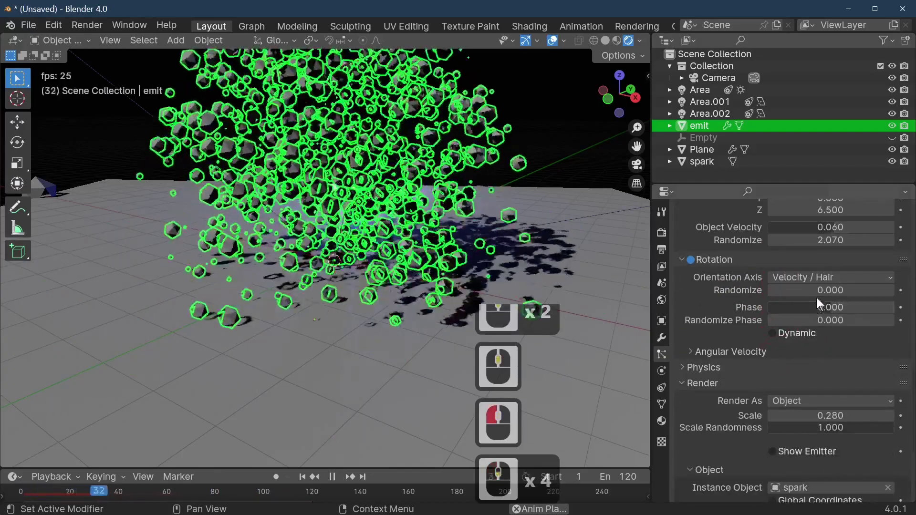
left_click_drag(817, 291, 885, 291)
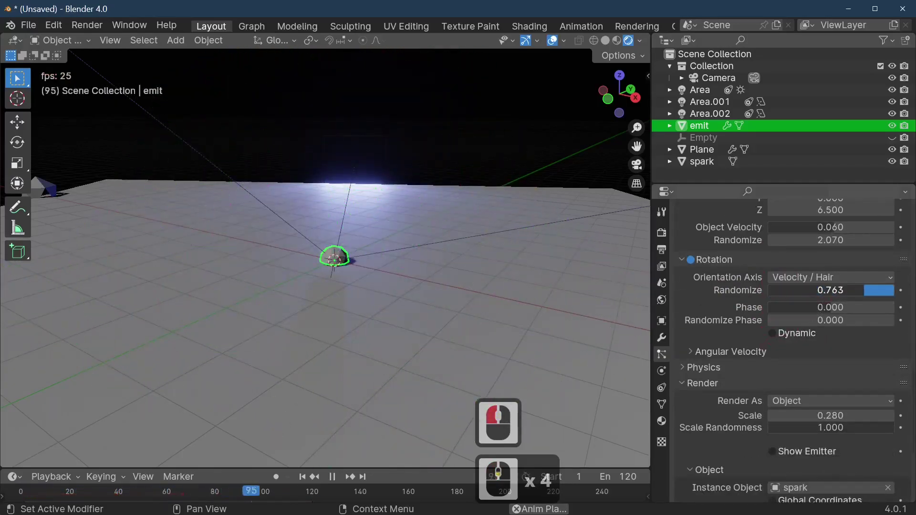
key("space")
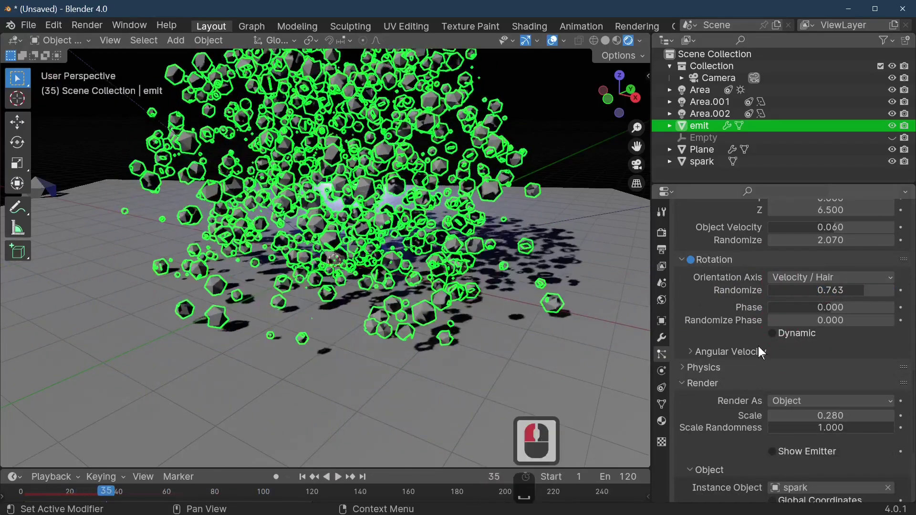
key("space")
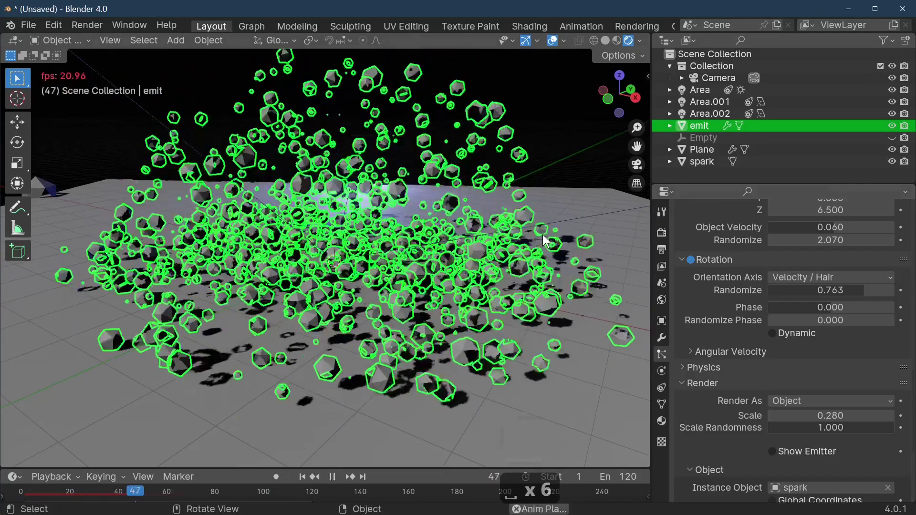
Step: Stop the playback, set the rotation Phase to 0.406 and Randomize Phase to 1.556, and try the Dynamic option
key("space")
mouse_move(825, 324)
left_mouse_down()
mouse_move(892, 319)
mouse_move(830, 310)
mouse_move(825, 334)
left_mouse_up()
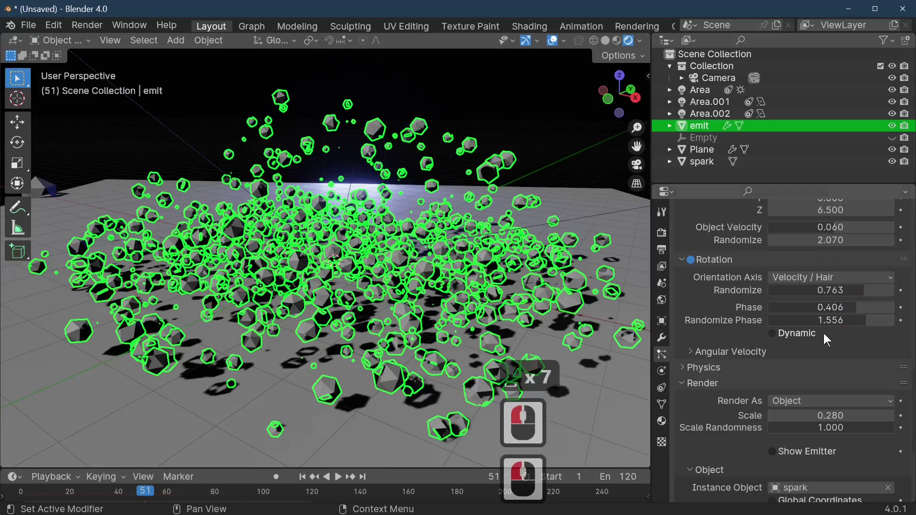
left_click(773, 334)
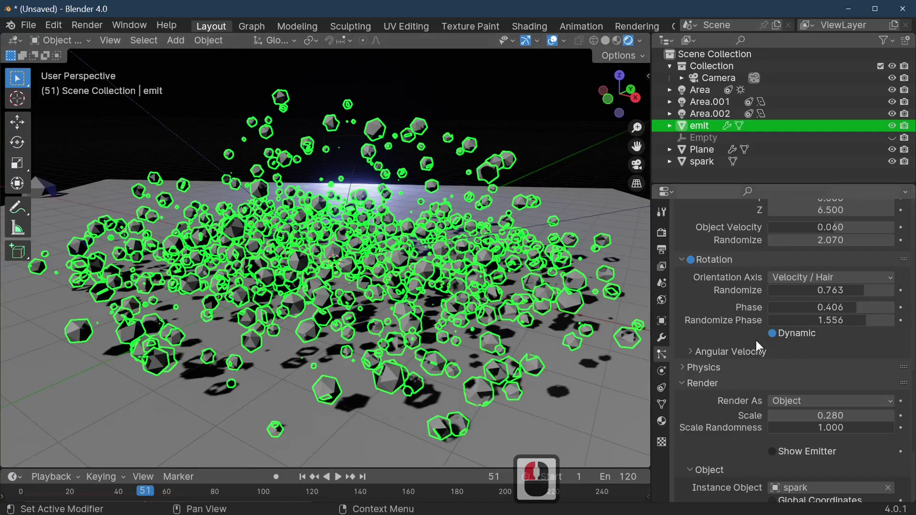
Step: Replay the burst, pause at frame 12, and step five frames forward and back to examine the particles' rotation
key("space")
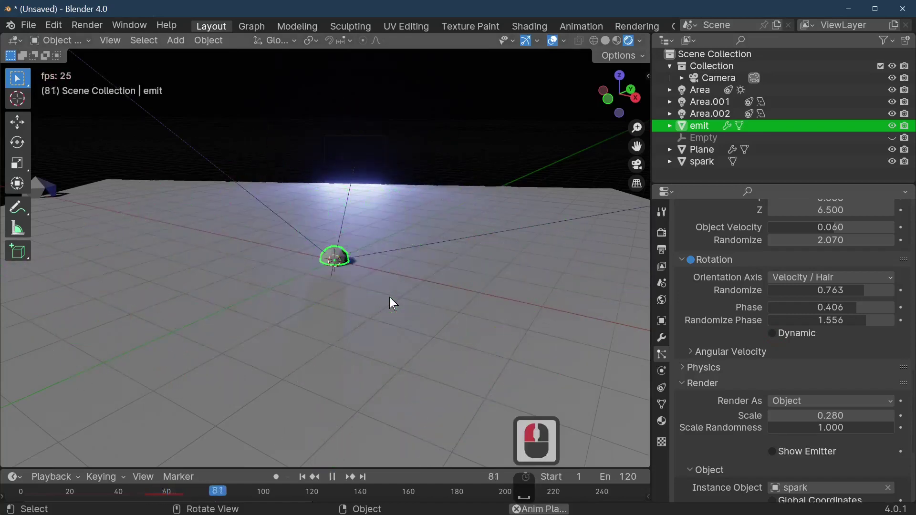
key("space")
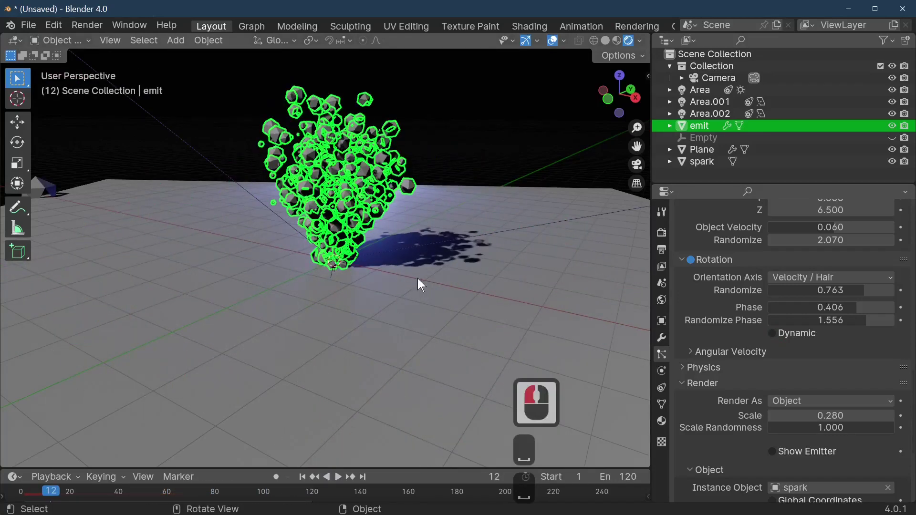
scroll(381, 126, "up", 5)
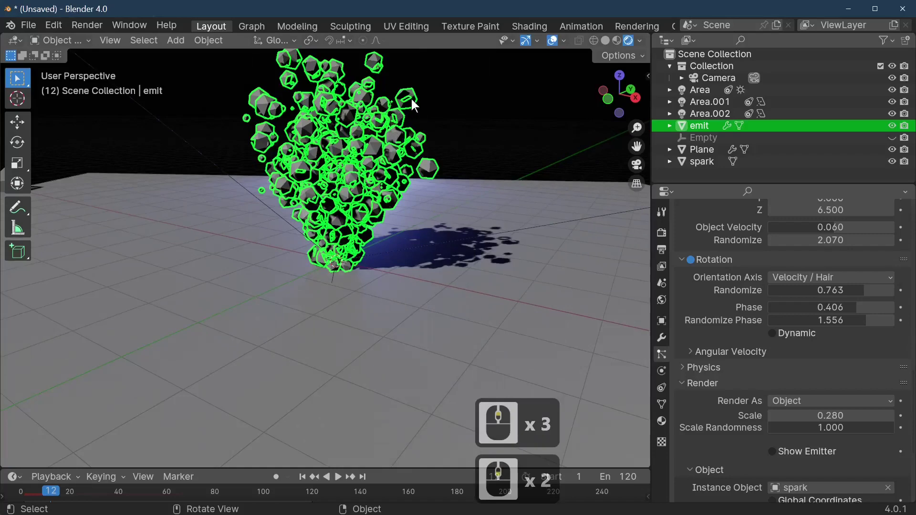
key("Right")
key("Right")
key("Right")
key("Right")
key("Right")
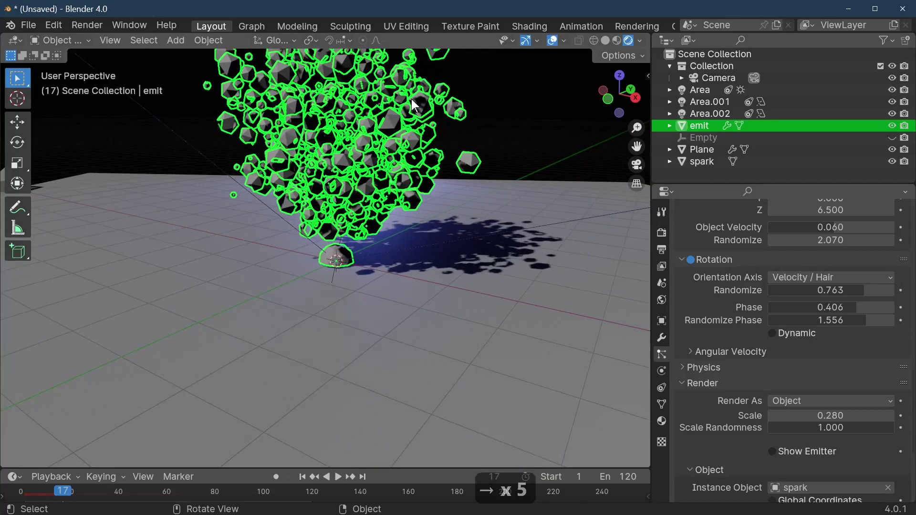
key("Left")
key("Left")
key("Left")
key("Left")
key("Left")
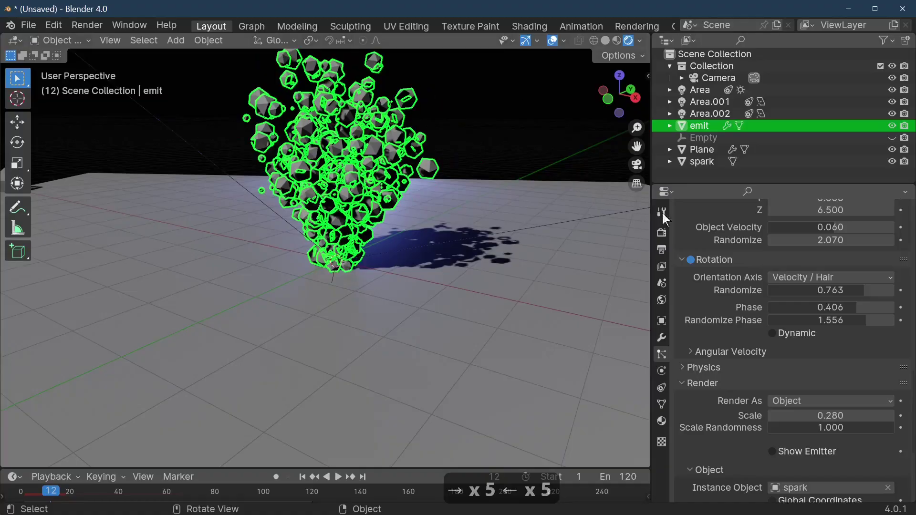
Step: Enable Dynamic rotation for the emit object's particles and play the animation to check their motion
left_click(773, 333)
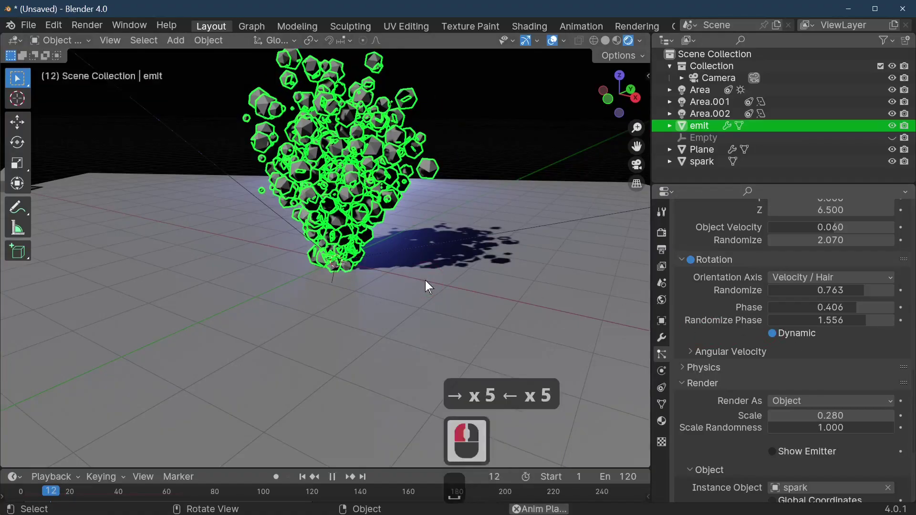
key("space")
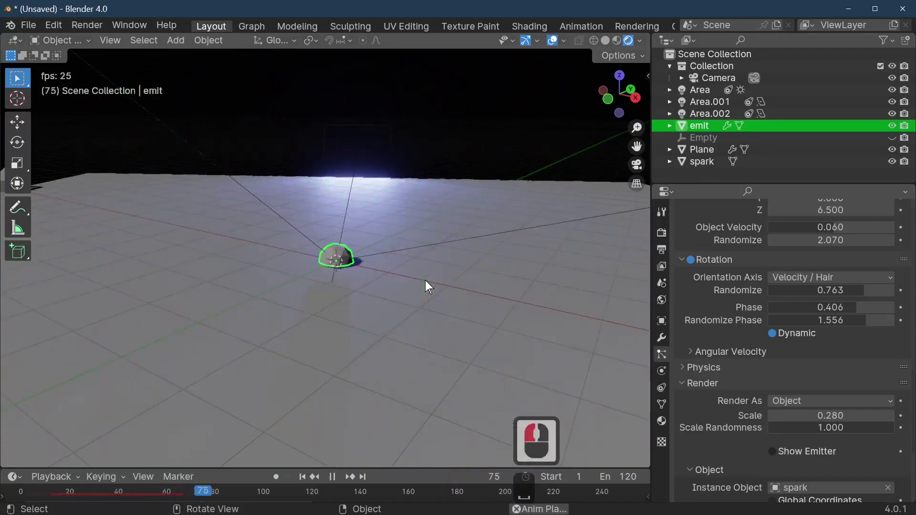
key("space")
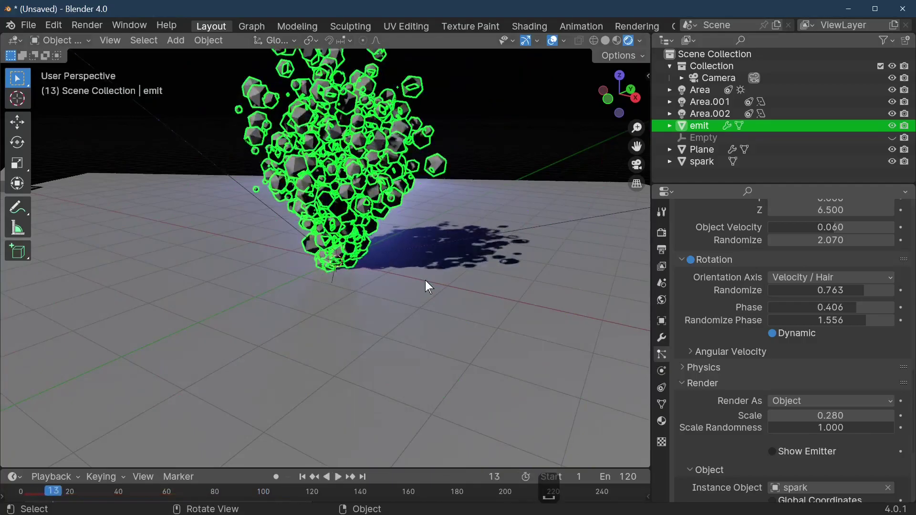
key("space")
key("space")
key("space")
key("space")
key("space")
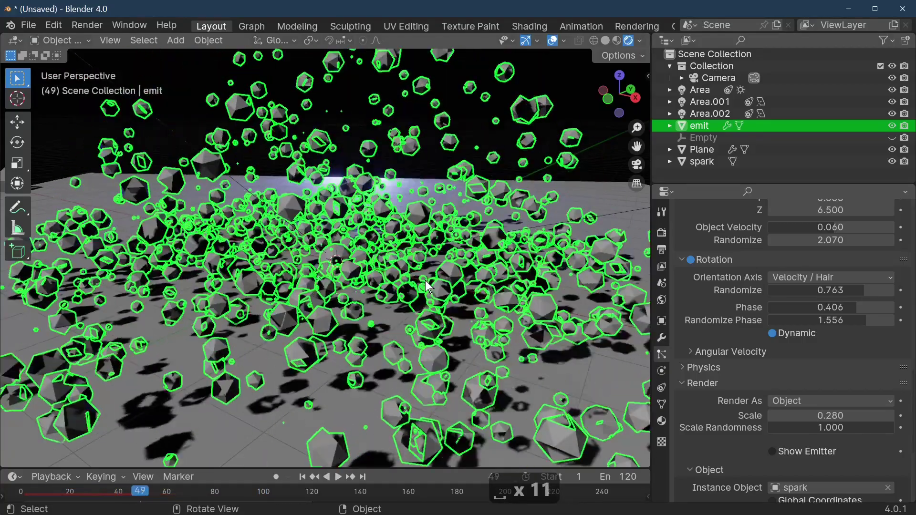
key("space")
key("space")
Step: Set the particle rotation's Randomize to 0.996 and Phase to 1.000, and preview the animation with the Plane selected instead
left_click_drag(882, 290, 893, 290)
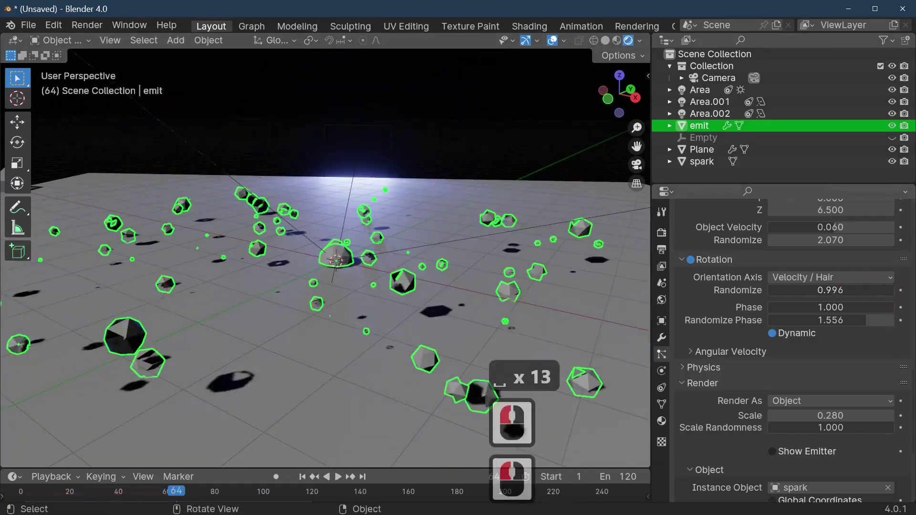
left_click(260, 329)
key("space")
key("space")
key("space")
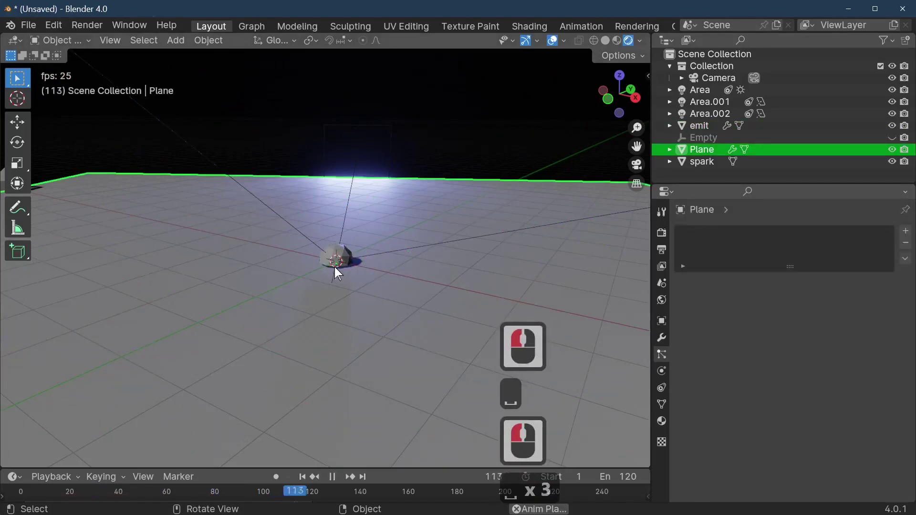
key("space")
key("space")
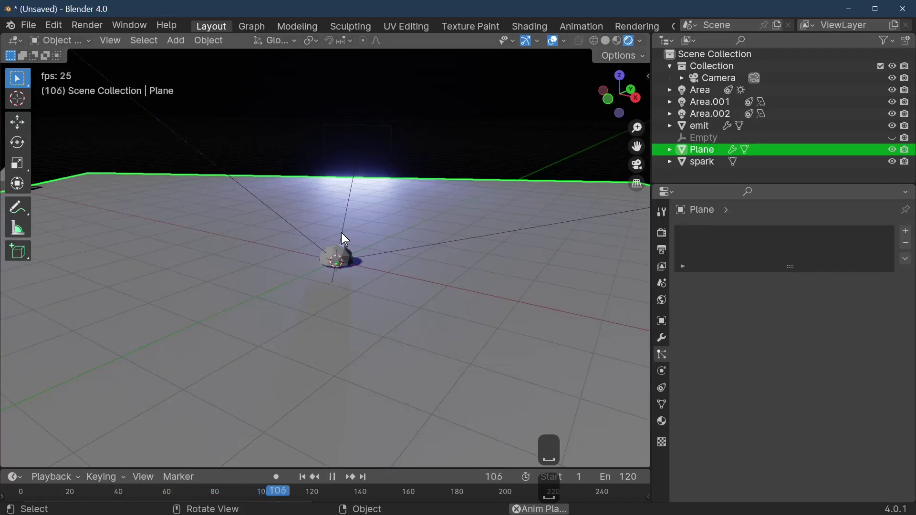
key("space")
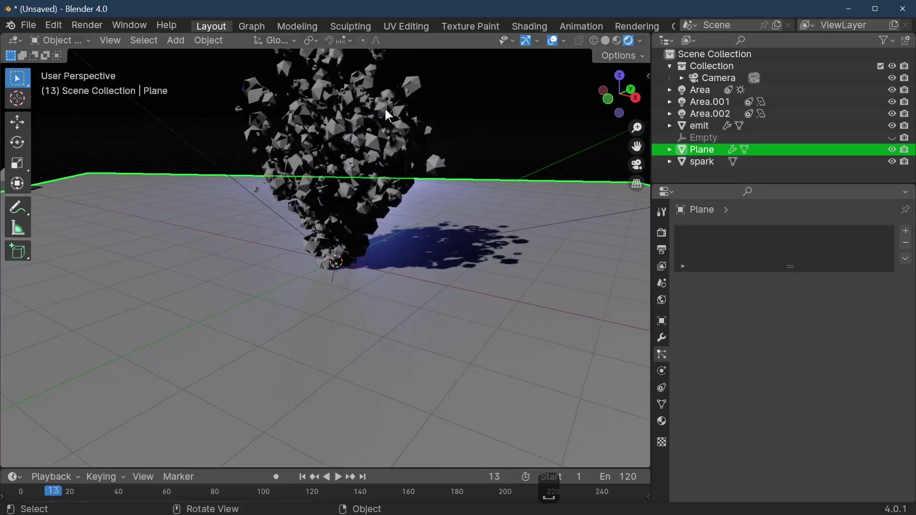
Step: Advance the animation frame by frame from frame 13 to 57, examining how the particles rotate and fall onto the plane
key("Right")
key("Right")
key("Right")
key("Right")
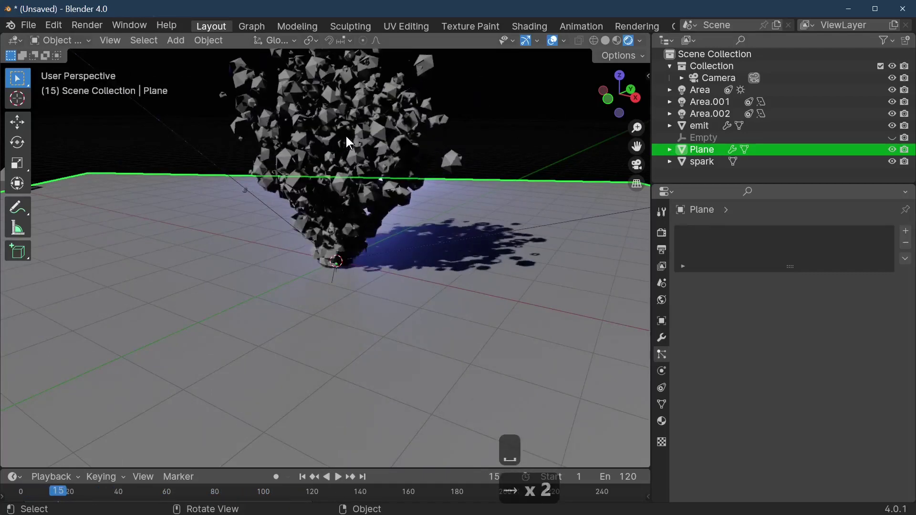
key("Right")
key("Right")
key("Right")
key("Right")
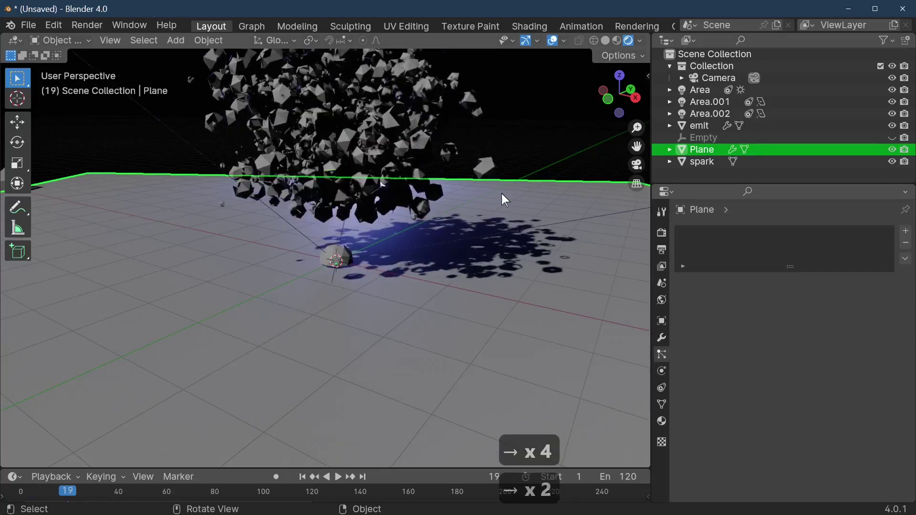
key("Right")
key("Right")
key("Right")
key("Right")
key("Right")
key("Right")
key("Right")
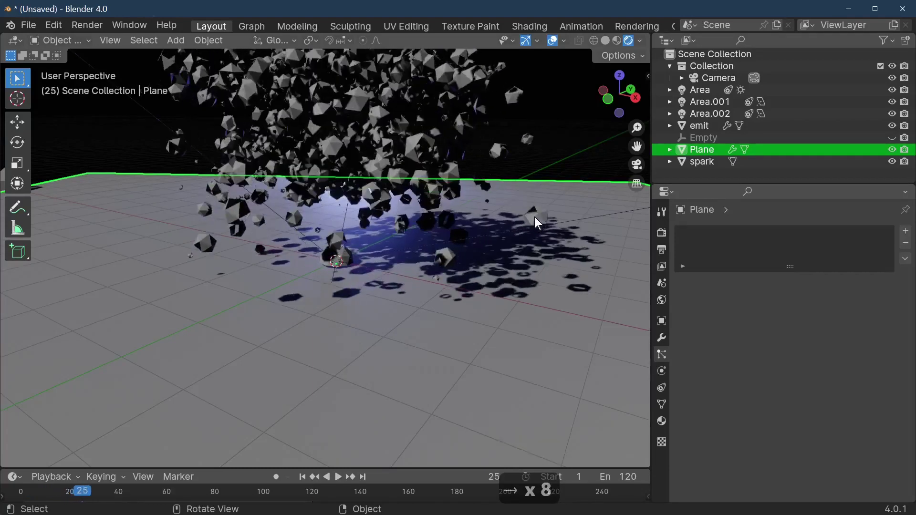
key("Right")
key("Right")
key("Right")
key("Right")
key("Right")
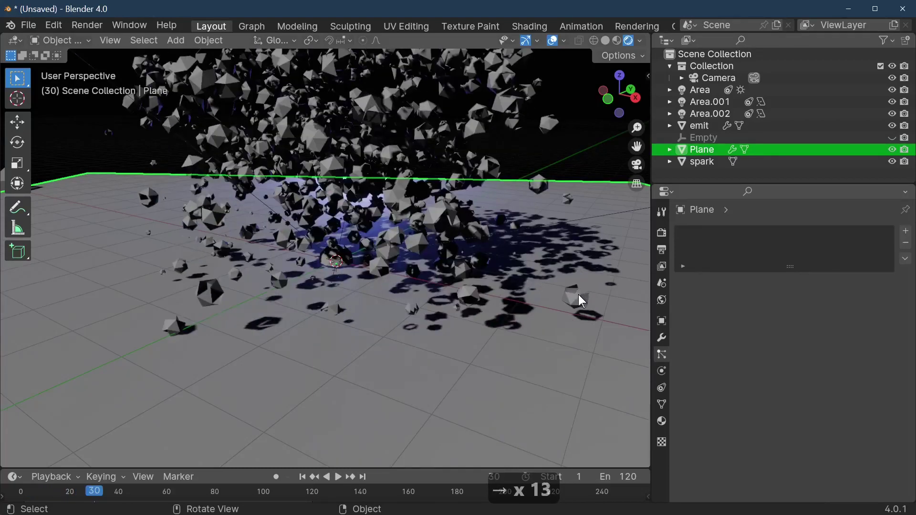
key("Right")
key("Right")
key("Right")
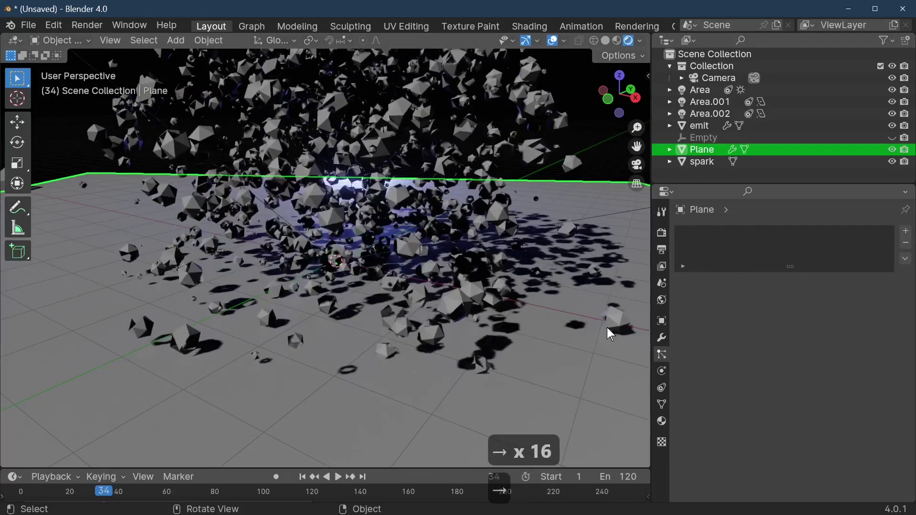
key("Right")
key("Right")
key("Right")
key("Right")
key("Right")
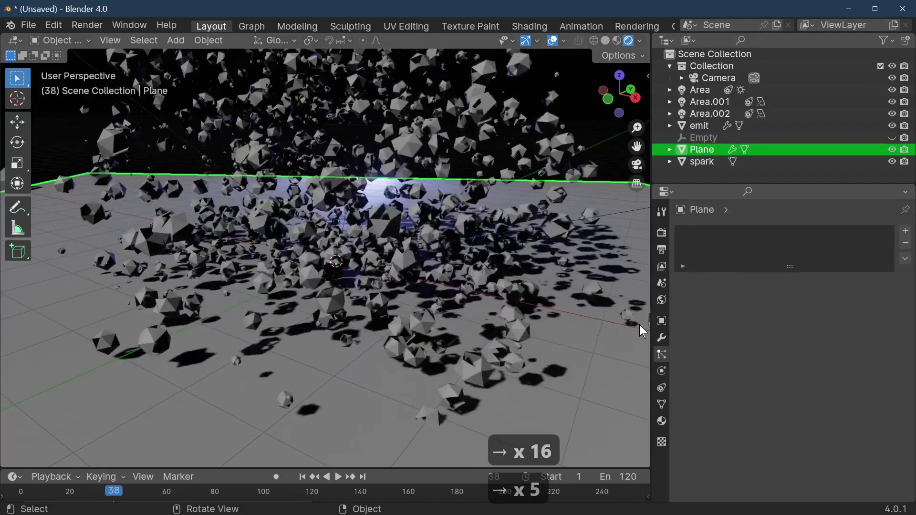
key("Right")
key("Right")
key("Right")
key("Right")
key("Right")
key("Right")
key("Right")
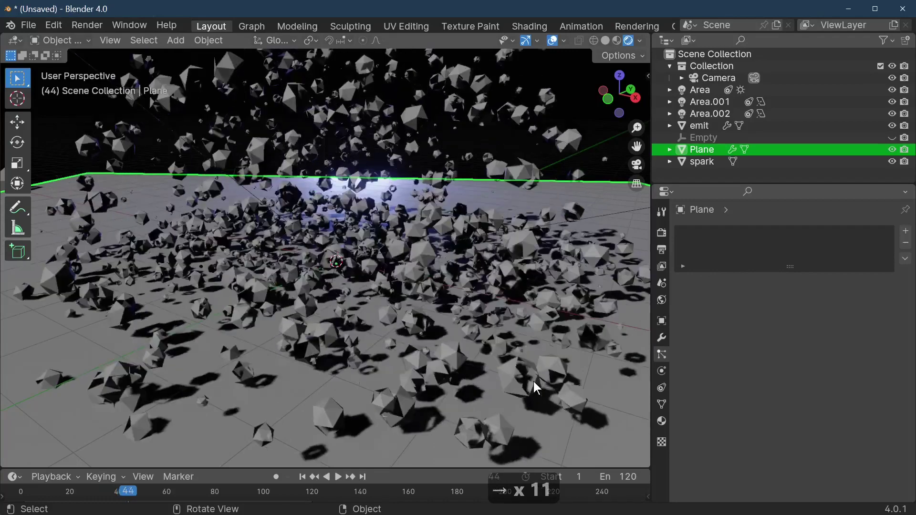
key("Right")
key("Right")
key("Right")
key("Right")
key("Right")
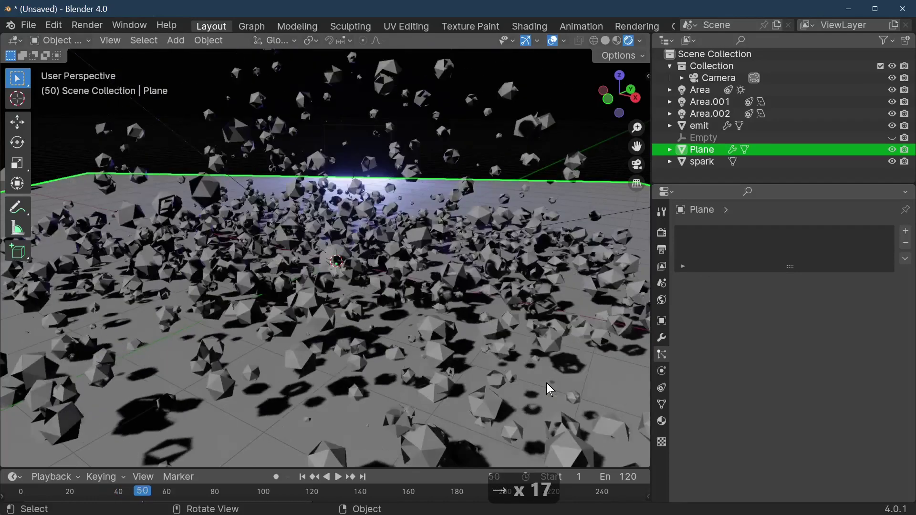
key("Right")
key("Right")
key("Right")
key("Right")
key("Right")
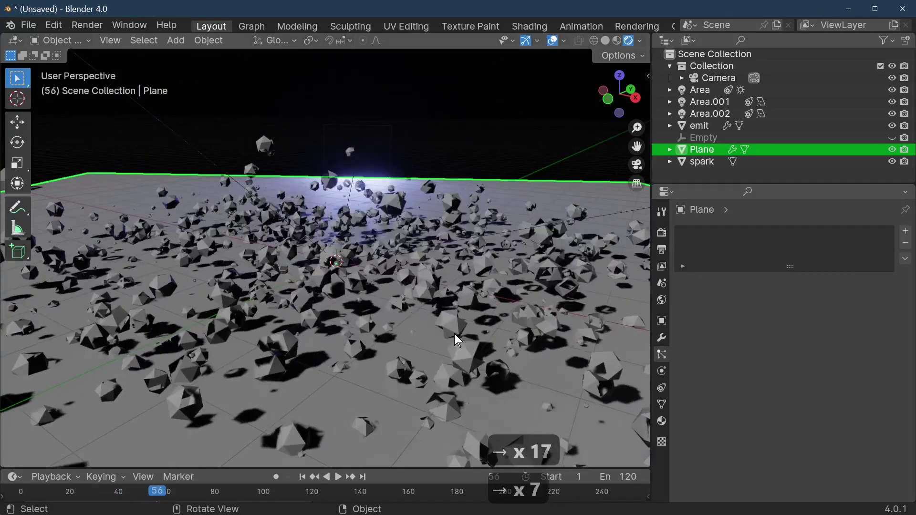
Step: Select the emit object, review its particle emission settings and play the animation again
left_click(335, 261)
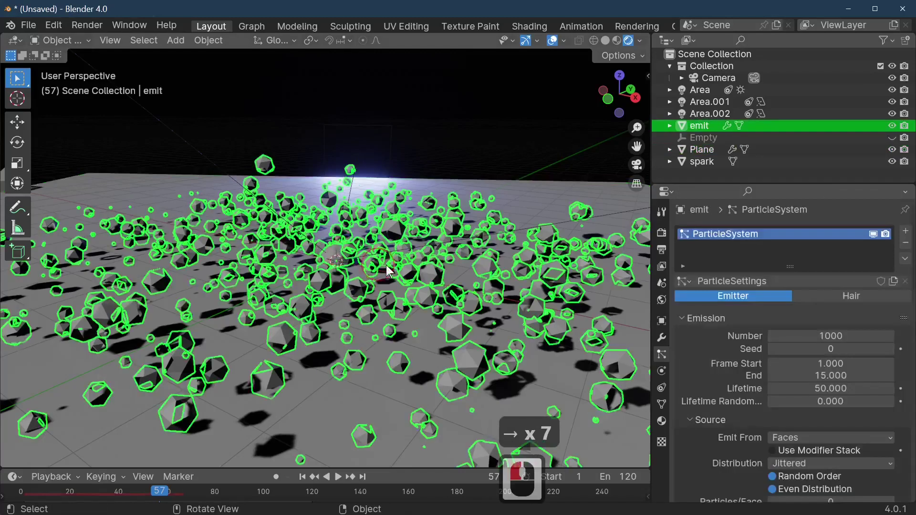
scroll(785, 371, "down", 5)
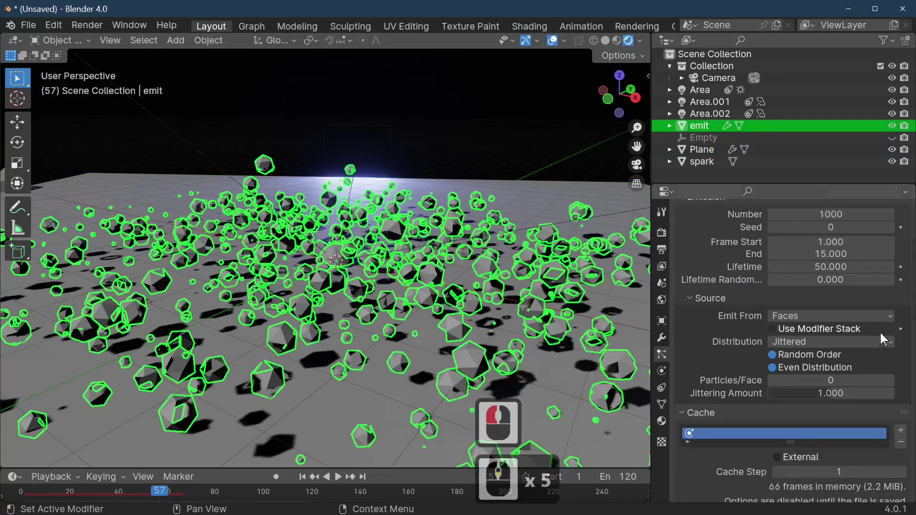
scroll(880, 333, "up", 3)
key("space")
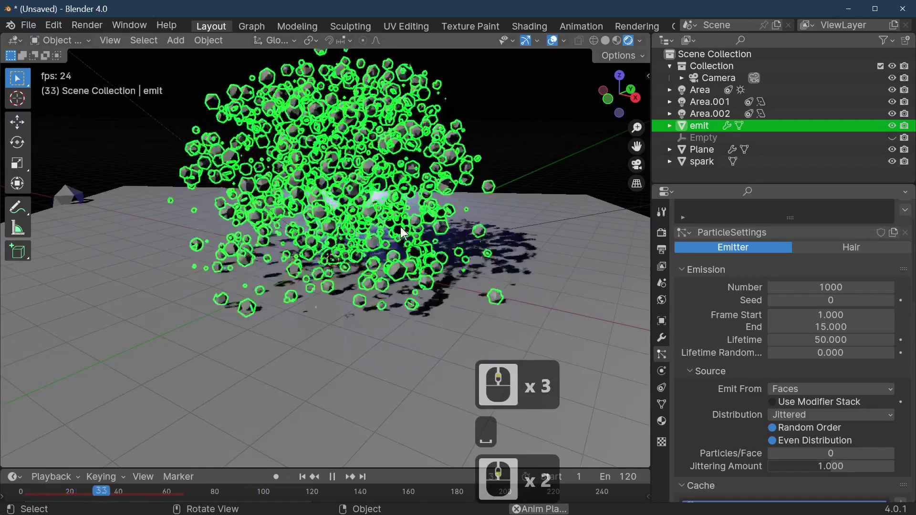
key("space")
Step: Give the spark object a new material and set its Metallic value to 0.593
left_click(71, 200)
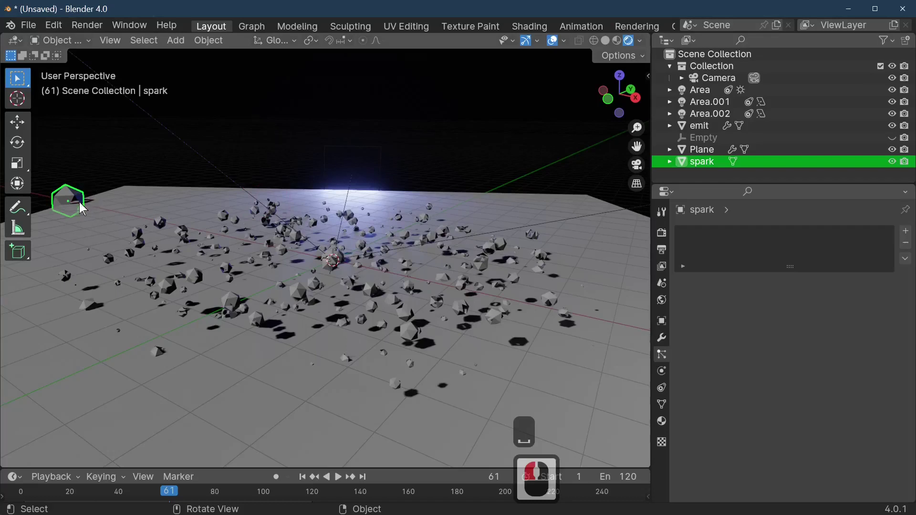
left_click(661, 421)
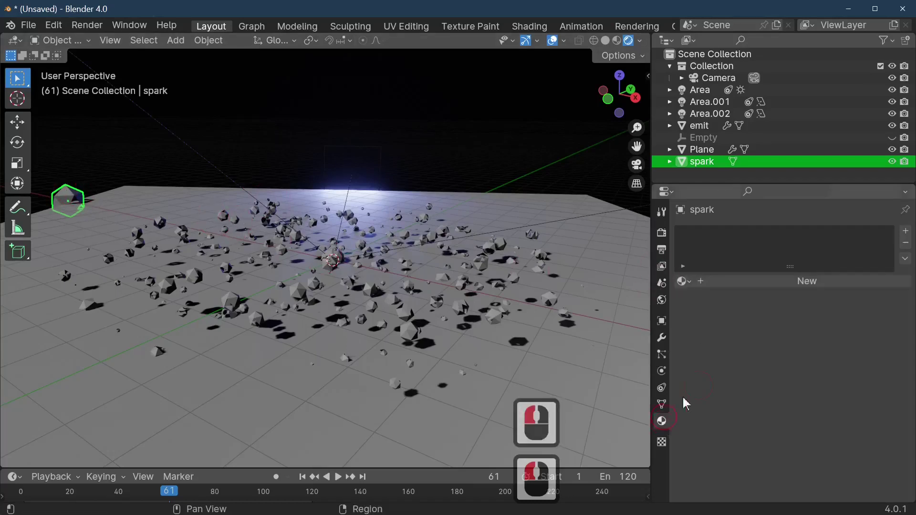
left_click(803, 280)
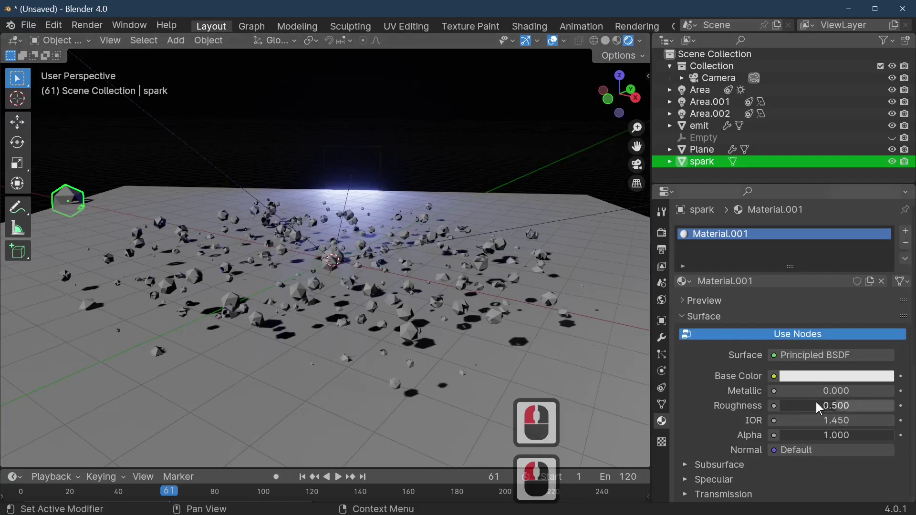
left_click_drag(807, 388, 844, 391)
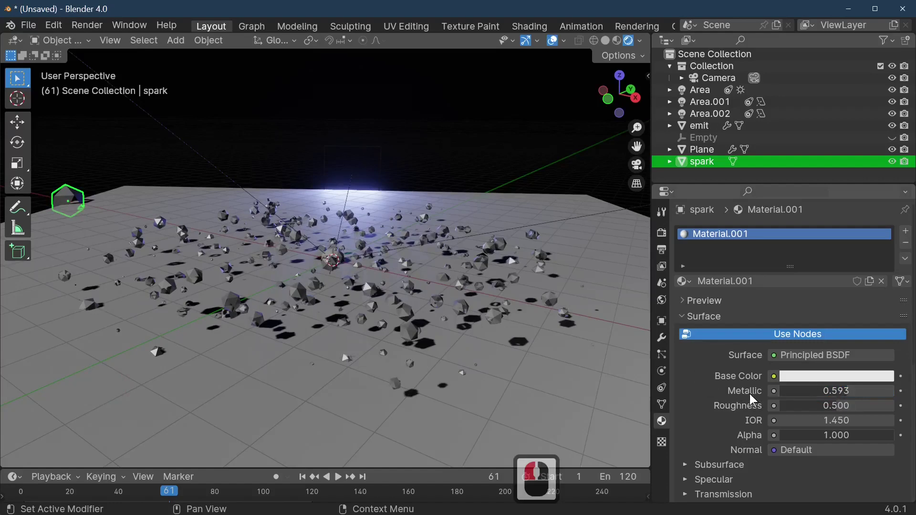
Step: Play the animation several times to examine the metallic particles, and stop at frame 56
key("space")
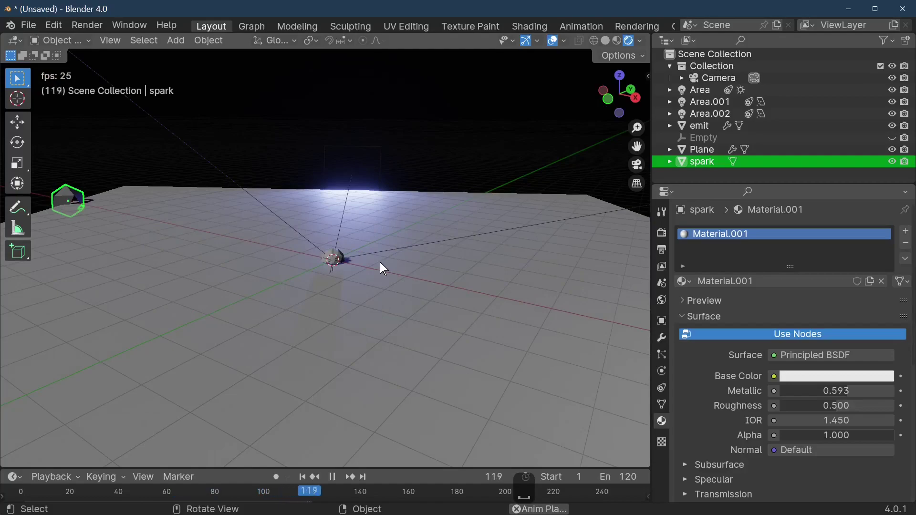
key("space")
key("space")
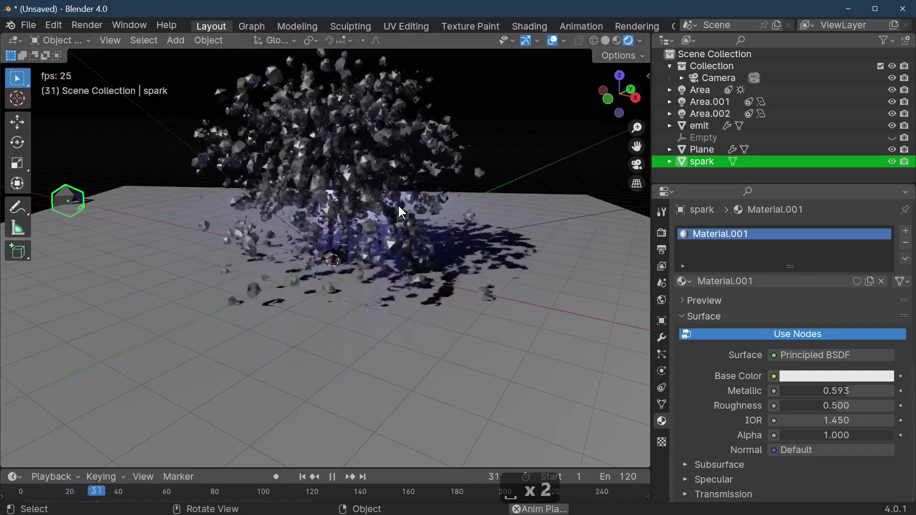
key("space")
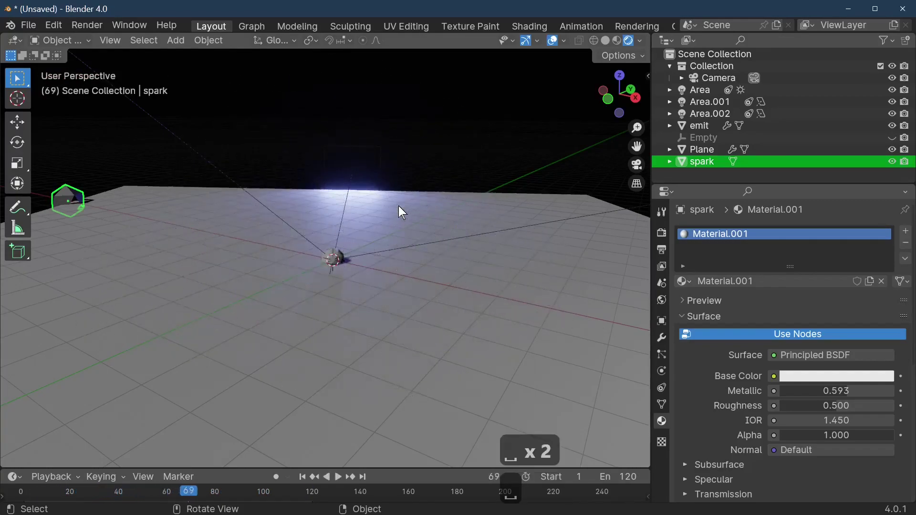
key("space")
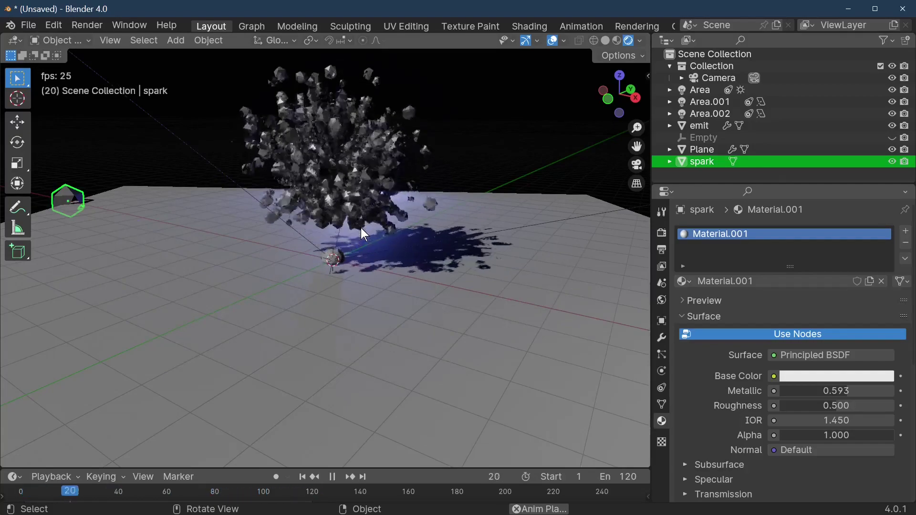
key("space")
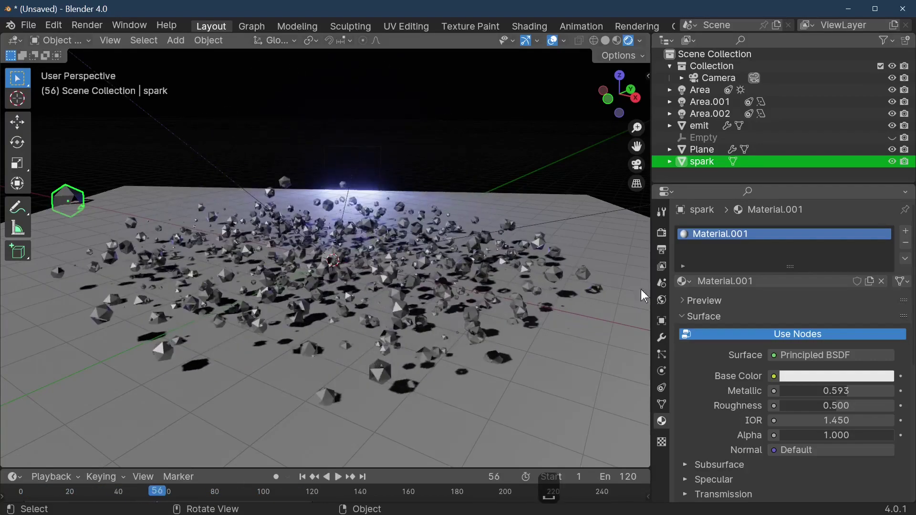
Step: Switch to the Shading workspace, bring the spark material's nodes into view and show the viewport in Rendered mode
left_click(551, 29)
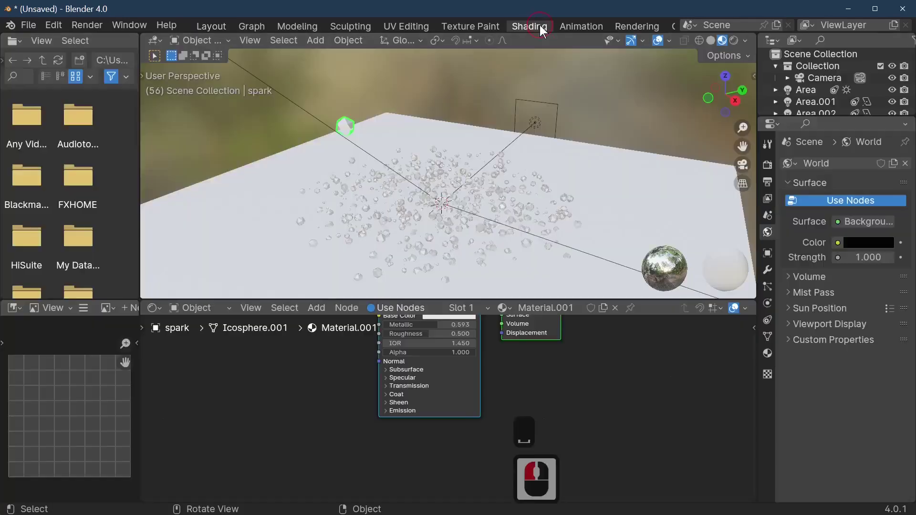
mouse_move(532, 389)
middle_mouse_down()
mouse_move(670, 441)
mouse_move(695, 440)
middle_mouse_up()
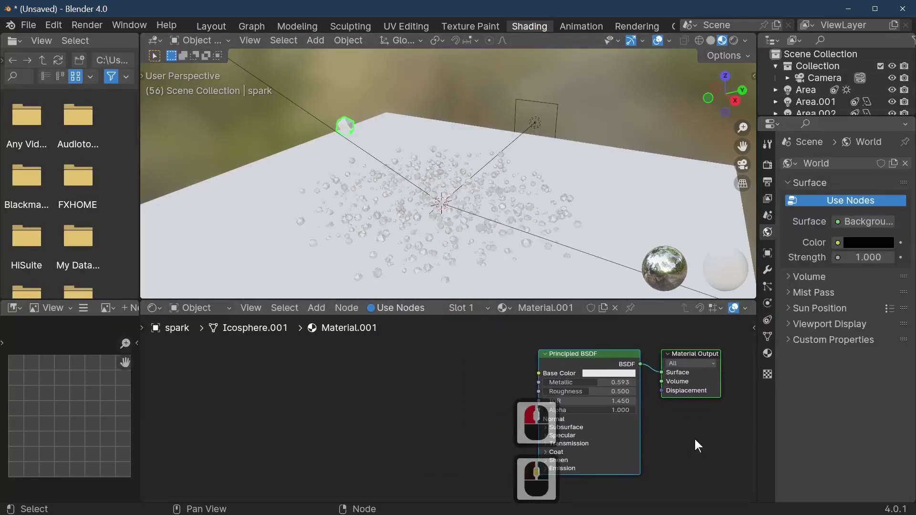
left_click(733, 40)
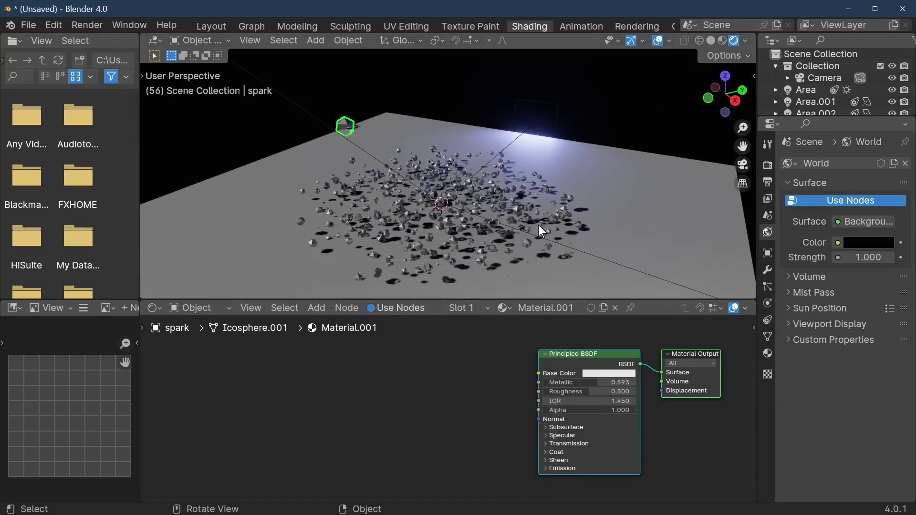
Step: Change the render engine to Cycles and set its device to CPU
left_click(766, 167)
left_click(865, 163)
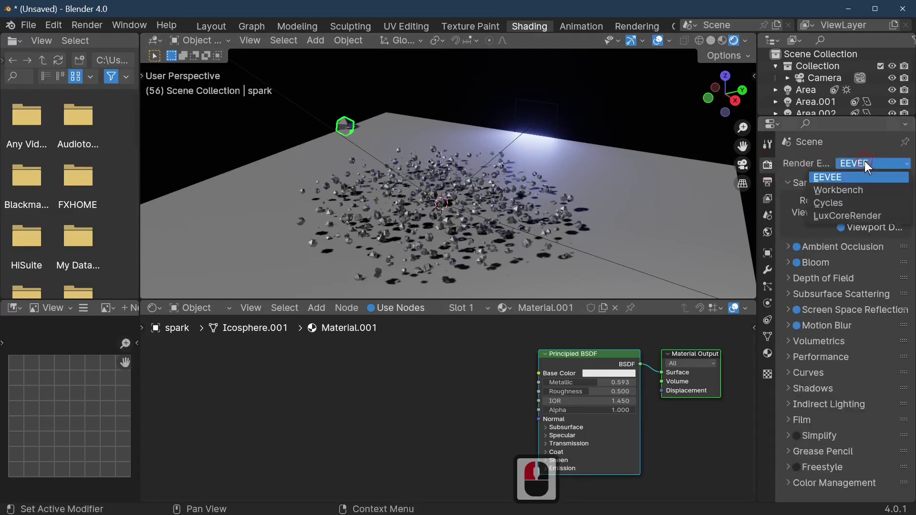
left_click(838, 203)
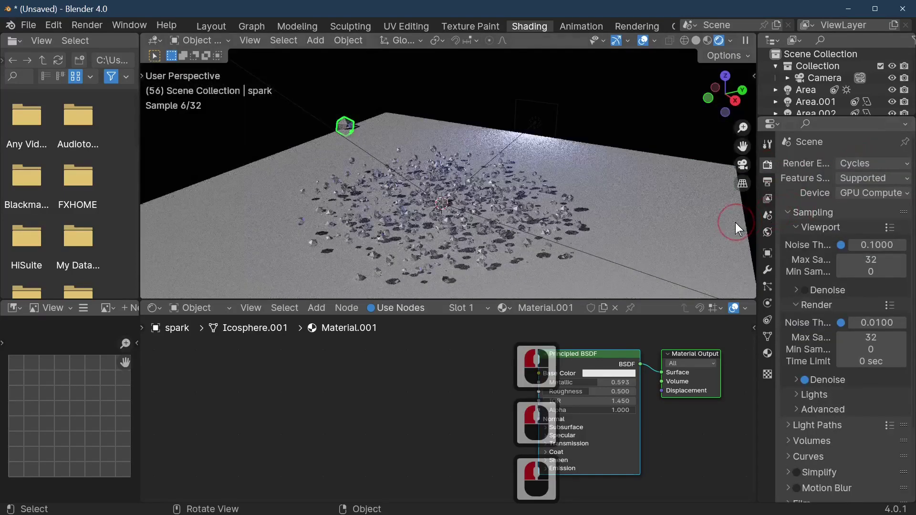
left_click(857, 190)
left_click(851, 207)
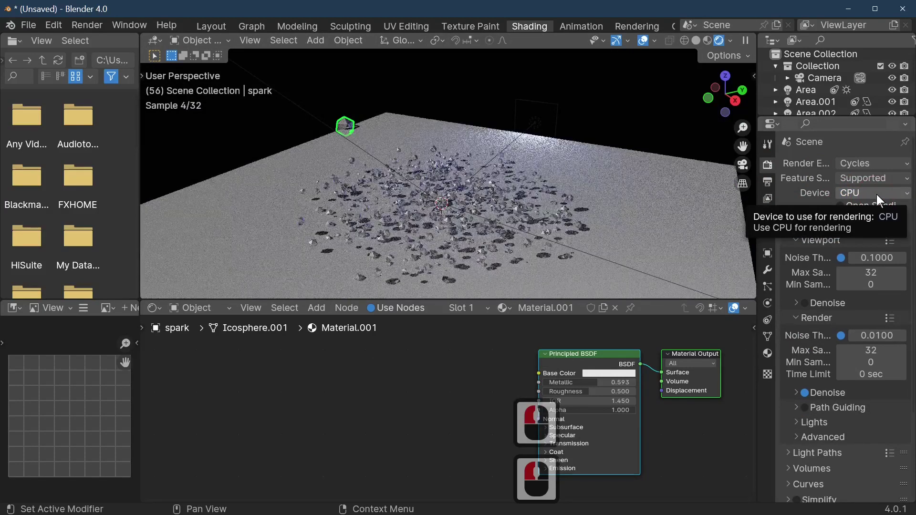
Step: Set the Cycles device to GPU Compute and play the animation up to frame 73
left_click(877, 195)
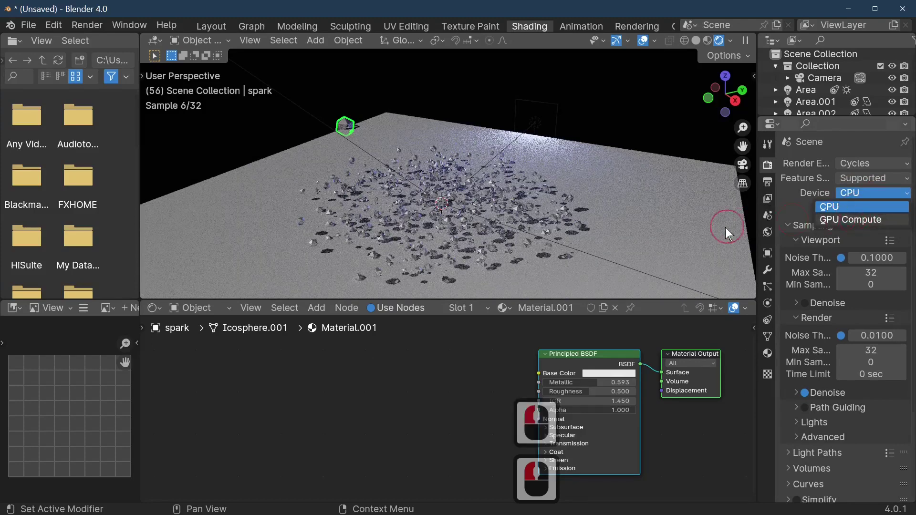
left_click(850, 219)
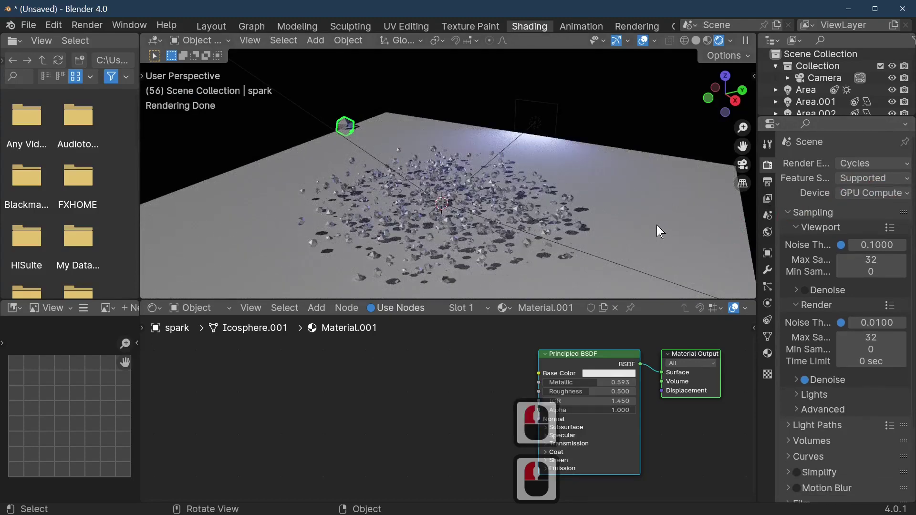
key("space")
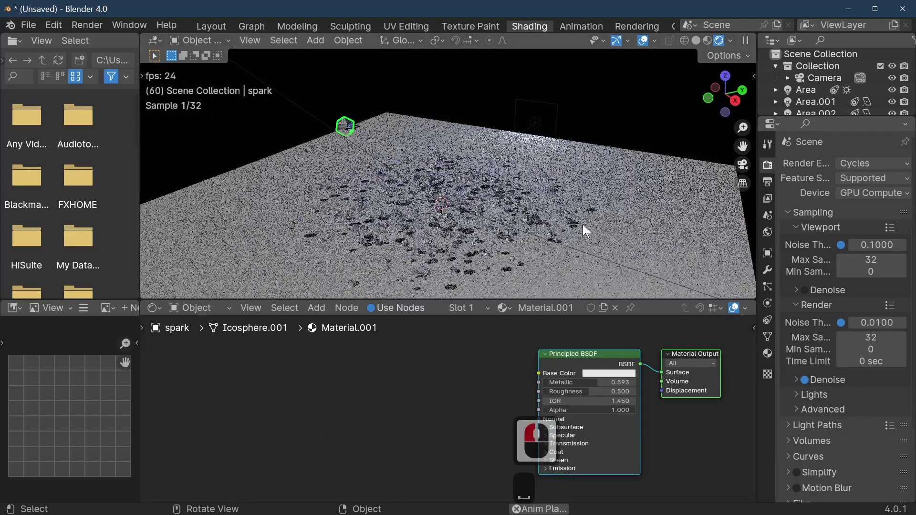
key("space")
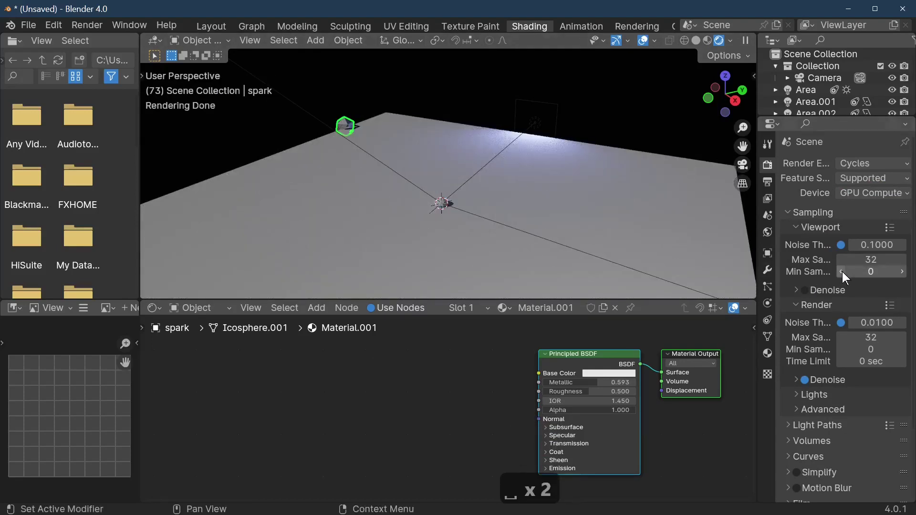
Step: Enable viewport denoising and set its denoiser to OptiX
left_click(805, 290)
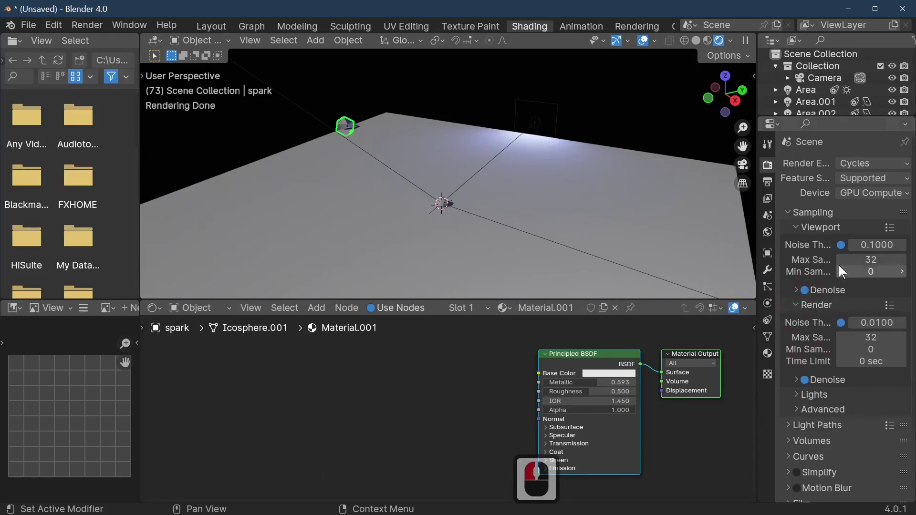
left_click(795, 289)
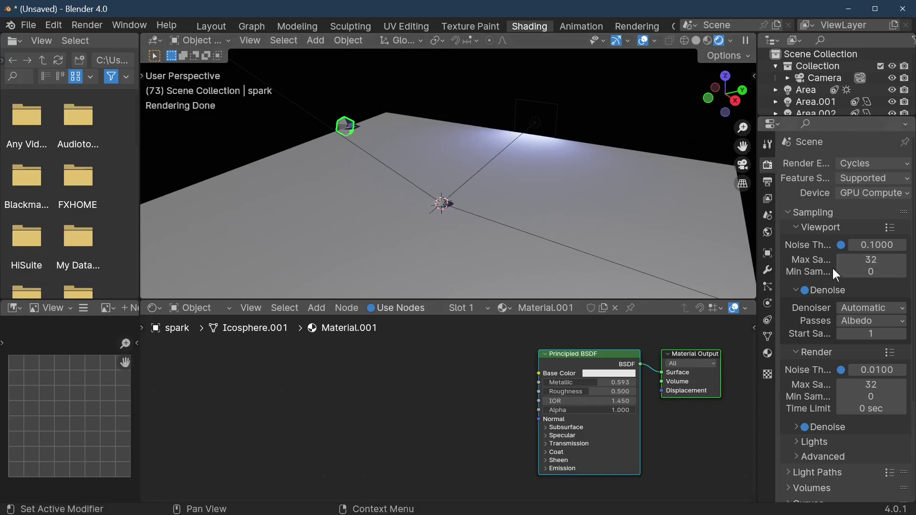
left_click(876, 306)
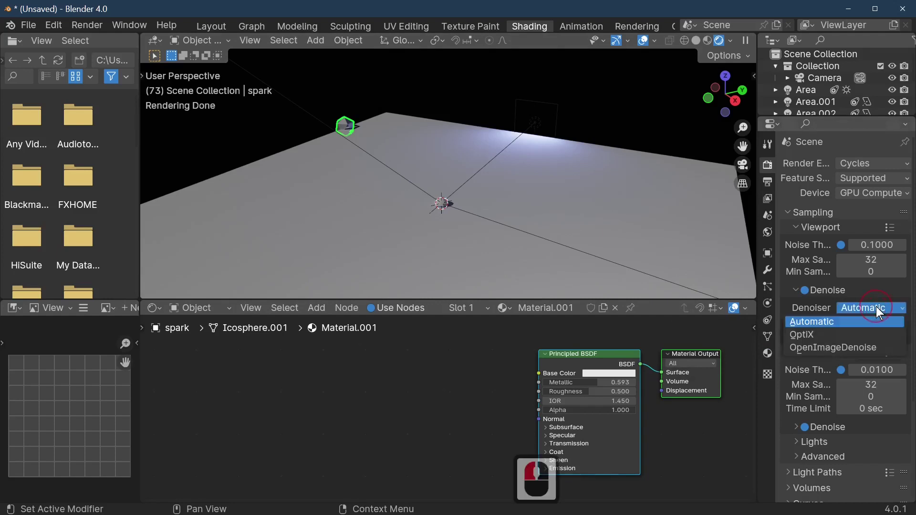
left_click(800, 334)
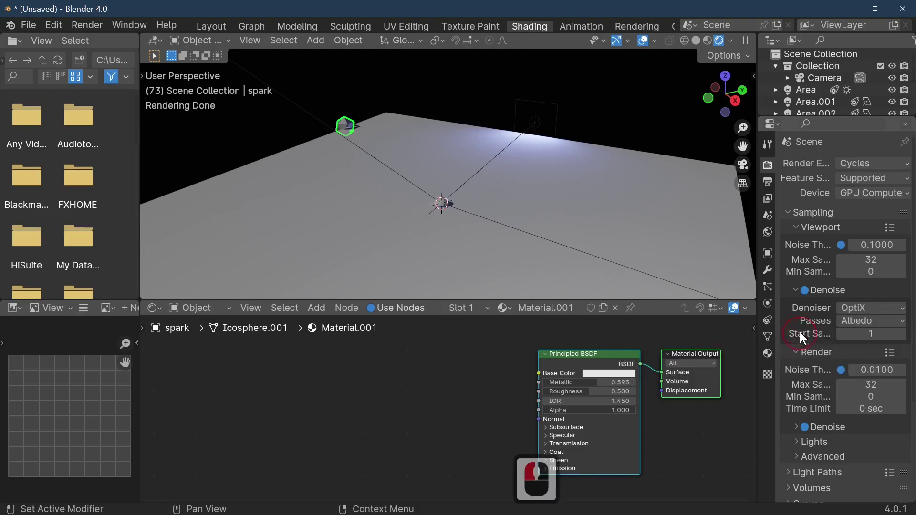
Step: Expand the final render's denoise settings and set the denoiser to OptiX
left_click(799, 427)
scroll(854, 420, "down", 3)
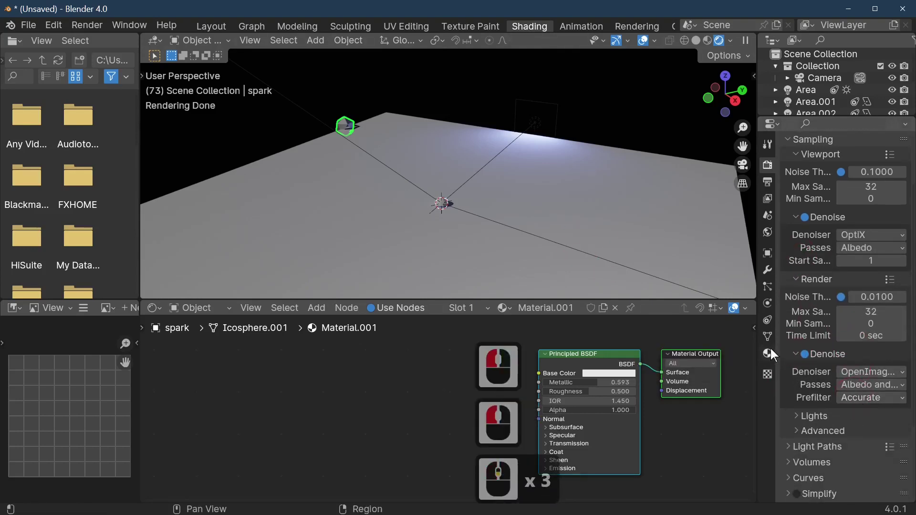
left_click(868, 371)
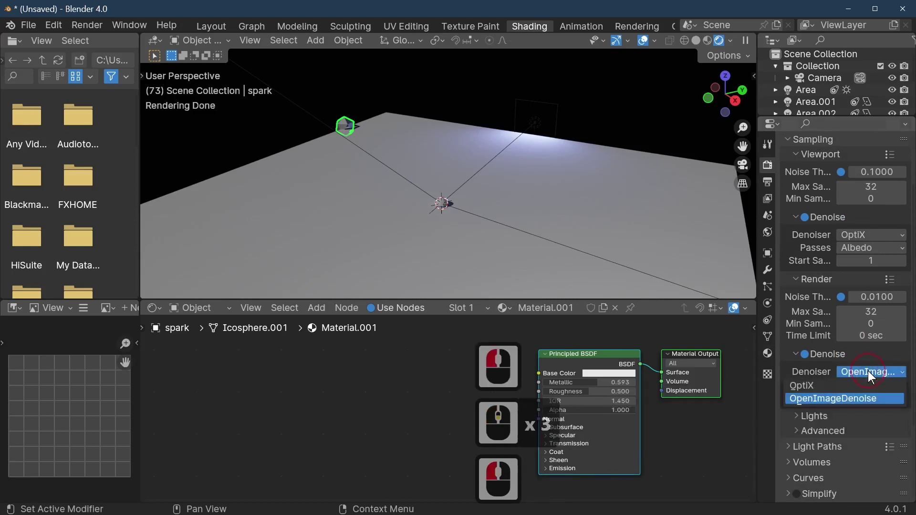
left_click(808, 385)
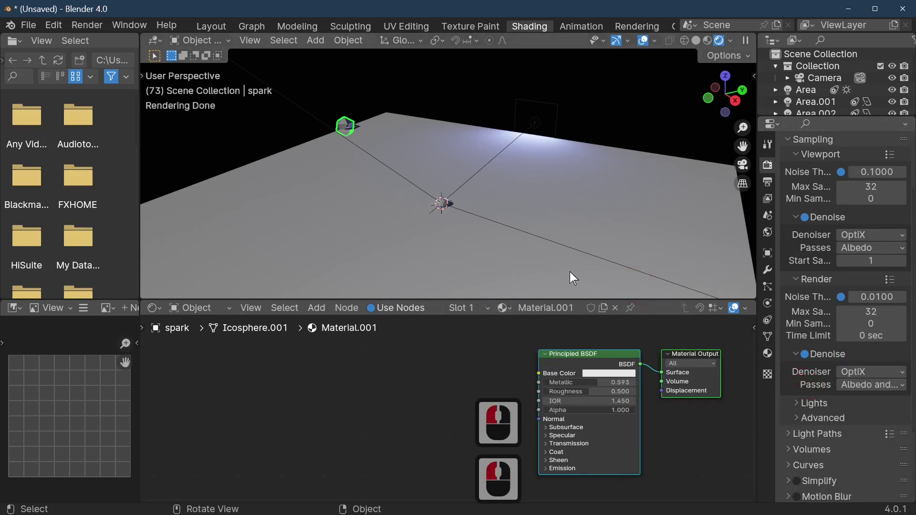
Step: Play the denoised animation to examine the particles, widen the properties editor, and stop at frame 33
key("space")
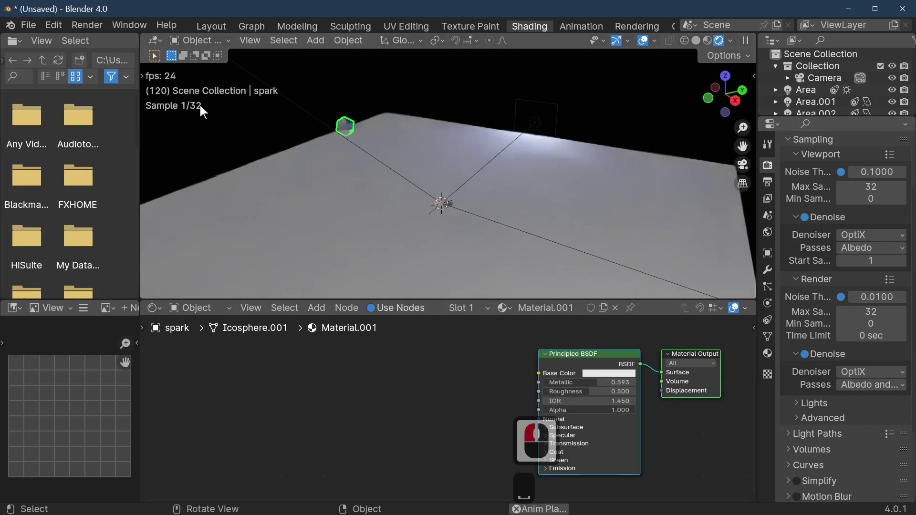
key("space")
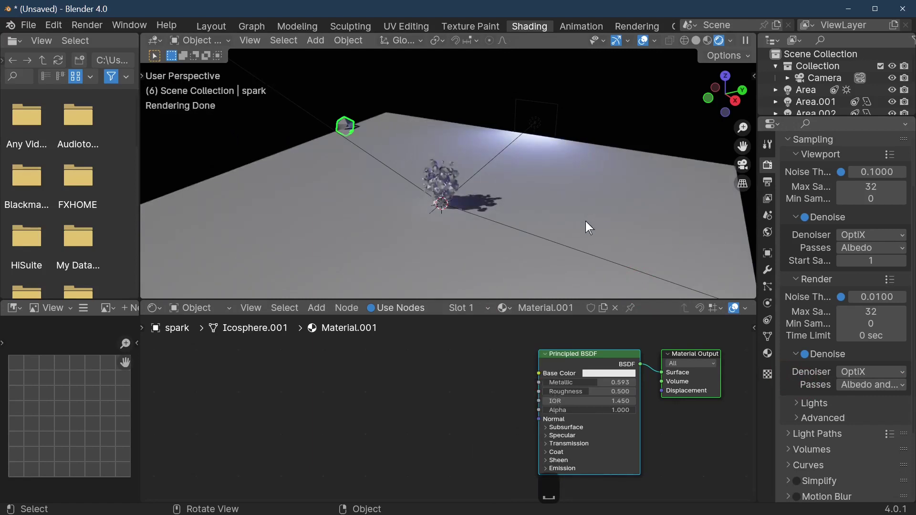
scroll(586, 221, "up", 3)
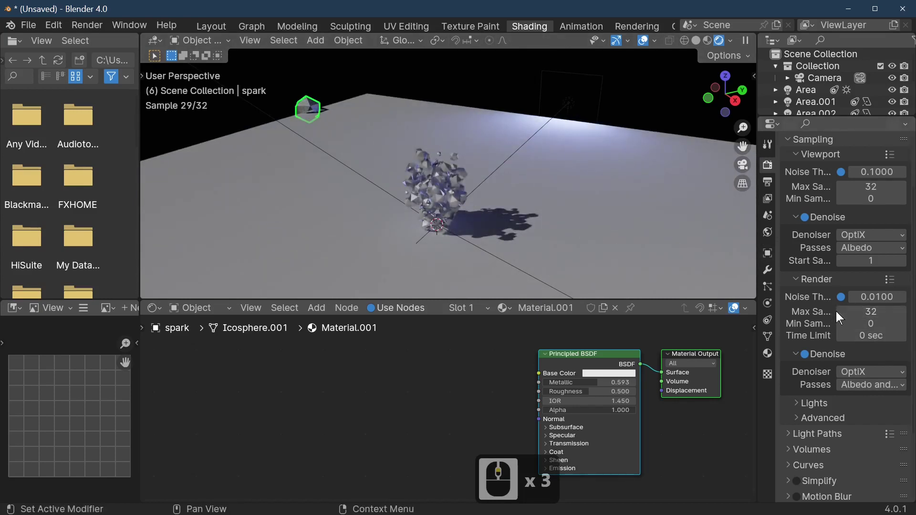
left_click_drag(758, 317, 704, 316)
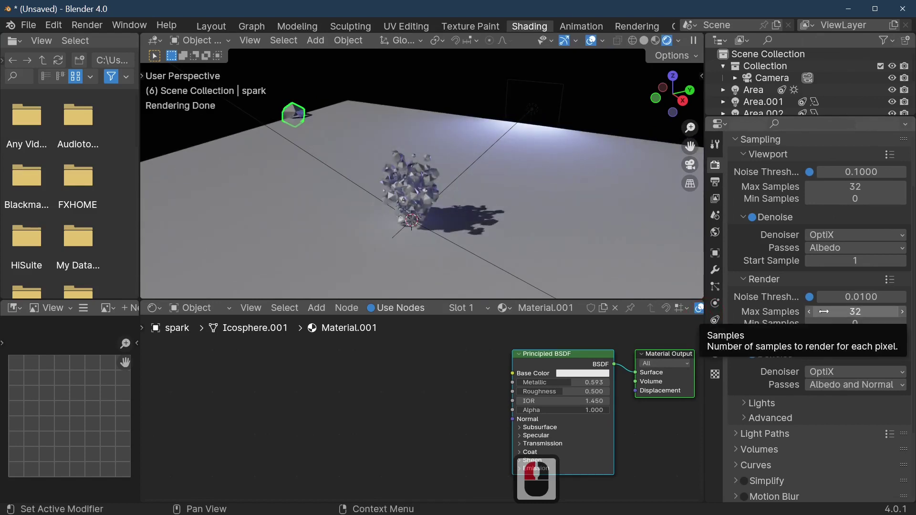
key("space")
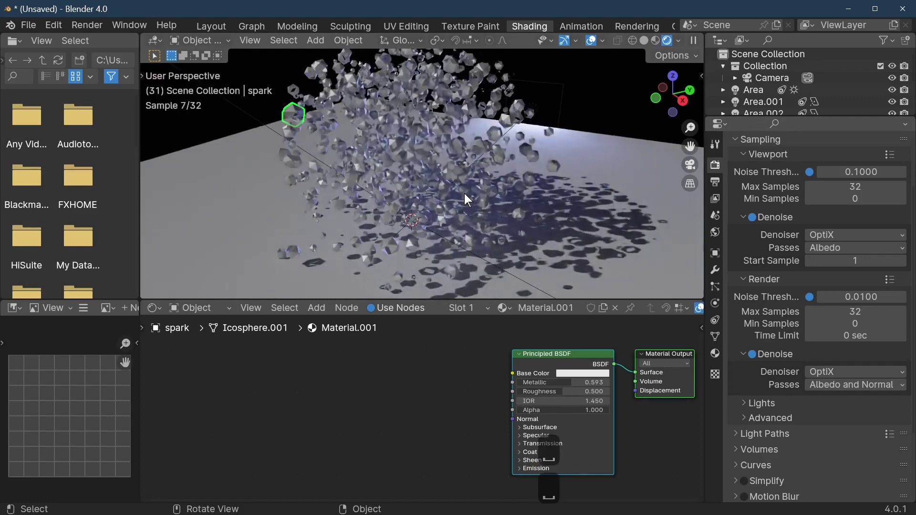
key("Right")
key("Right")
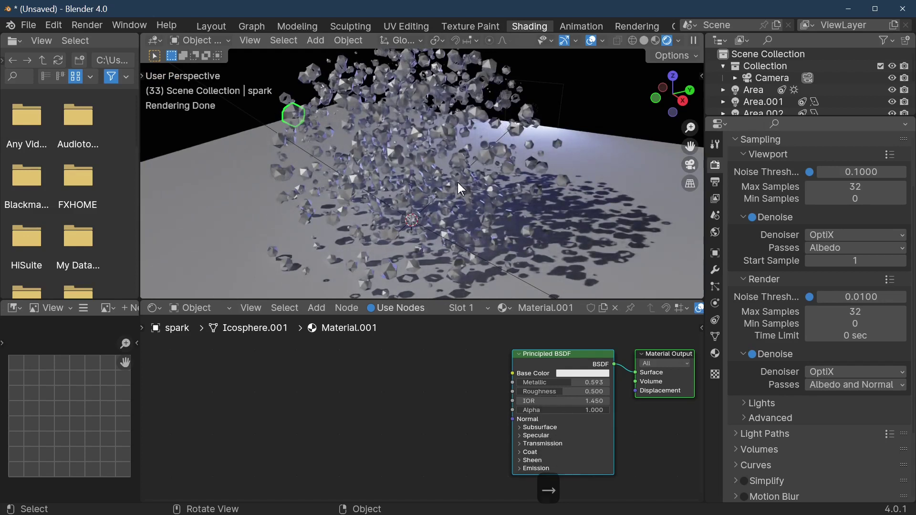
Step: Set the noise threshold to 0.5 for both the final render and the viewport
left_click(856, 299)
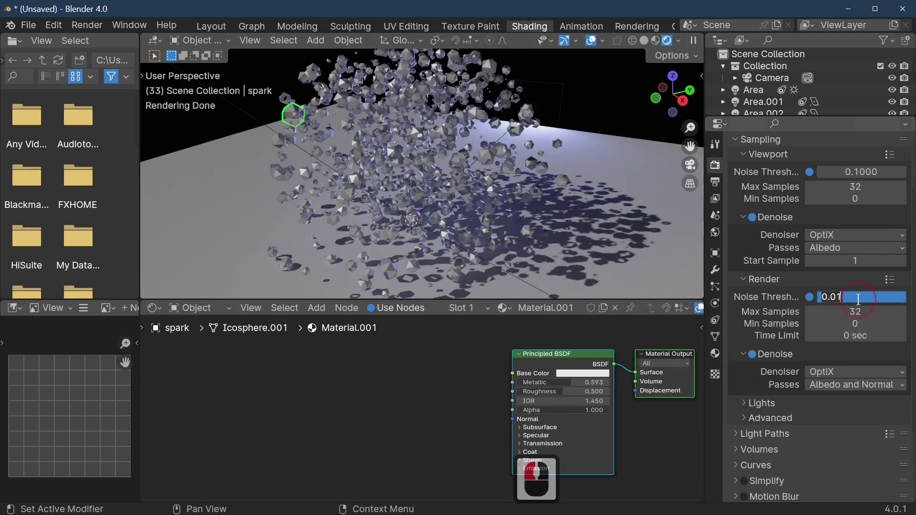
type(".5")
key("Return")
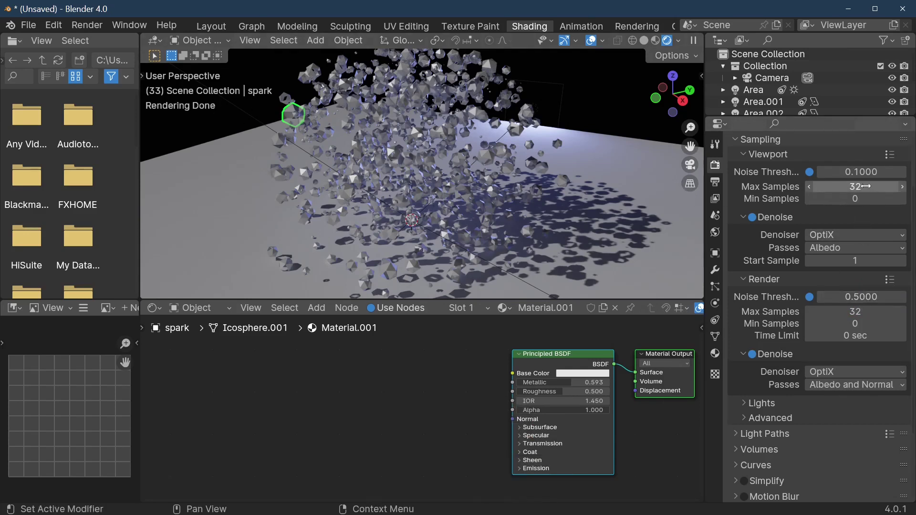
left_click(855, 171)
type(".5")
key("Return")
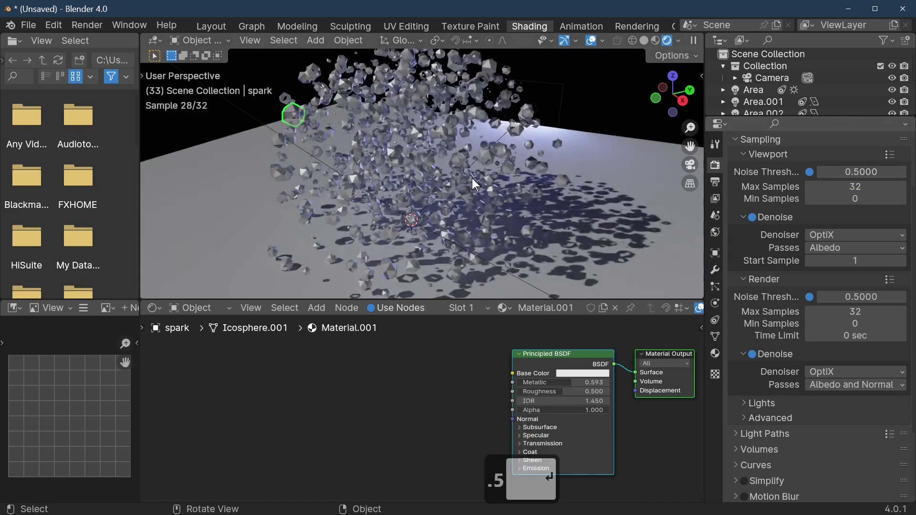
Step: Play the animation on to frame 46, render that frame to inspect it, and close the render
key("space")
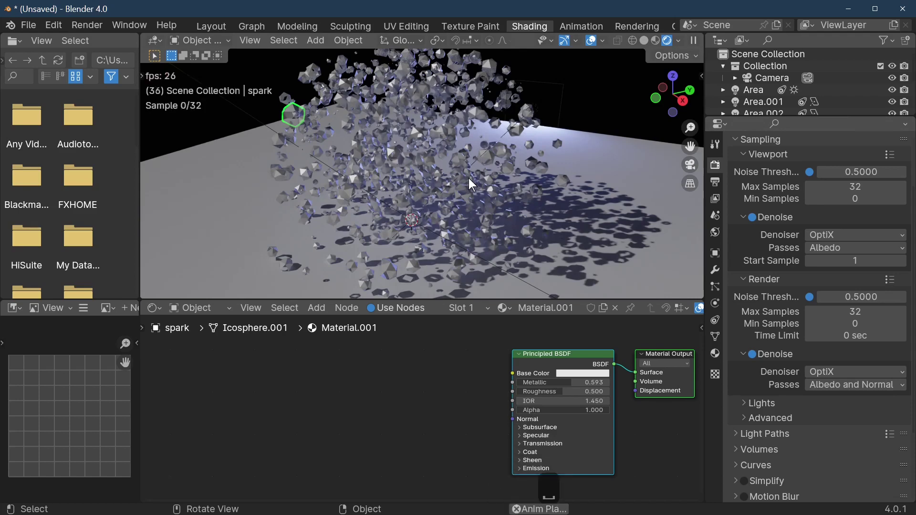
key("F12")
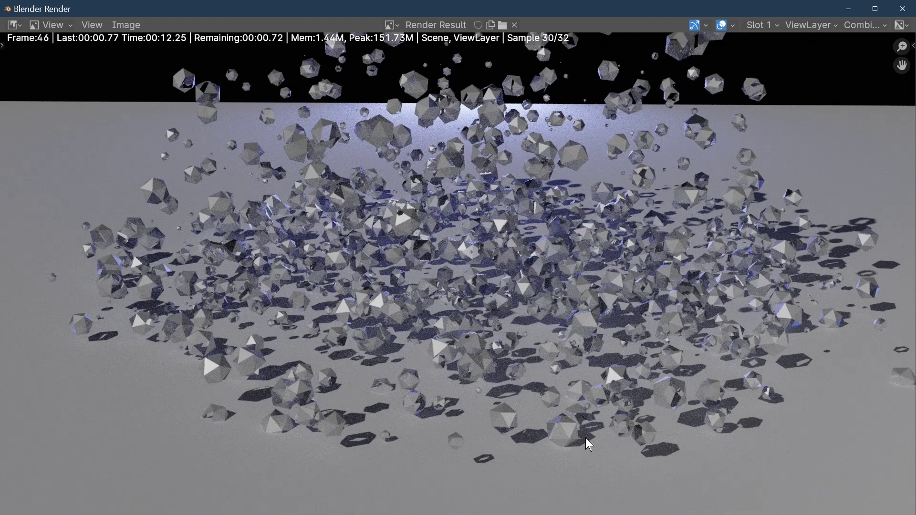
key("Escape")
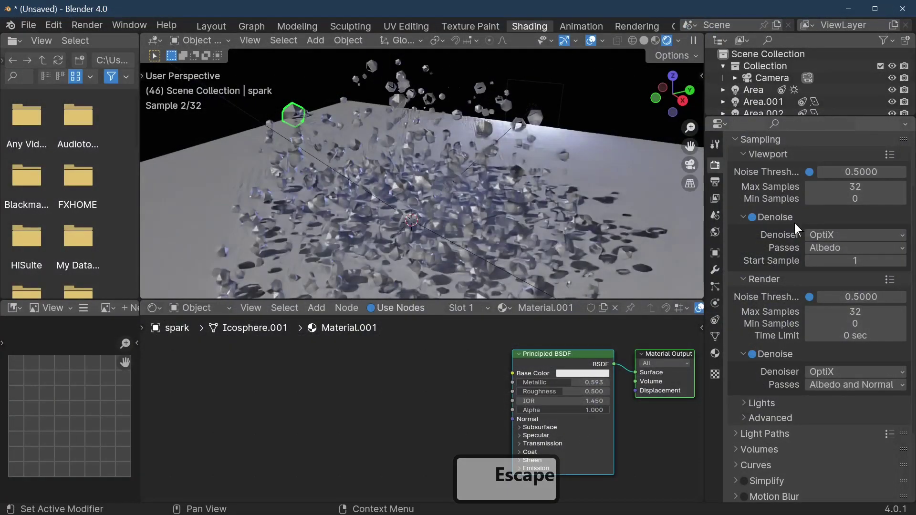
Step: Select the ground plane and hide it from both the viewport and renders
left_click(644, 165)
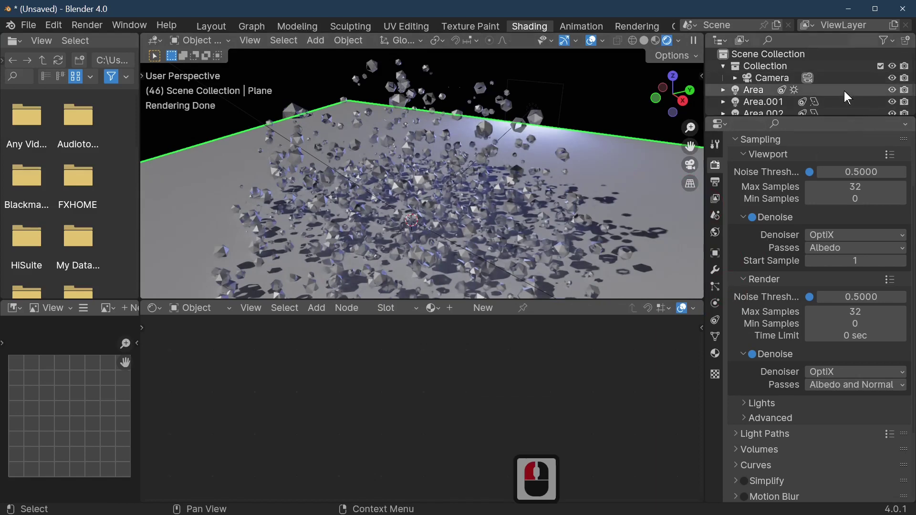
scroll(844, 94, "down", 2)
scroll(845, 98, "down", 3)
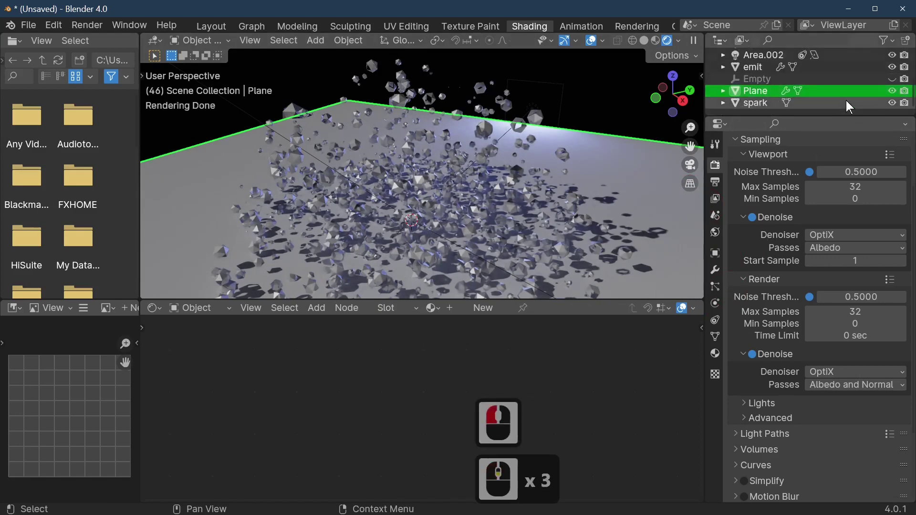
left_click(904, 91)
left_click(906, 94)
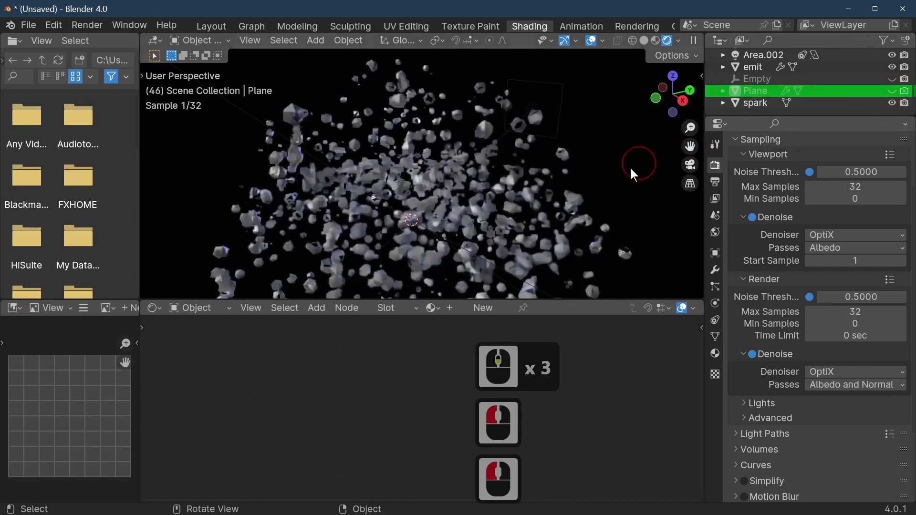
Step: Replay the particles without the ground plane, switch the viewport to Solid shading and watch the animation again
key("space")
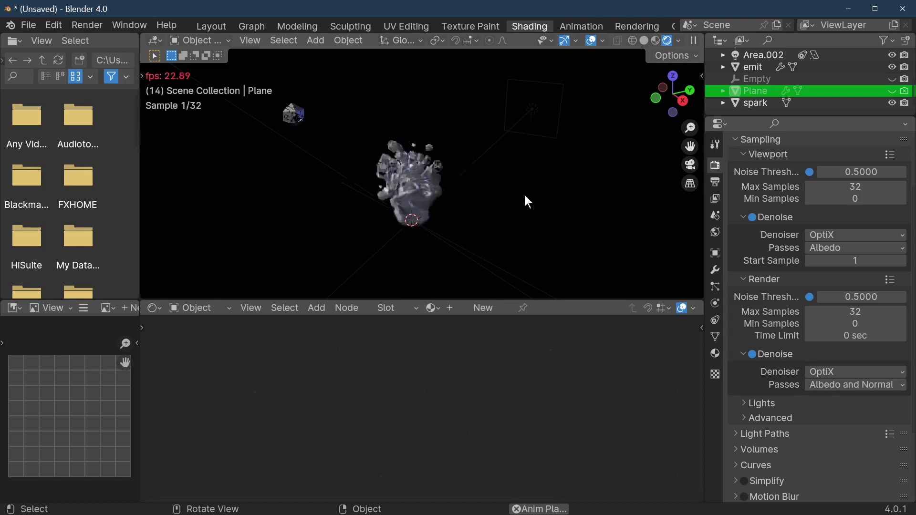
key("space")
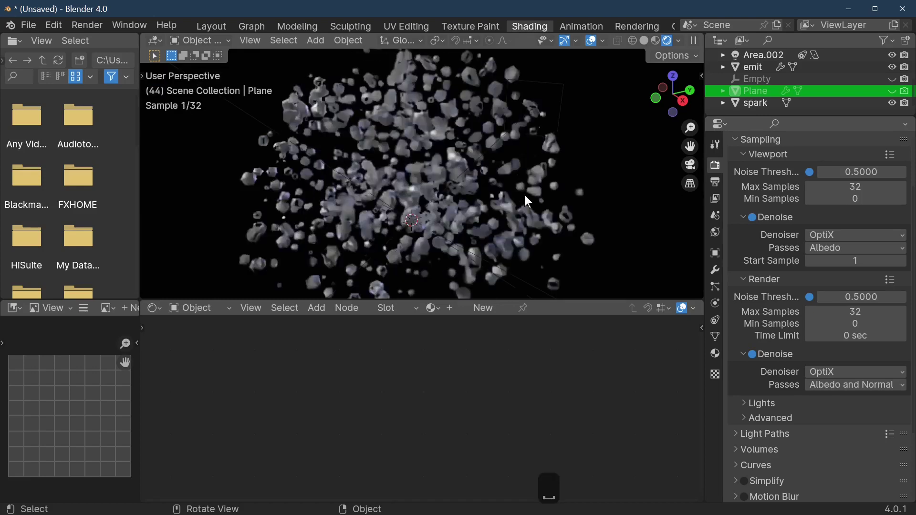
left_click(644, 41)
key("space")
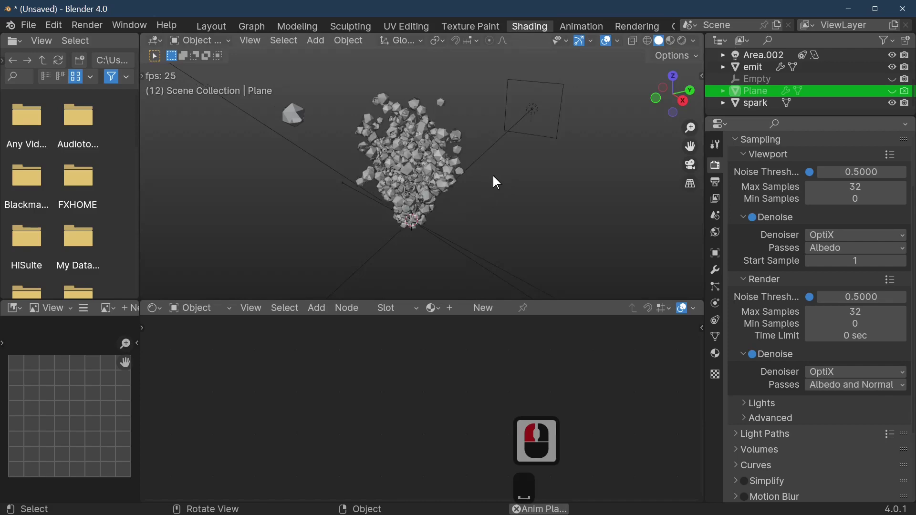
scroll(494, 175, "down", 2)
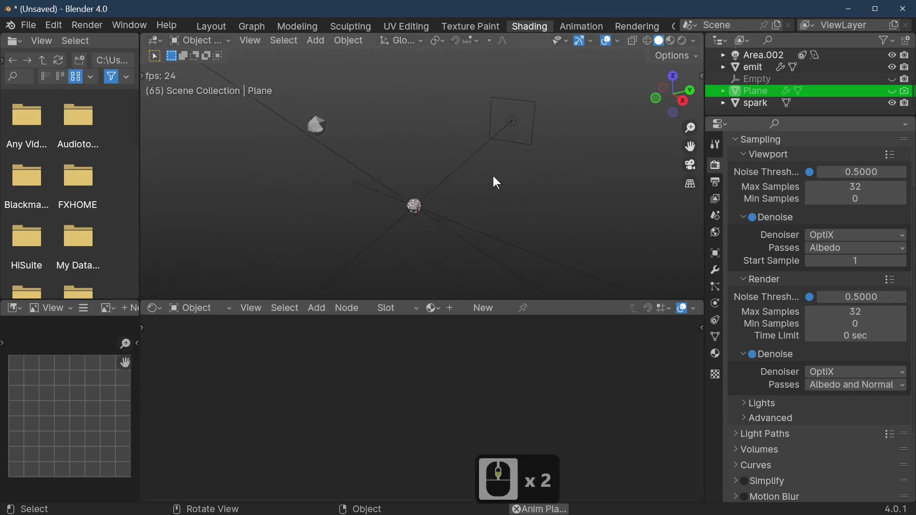
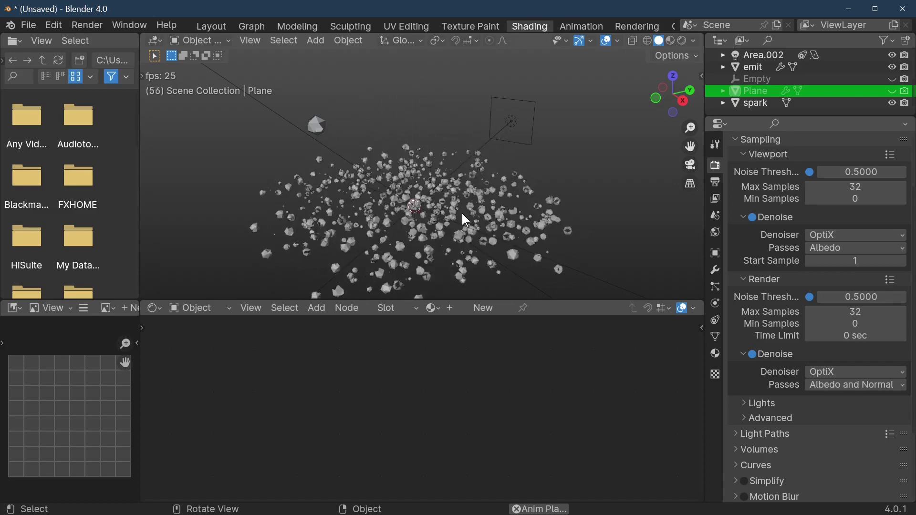
key("space")
key("space")
key("space")
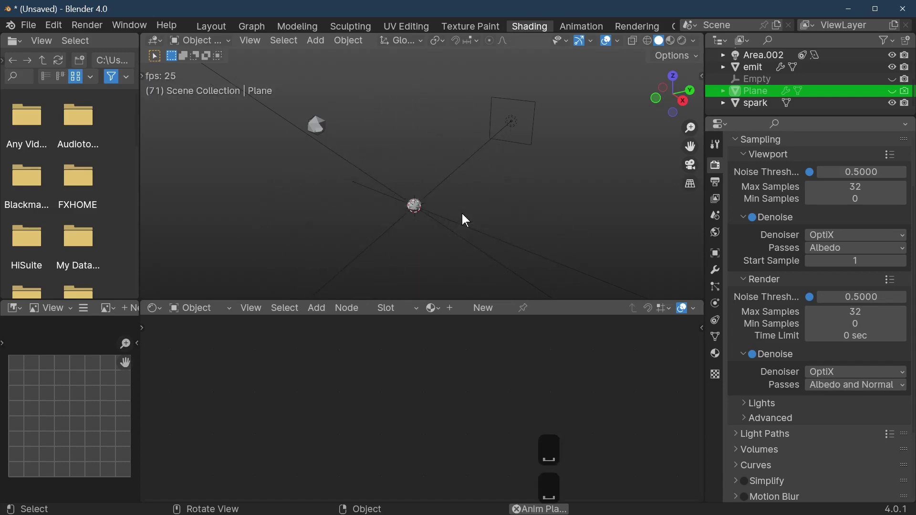
Step: Select the spark object, stop playback at frame 78, and browse the node categories available for its material
left_click(318, 123)
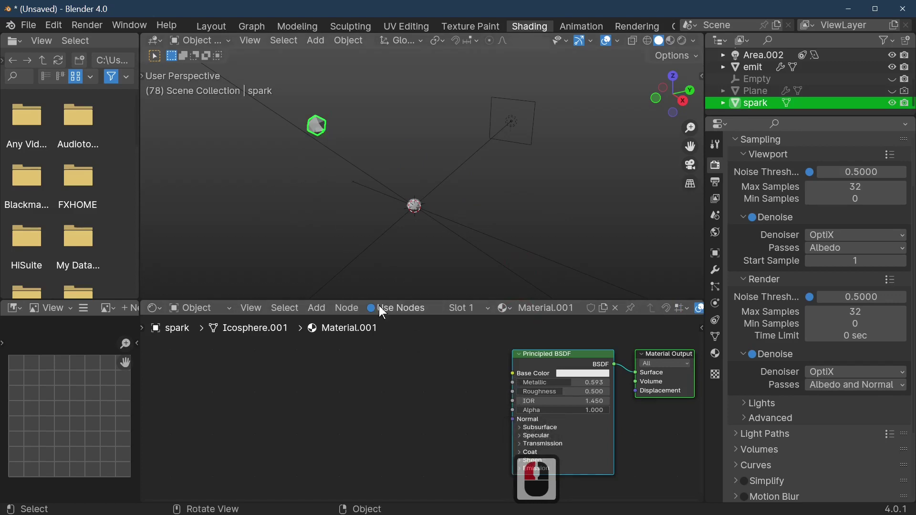
left_click(321, 307)
mouse_move(337, 322)
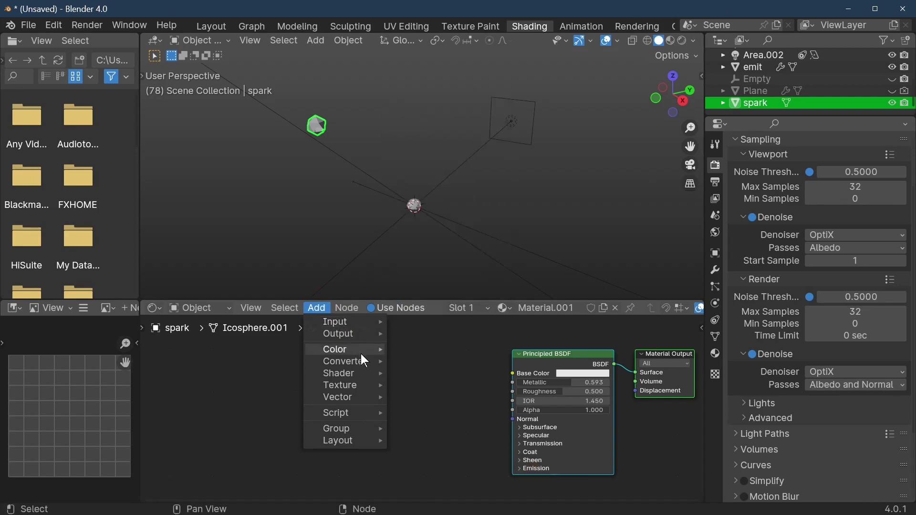
mouse_move(348, 366)
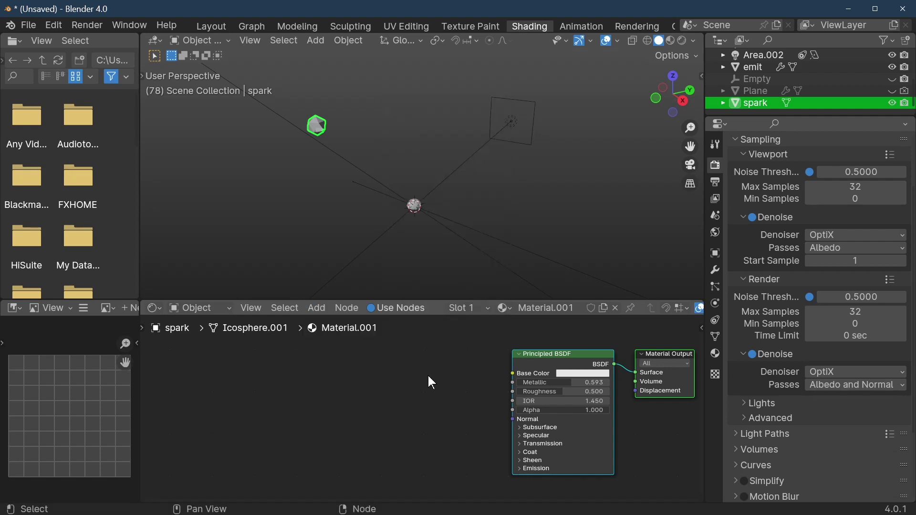
Step: Add a Particle Info node to the spark material, well ahead of the Principled BSDF node
key("F3")
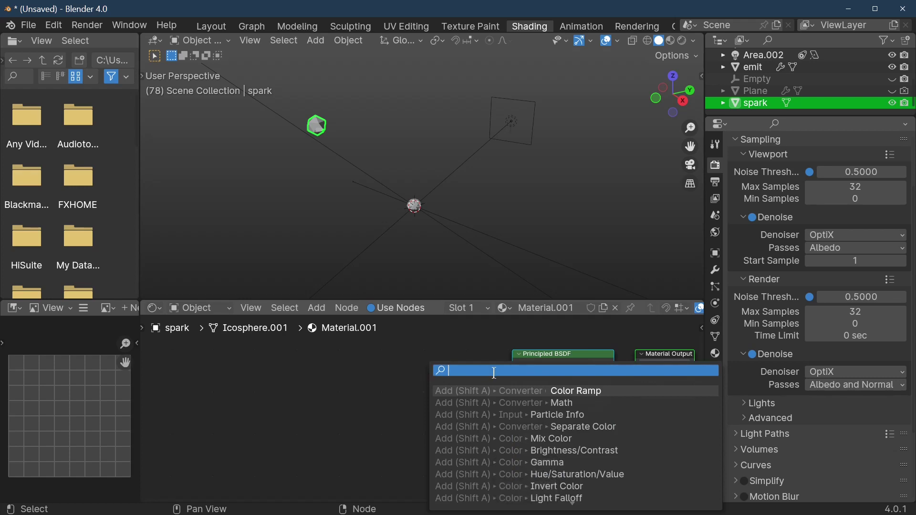
type("part")
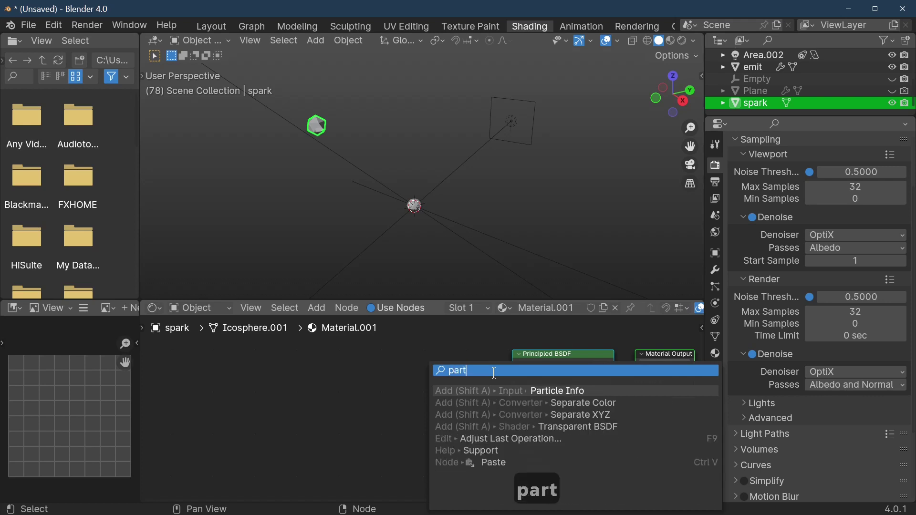
left_click(553, 391)
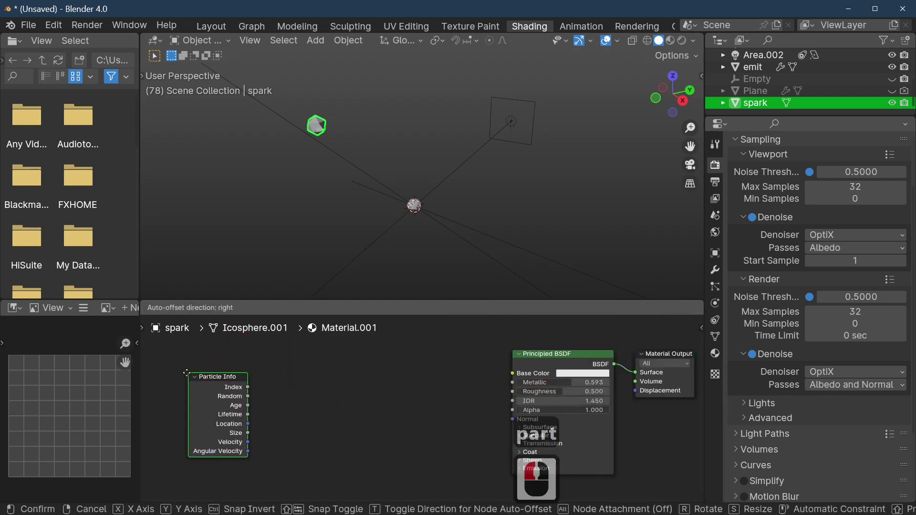
left_click(262, 391)
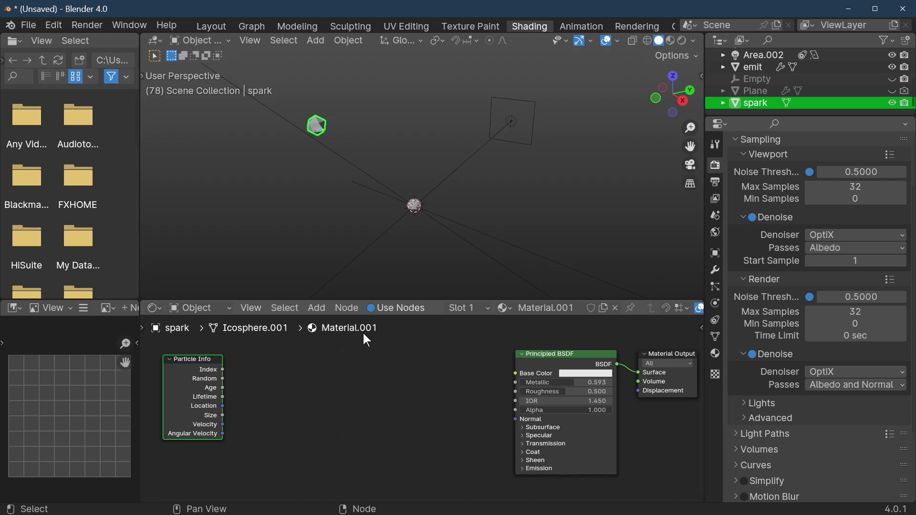
Step: Add a Math node beside the Particle Info node
key("F3")
type("math")
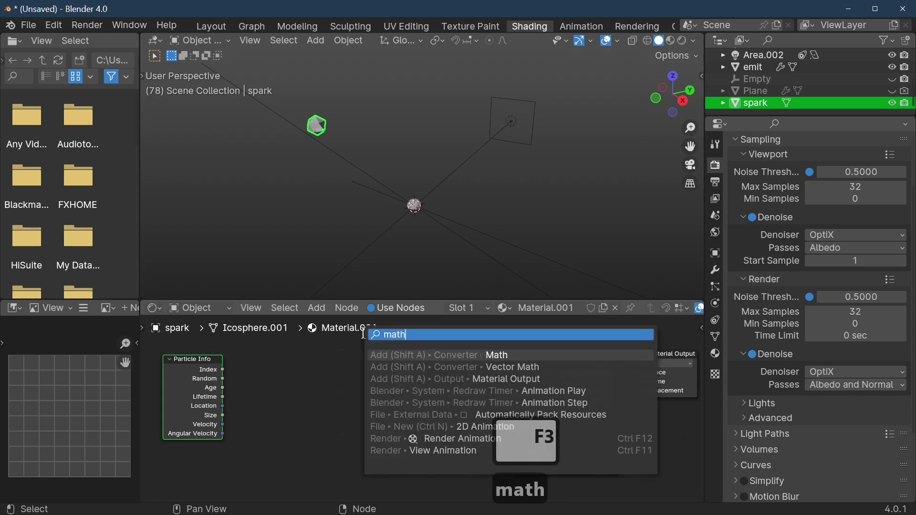
key("Return")
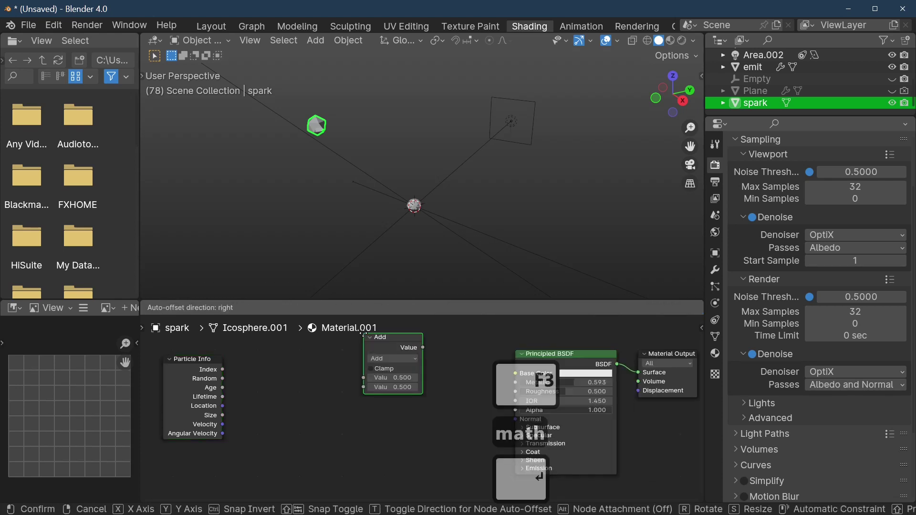
left_click(266, 365)
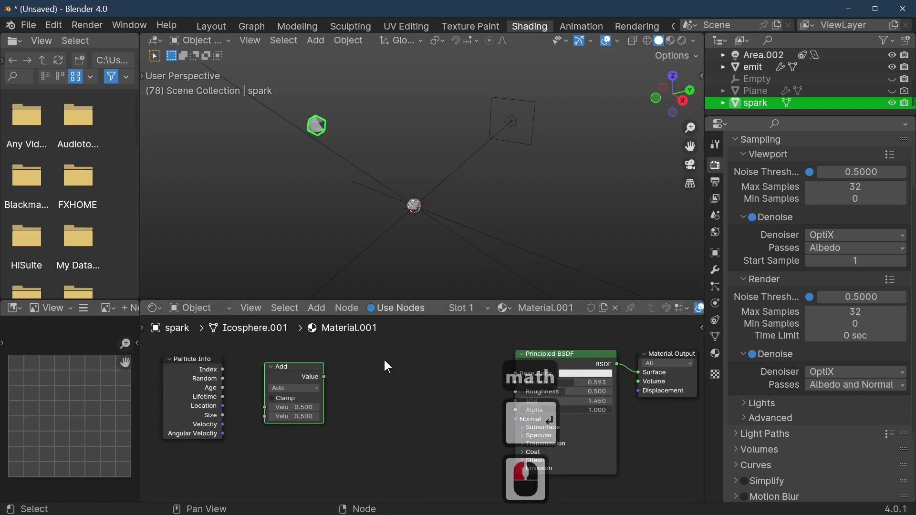
Step: Add a Color Ramp node between the Math node and the Principled BSDF
left_click(318, 308)
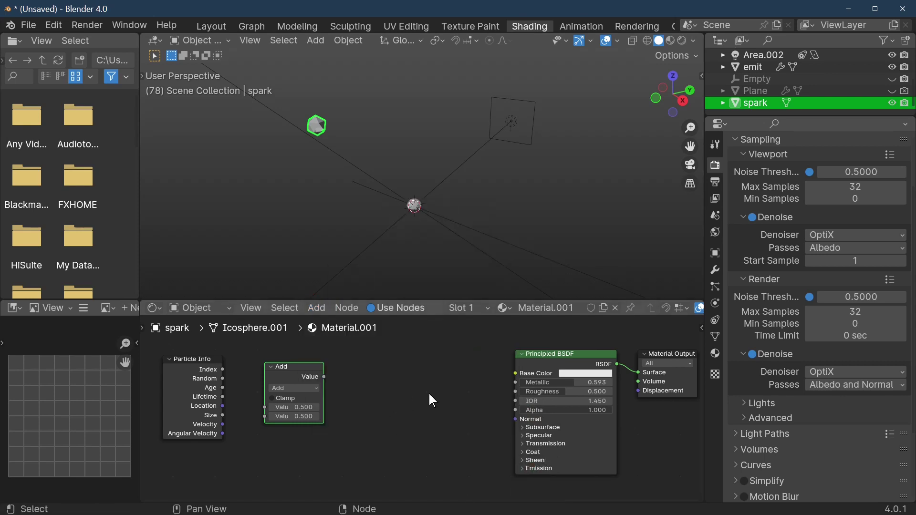
key("F3")
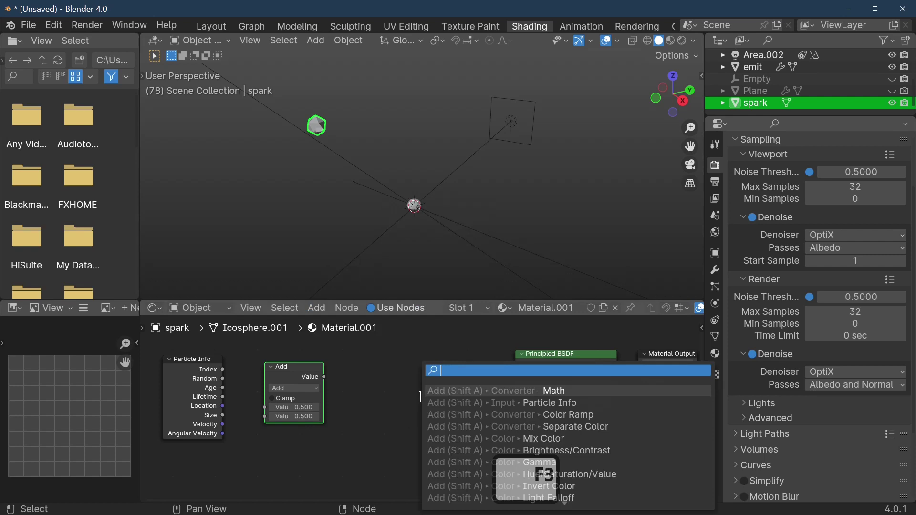
type("ramp")
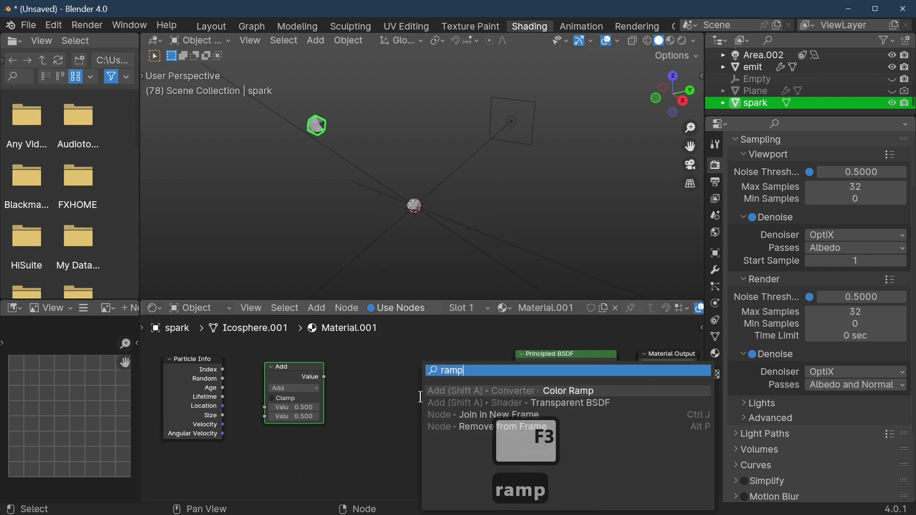
left_click(570, 390)
left_click(367, 349)
Step: Insert several additional color stops into the Color Ramp
left_click(376, 385)
left_click(376, 385)
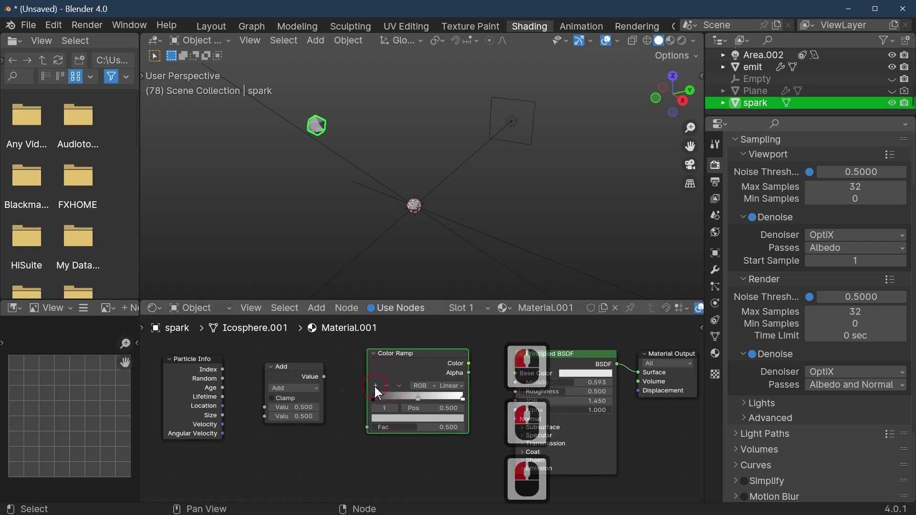
left_click(376, 386)
left_click(375, 386)
left_click(376, 386)
Step: Spread the Color Ramp's stops along the gradient, with stop 5 at 0.706 and stop 6 at about 0.872, and move the node closer to the Math node
left_click_drag(417, 398, 450, 406)
mouse_move(394, 399)
left_mouse_down()
mouse_move(427, 399)
mouse_move(372, 393)
left_mouse_up()
left_click(422, 397)
scroll(394, 406, "up", 6)
left_click(390, 392)
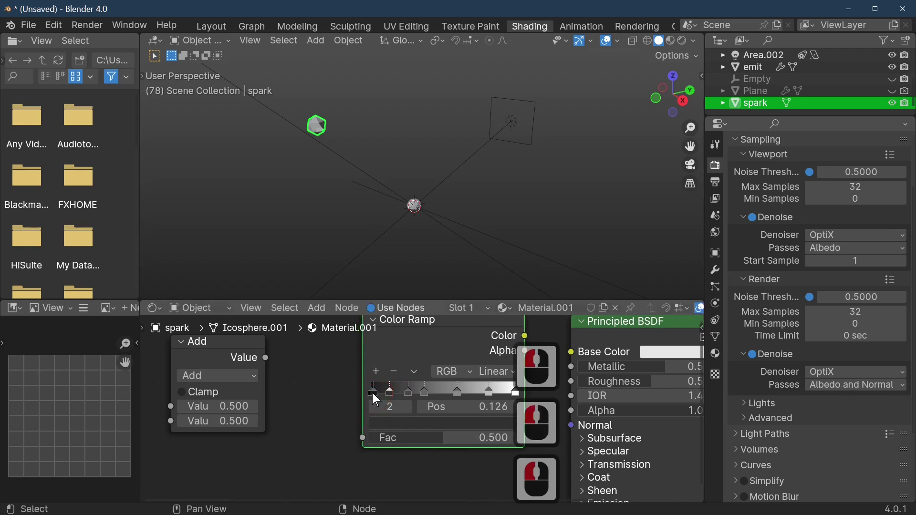
left_click(376, 392)
left_click_drag(453, 392, 465, 392)
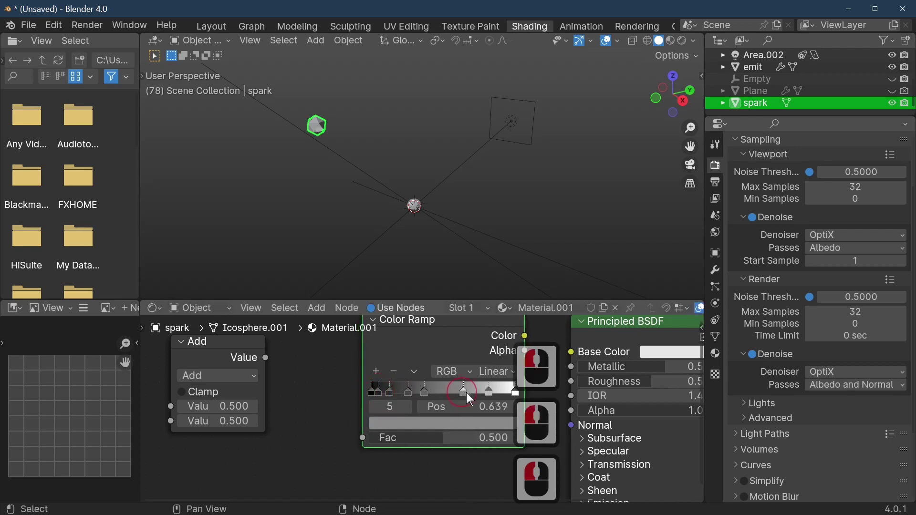
left_click(490, 392)
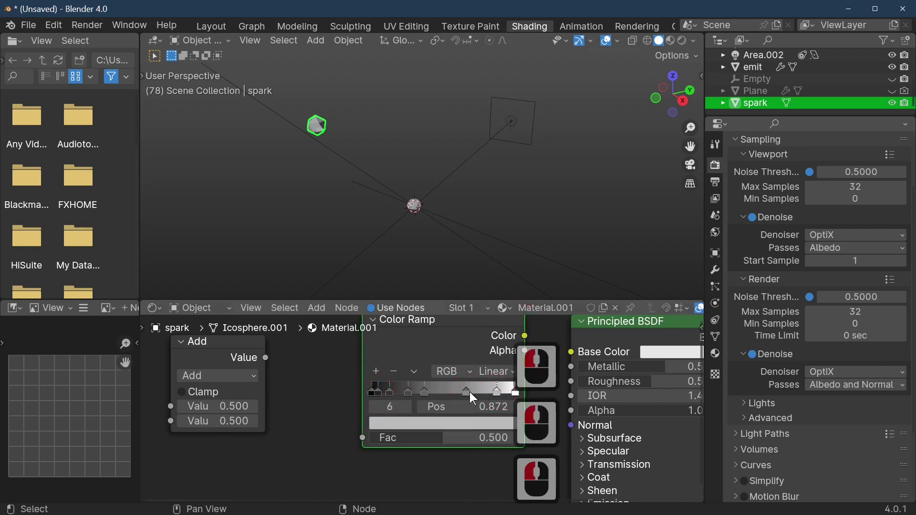
left_click_drag(463, 392, 381, 396)
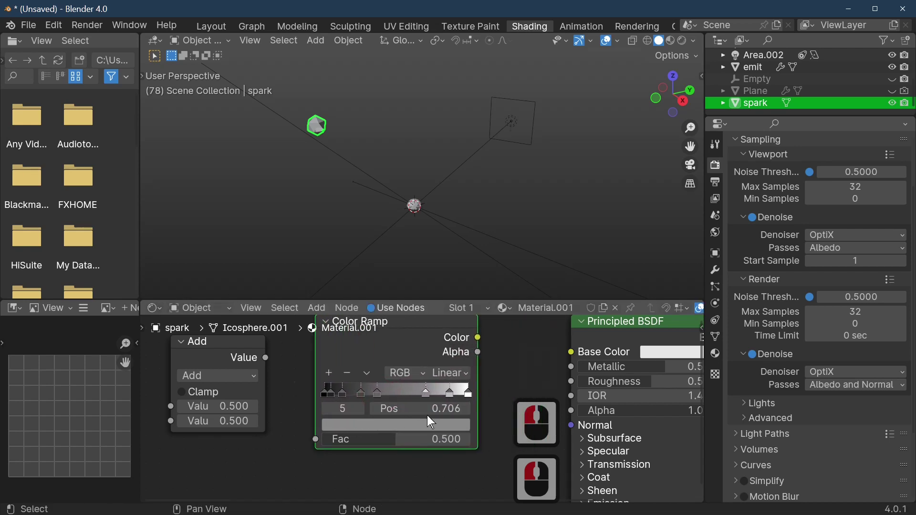
Step: Connect the Math node's Value output to the Color Ramp's Fac input
scroll(428, 415, "down", 2)
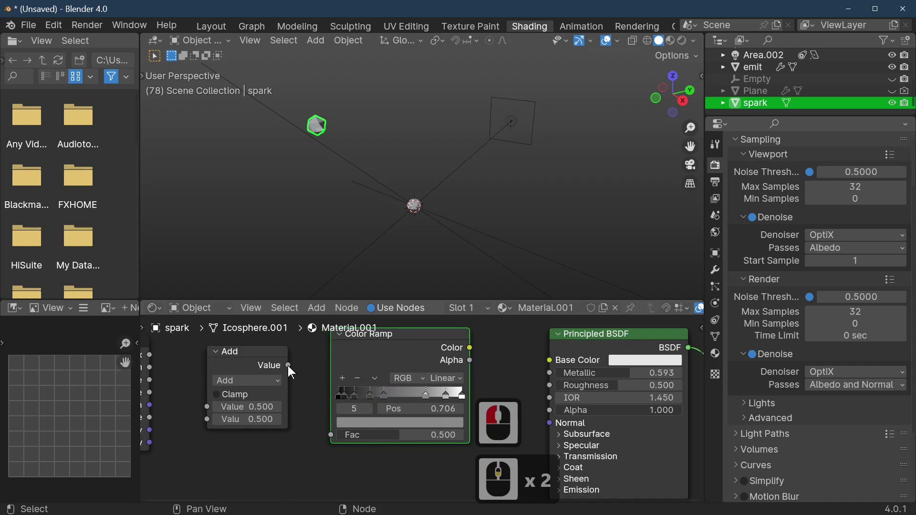
left_click_drag(288, 365, 333, 434)
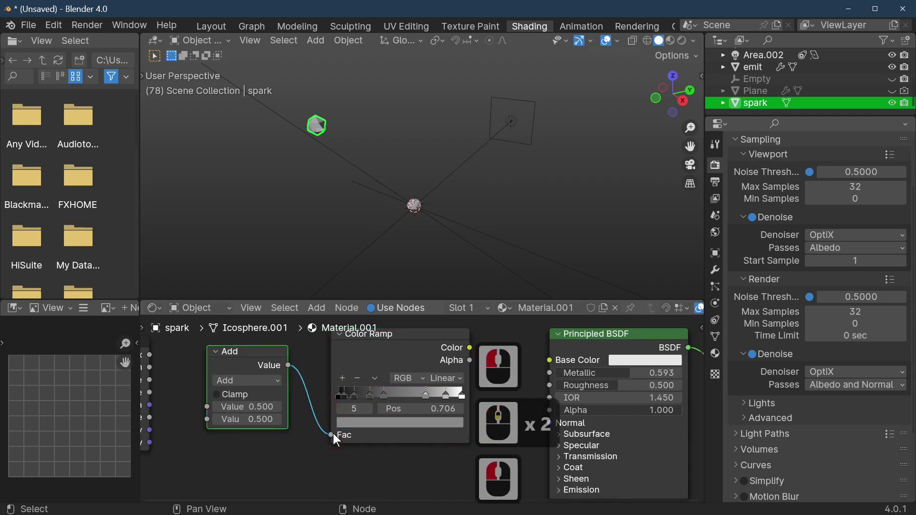
Step: Move Color Ramp stop 4 to 0.546 and delete the extra dark stop next to the first one
left_click_drag(382, 397, 408, 396)
left_click(374, 397)
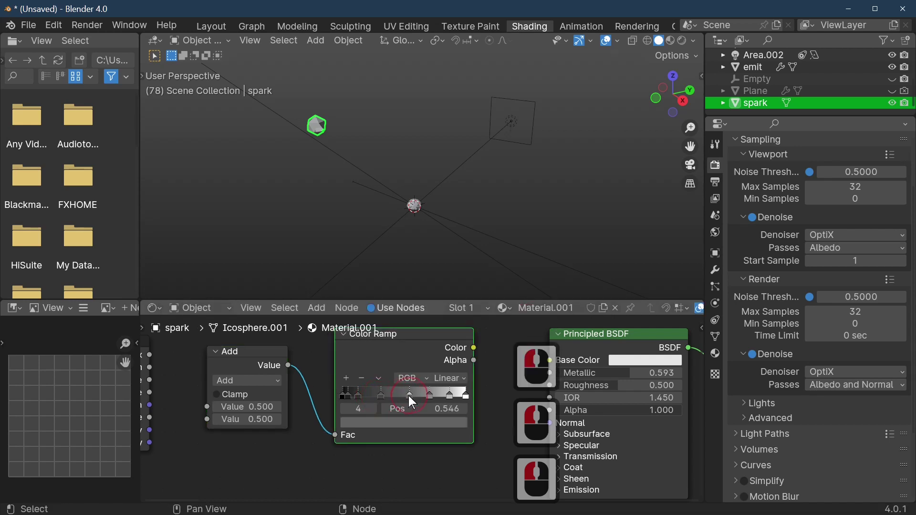
left_click(350, 396)
left_click(361, 377)
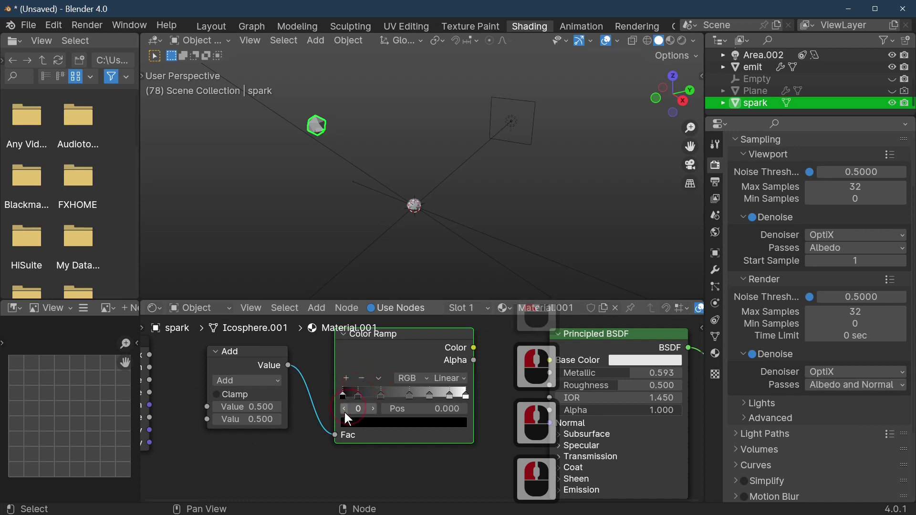
Step: Set the Color Ramp's first stop to white and preview the particles at frame 13 in Rendered shading
left_click(409, 388)
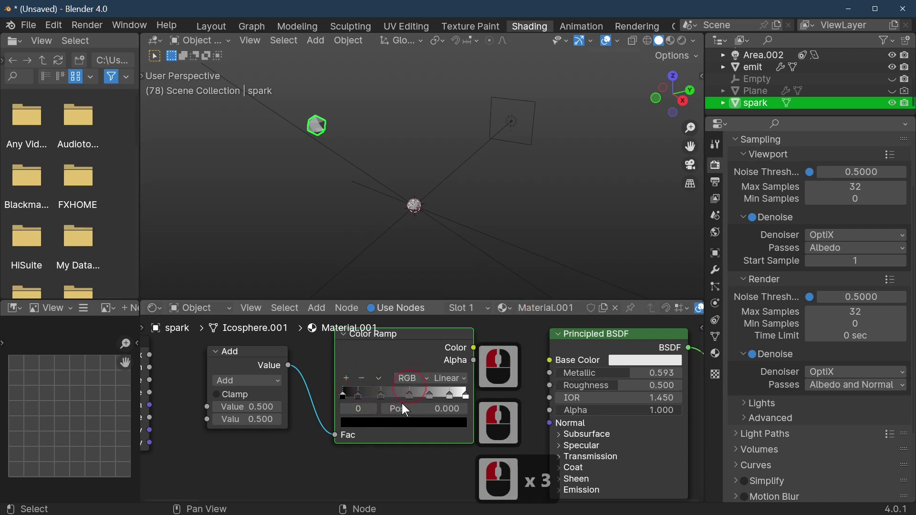
left_click(393, 425)
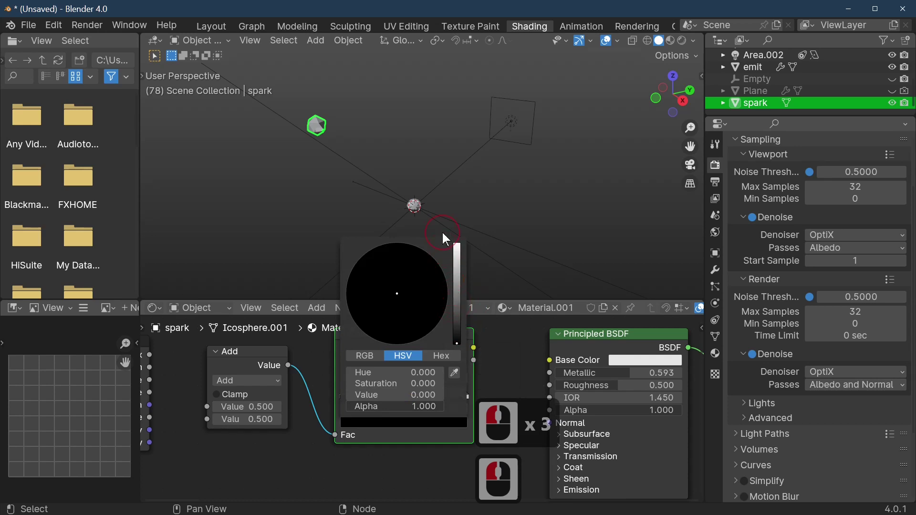
left_click(457, 257)
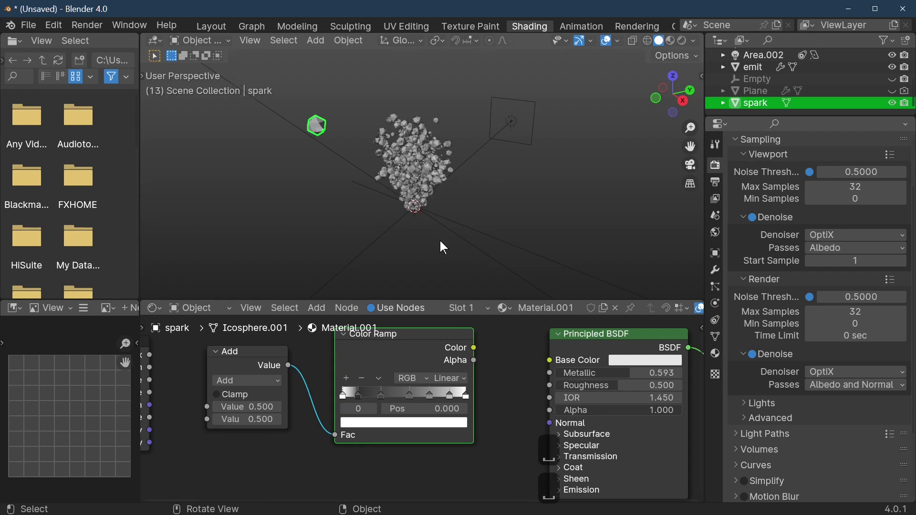
left_click(682, 41)
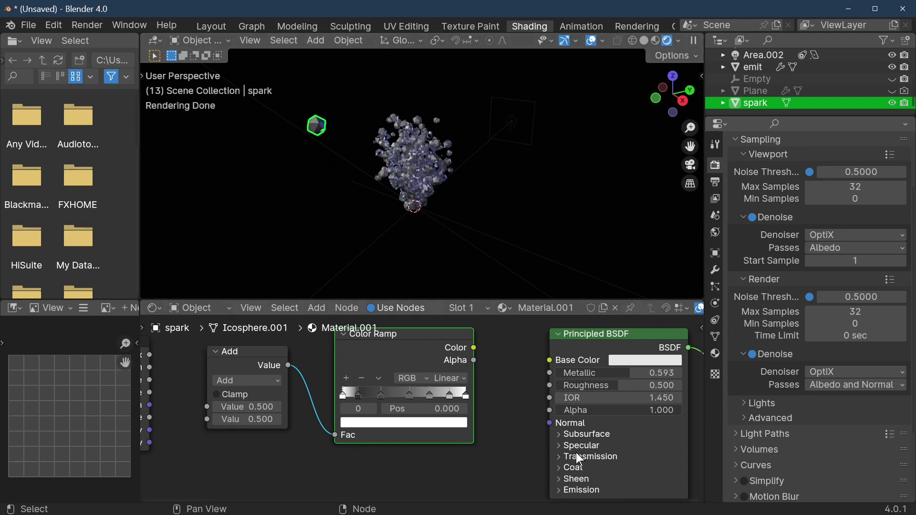
Step: Rearrange the Principled BSDF and Material Output nodes, placing the Principled BSDF above the rest of the node chain with more space around it
scroll(593, 474, "down", 1)
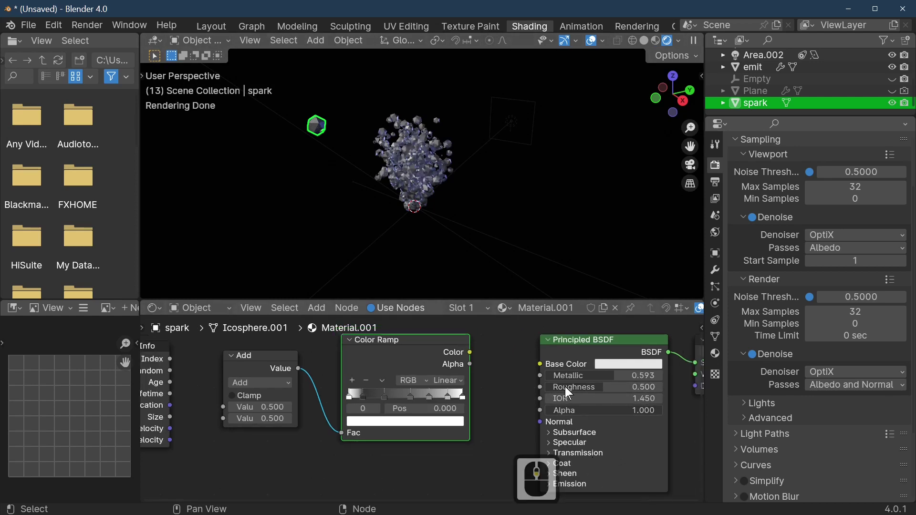
scroll(584, 377, "down", 5)
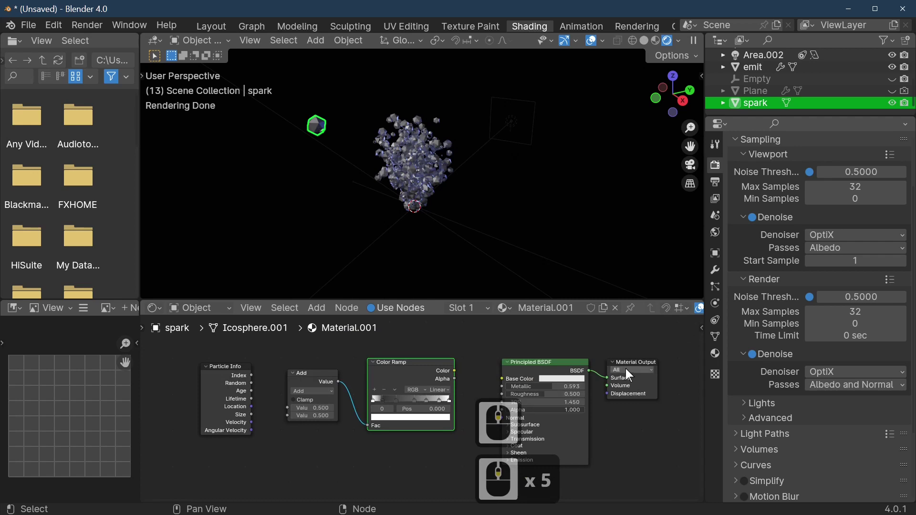
left_click_drag(629, 360, 665, 347)
left_click_drag(577, 362, 583, 388)
scroll(634, 411, "down", 3)
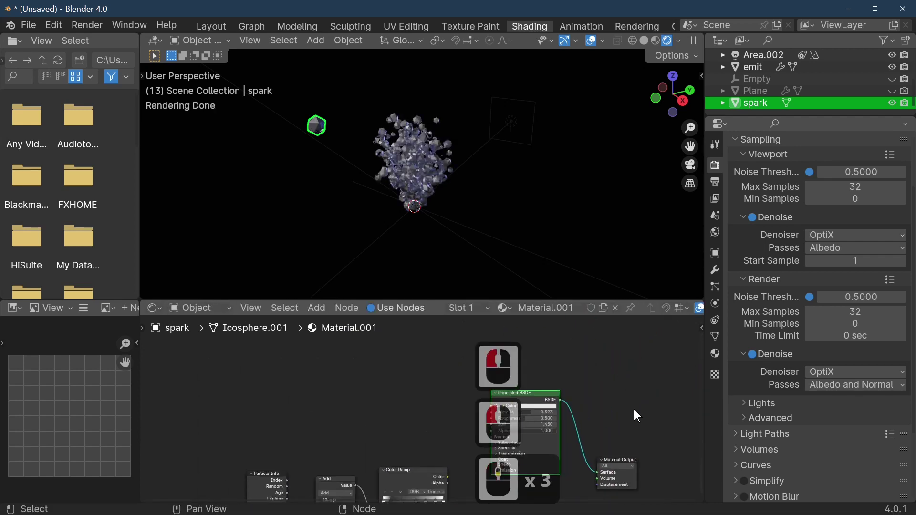
middle_click_drag(622, 414, 654, 367, "shift")
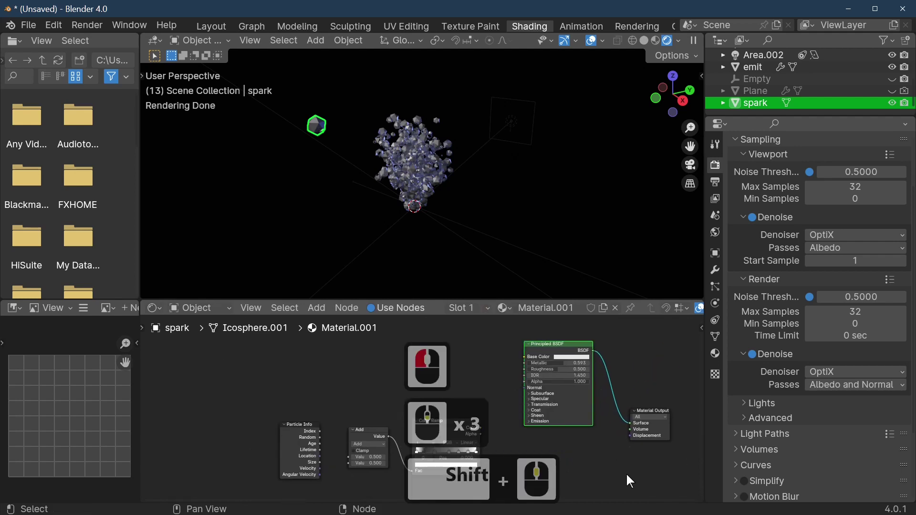
scroll(624, 472, "up", 4)
scroll(616, 472, "down", 1)
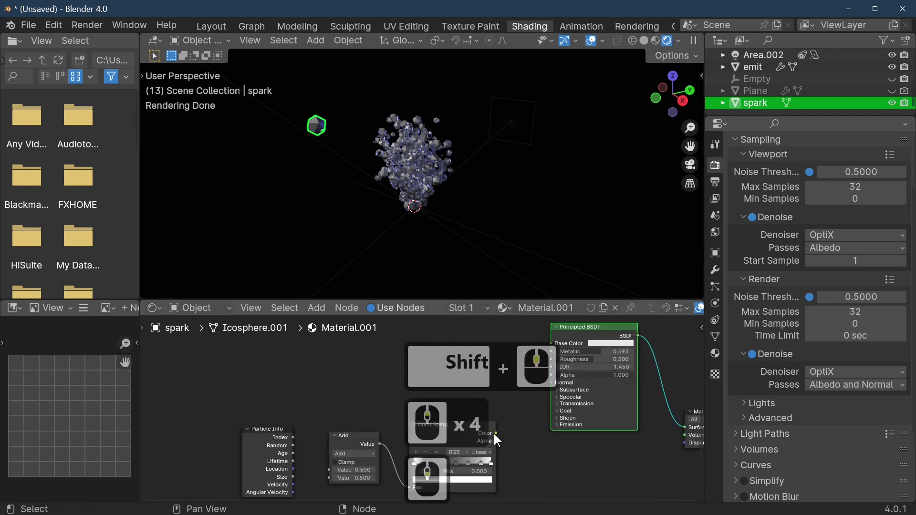
Step: Expand the Principled BSDF's Emission settings and connect the Color Ramp's Color to Emission Color and its Alpha to Alpha
left_click(562, 425)
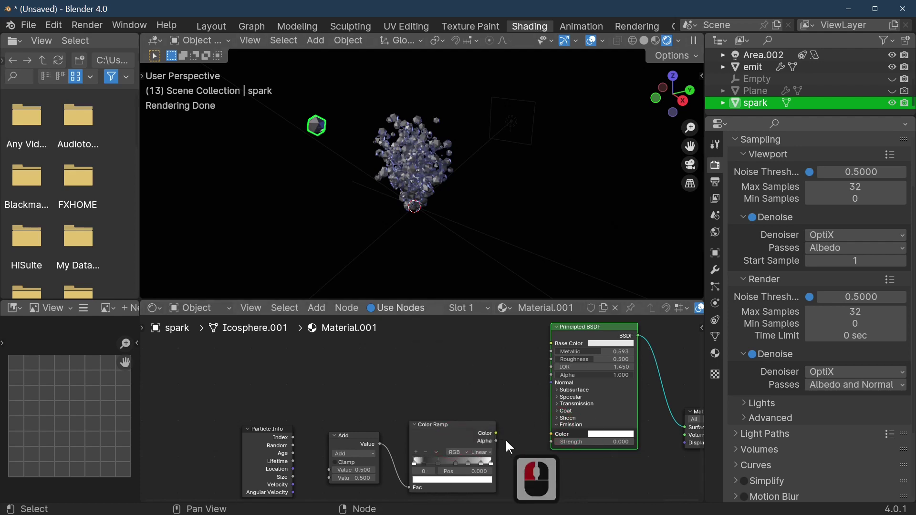
left_click_drag(496, 434, 551, 434)
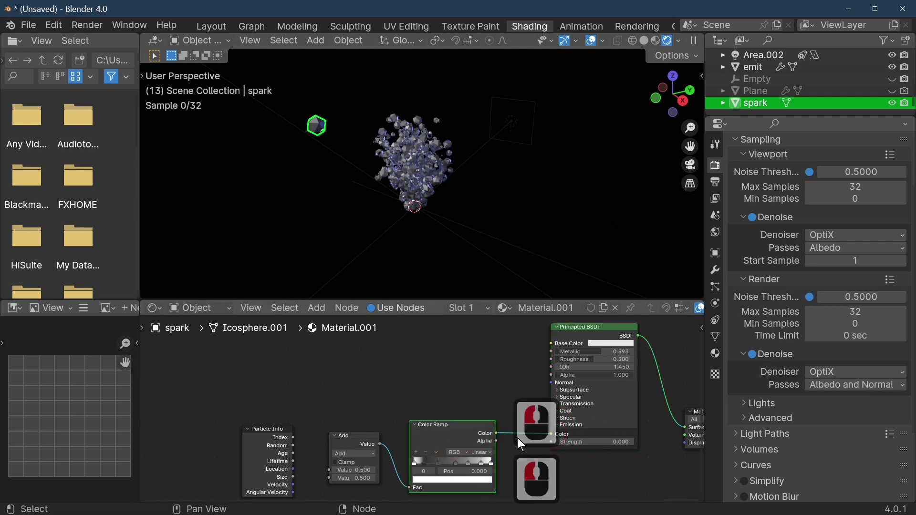
left_click_drag(496, 441, 551, 376)
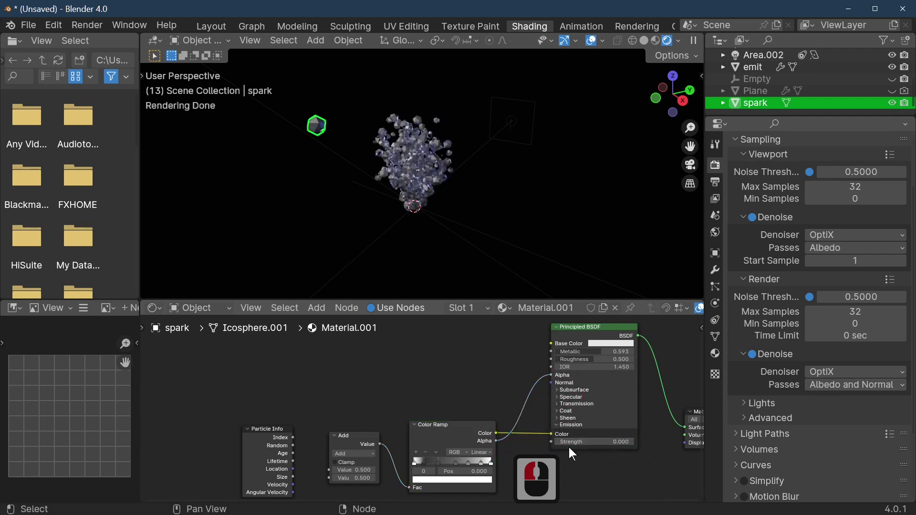
Step: Set the Principled BSDF's emission strength to 4
left_click(416, 149)
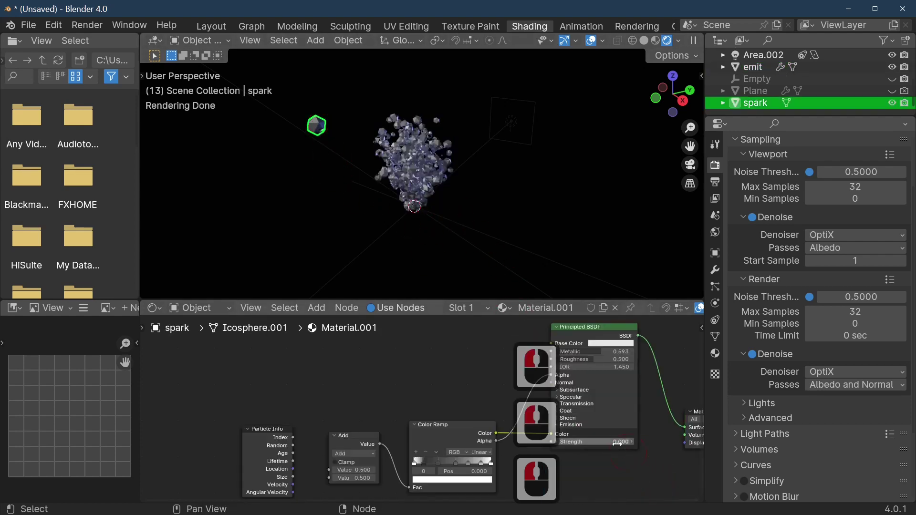
left_click(593, 442)
type("4")
key("Return")
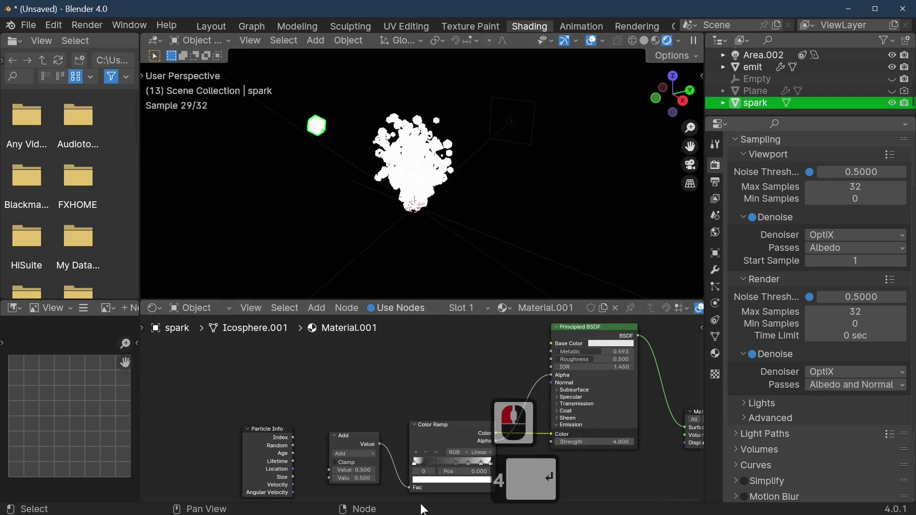
Step: Set the Color Ramp's second stop, at position 0.126, to bright yellow
left_click(424, 462)
left_click(433, 479)
left_click_drag(458, 391, 499, 362)
left_click_drag(485, 419, 486, 369)
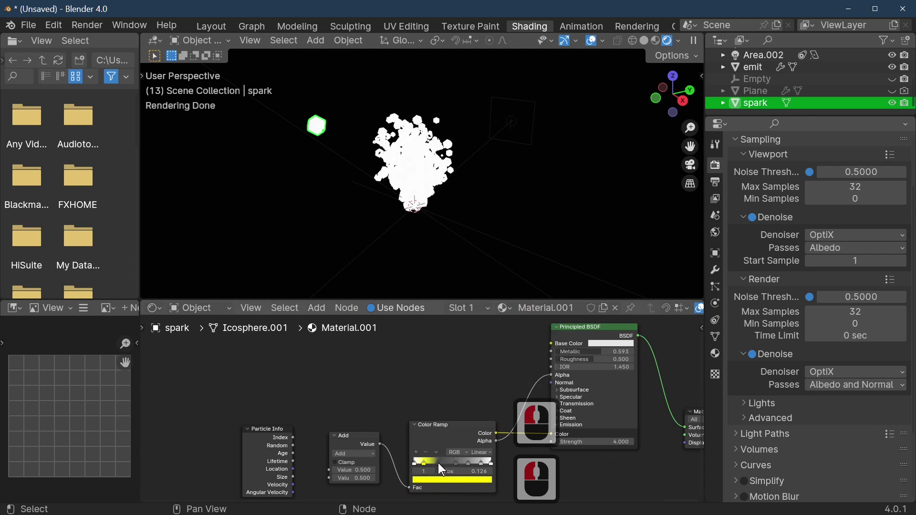
Step: Set the Color Ramp's third stop to orange, with hue 0.047, saturation 1 and value about 0.56
left_click(438, 463)
left_click(439, 462)
left_click(439, 462)
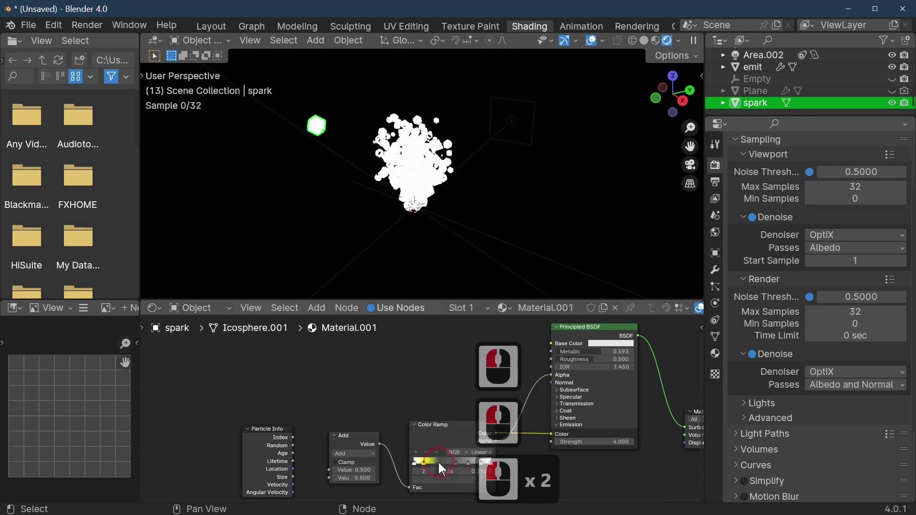
left_click(437, 479)
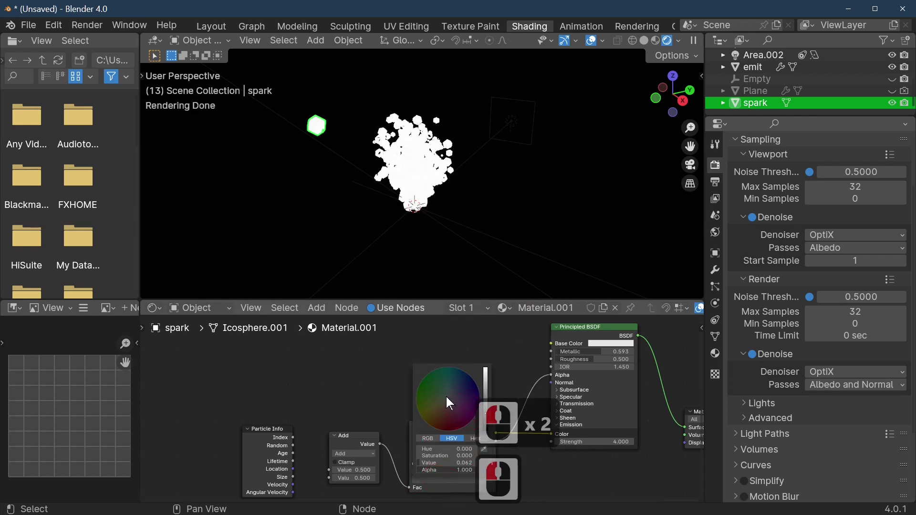
left_click(430, 424)
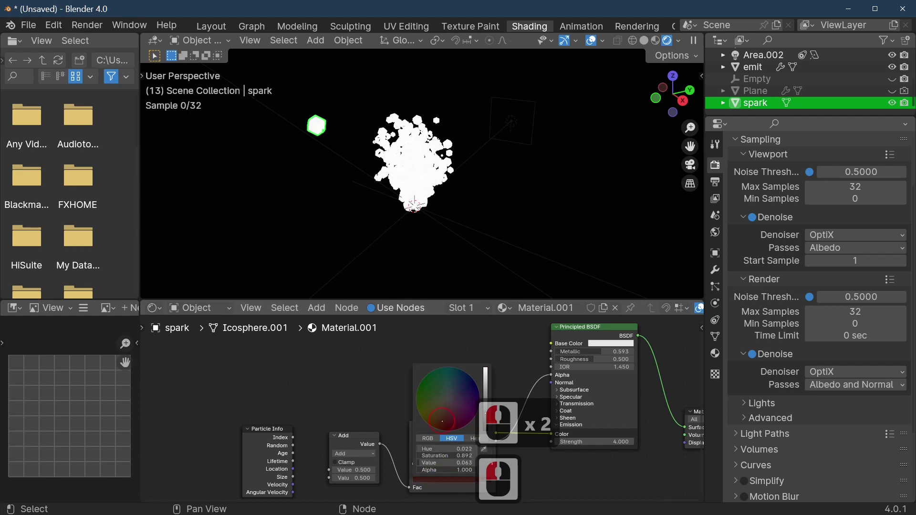
left_click_drag(487, 386, 484, 381)
left_click(484, 381)
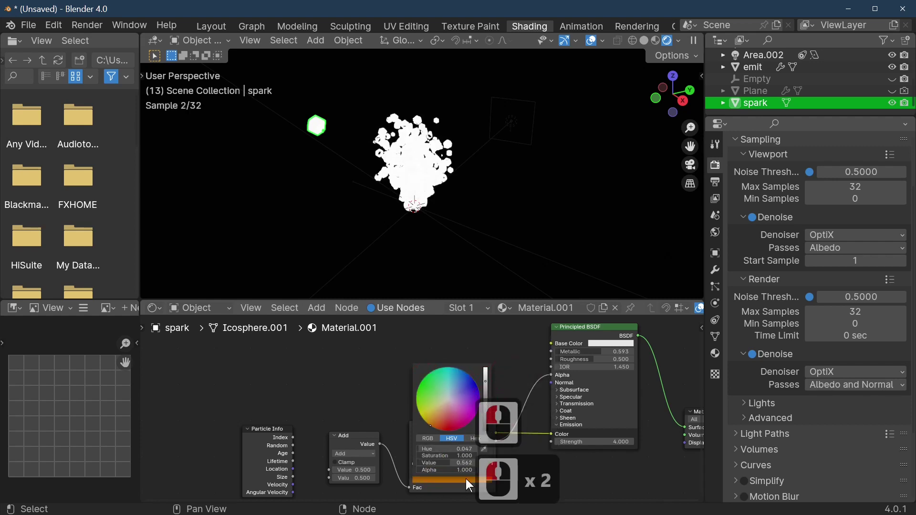
Step: Set the Color Ramp's fourth stop to dark red, with hue 0.998, saturation 1 and value about 0.26
left_click(456, 462)
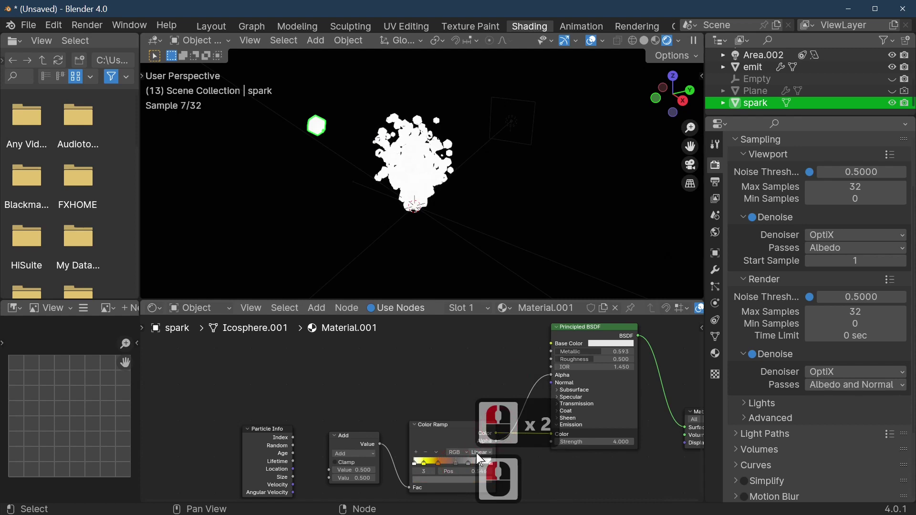
left_click(452, 478)
left_click(450, 400)
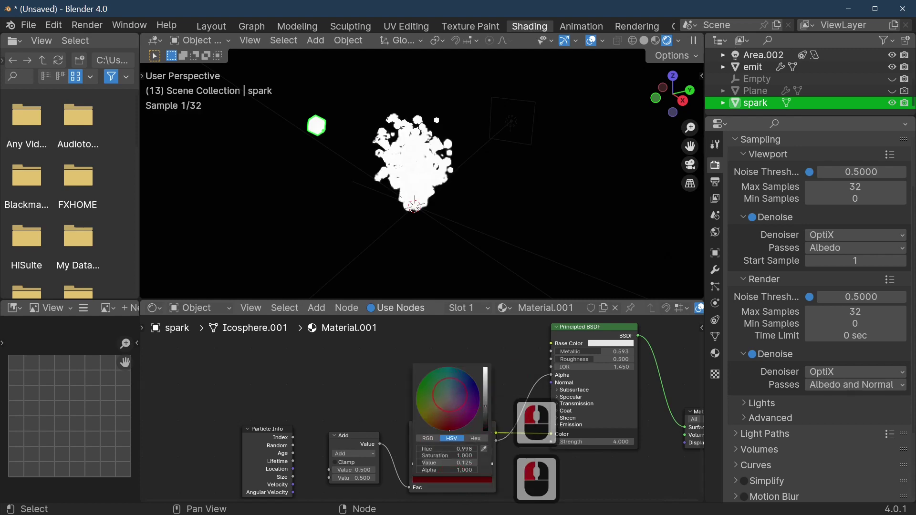
left_click(485, 394)
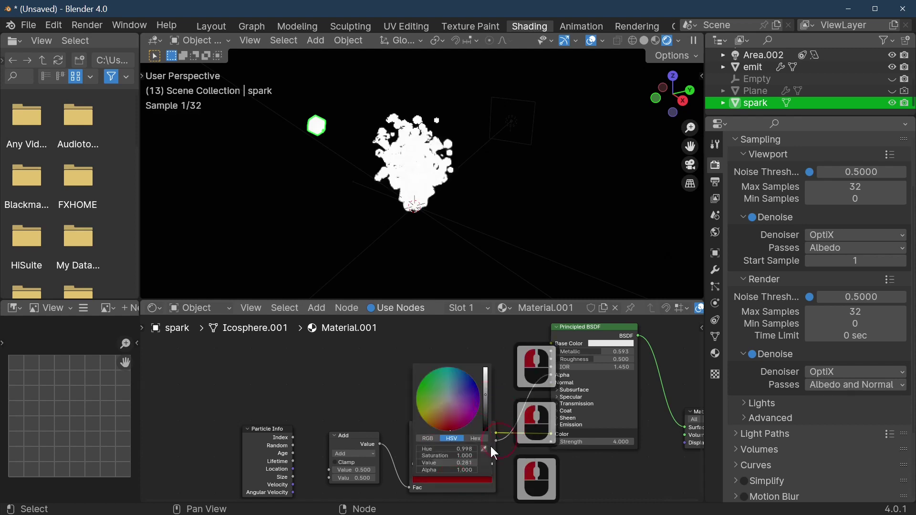
Step: Darken the Color Ramp's grey stop at position 0.706 and set the stop at 0.872 to near-black grey
left_click(468, 462)
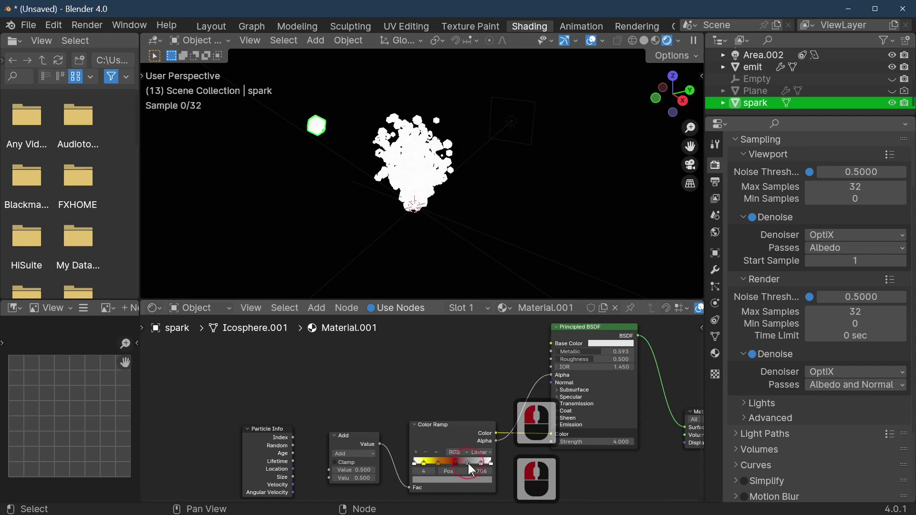
left_click(456, 479)
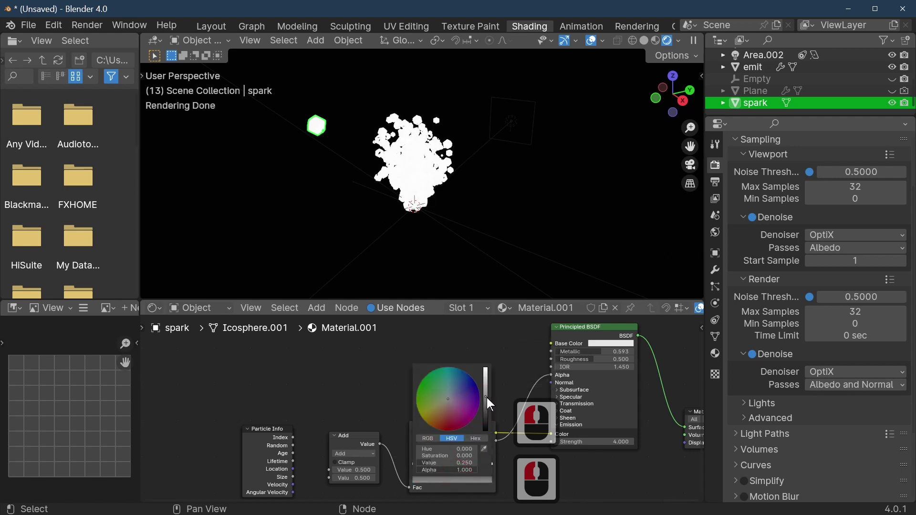
left_click_drag(486, 396, 485, 407)
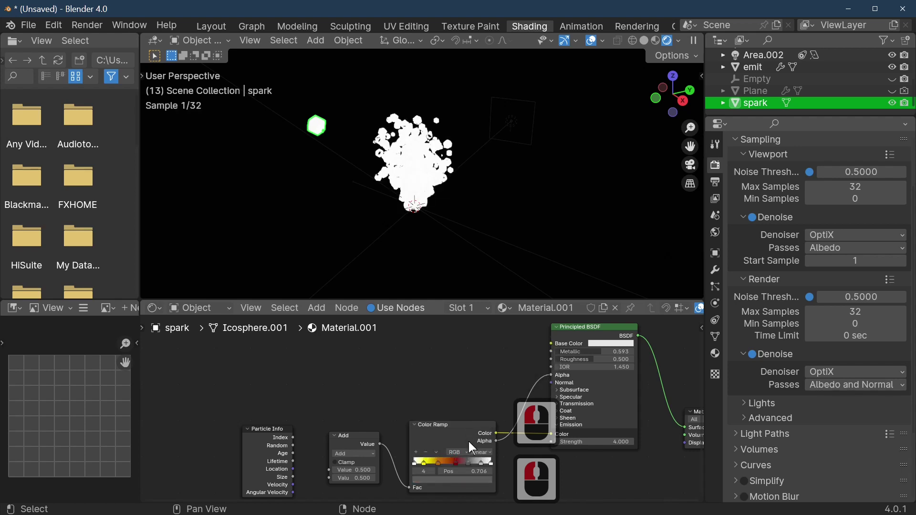
left_click(482, 462)
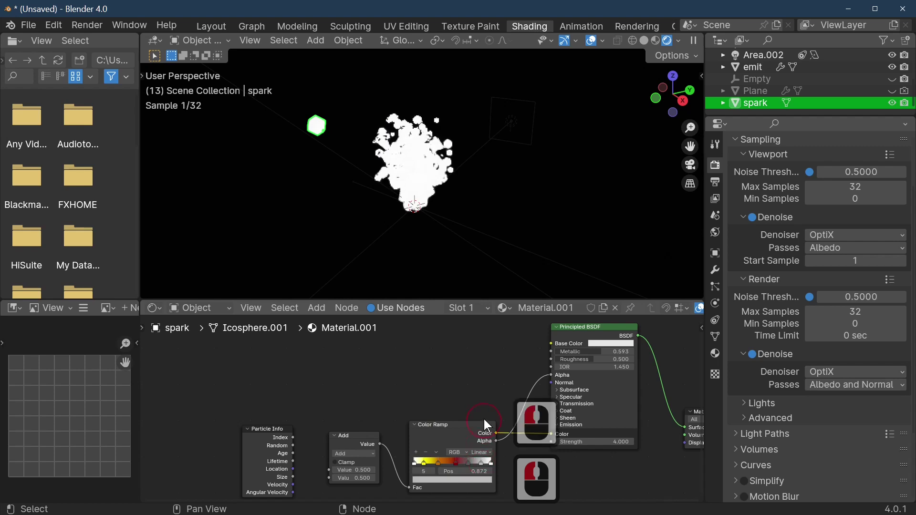
left_click(453, 479)
left_click_drag(484, 387, 485, 418)
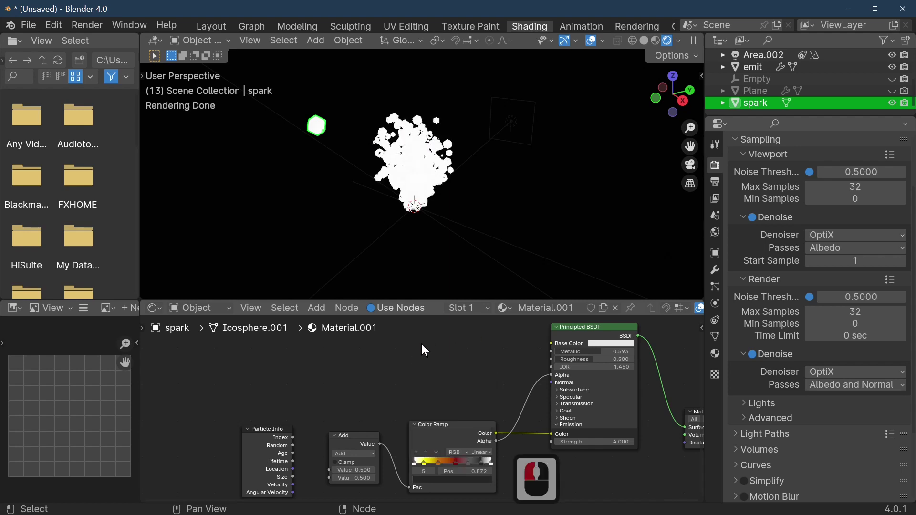
Step: Make the Color Ramp's last stop, at position 1.000, fully transparent by lowering its alpha to 0
left_click(491, 462)
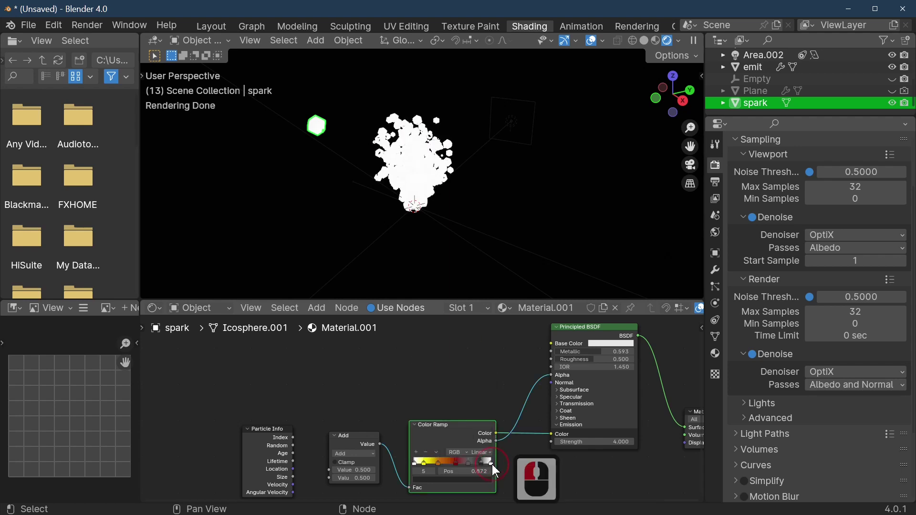
left_click(459, 480)
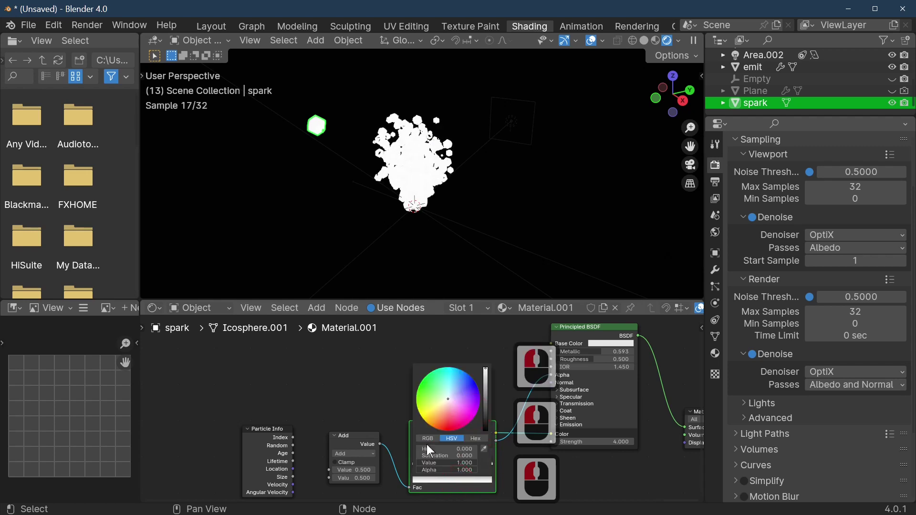
left_click_drag(460, 468, 419, 468)
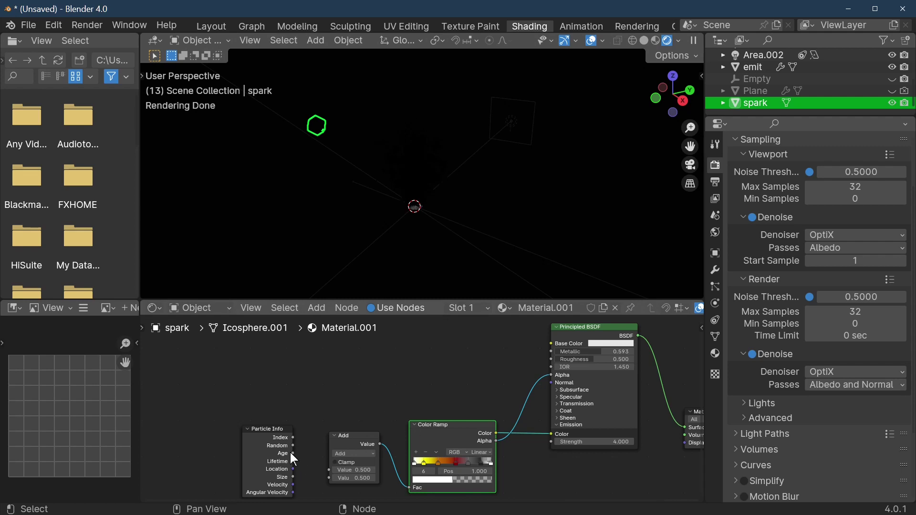
Step: Connect Particle Info's Age and Lifetime to the Math node's two Value inputs and set its operation to Divide
left_click_drag(293, 453, 329, 477)
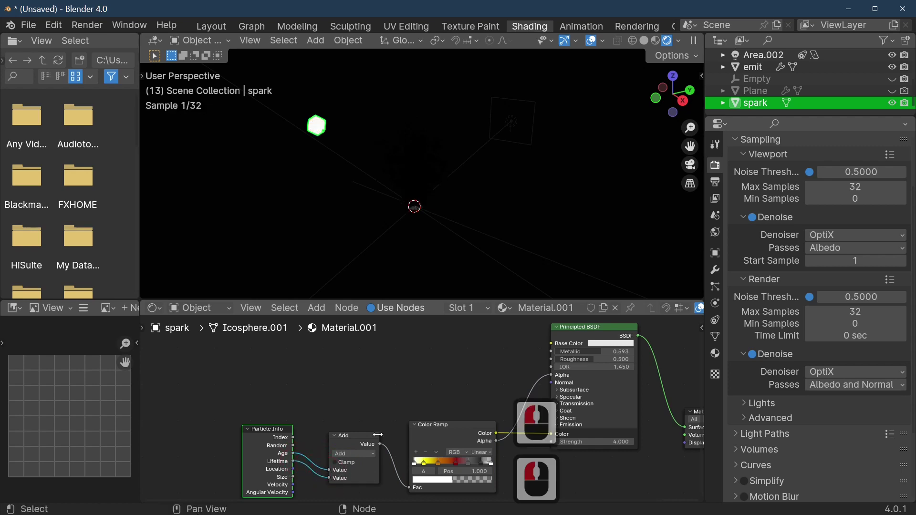
left_click(347, 453)
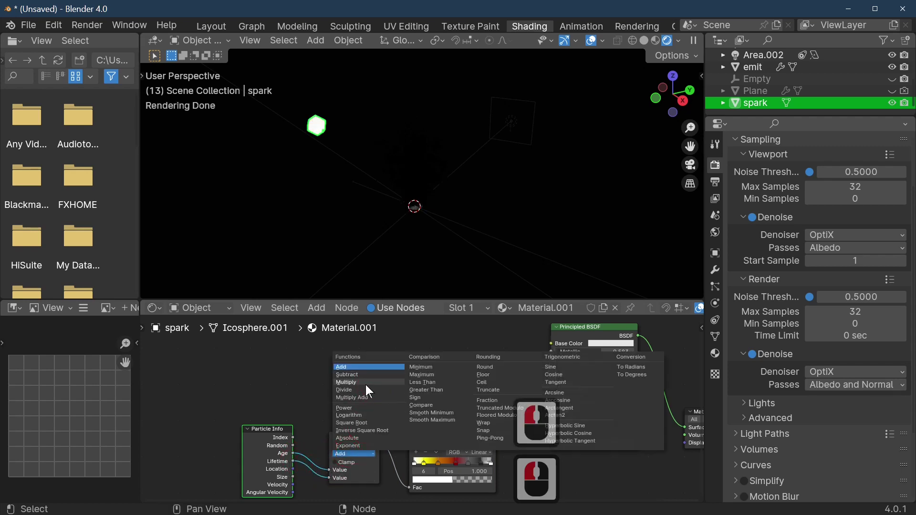
left_click(353, 391)
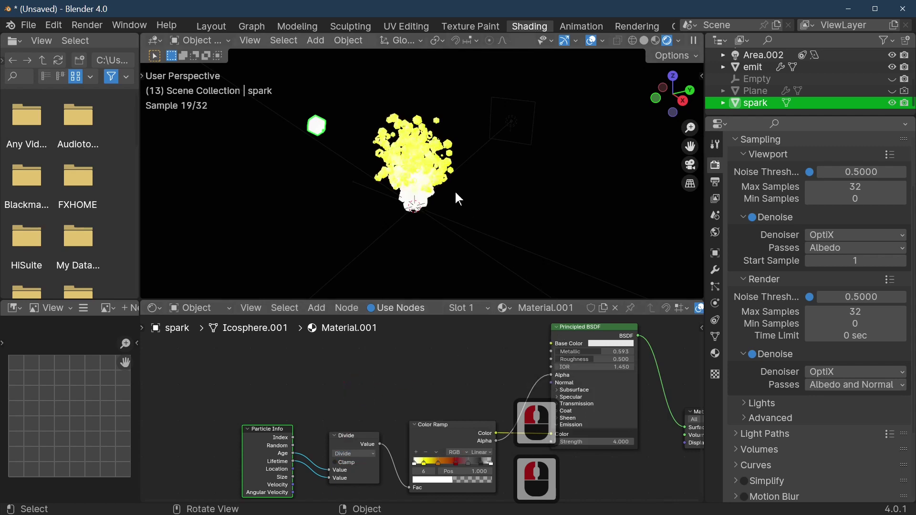
Step: Play the animation and step forward frame by frame to examine how the particle colors change over their lifetime
key("space")
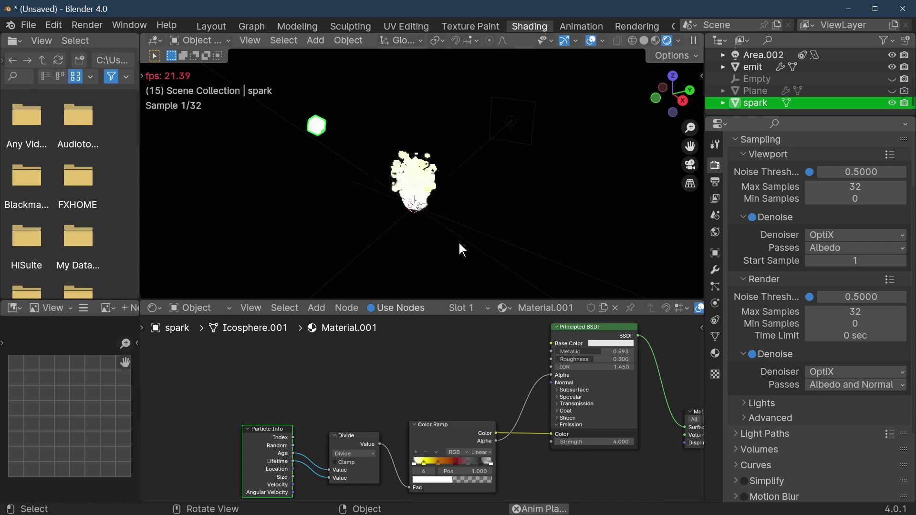
key("space")
key("Right")
key("Right")
key("Right")
key("Right")
key("Right")
key("Right")
key("Right")
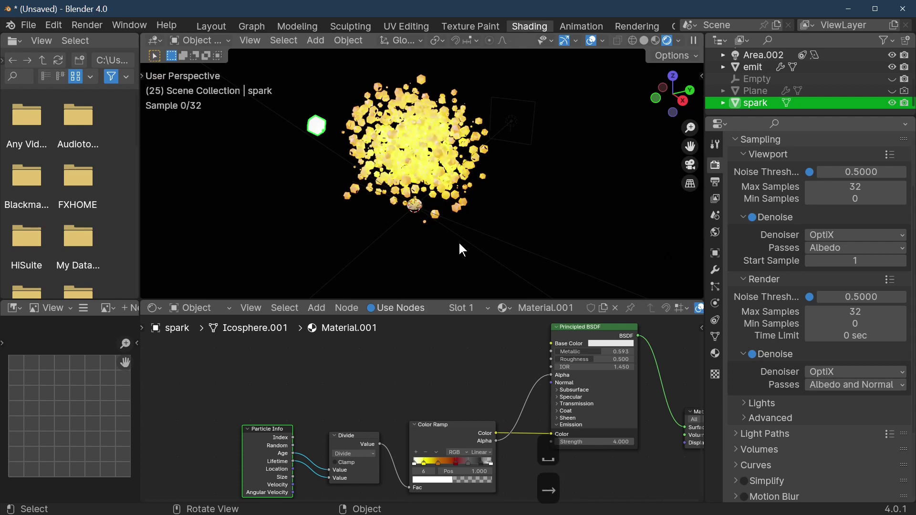
key("Right")
key("Right")
key("Right")
key("Right")
key("Right")
key("Right")
key("Right")
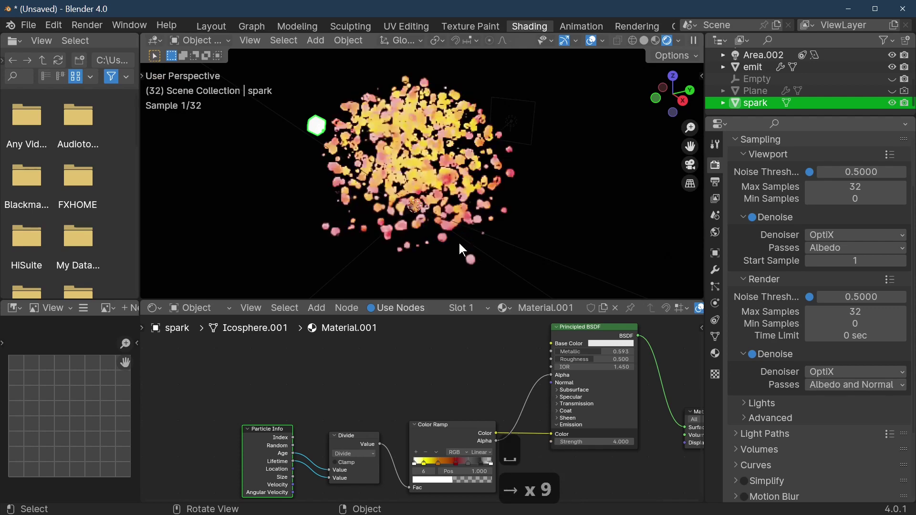
key("Right")
key("Right")
key("Right")
key("Right")
key("Right")
key("Right")
key("Right")
key("Right")
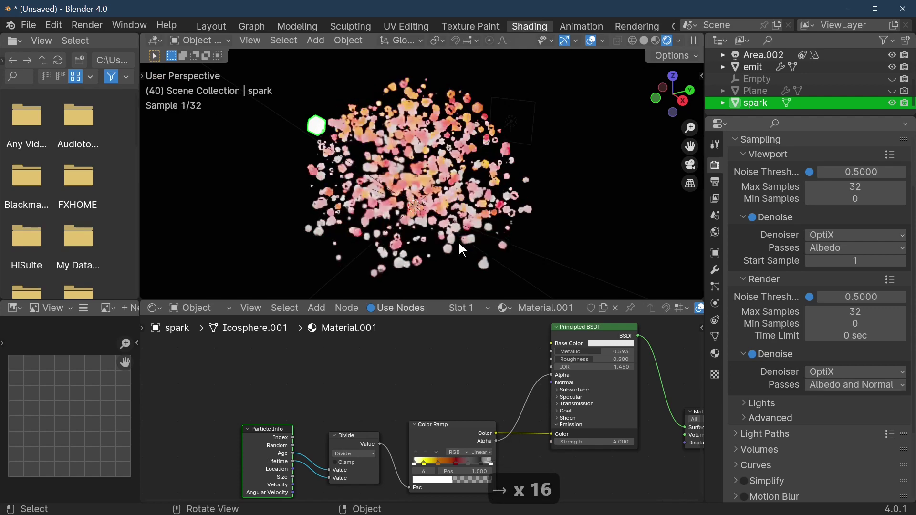
key("Right")
key("Right")
key("Right")
key("Right")
key("Right")
key("Right")
key("Right")
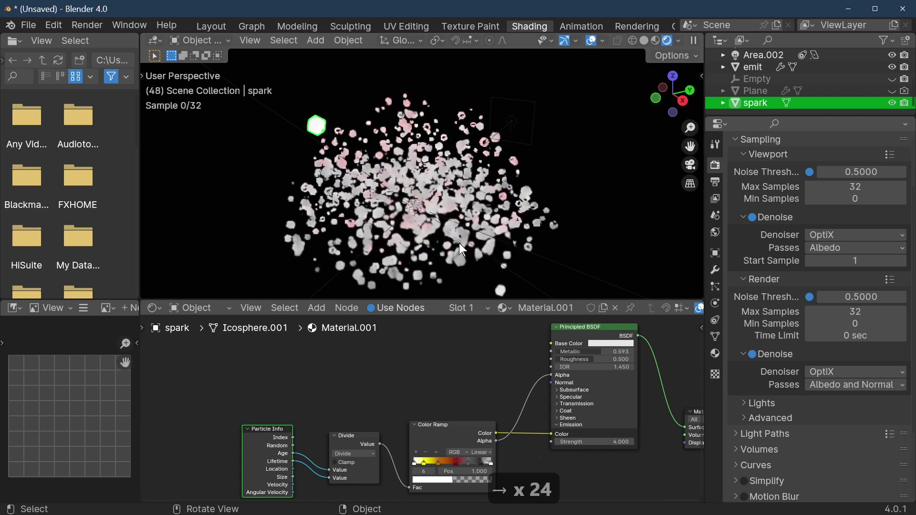
key("Right")
key("Right")
key("Right")
key("Right")
key("Right")
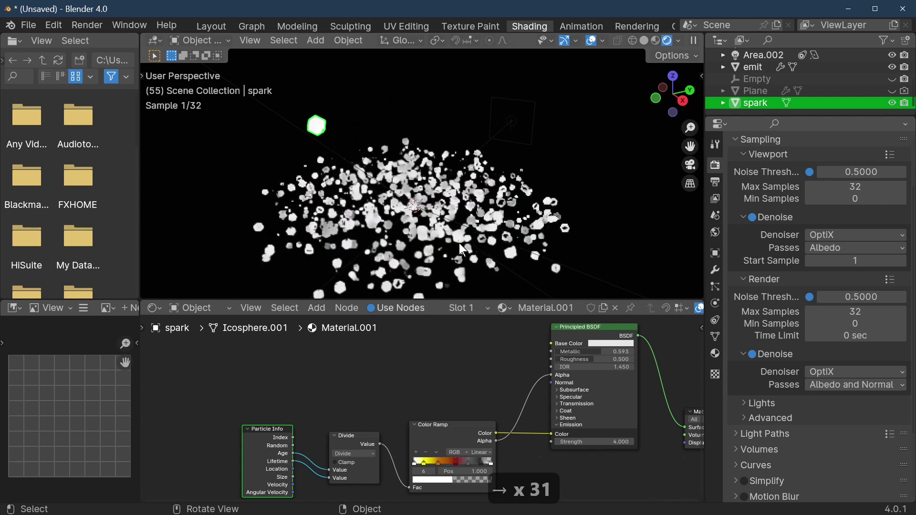
Step: Darken the Color Ramp's stop at position 0.706 further to near-black grey
left_click(467, 463)
left_click(482, 476)
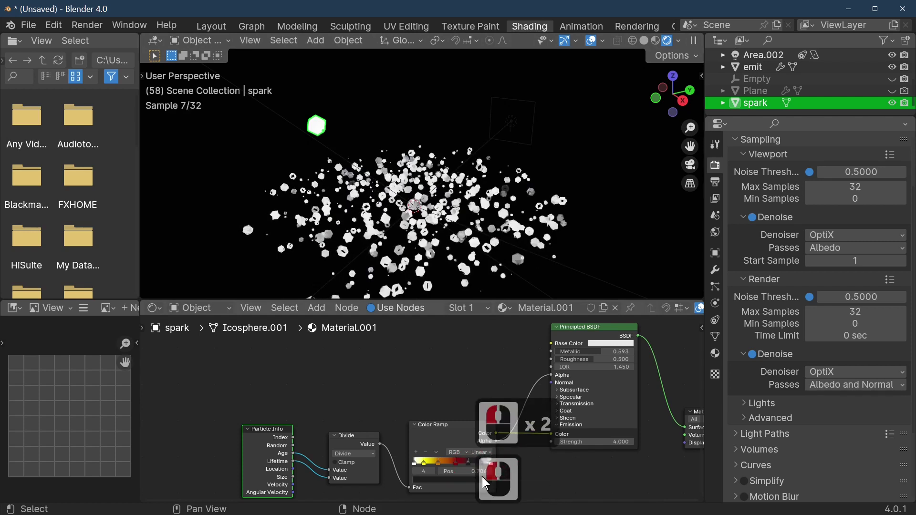
Step: Replay the animation and step through its frames again to examine the particles' fade with the darkened ramp stop
key("space")
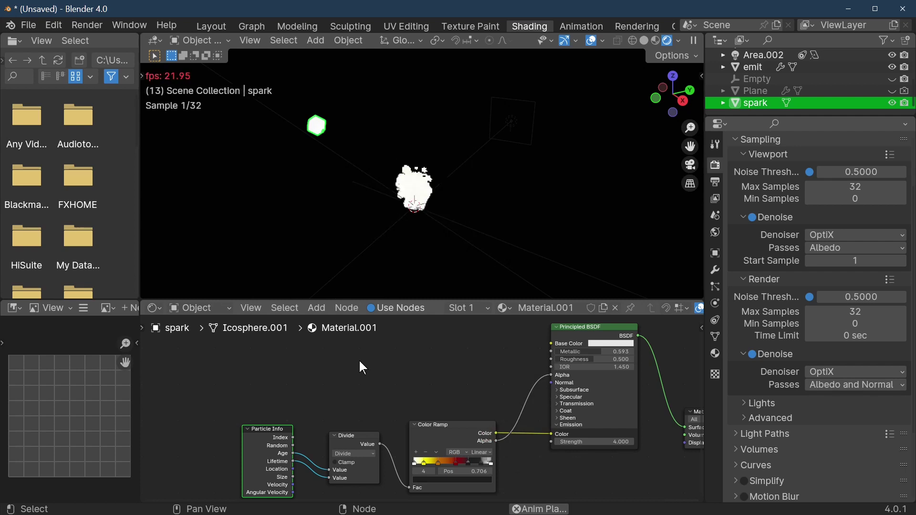
key("space")
key("Right")
key("Right")
key("Right")
key("Right")
key("Right")
key("Right")
key("Right")
key("Right")
key("Right")
key("Right")
key("Right")
key("Right")
key("Right")
key("Right")
key("Right")
key("Right")
key("Right")
key("Right")
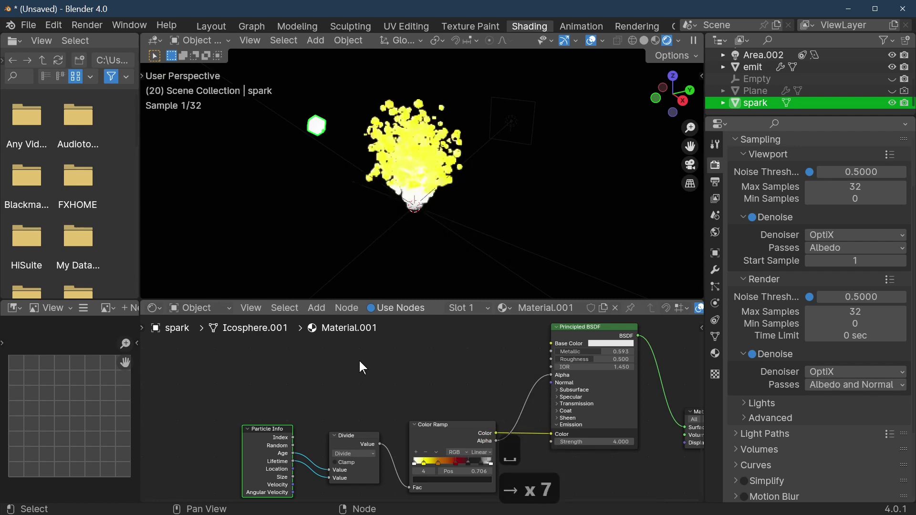
key("Right")
key("Right")
key("Right")
key("Right")
key("Right")
key("Right")
key("Right")
key("Right")
key("Right")
key("Right")
key("Right")
key("Right")
key("Right")
key("Right")
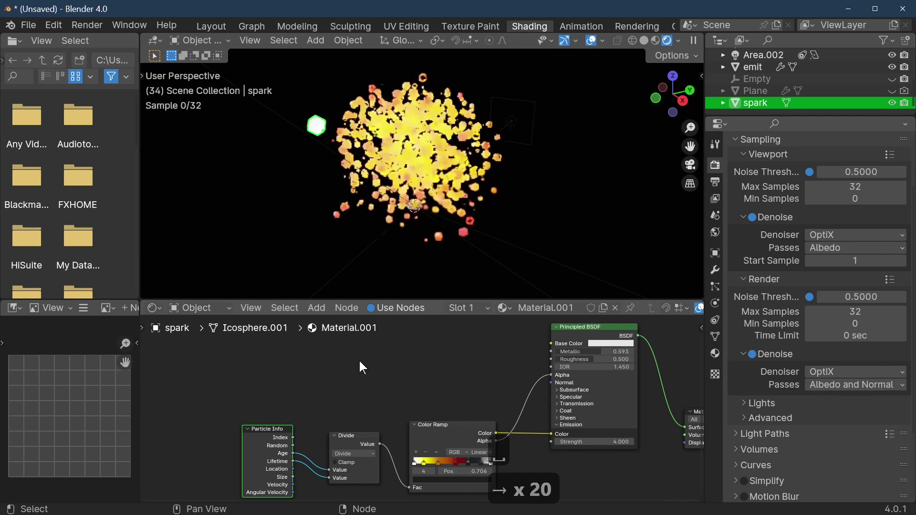
key("Right")
key("Right")
key("Right")
key("Right")
key("Right")
key("Right")
key("Right")
key("Right")
key("Right")
key("Right")
key("Right")
key("Right")
key("Right")
key("Right")
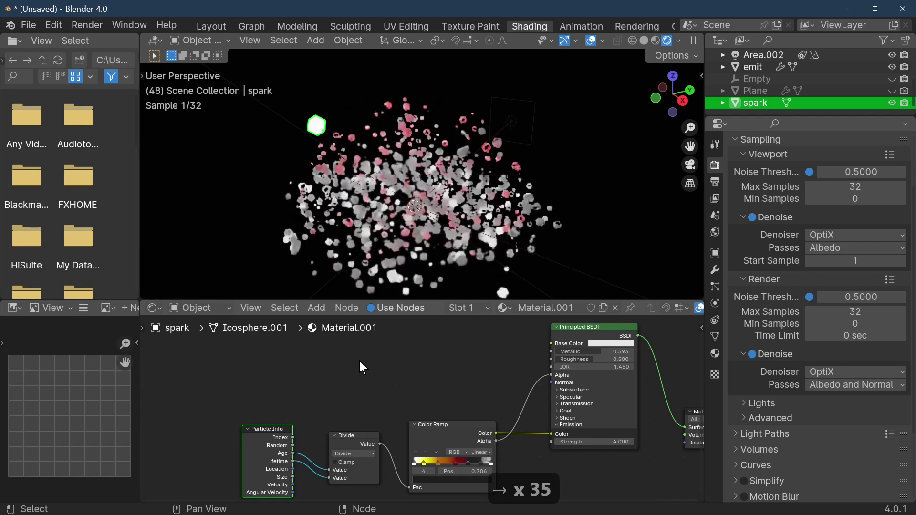
key("Right")
key("Right")
key("Right")
key("Right")
key("Right")
key("Right")
key("Right")
key("Right")
key("Right")
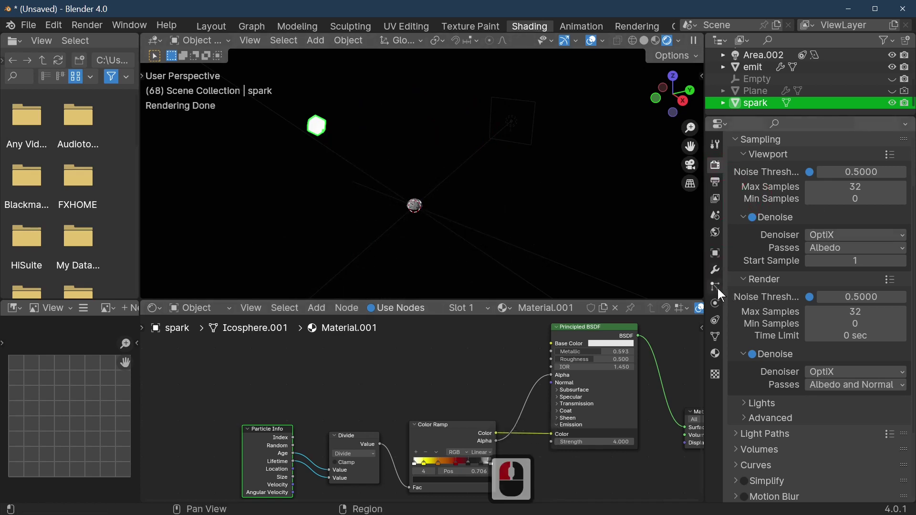
Step: Check the emit object's particle settings, and scale the spark object down to make the particles smaller
left_click(421, 205)
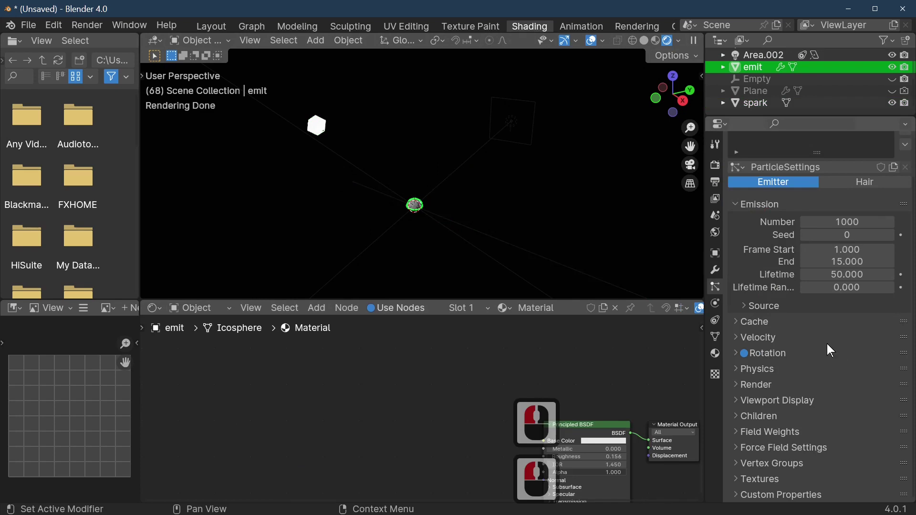
left_click(316, 129)
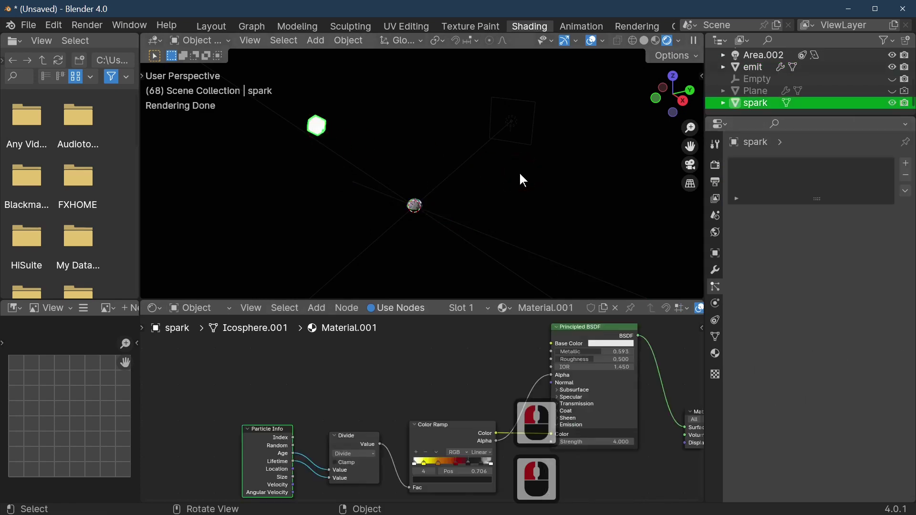
key("s")
left_click(589, 139)
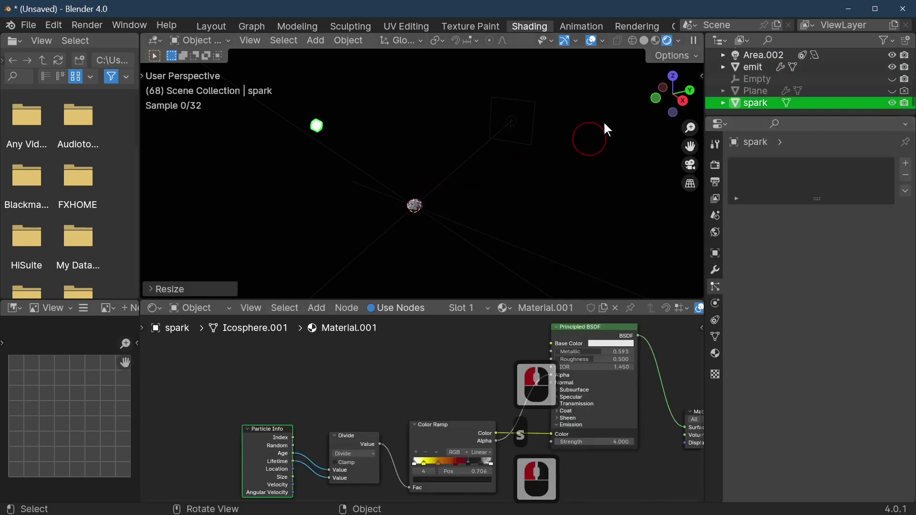
Step: Switch the viewport to Material Preview and play the animation to examine the smaller particles, stopping at frame 55
left_click(655, 41)
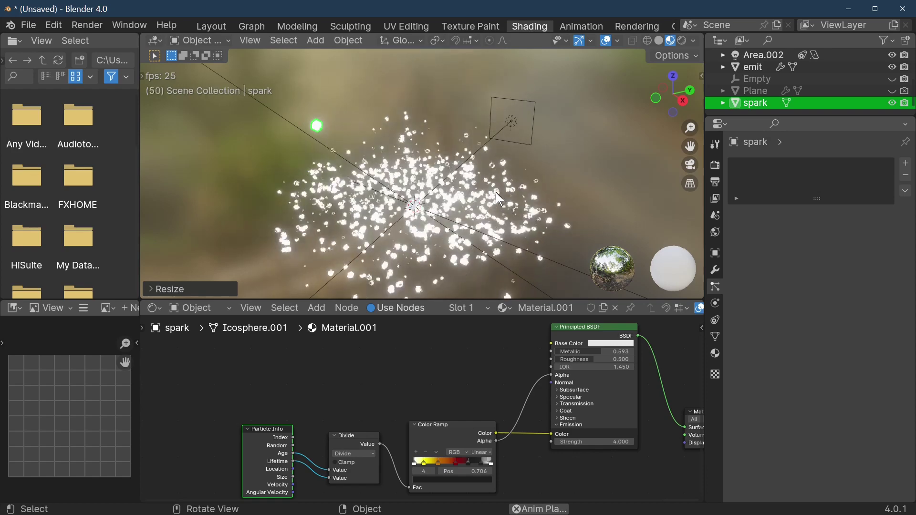
key("space")
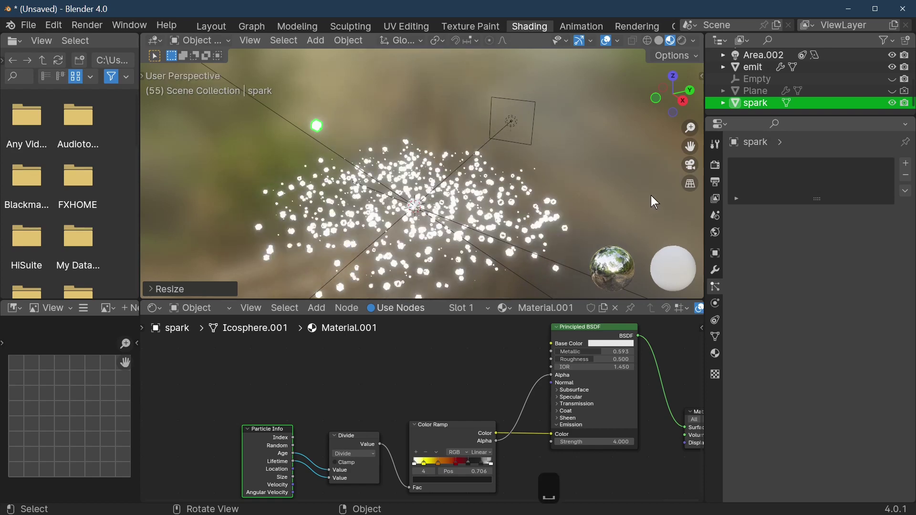
Step: Set the emit object's particle number to 10000 and play the animation
left_click(414, 210)
left_click(850, 268)
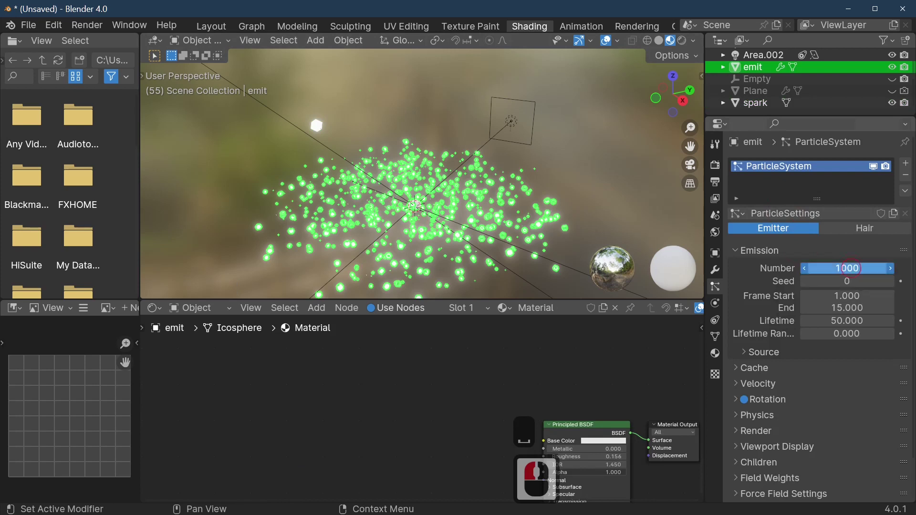
left_click(849, 268)
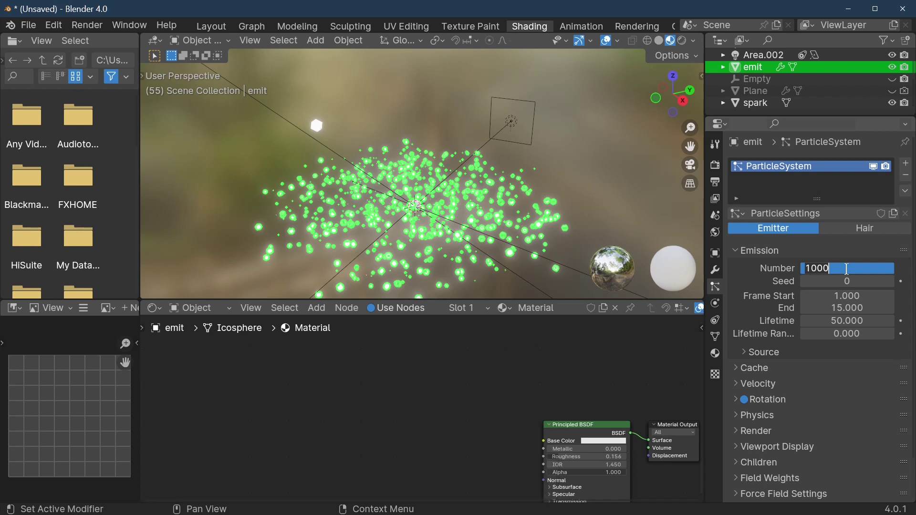
type("10")
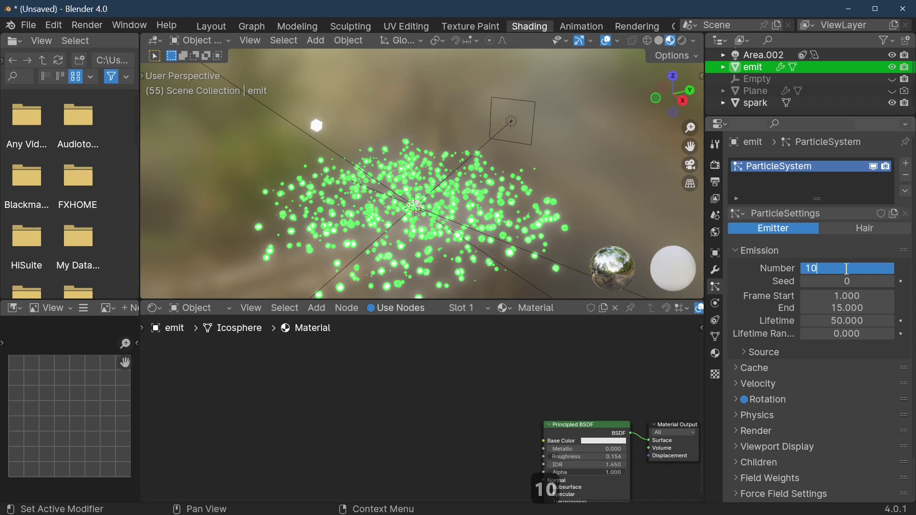
type("000")
key("Return")
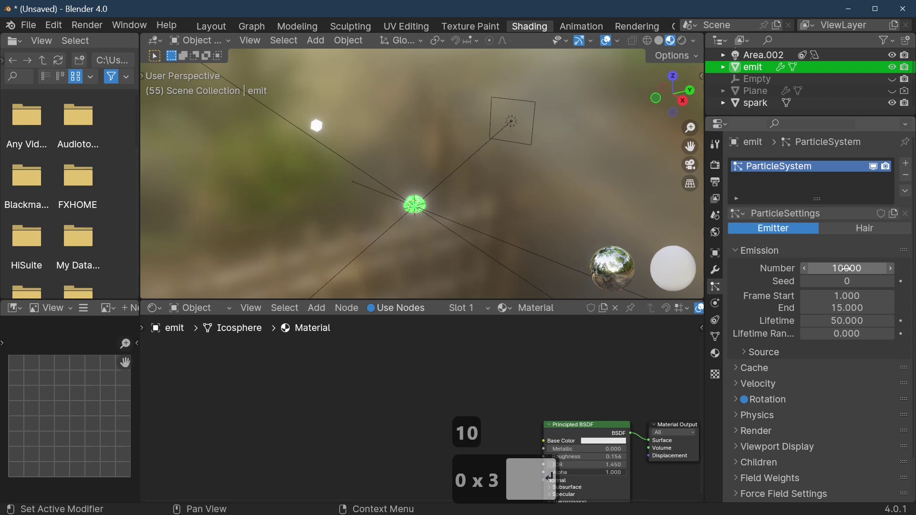
key("space")
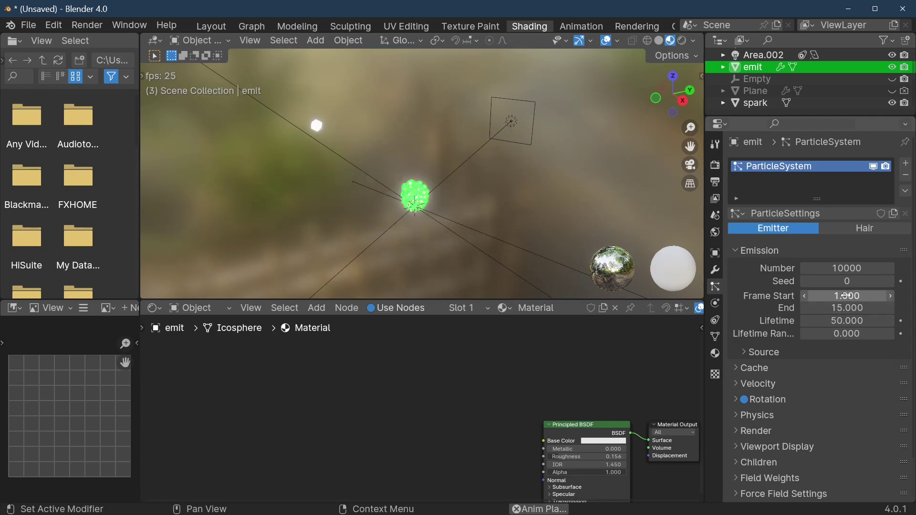
Step: Set the particle emission's start frame to 20 and its end frame to 30
left_click(837, 296)
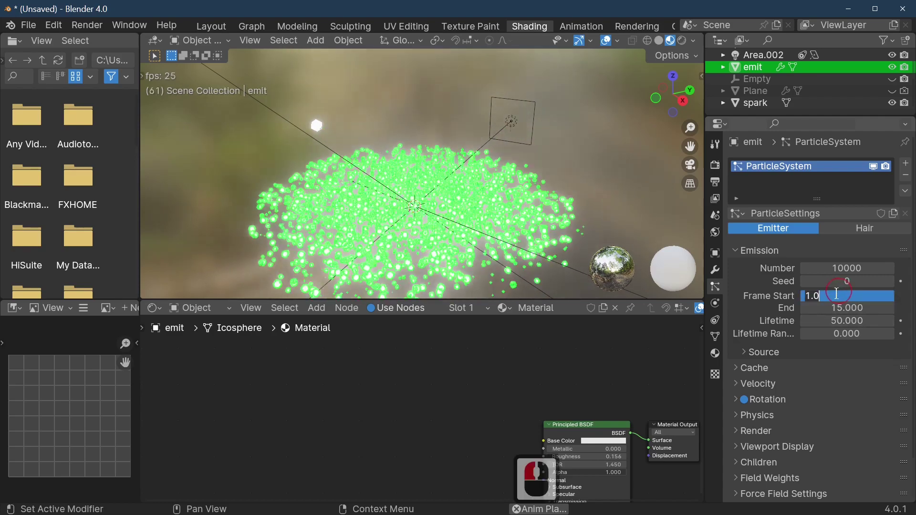
type("20")
key("Return")
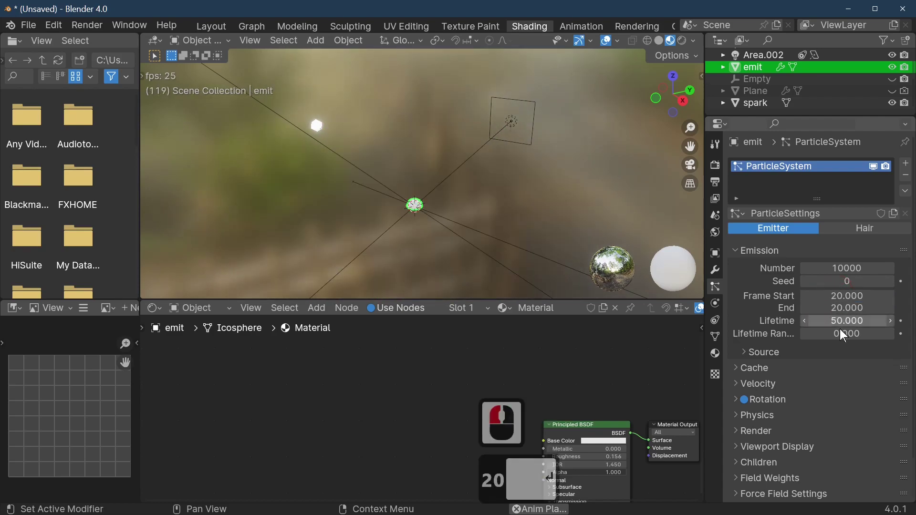
left_click(834, 306)
type("30")
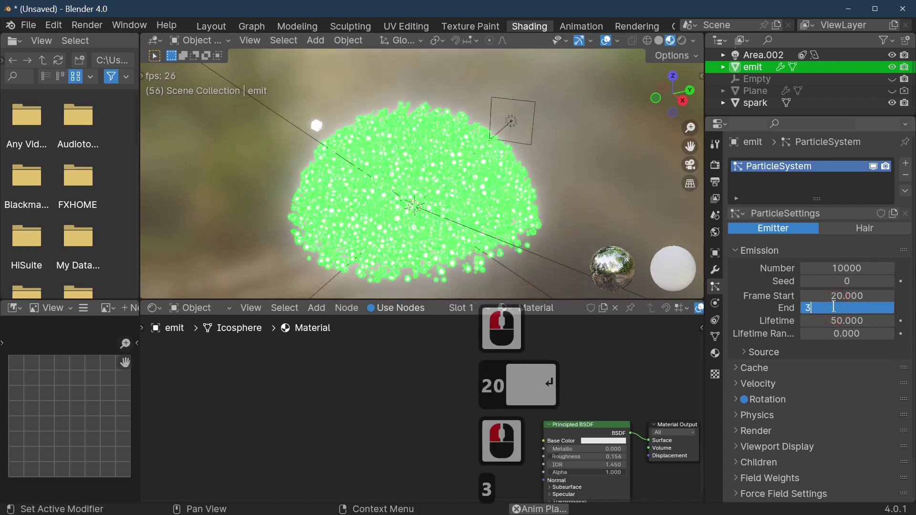
key("Return")
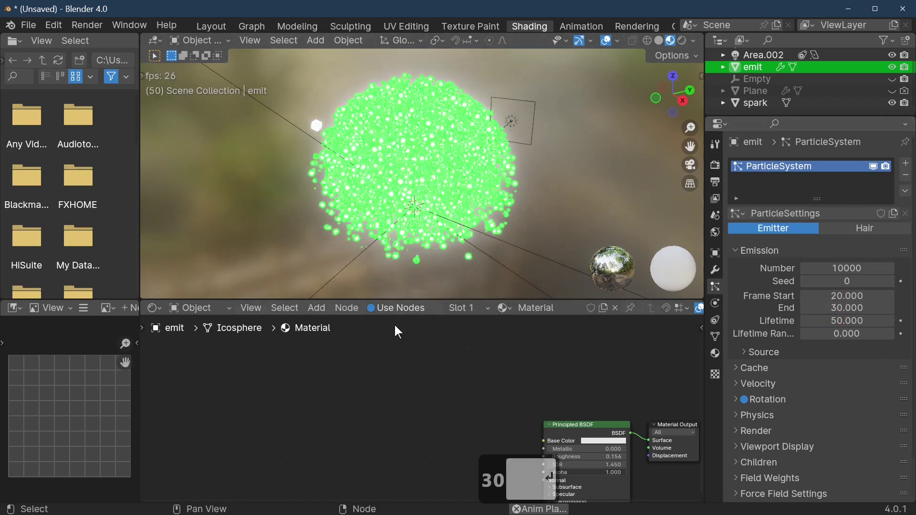
Step: Switch to the Layout workspace in Material Preview and reduce the emit object's particle number to 3000
left_click(211, 26)
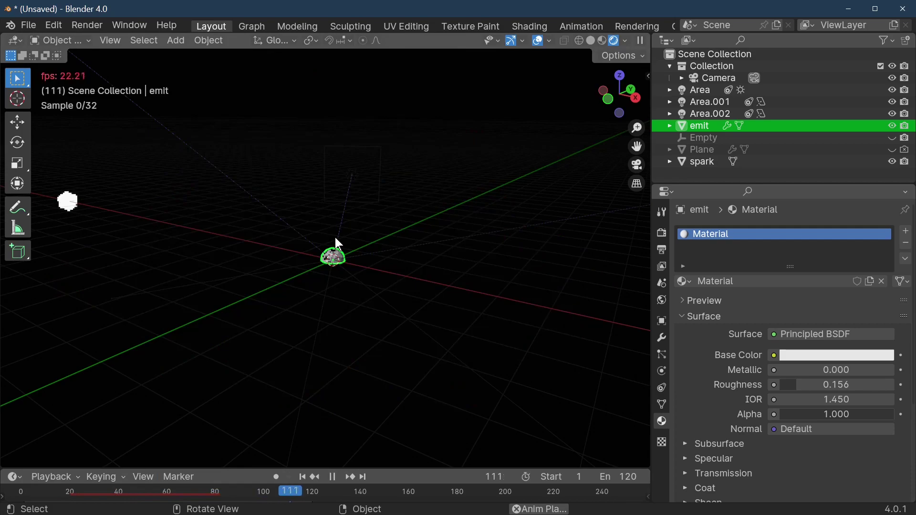
left_click(602, 40)
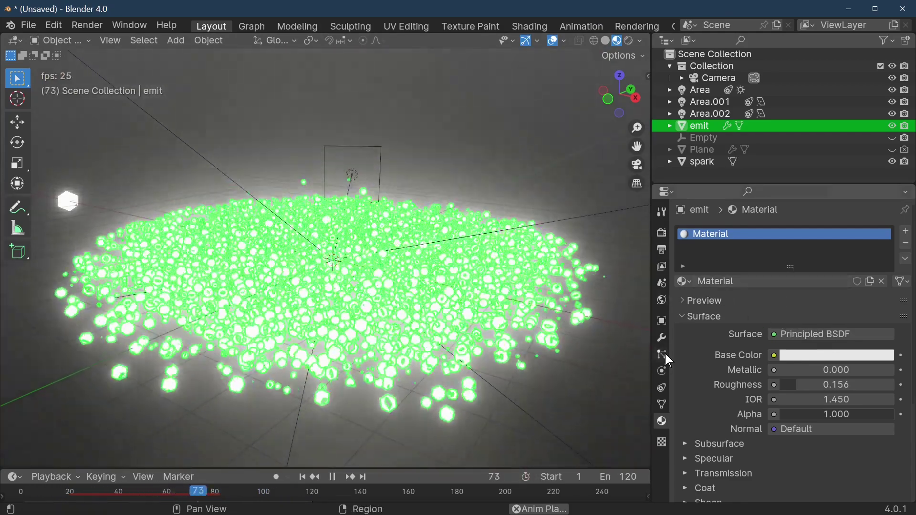
left_click(662, 354)
double_click(832, 336)
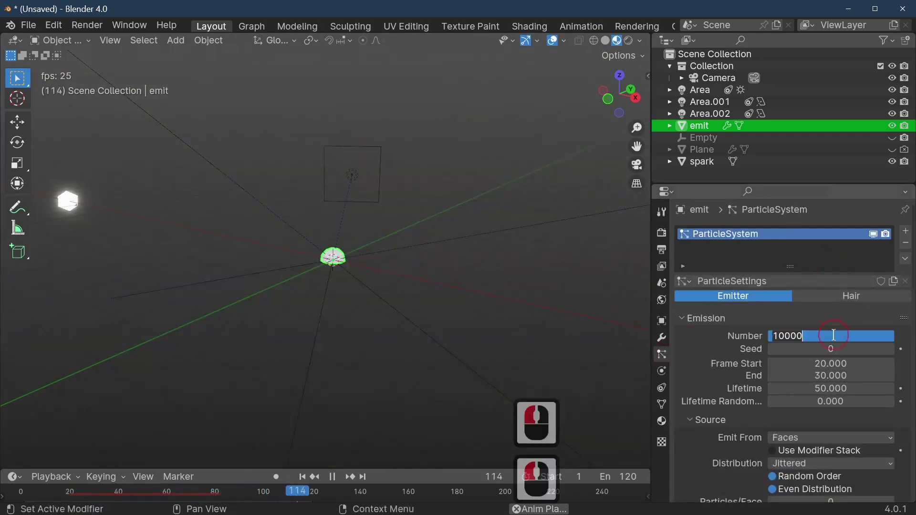
type("3000")
key("Return")
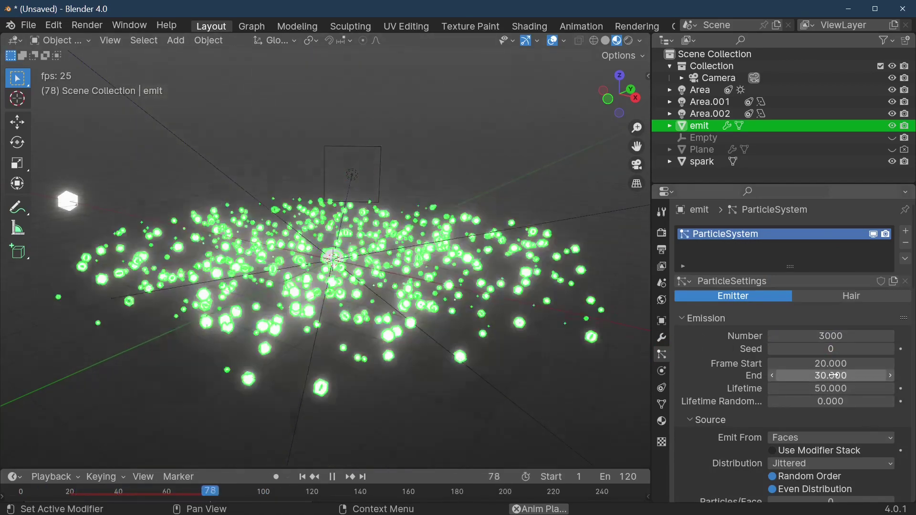
Step: Set the particle emission's end frame to 22 and the particle lifetime to 90 frames
double_click(825, 375)
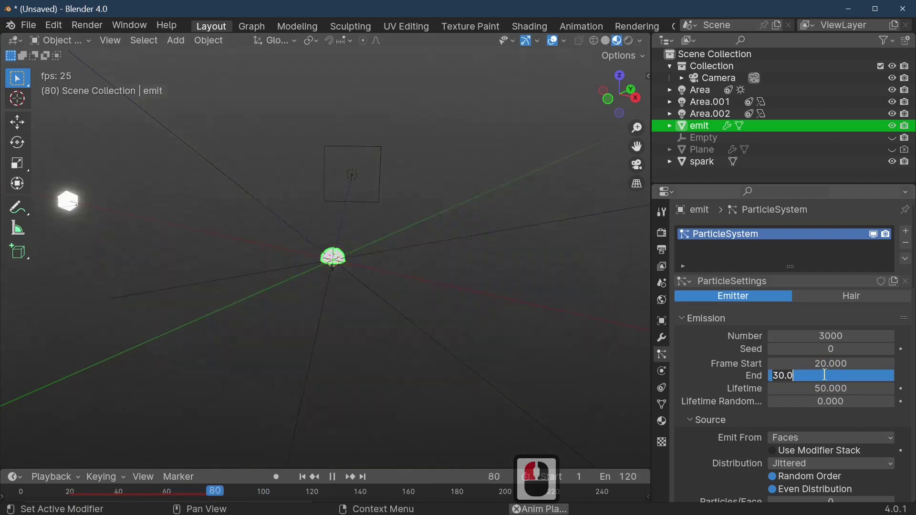
type("22")
key("Return")
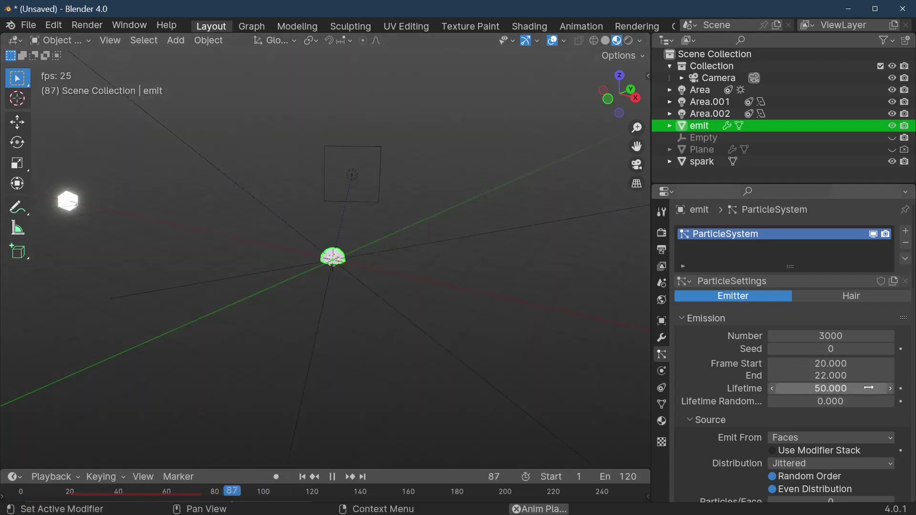
left_click(822, 388)
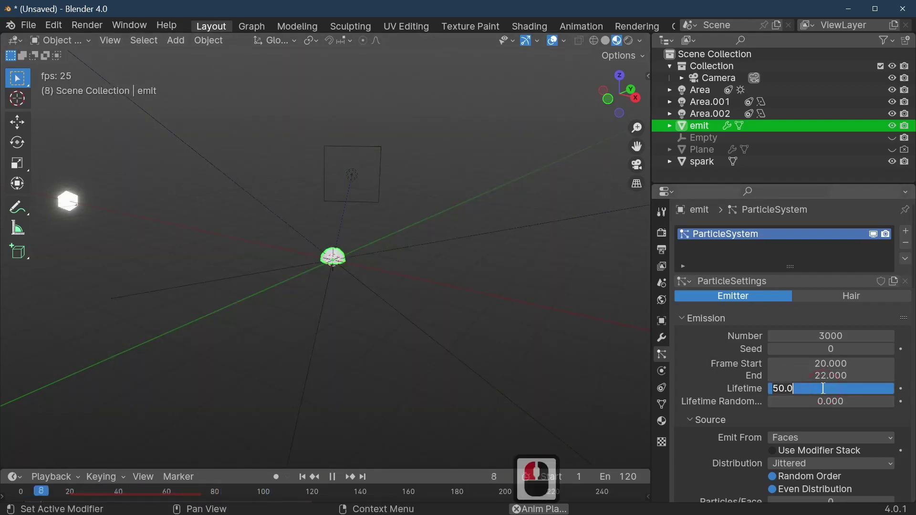
type("90")
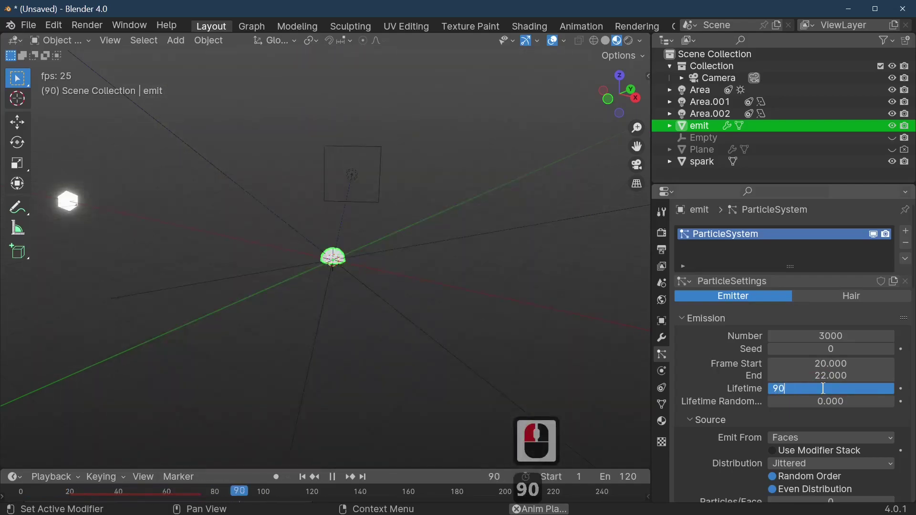
key("Return")
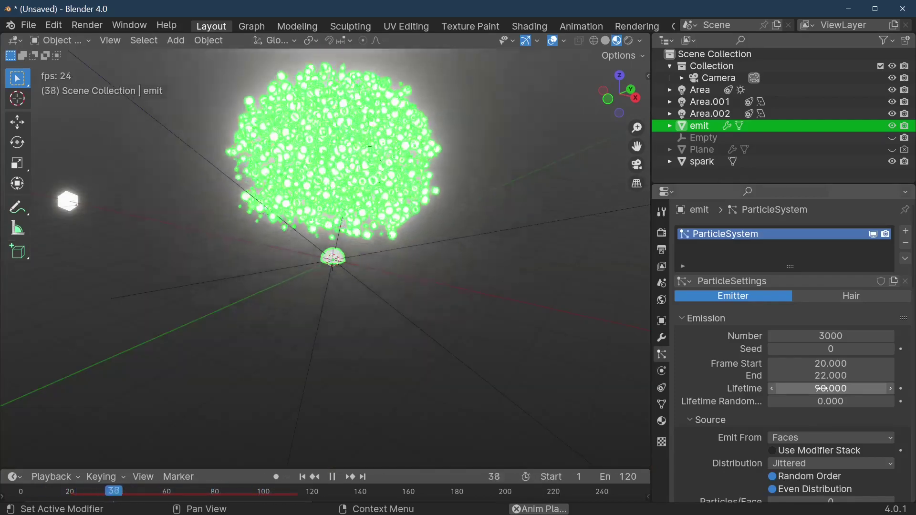
Step: Add a UV sphere and raise it about 2.57 along Z above the emitter
left_click(175, 40)
mouse_move(197, 58)
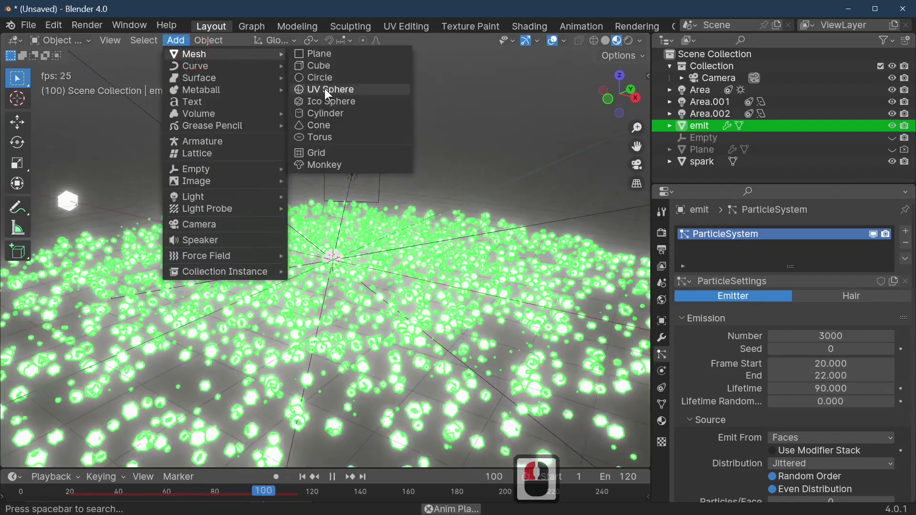
left_click(327, 89)
key("g")
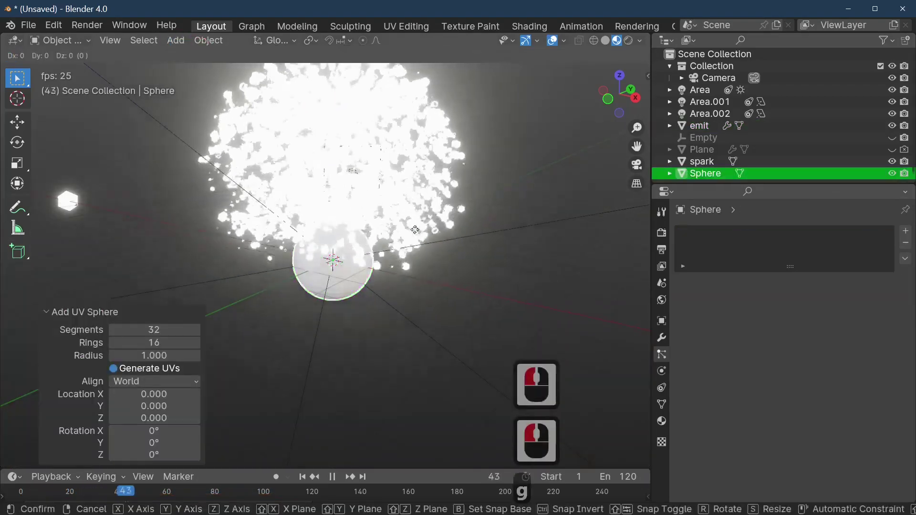
key("z")
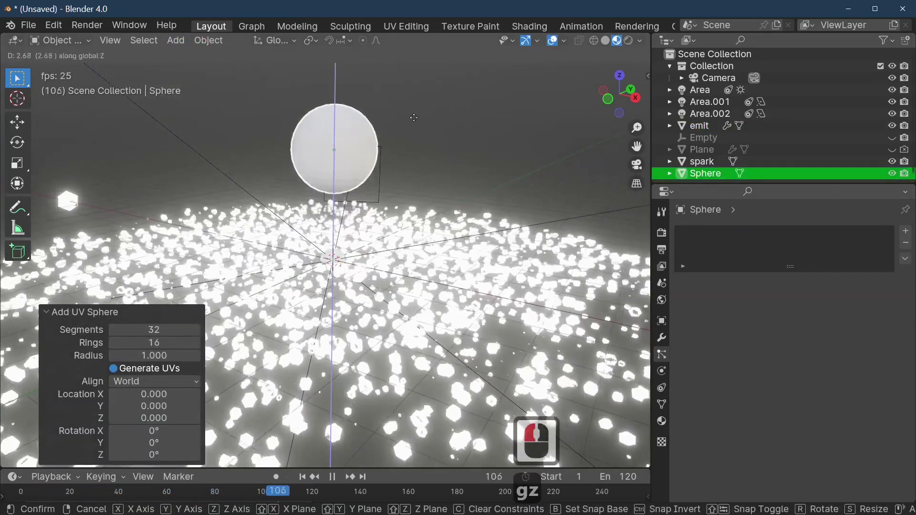
left_click(413, 125)
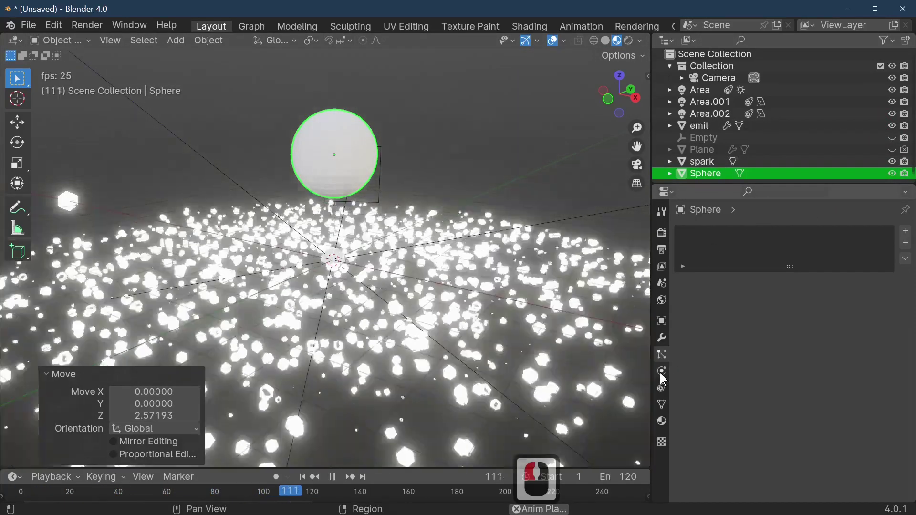
Step: Try Collision physics on the raised sphere and hide the sphere in the viewport
left_click(662, 371)
left_click(726, 239)
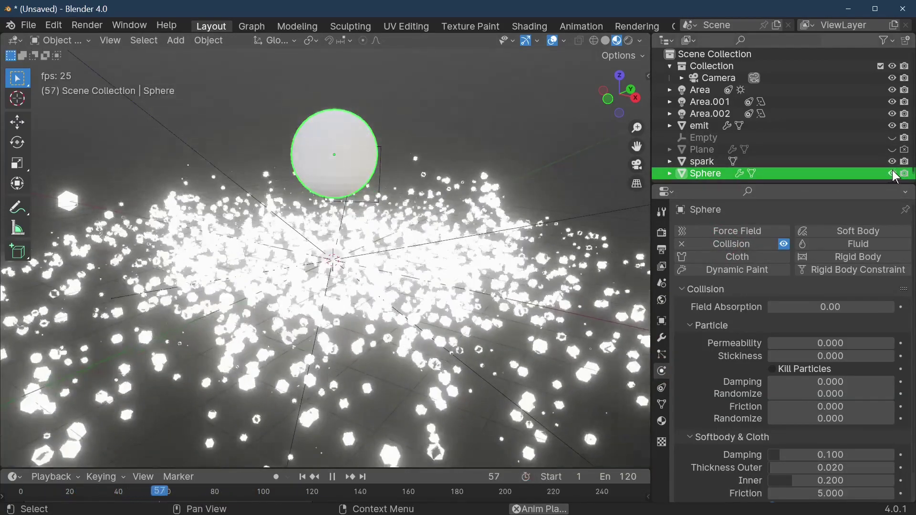
left_click(890, 174)
left_click(570, 223)
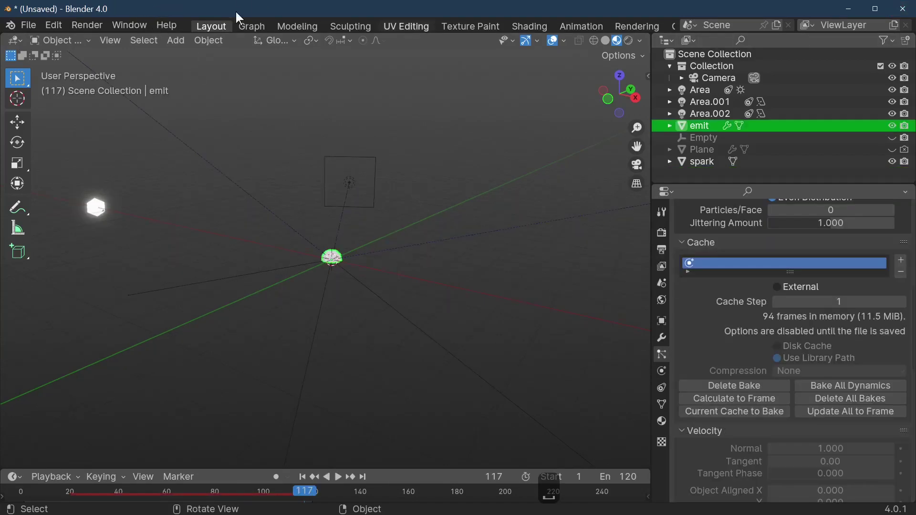
Step: Add a new UV sphere and raise it about 2.35 along Z above the emitter
left_click(179, 46)
mouse_move(193, 57)
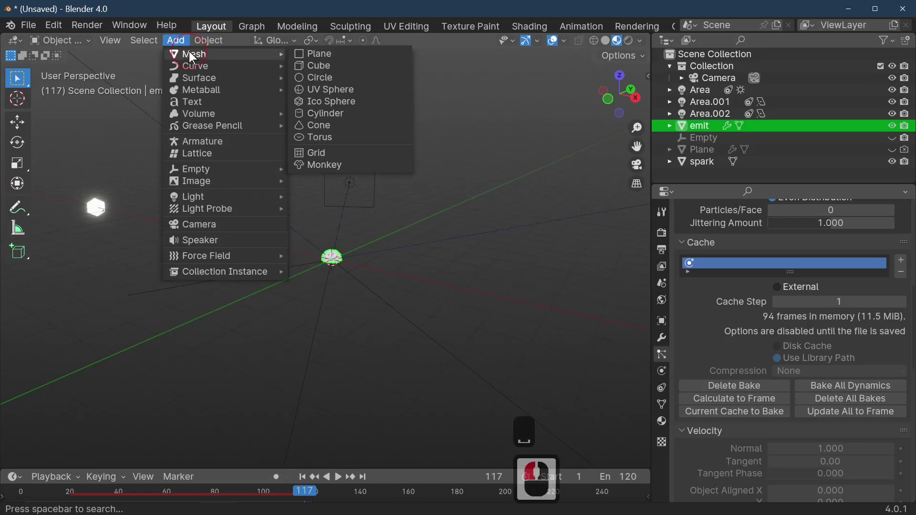
left_click(333, 88)
key("g")
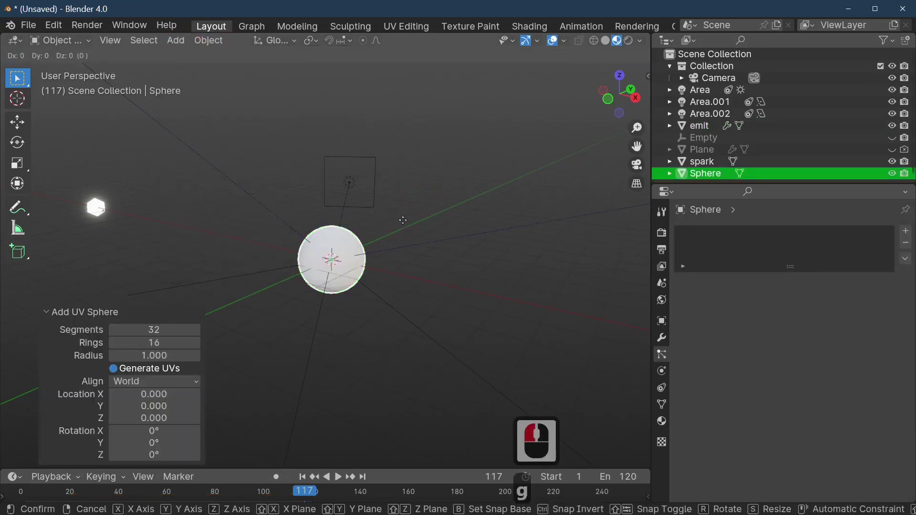
key("z")
left_click(399, 141)
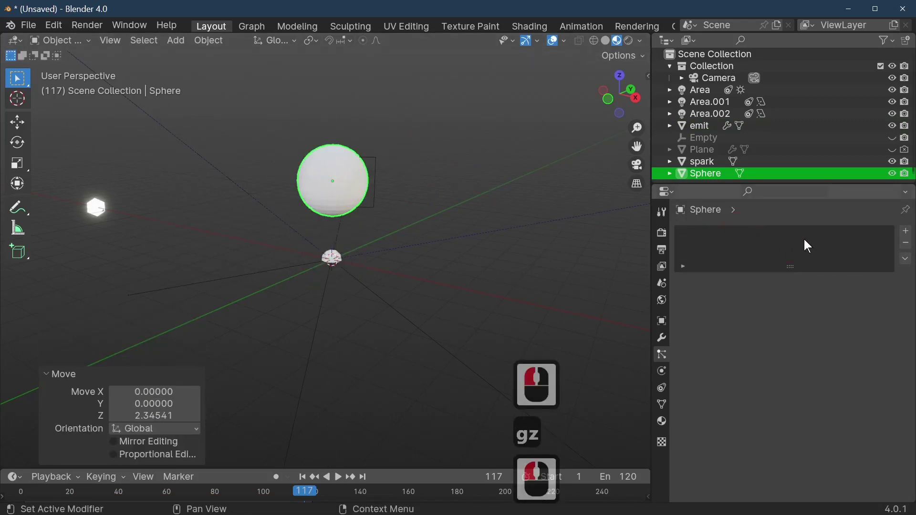
Step: Enable Collision physics on the new sphere and play the animation, stopping at frame 74
left_click(663, 372)
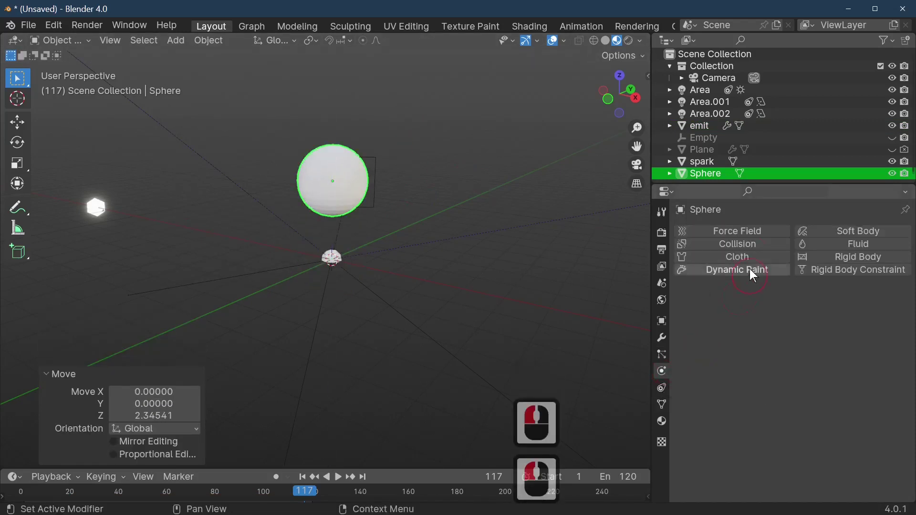
left_click(694, 245)
key("space")
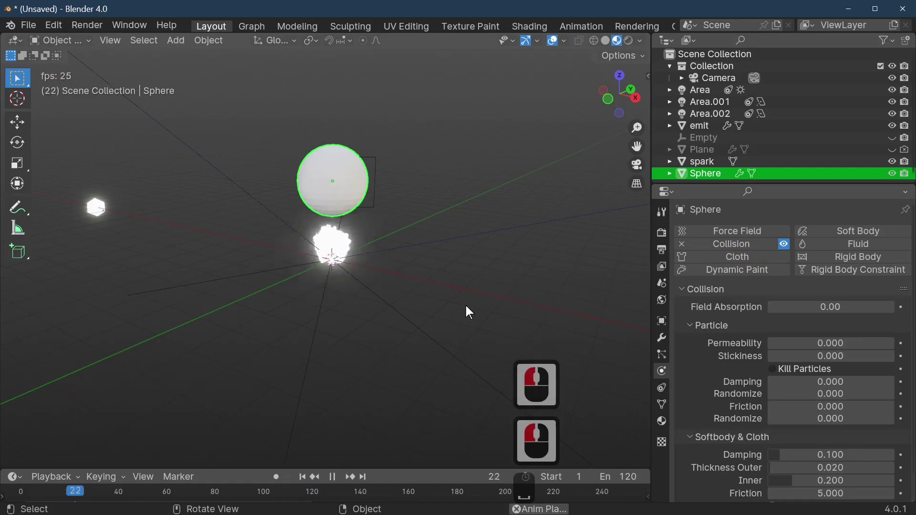
key("space")
key("space")
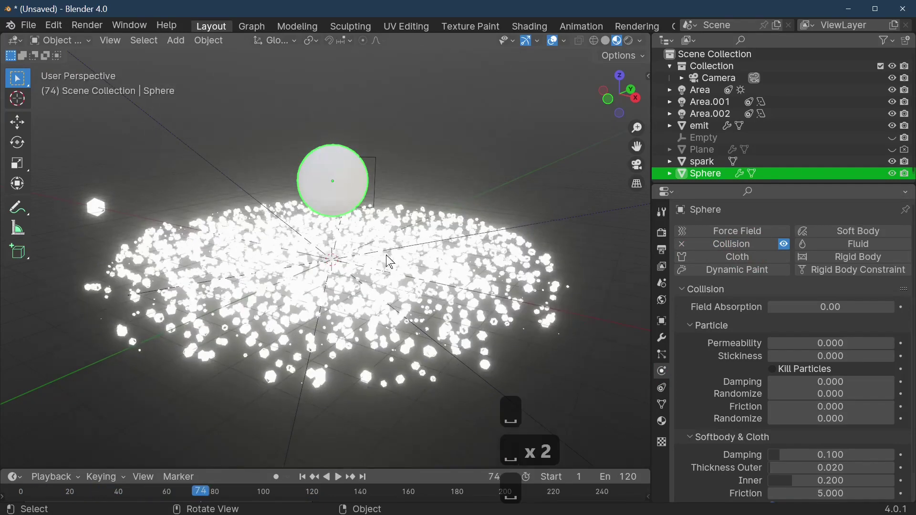
Step: Lower the collision sphere about 0.62 along Z and replay the animation with the sphere hidden in the viewport
key("g")
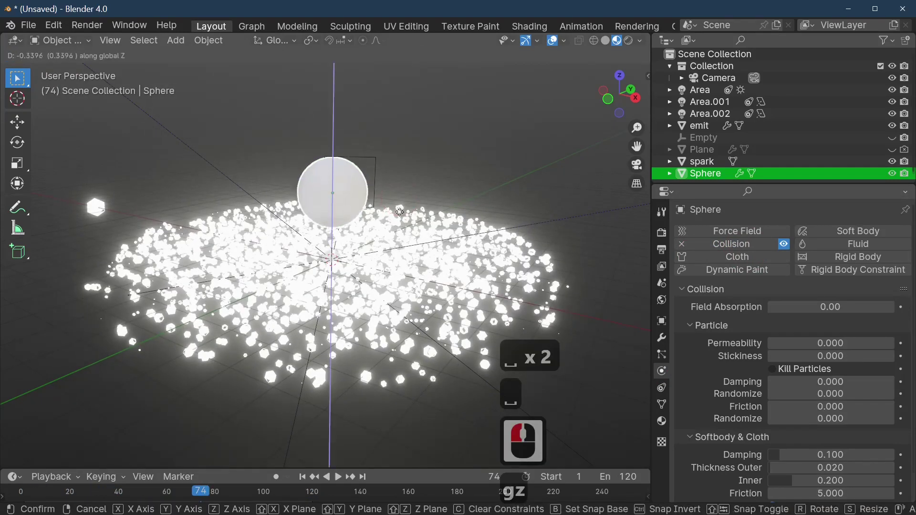
left_click(401, 222)
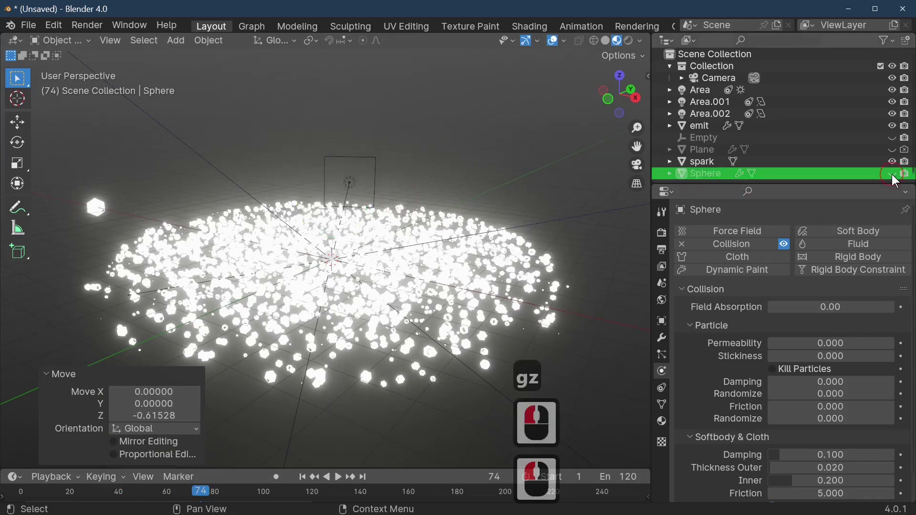
key("space")
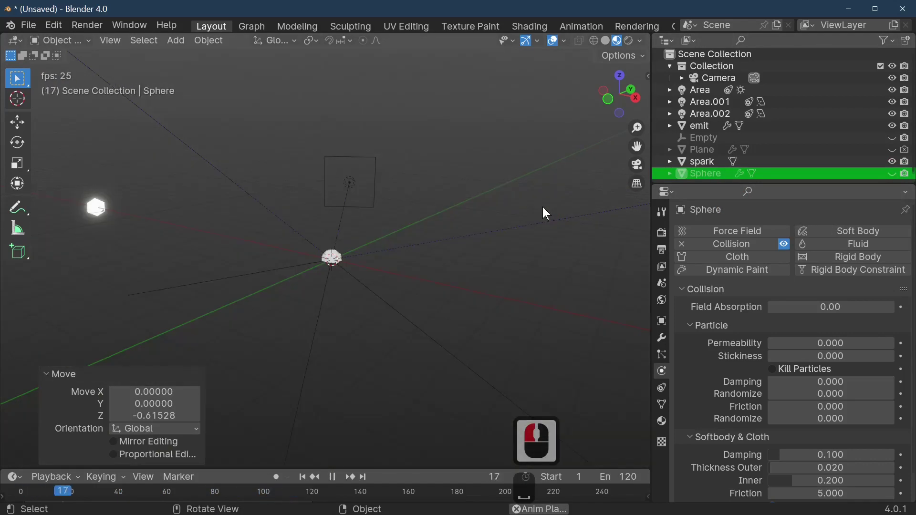
key("space")
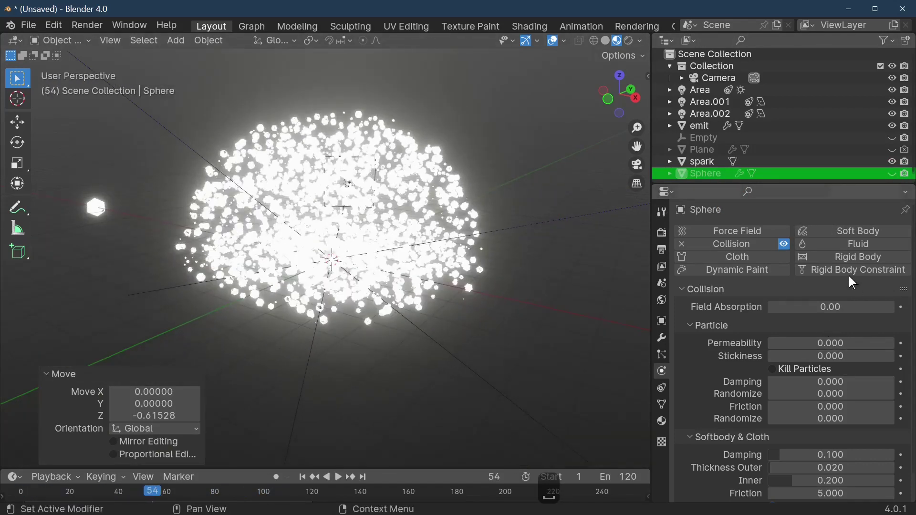
key("space")
key("space")
Step: Delete the emitter's existing particle bake and rebake all dynamics
left_click(662, 355)
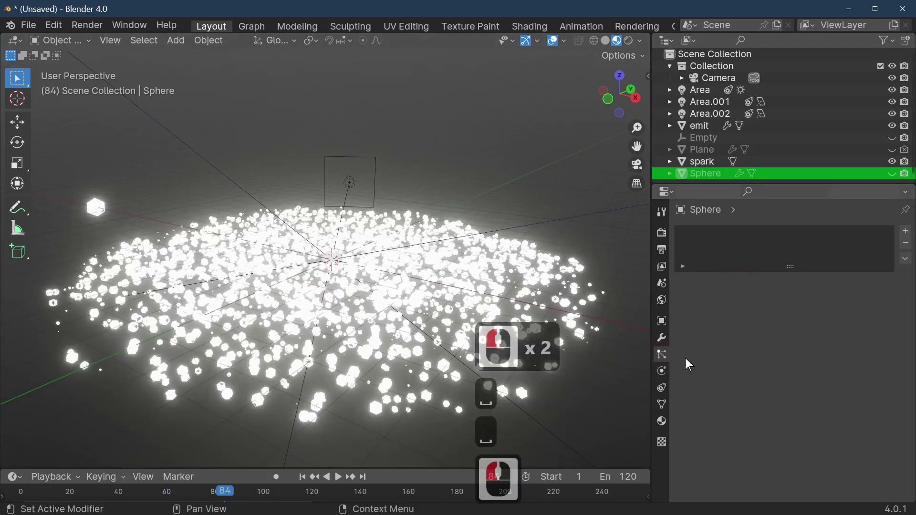
left_click(326, 265)
scroll(787, 370, "down", 11)
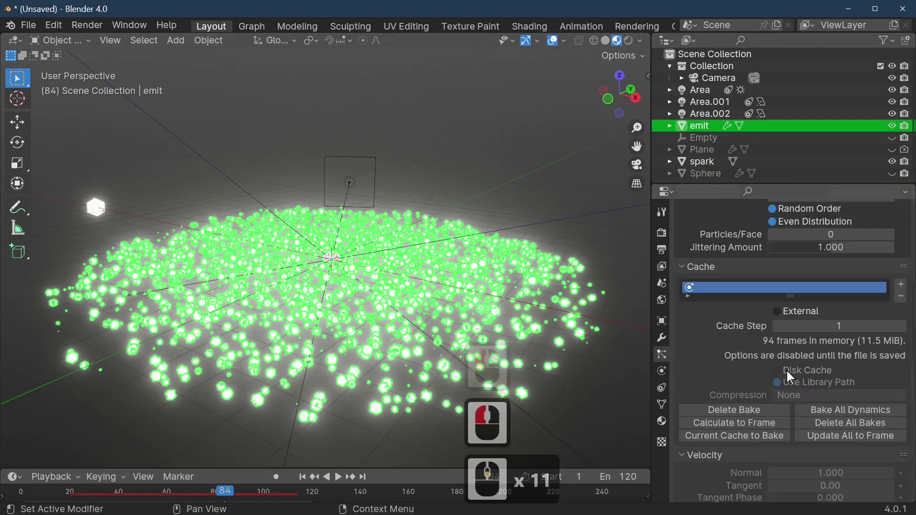
left_click(762, 411)
left_click(820, 409)
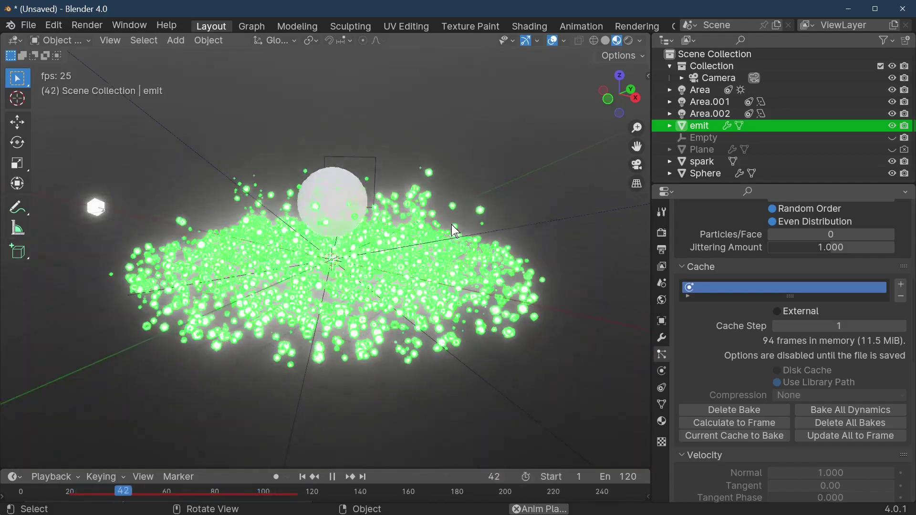
Step: Hide the collision sphere in the viewport and disable it in renders, then replay the animation through the camera
key("space")
left_click(360, 188)
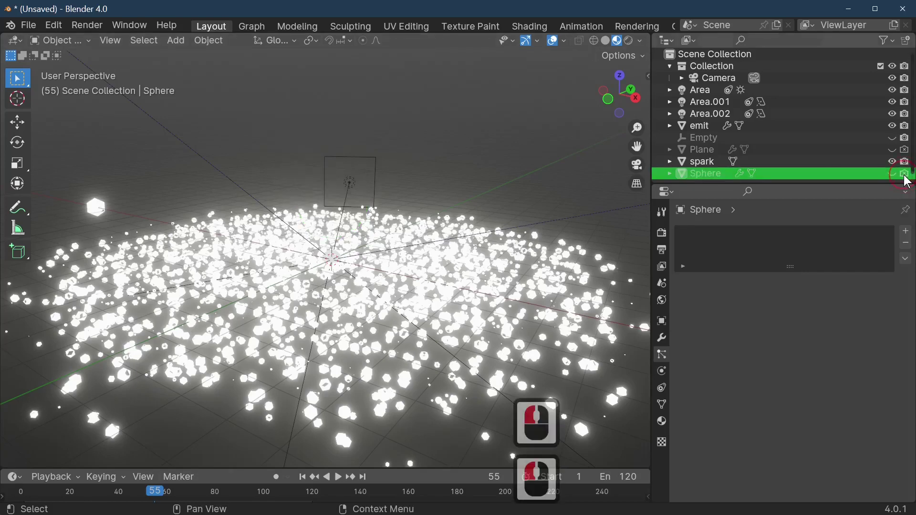
key("space")
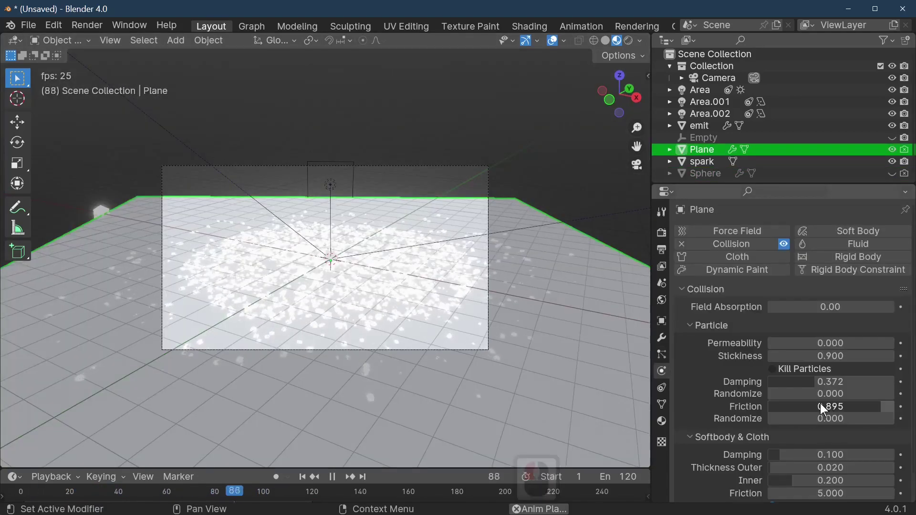
Step: Set the ground plane's particle collision Friction to 0.940, hide the plane in the viewport, and stop playback
left_click_drag(822, 408, 832, 408)
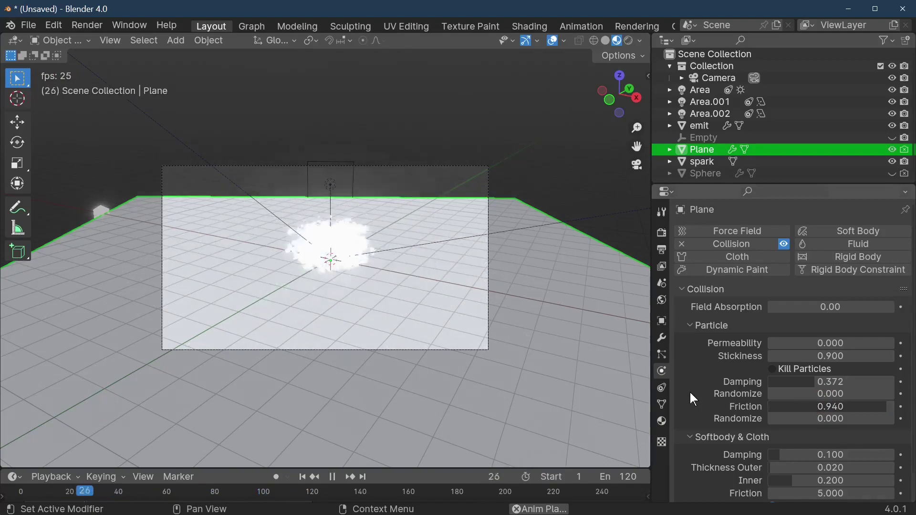
left_click(892, 149)
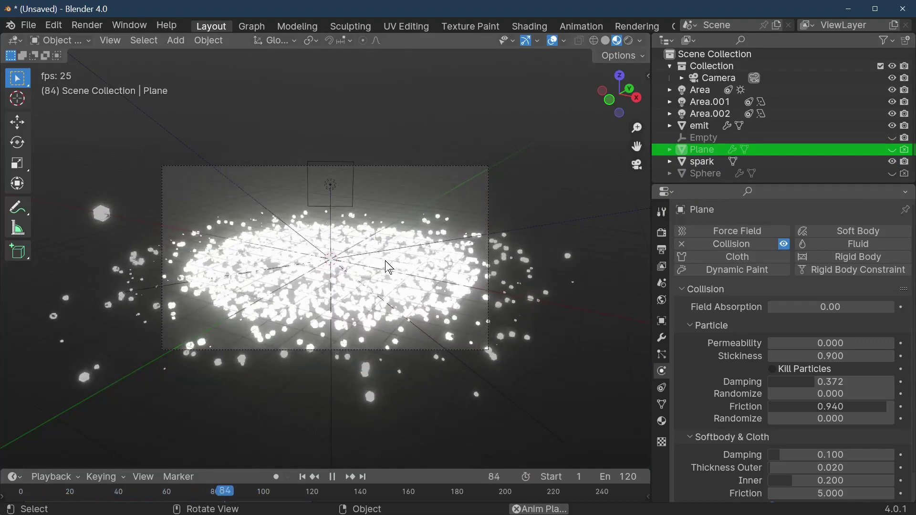
key("space")
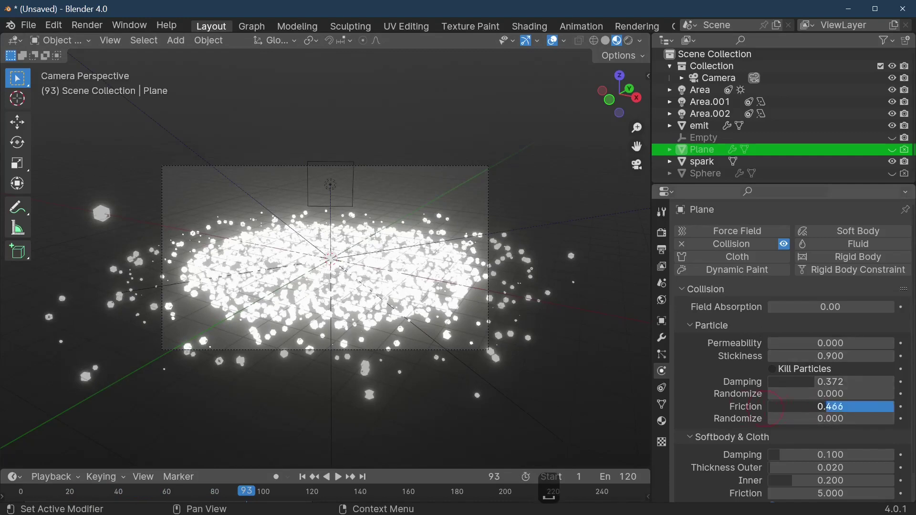
Step: Set the plane's particle collision Friction to 0.207 and Damping to 1.000, and replay the animation
left_click(830, 406)
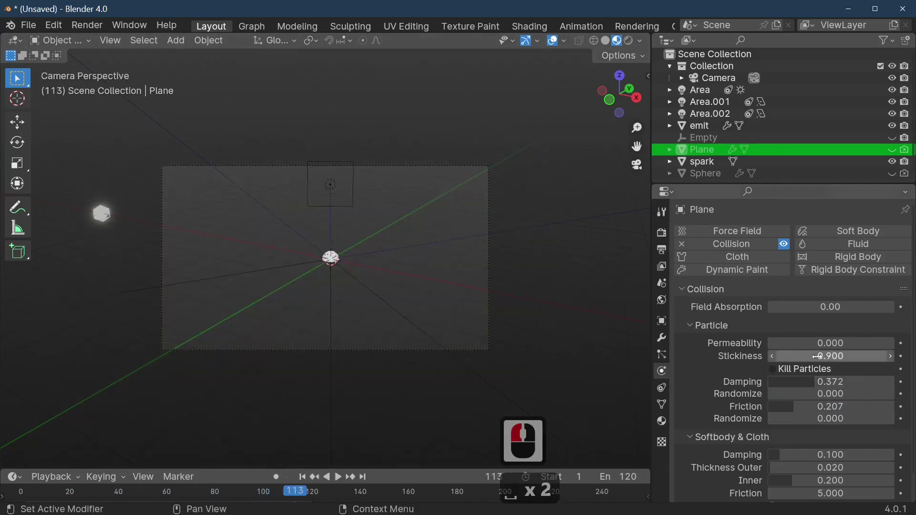
left_click_drag(824, 383, 891, 382)
key("space")
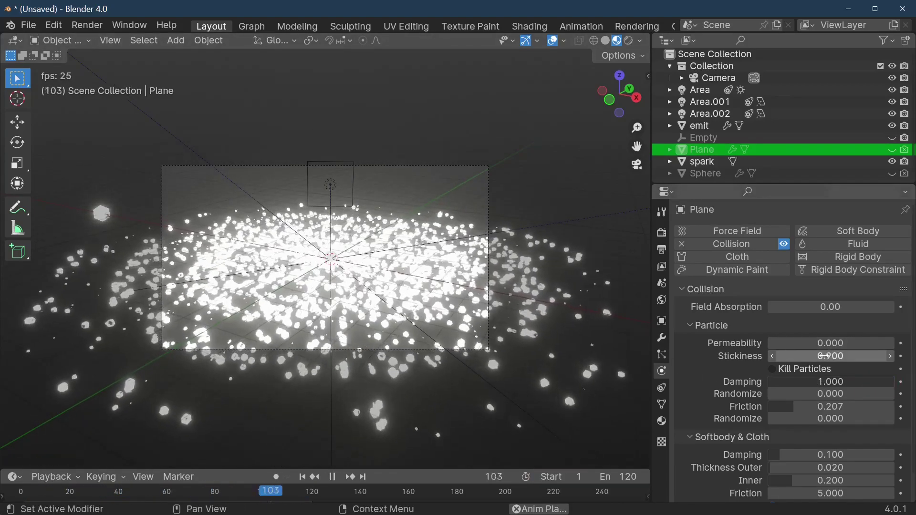
Step: Set the plane's particle collision Stickiness to 1.500 and Friction to 0.440 while the animation plays
left_click_drag(824, 355, 847, 356)
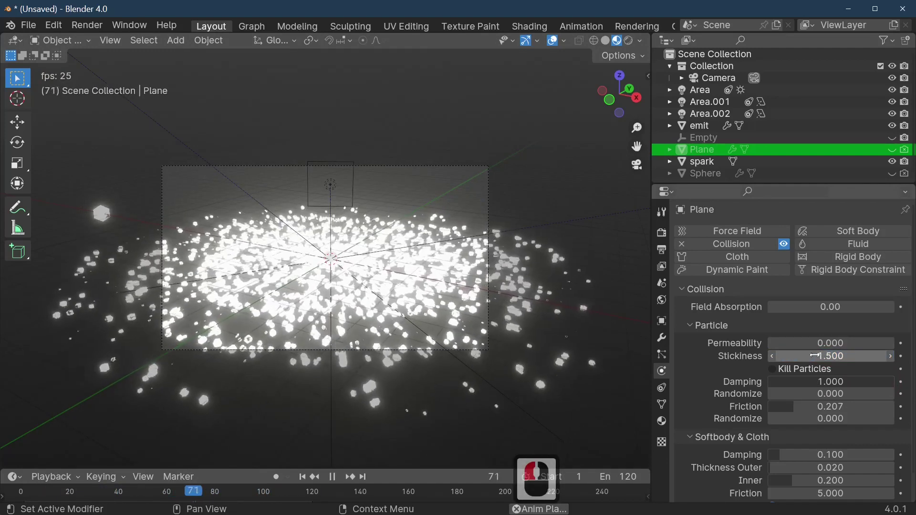
double_click(816, 356)
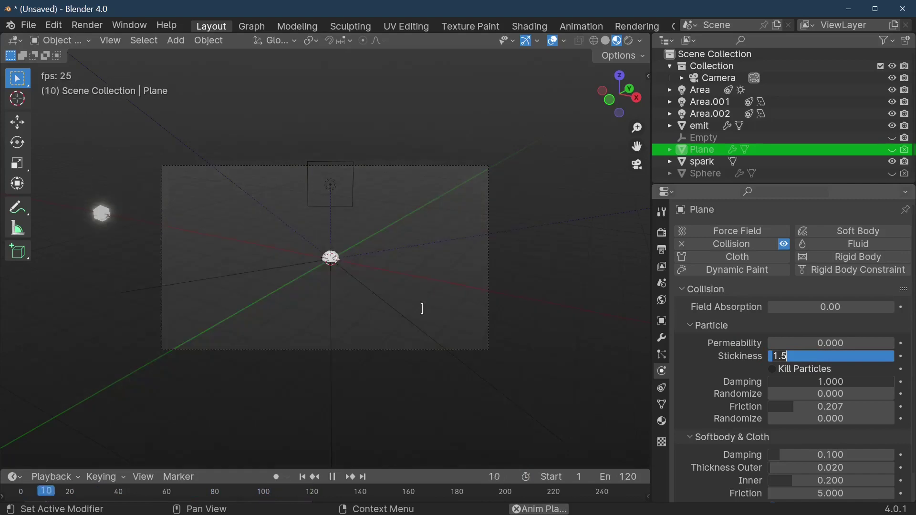
key("BackSpace")
key("BackSpace")
key("BackSpace")
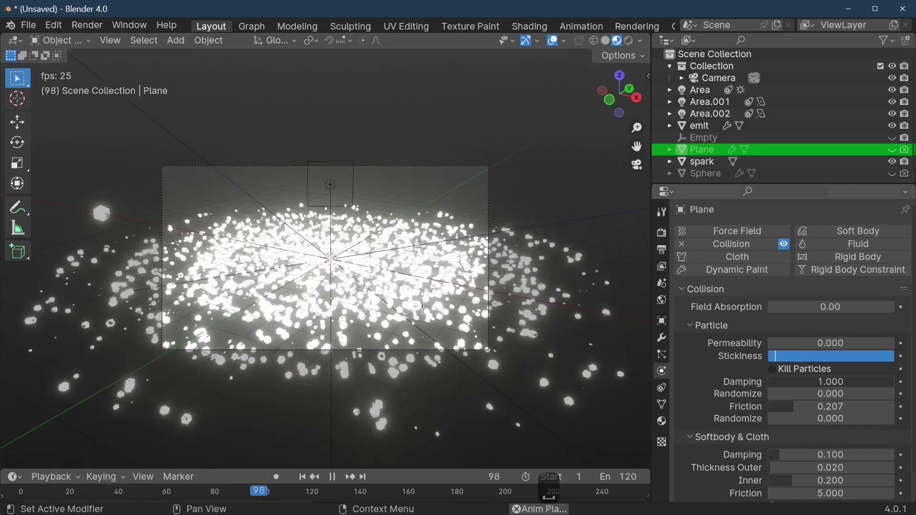
left_click(814, 421)
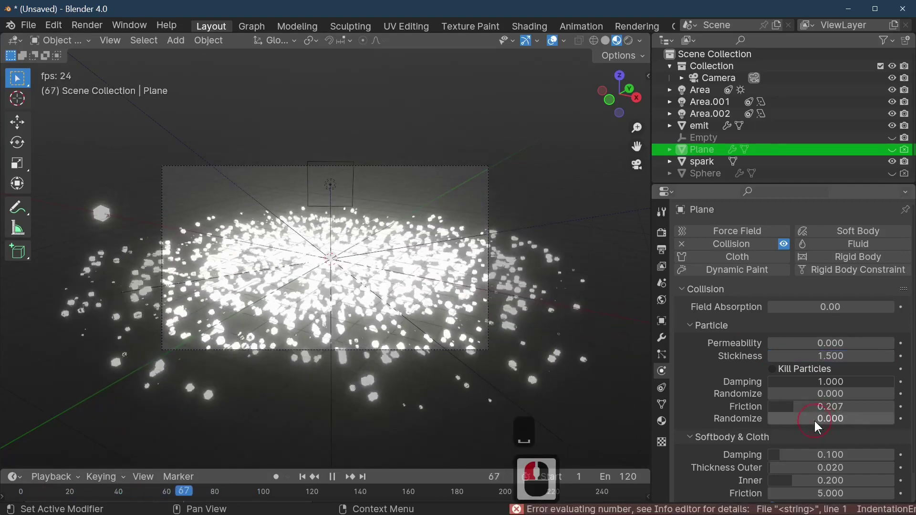
mouse_move(823, 406)
left_mouse_down()
mouse_move(837, 406)
mouse_move(784, 406)
mouse_move(822, 406)
left_mouse_up()
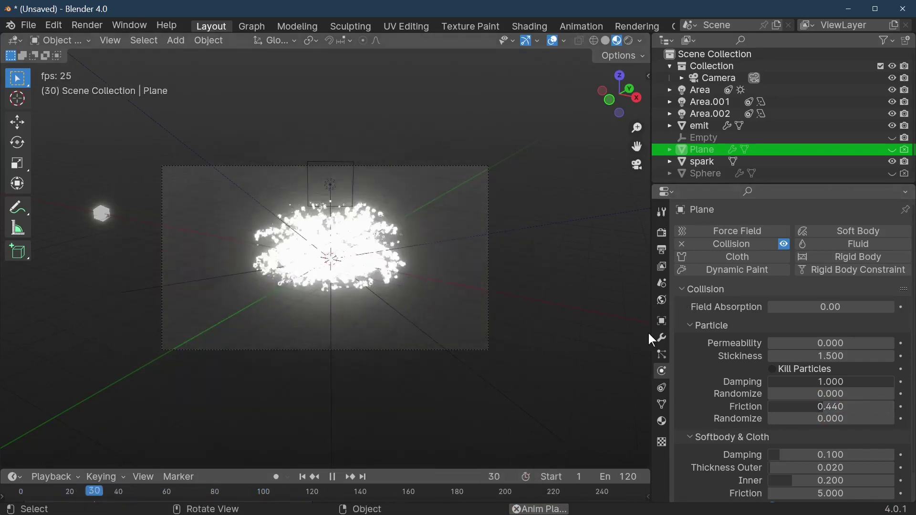
Step: Add a second particle system to the emit object with an object-aligned Z velocity of 8.660
left_click(662, 355)
left_click(335, 259)
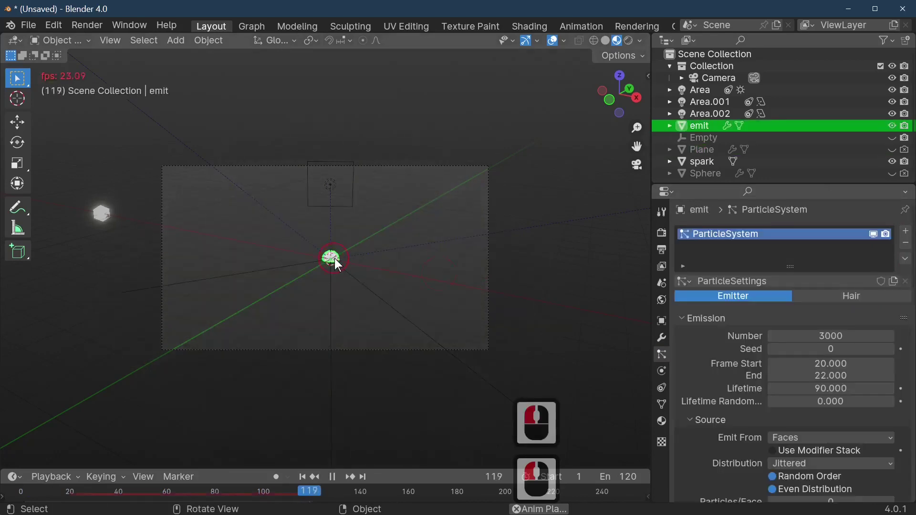
left_click(905, 231)
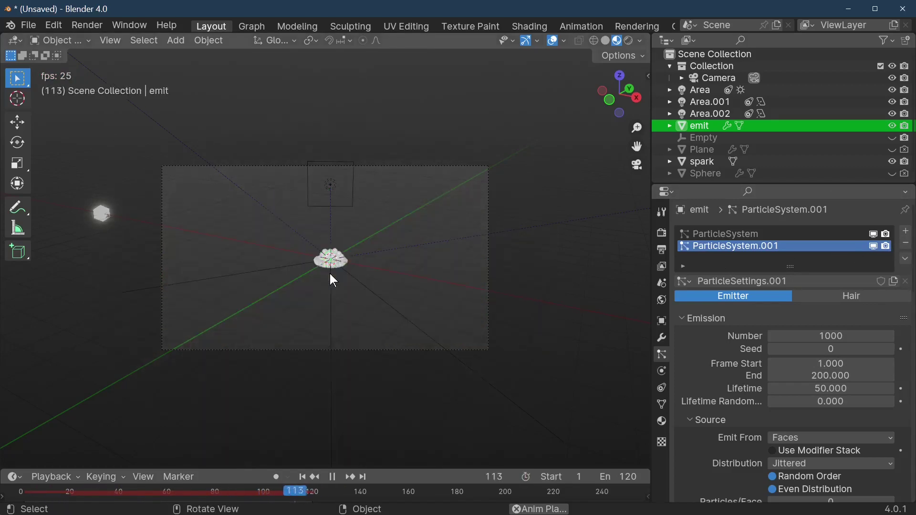
scroll(810, 401, "down", 17)
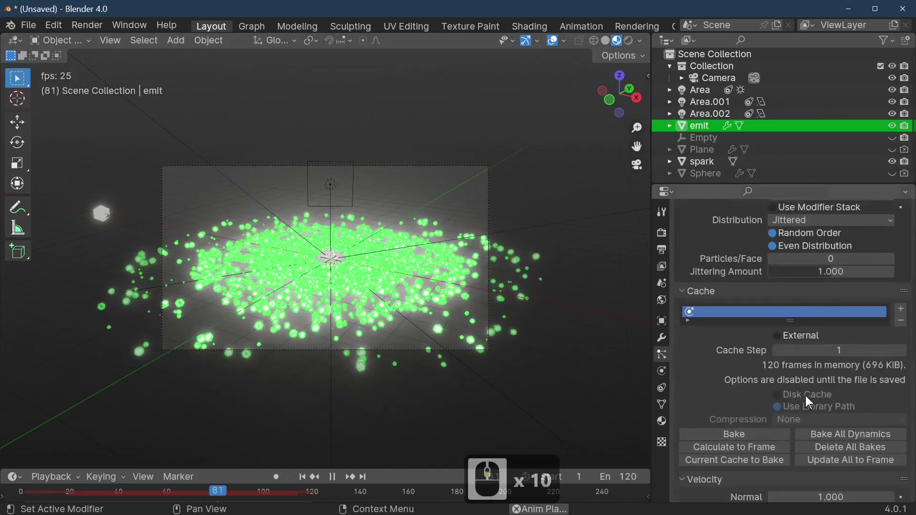
left_click_drag(814, 392, 257, 343)
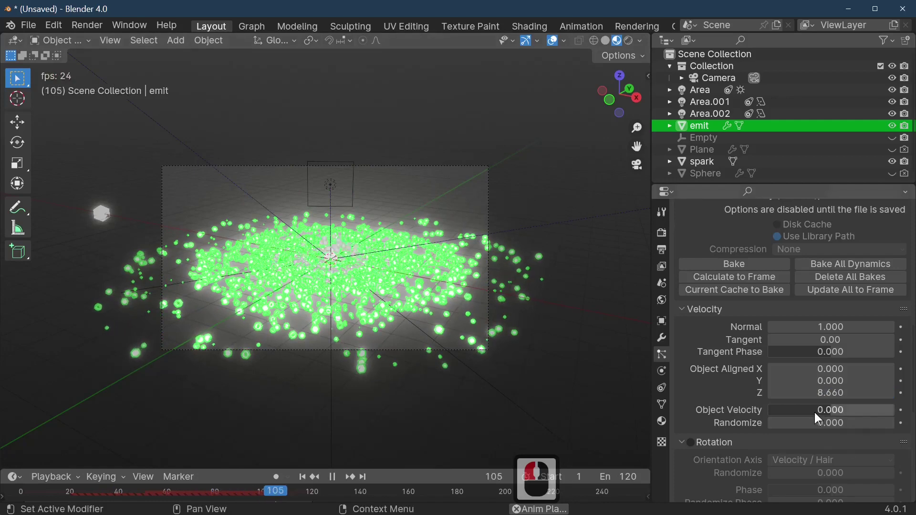
Step: Render the second system's particles as the spark object with Scale 0.360 and Scale Randomness 1.000
scroll(816, 418, "down", 9)
left_click(806, 366)
left_click(806, 431)
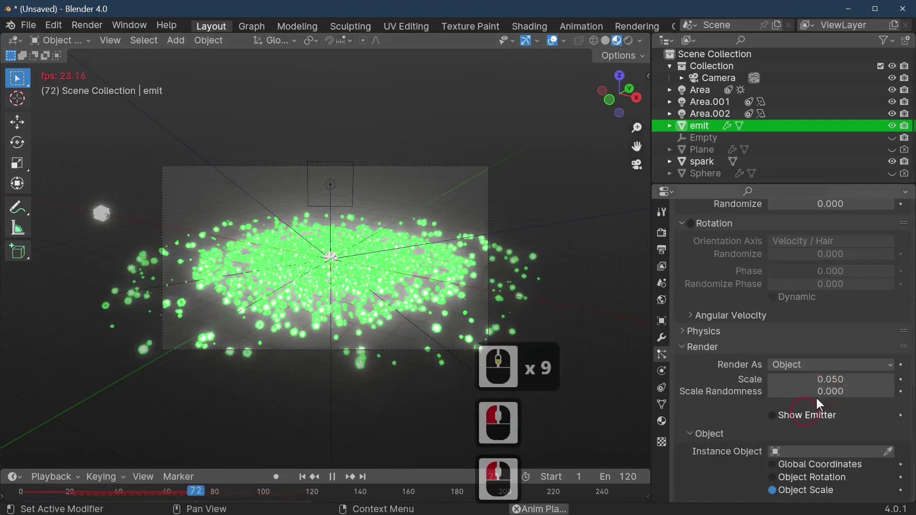
left_click(817, 449)
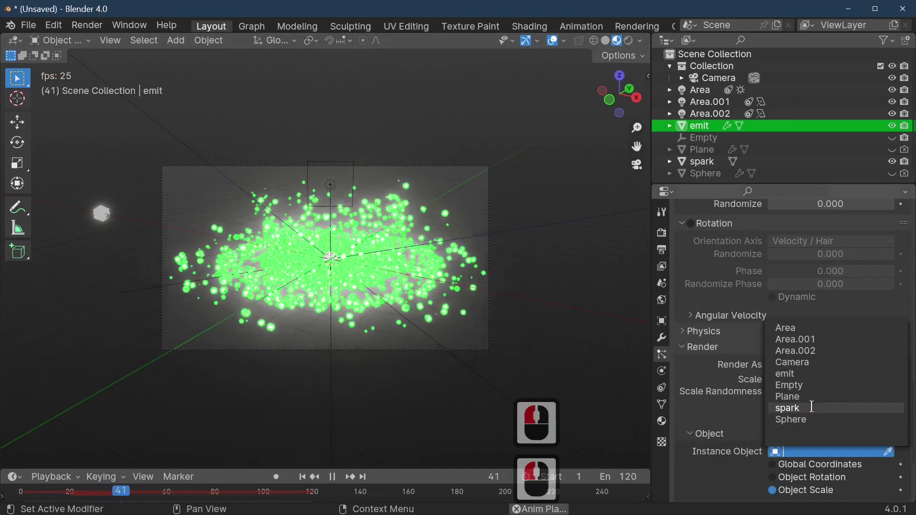
left_click(813, 407)
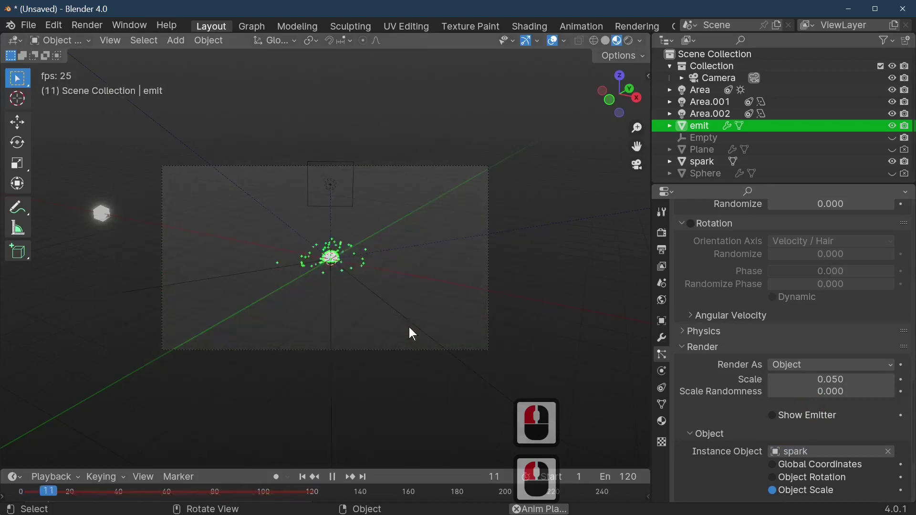
left_click_drag(822, 381, 102, 395)
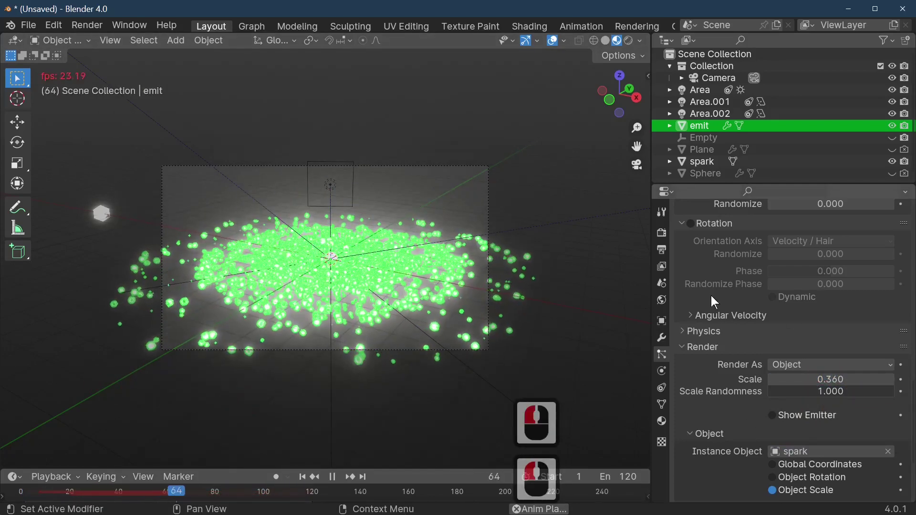
Step: Raise the second particle system's object-aligned Z velocity to 11.750 and increase its velocity randomness
scroll(819, 352, "up", 6)
left_click_drag(821, 319, 870, 320)
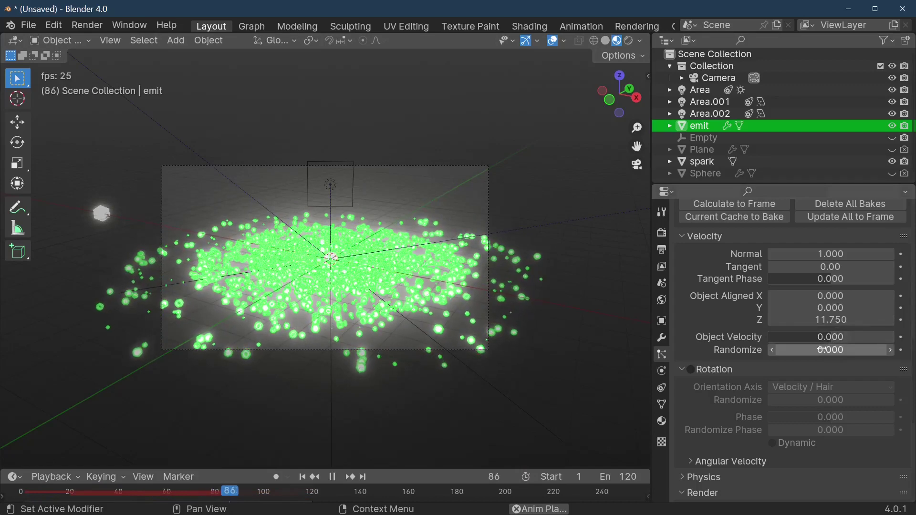
mouse_move(812, 350)
left_mouse_down()
mouse_move(861, 349)
mouse_move(812, 350)
left_mouse_up()
Step: Limit the second particle system's emission to frames 20 through 25
scroll(777, 295, "up", 17)
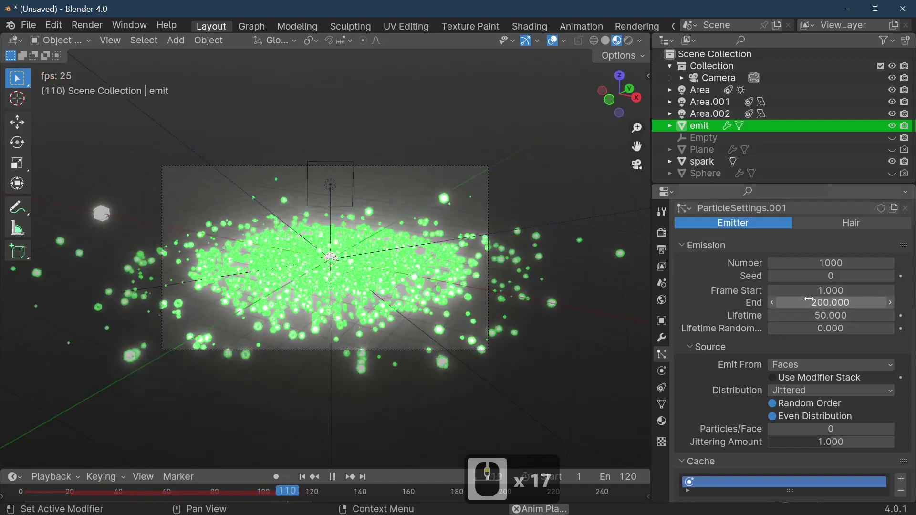
left_click(808, 303)
double_click(827, 291)
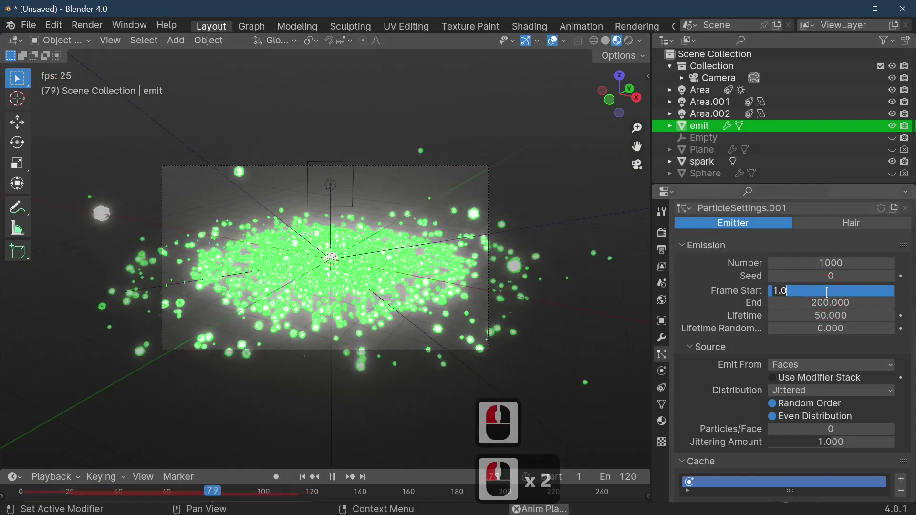
type("20")
key("Return")
double_click(826, 303)
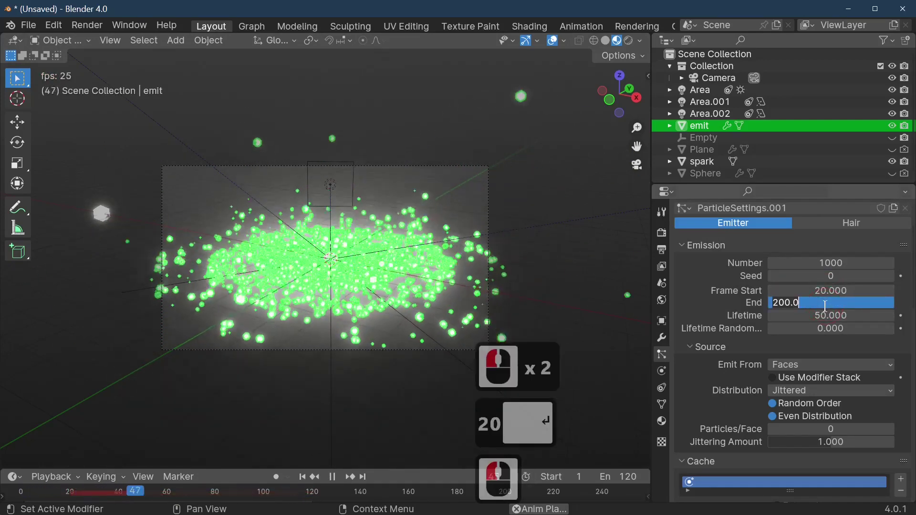
type("25.")
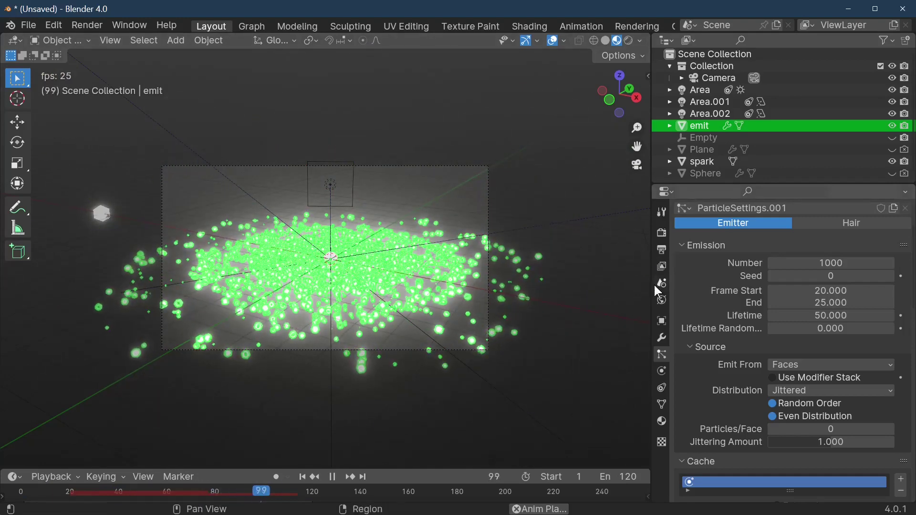
Step: Open the camera's lens and depth-of-field settings, pause playback, and switch the viewport to Rendered shading
left_click(711, 81)
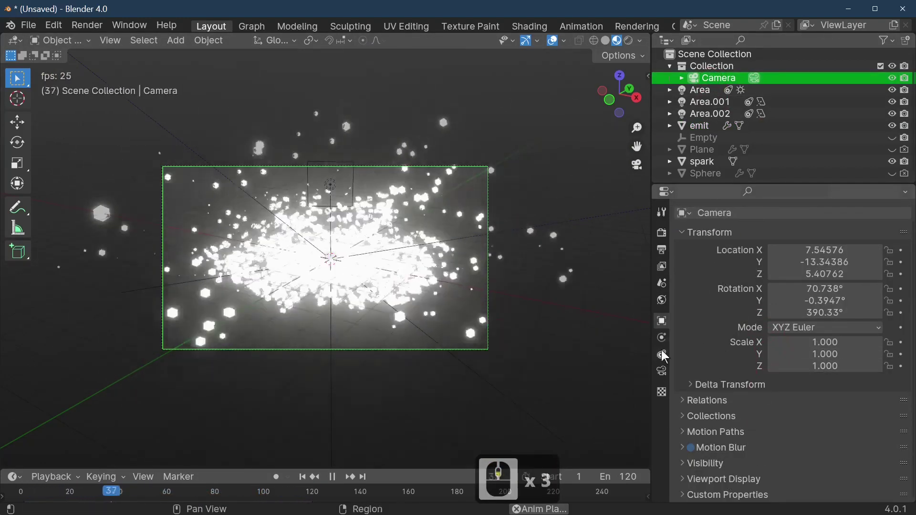
left_click(661, 371)
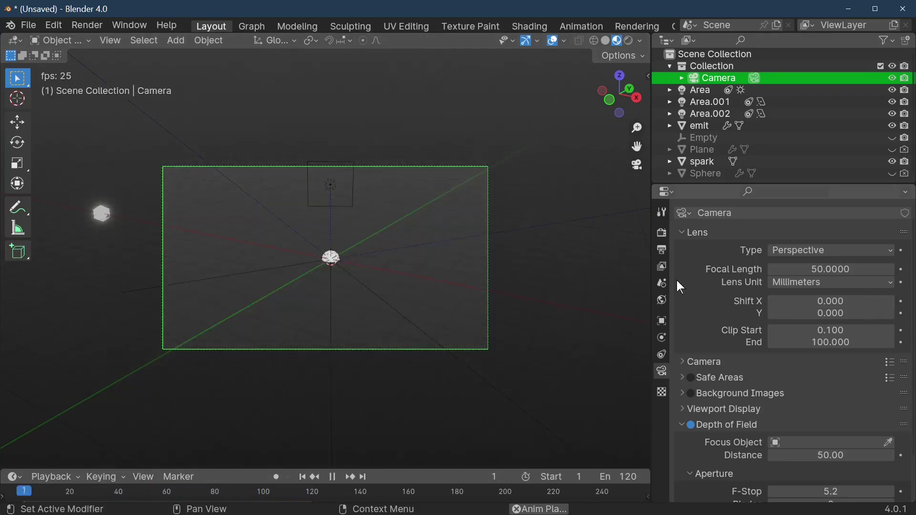
key("space")
left_click(629, 41)
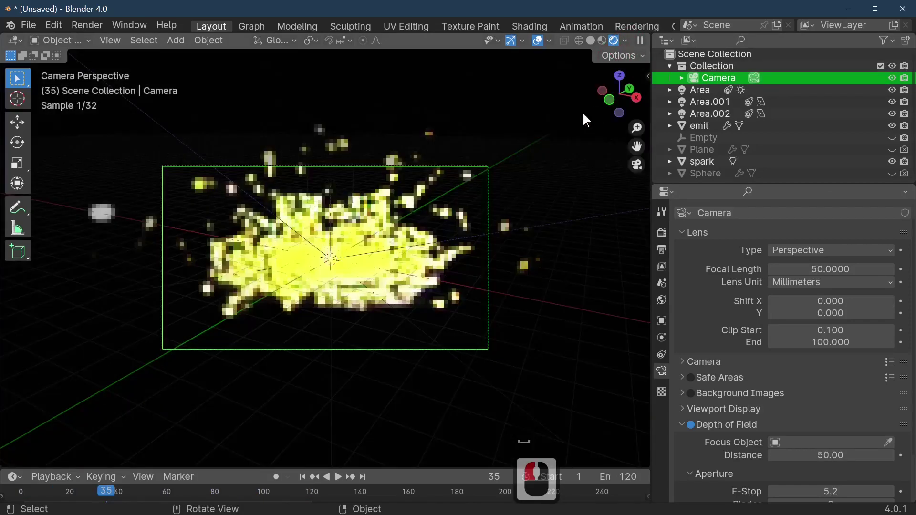
Step: Play the animation in the rendered camera view, pausing at frames 49 and 34 to inspect the spark colours
key("space")
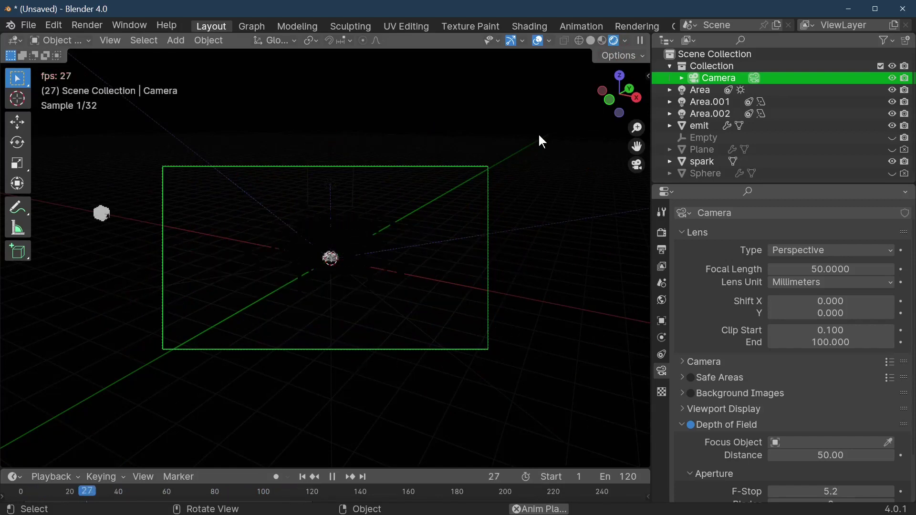
key("space")
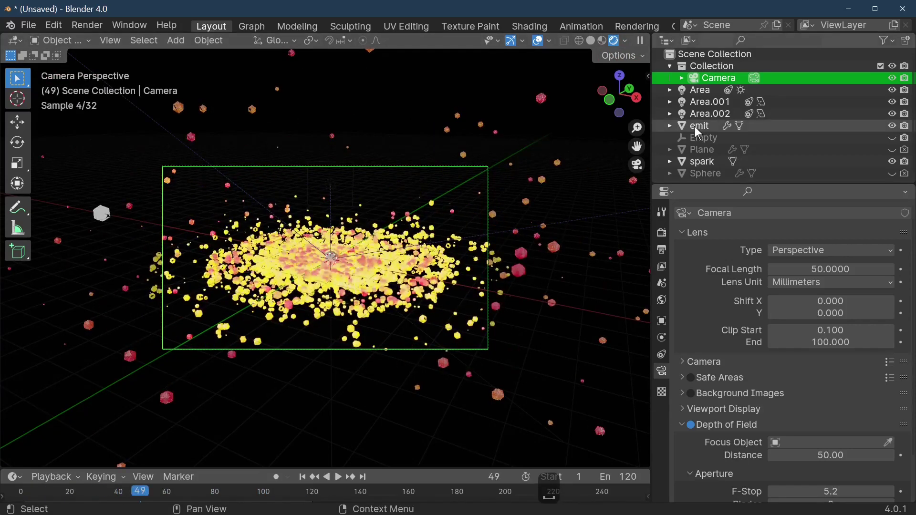
key("space")
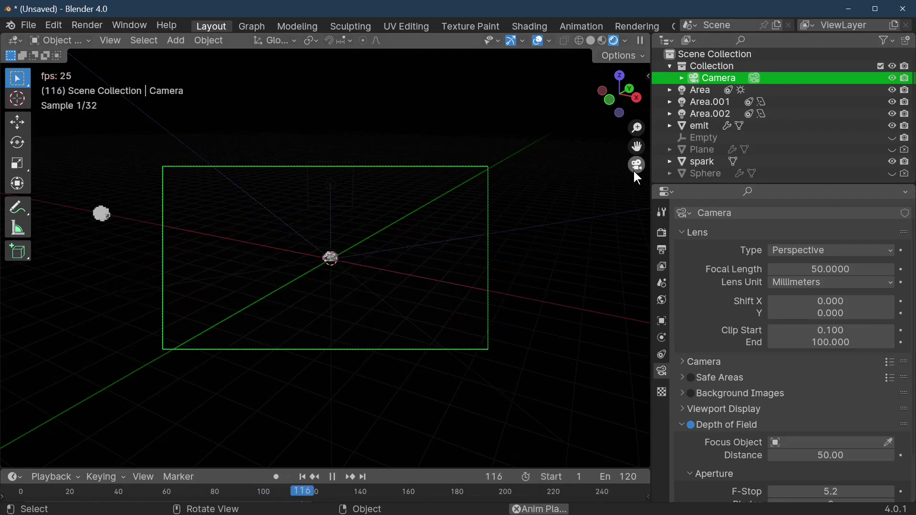
key("space")
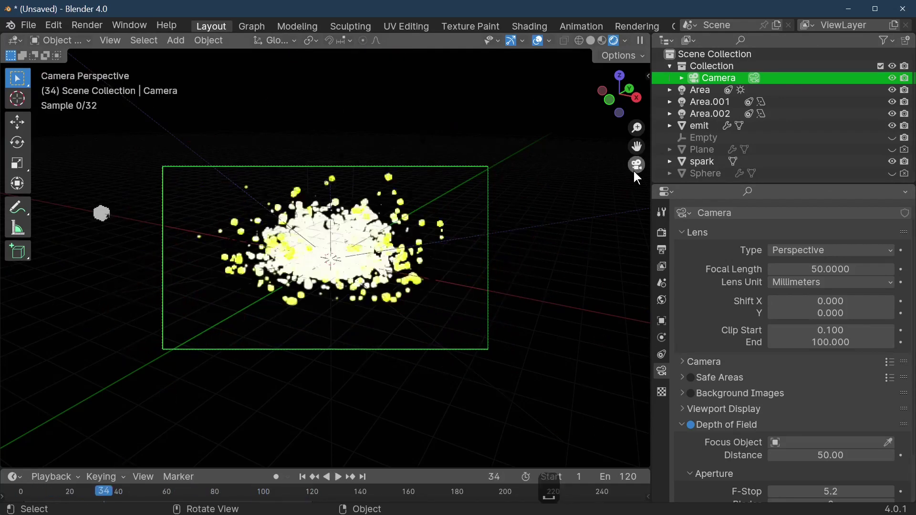
Step: Resume the animation in the rendered camera view, pausing at frames 46 and 66 to examine the fading sparks
key("space")
key("space")
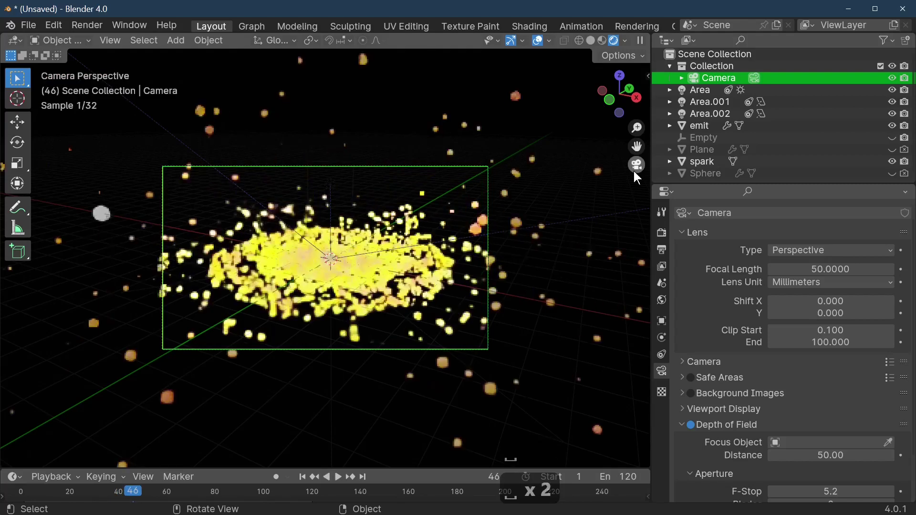
key("space")
key("space")
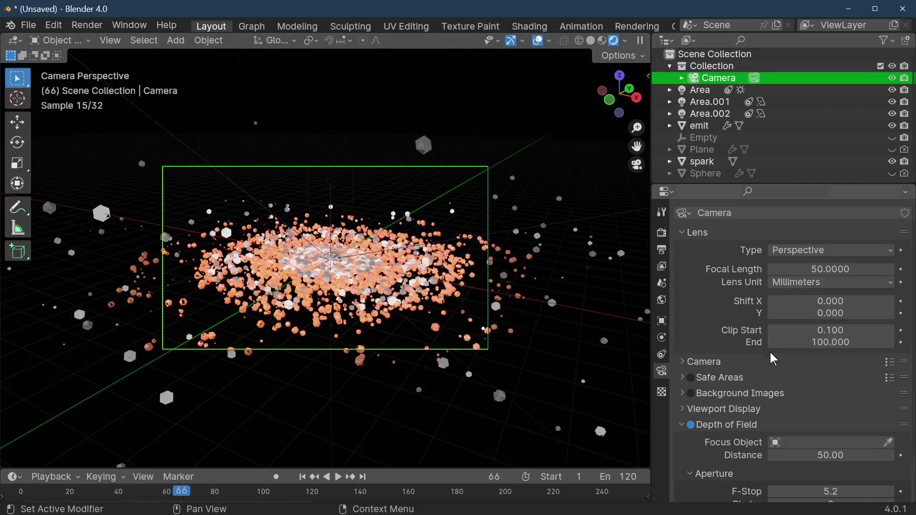
Step: Set the camera's depth-of-field F-Stop to 11.0 and its focus object to emit, and preview the animation up to frame 61
scroll(826, 381, "down", 2)
scroll(747, 352, "down", 2)
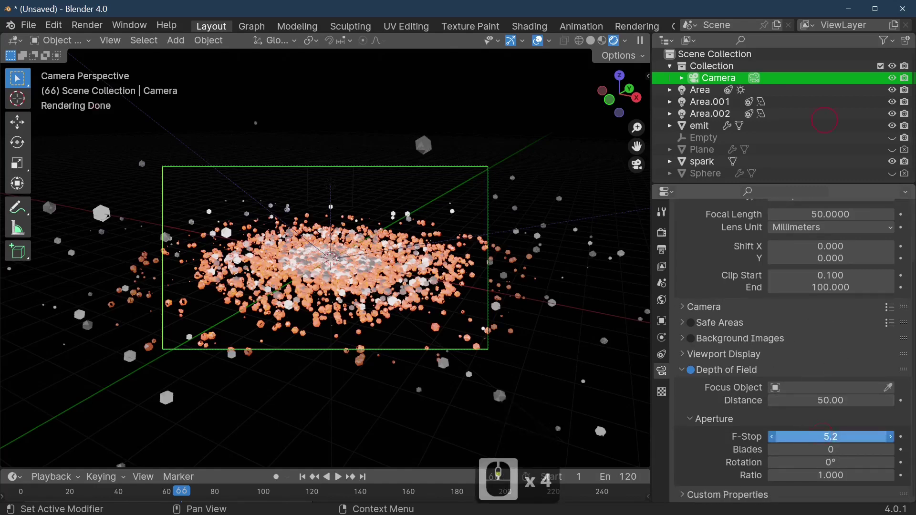
left_click_drag(829, 436, 854, 437)
left_click(818, 388)
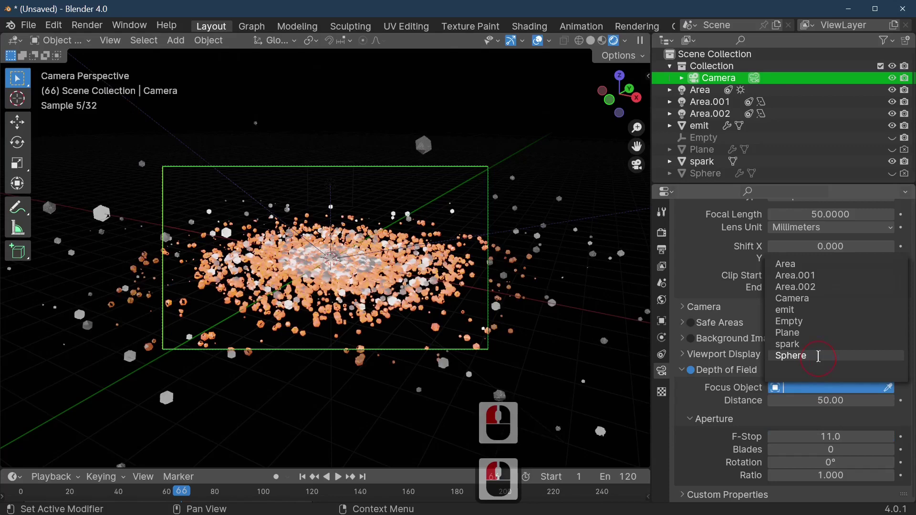
left_click(802, 310)
key("space")
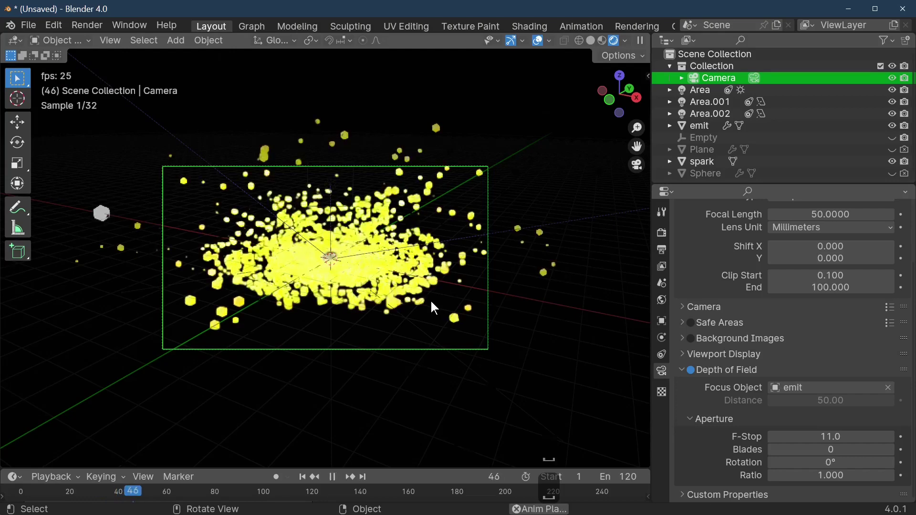
key("space")
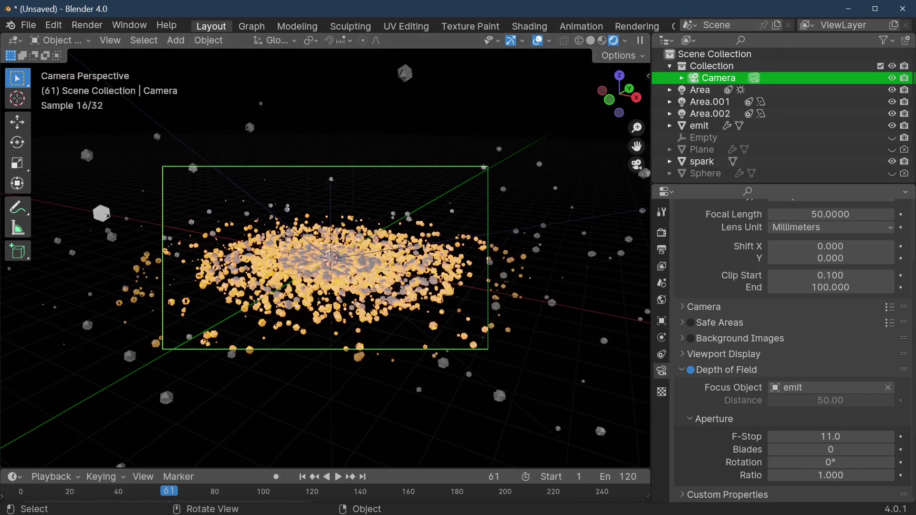
Step: Set the render output's file format to FFmpeg Video
left_click(95, 30)
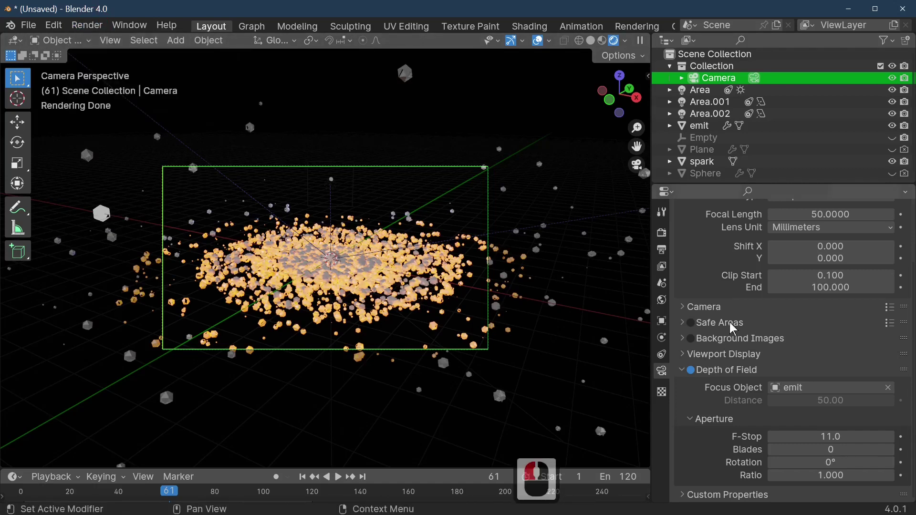
left_click(661, 250)
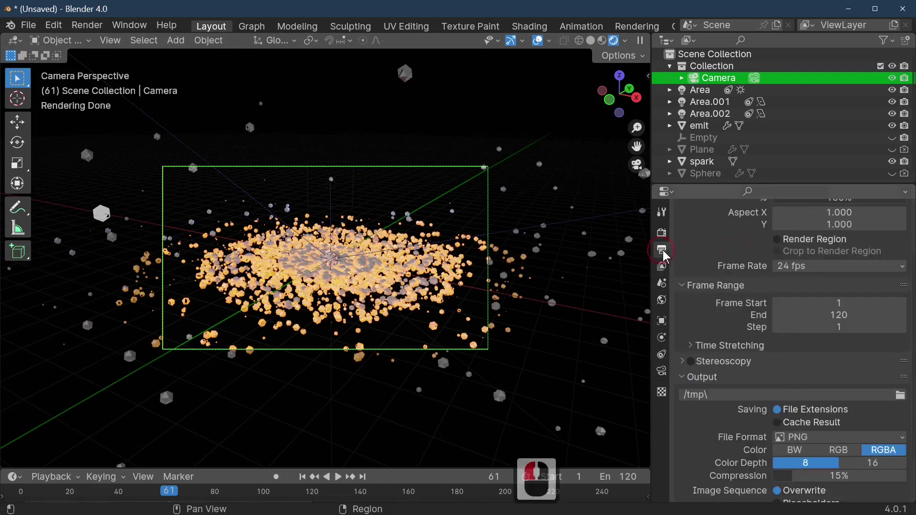
scroll(847, 344, "down", 6)
left_click(843, 378)
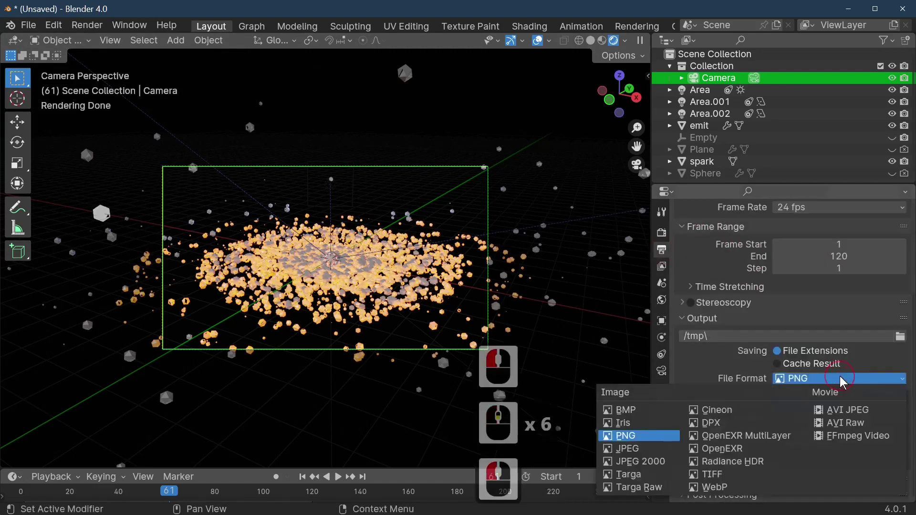
left_click(849, 436)
scroll(849, 374, "up", 4)
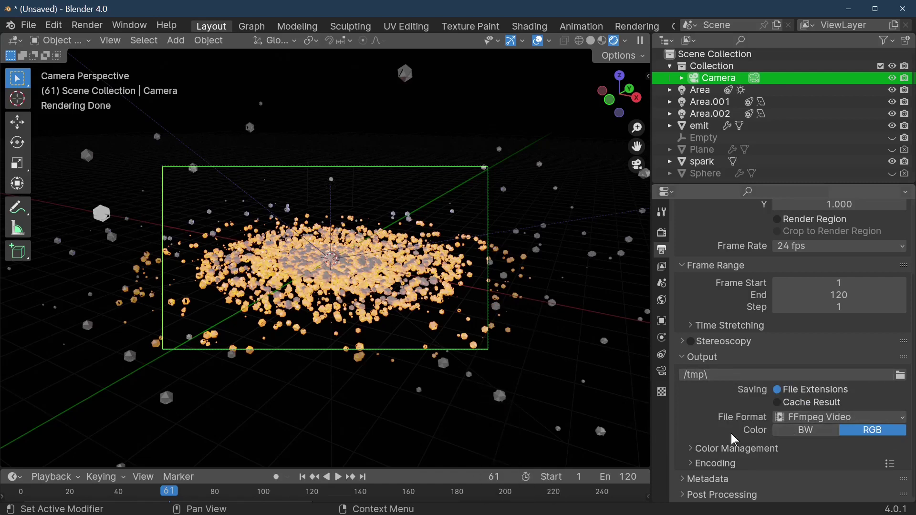
Step: Browse for the render output location and open the "0 explosion" folder in "1 blender work"
left_click(854, 375)
left_click(900, 375)
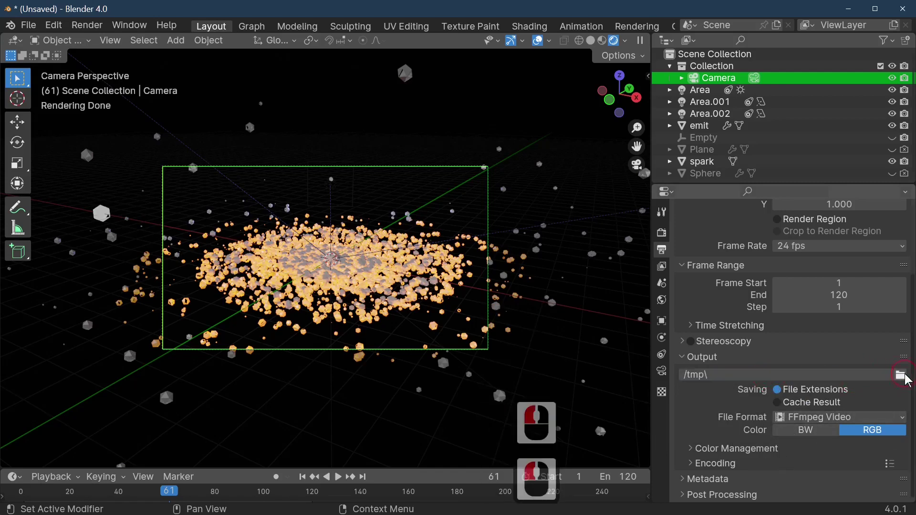
scroll(329, 212, "down", 11)
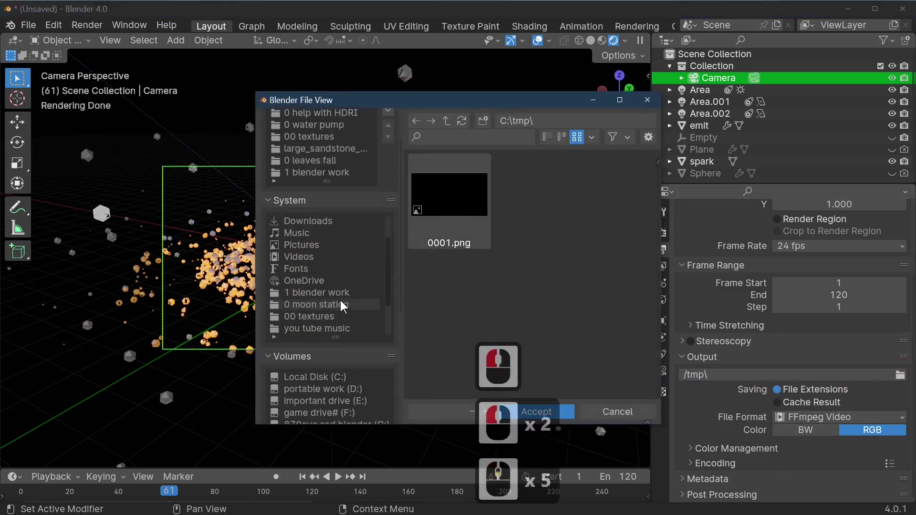
scroll(342, 302, "down", 4)
double_click(325, 304)
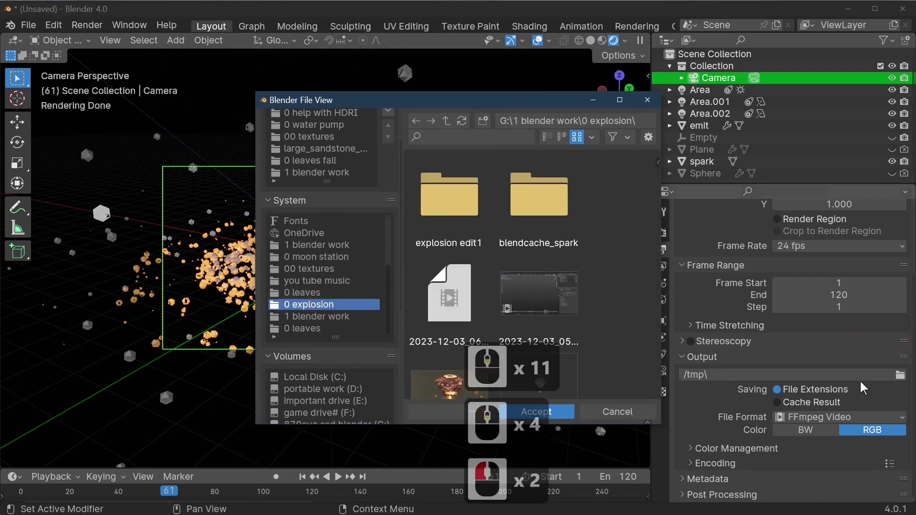
Step: Set the video encoding codec to QT rle / QT Animation and the output color to RGBA
scroll(868, 432, "down", 4)
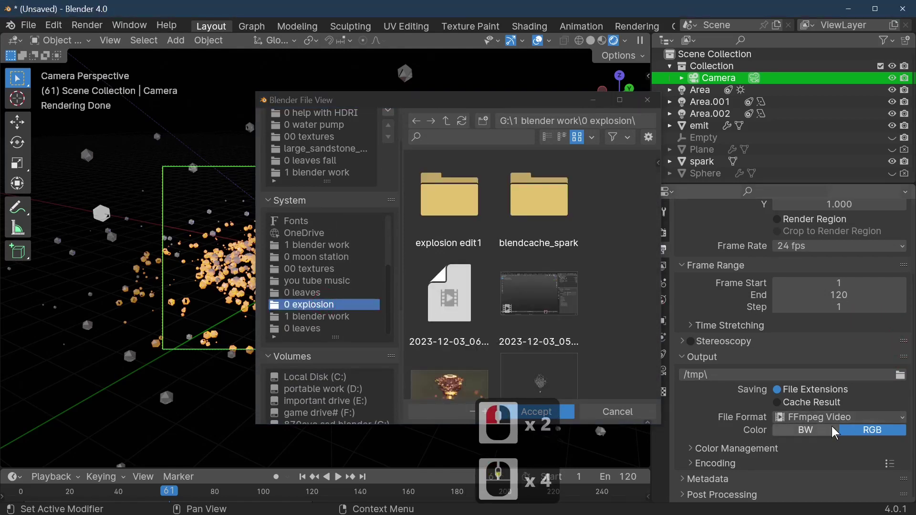
left_click(738, 458)
scroll(798, 452, "down", 8)
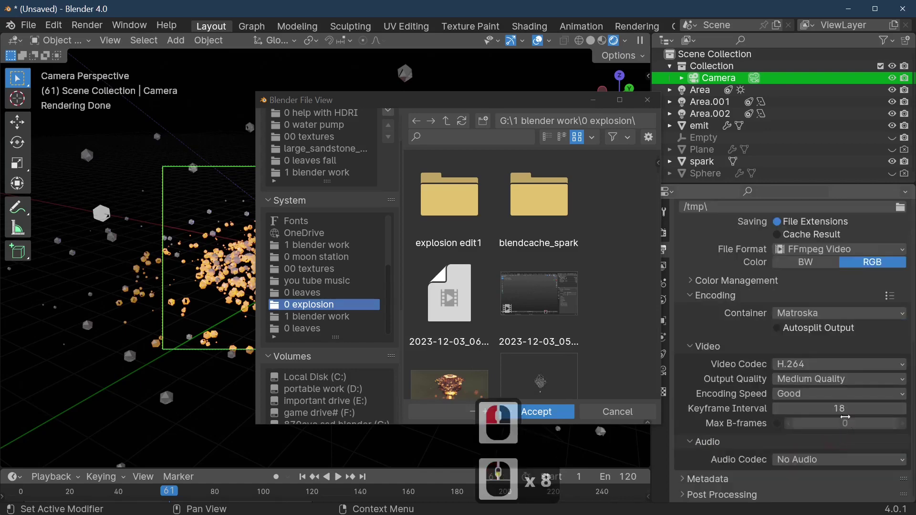
left_click(858, 364)
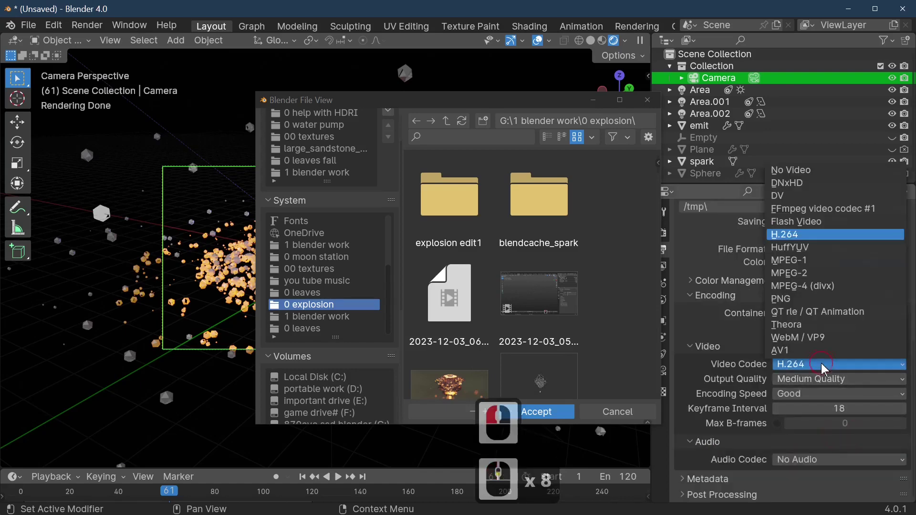
left_click(823, 313)
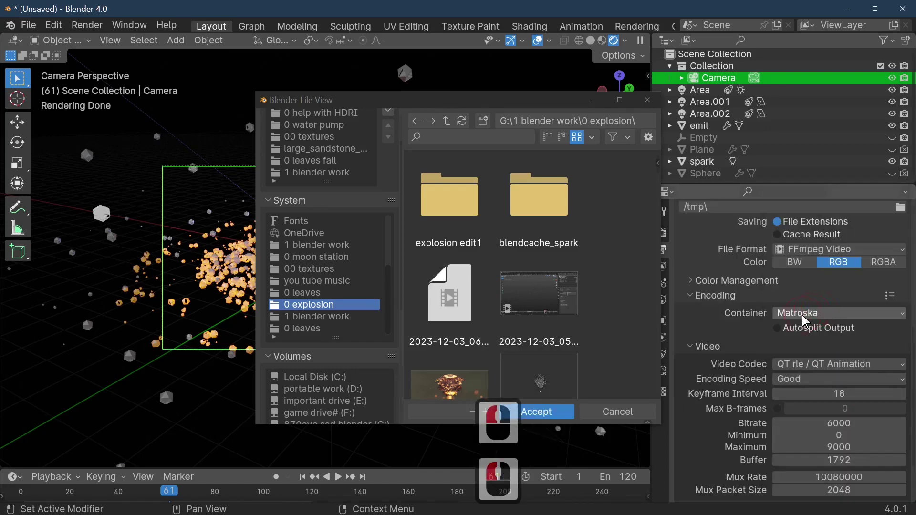
left_click(882, 263)
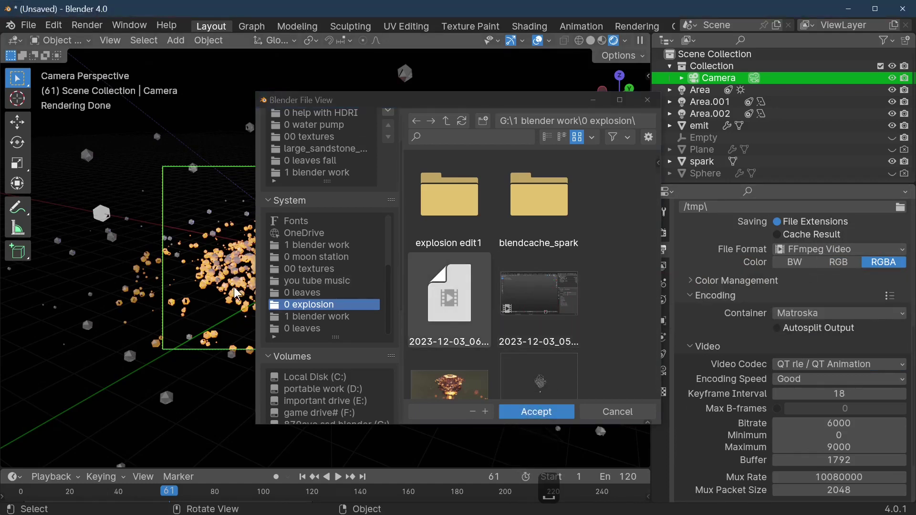
Step: Accept the "0 explosion" folder as the output path and start rendering the animation
left_click_drag(530, 110, 415, 131)
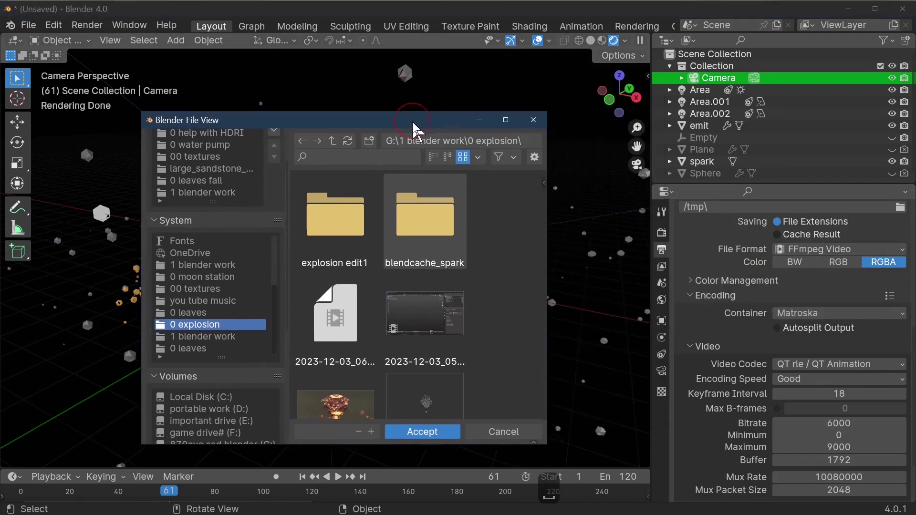
left_click(435, 433)
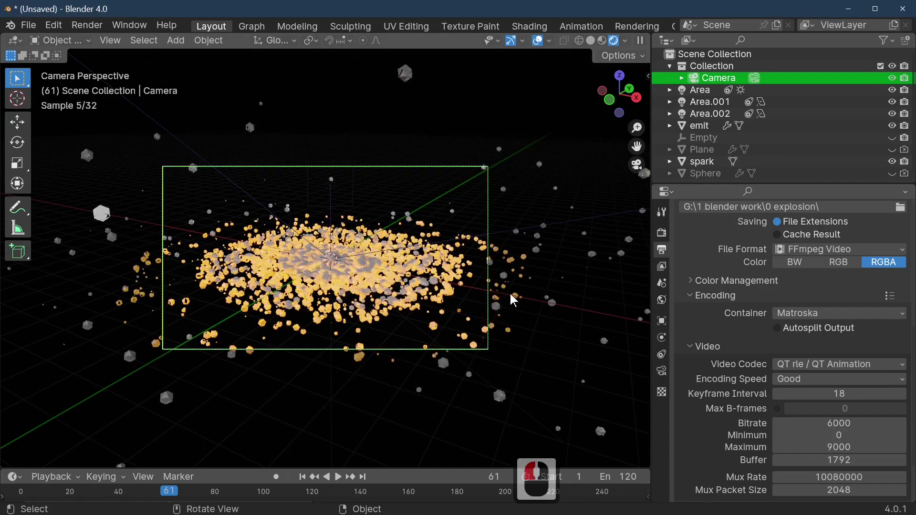
left_click(96, 27)
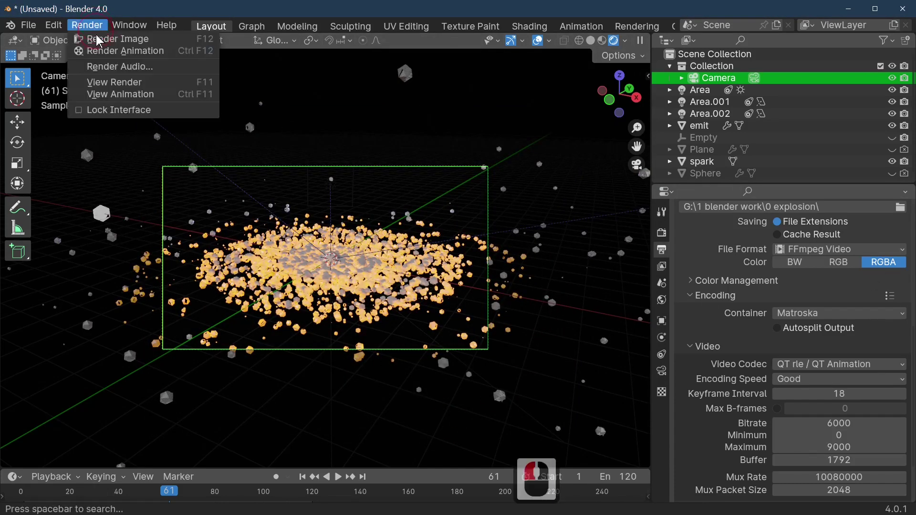
left_click(123, 52)
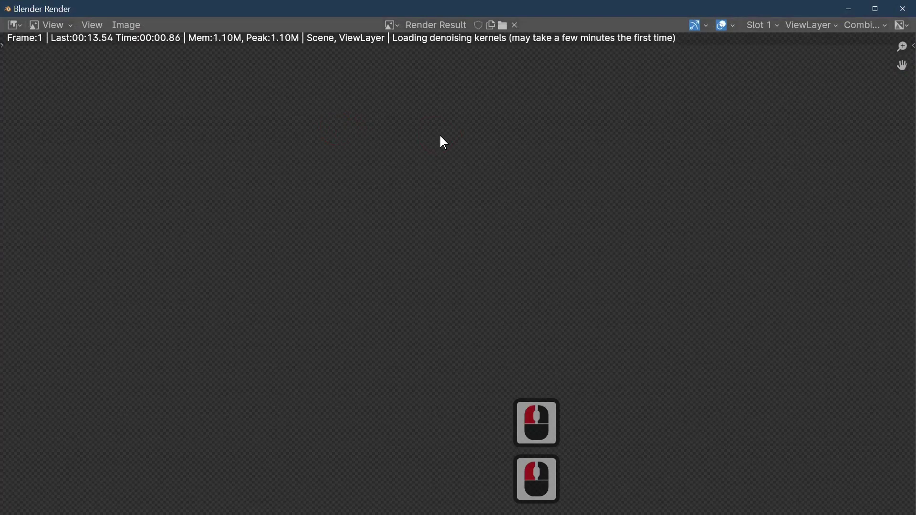